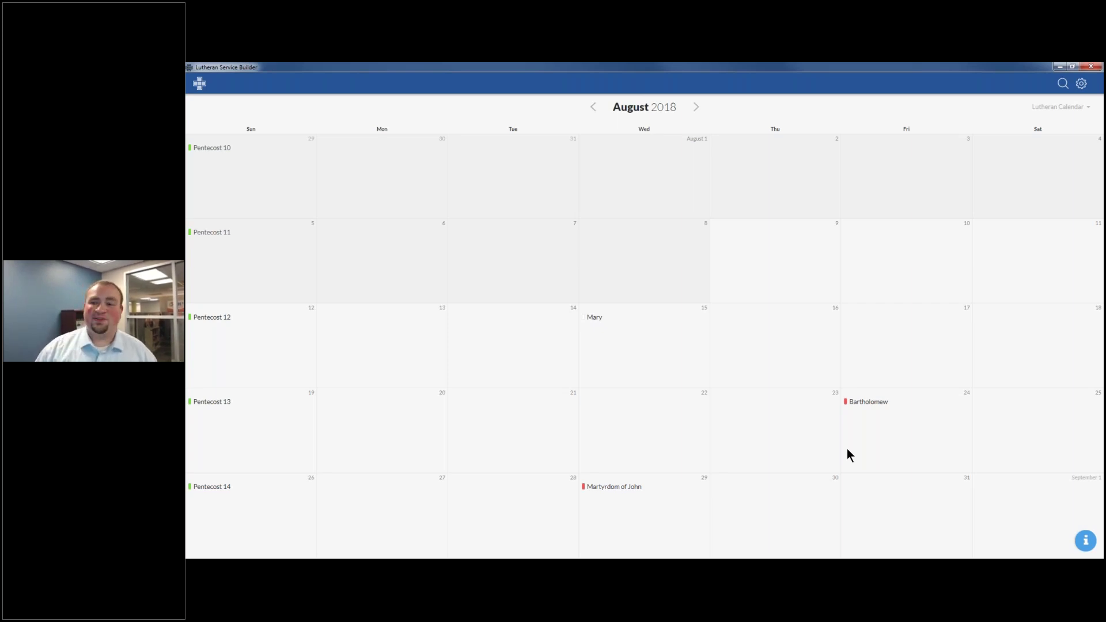
Enlarge the calendar display to two zoom levels above 100%.
key(ctrl+plus)
key(ctrl+plus)
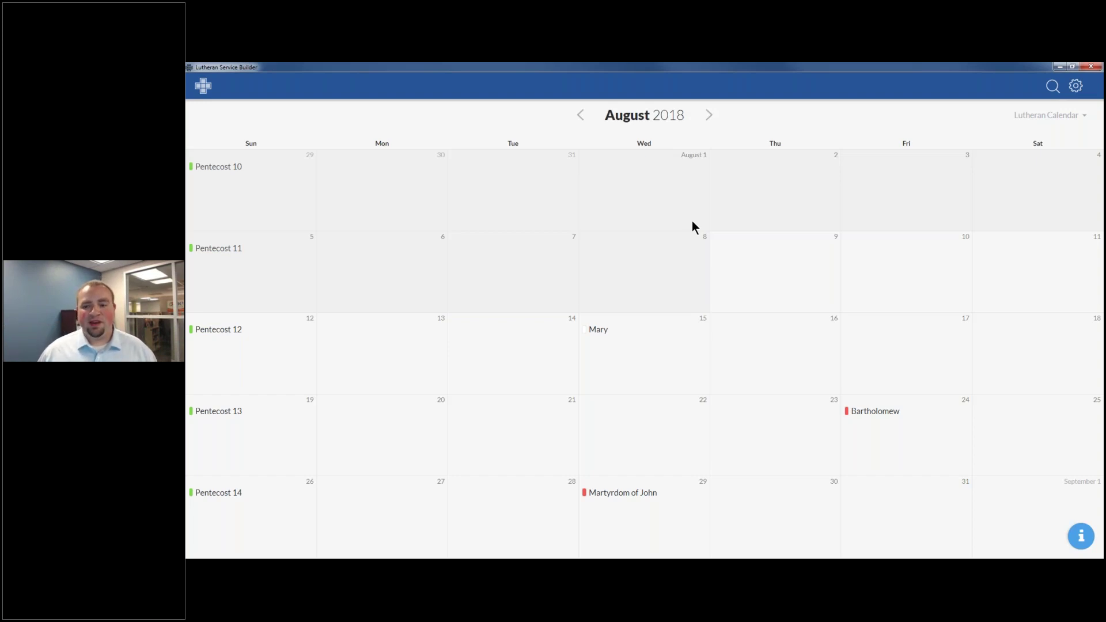
key(ctrl+minus)
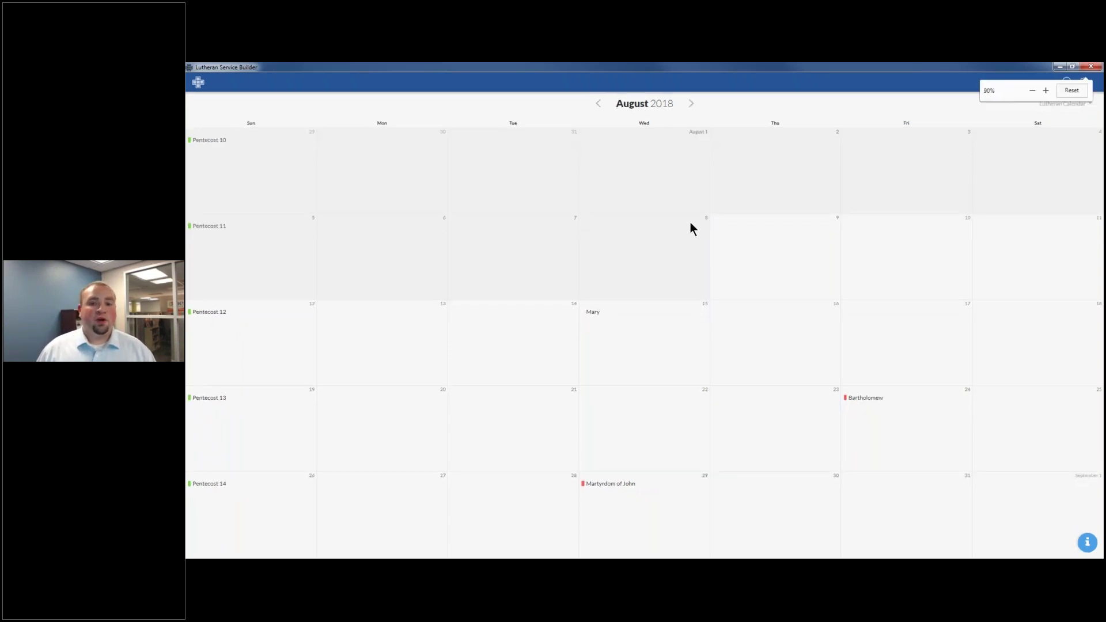
key(ctrl+plus)
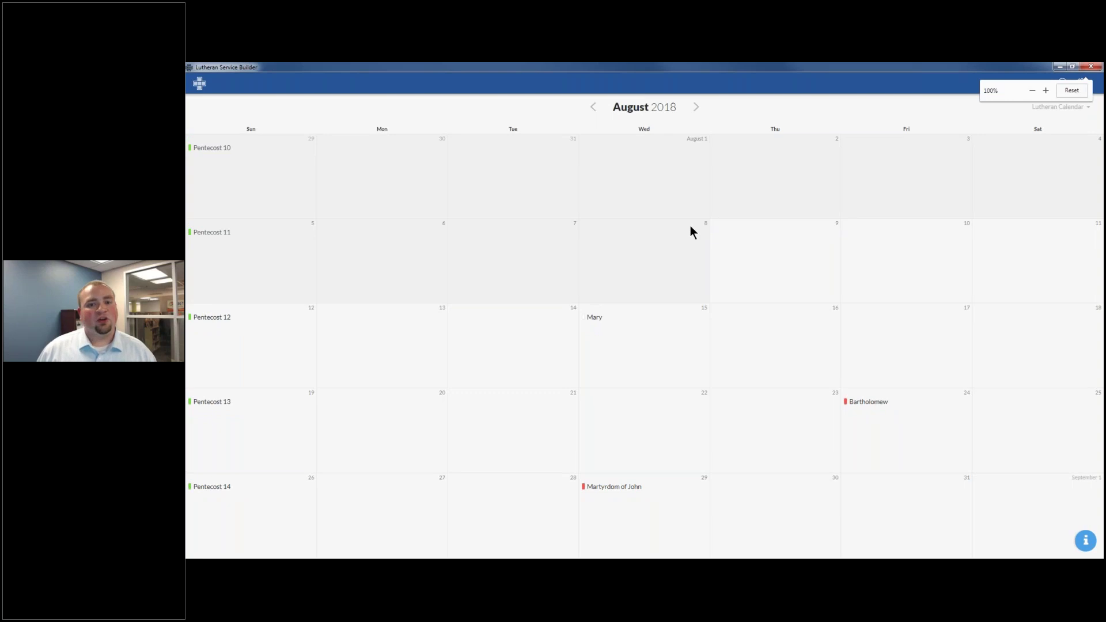
key(ctrl+plus)
key(ctrl+plus)
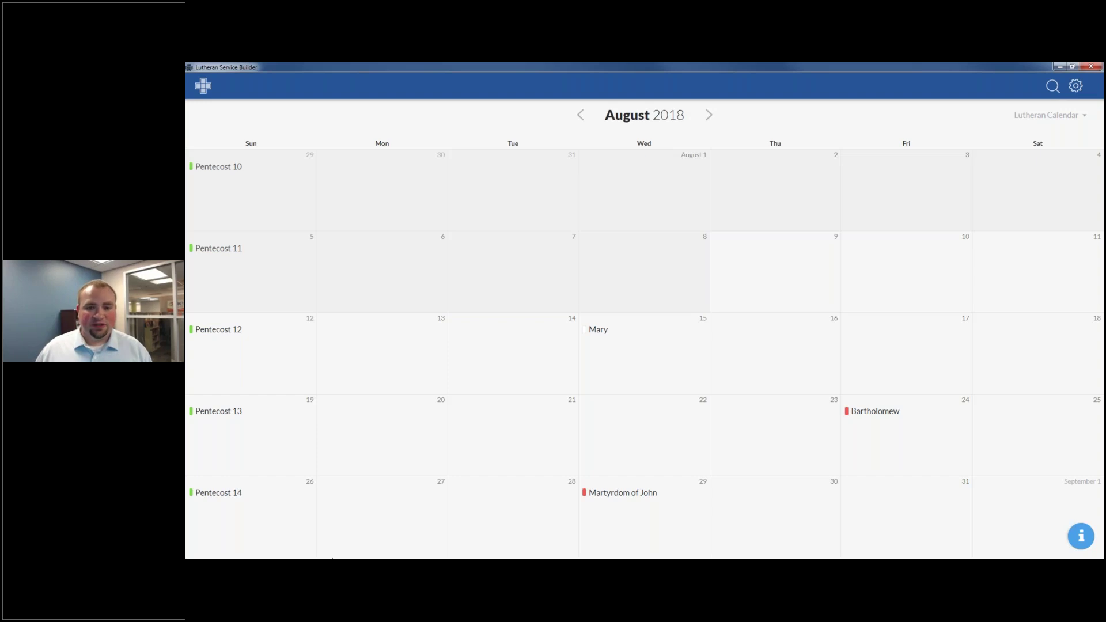
Switch to Chrome, view the Add to desktop options for the Lutheran Service Builder page, and cancel without adding it.
key(alt+Tab)
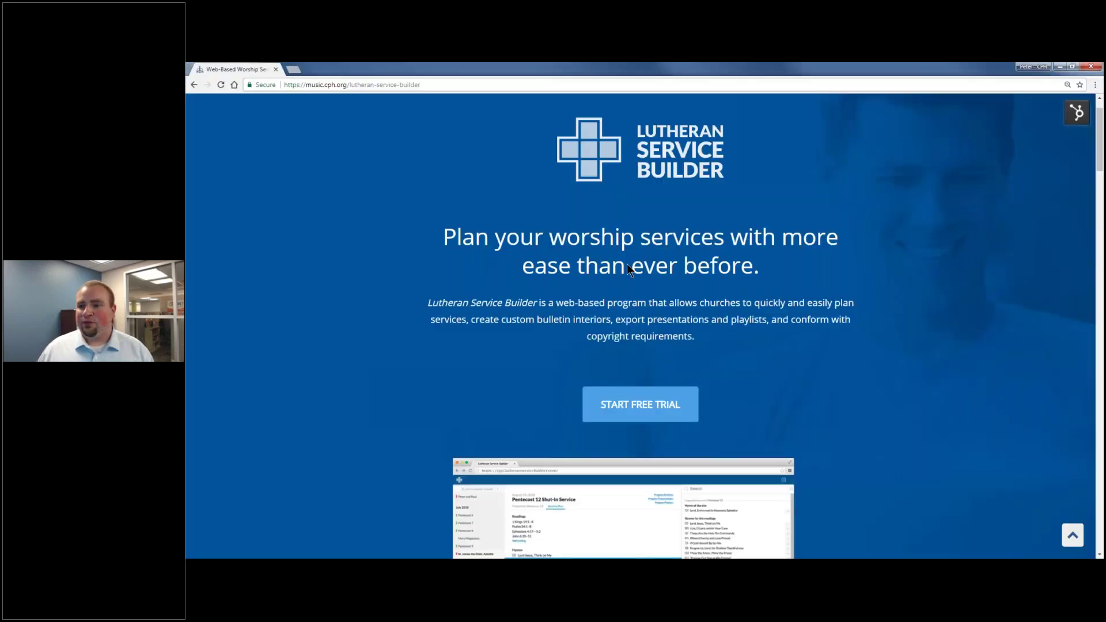
click(1095, 84)
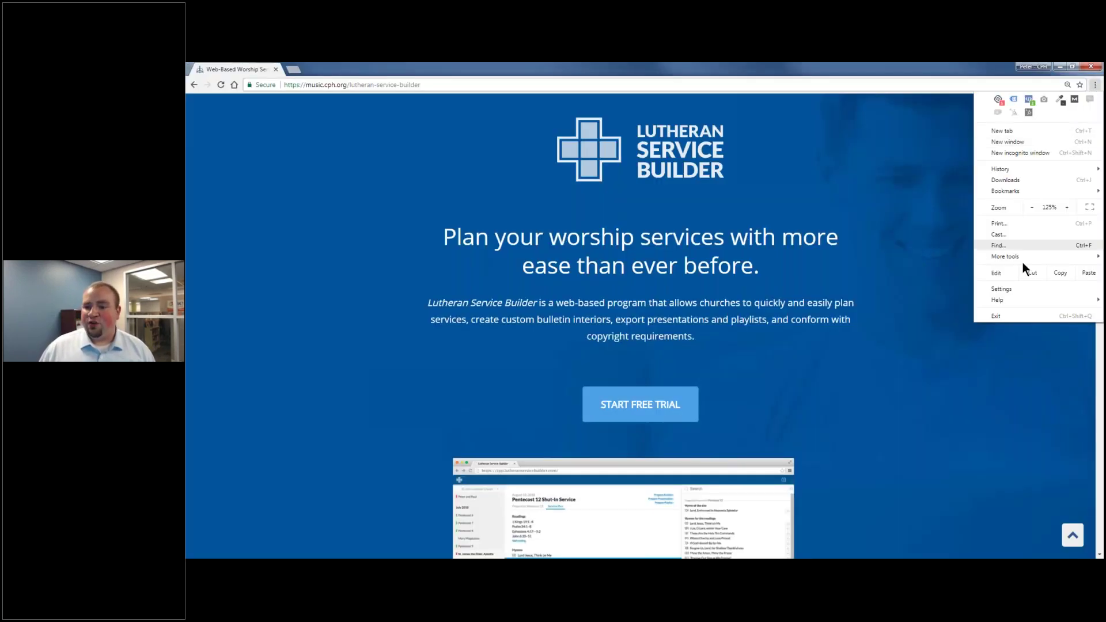
mouse_move(1022, 258)
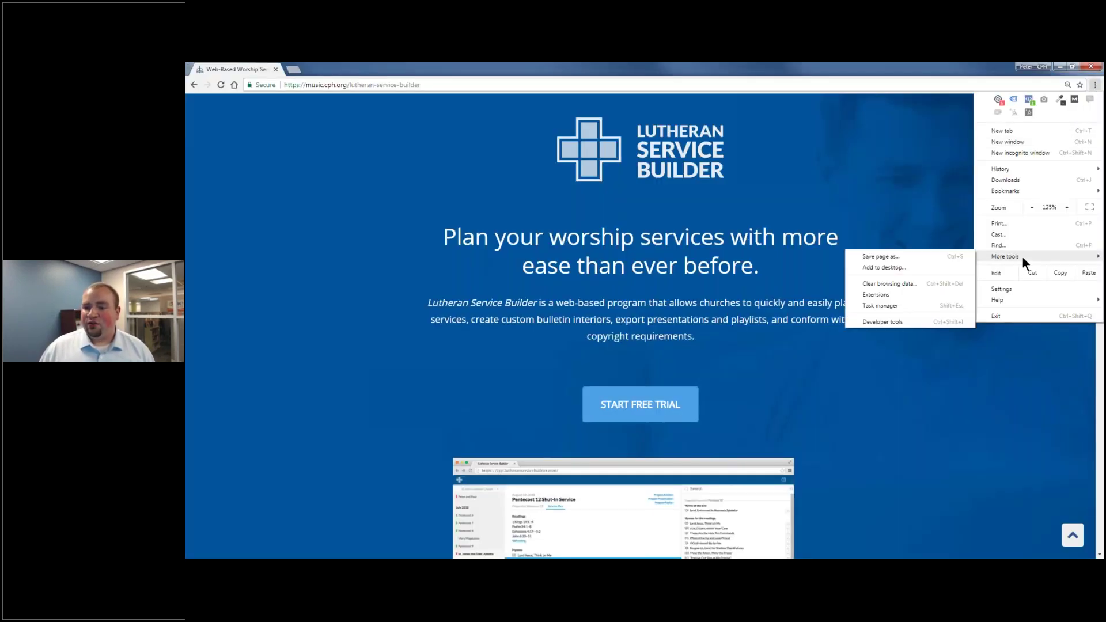
click(904, 267)
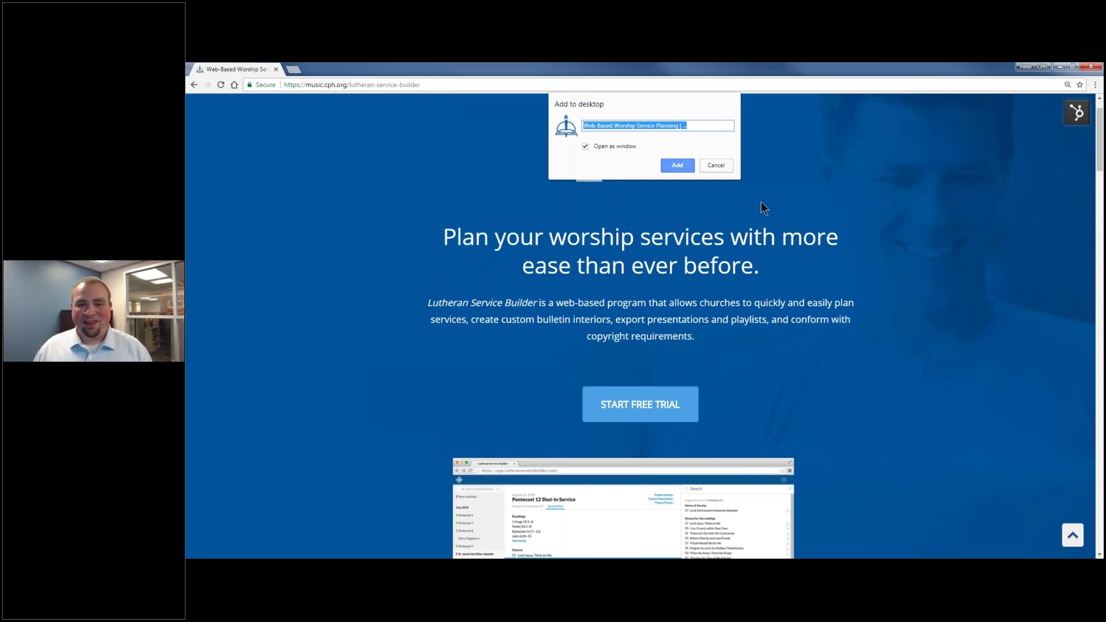
click(710, 167)
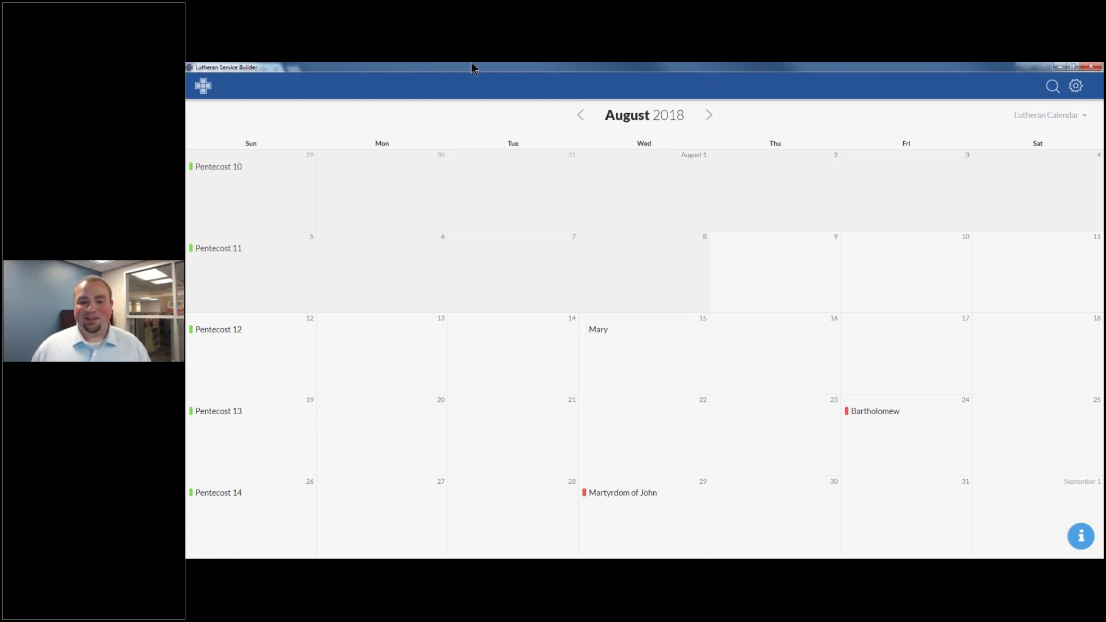
Browse the Lutheran Calendar forward to October 2018 and return to August 2018.
click(710, 115)
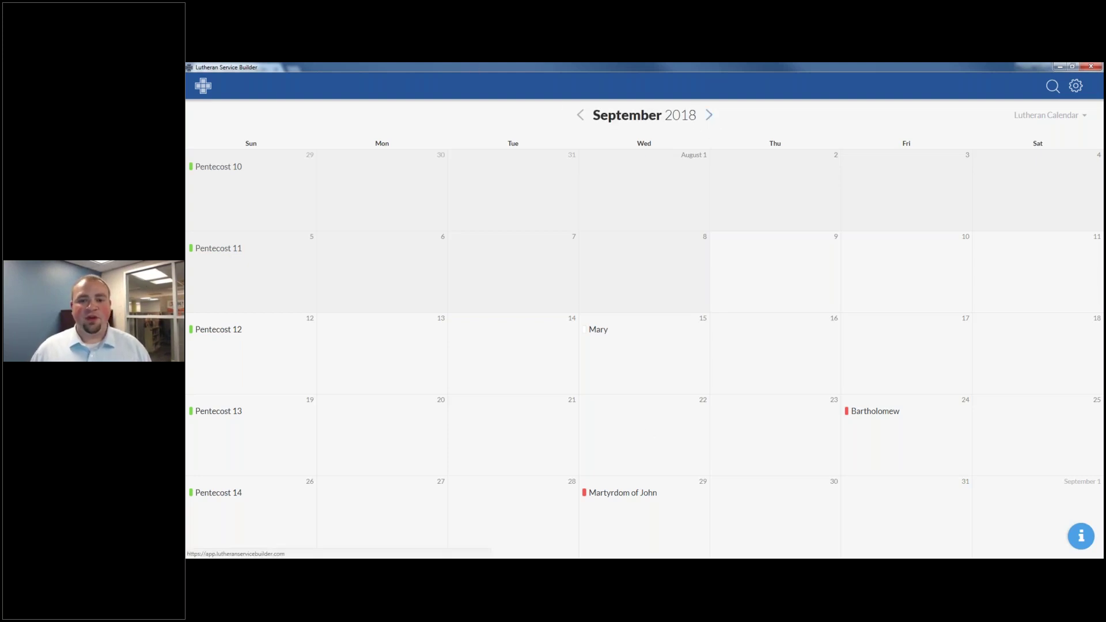
click(709, 116)
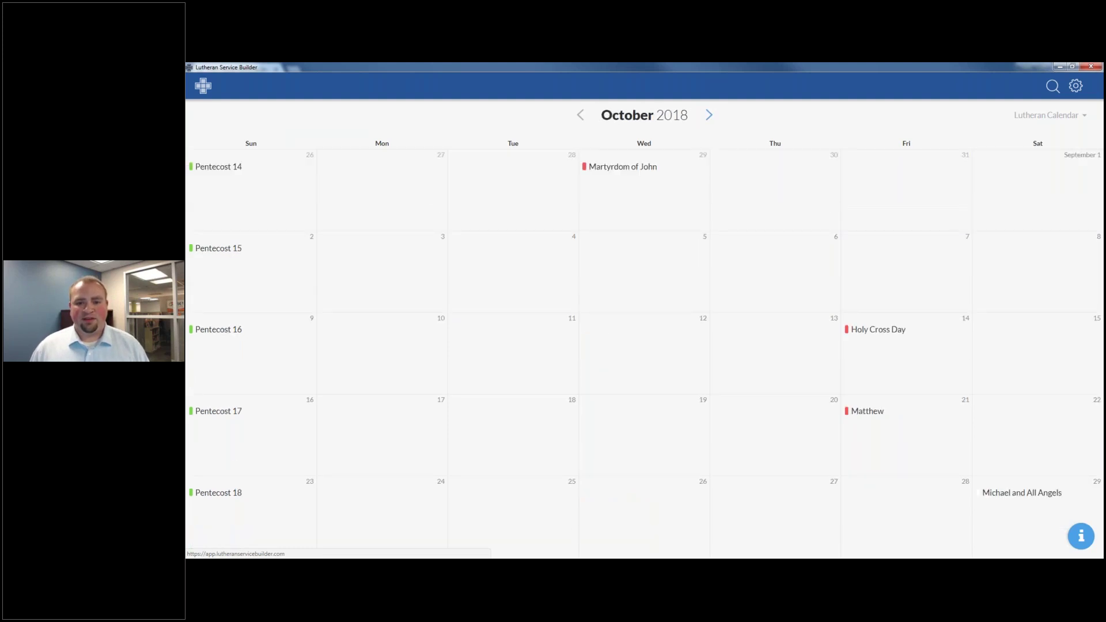
click(580, 115)
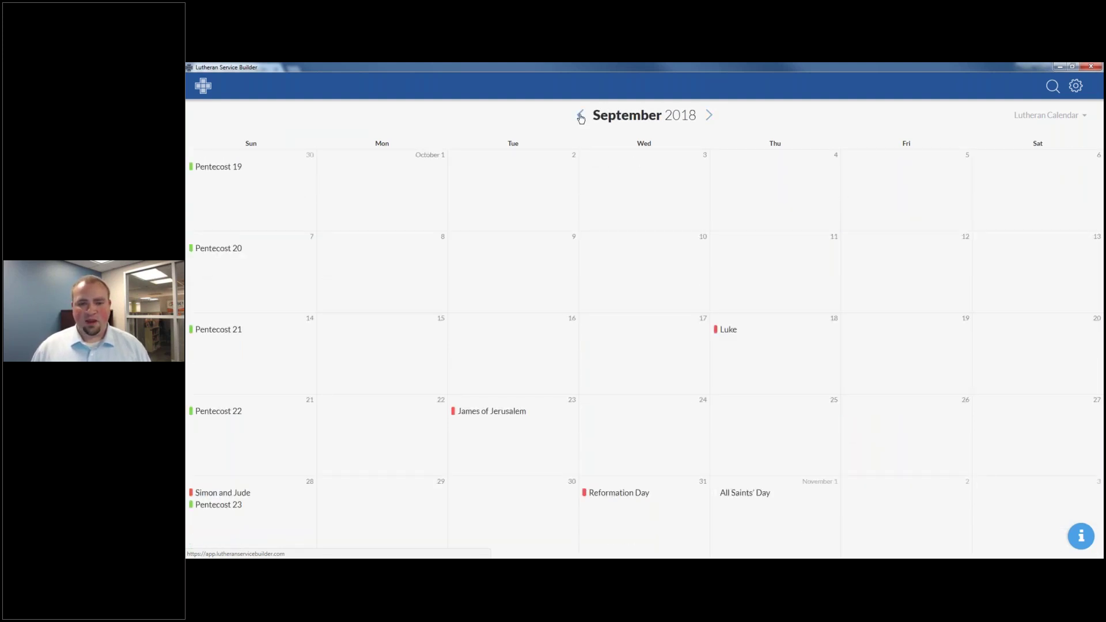
click(581, 115)
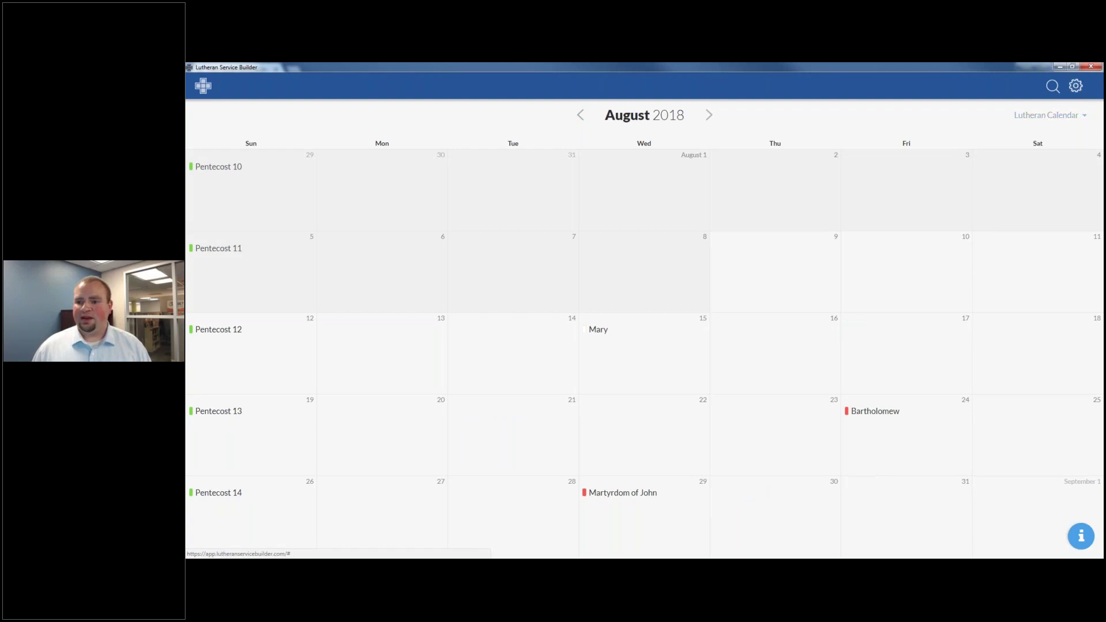
View the account settings for church name, locations, users and invitations, and close them without changes.
click(1075, 86)
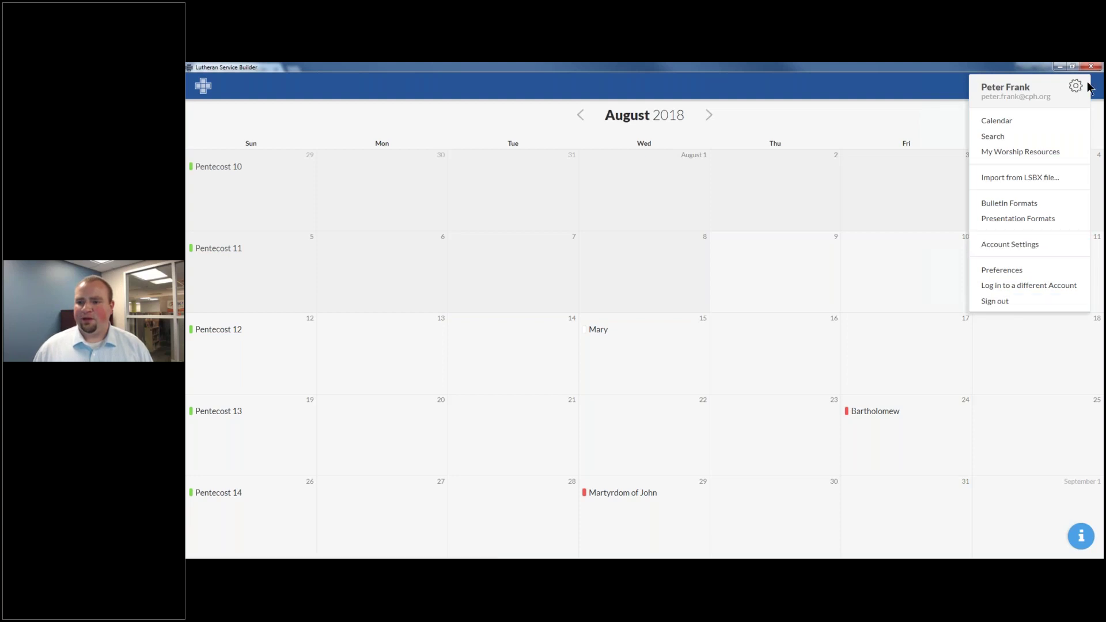
click(756, 173)
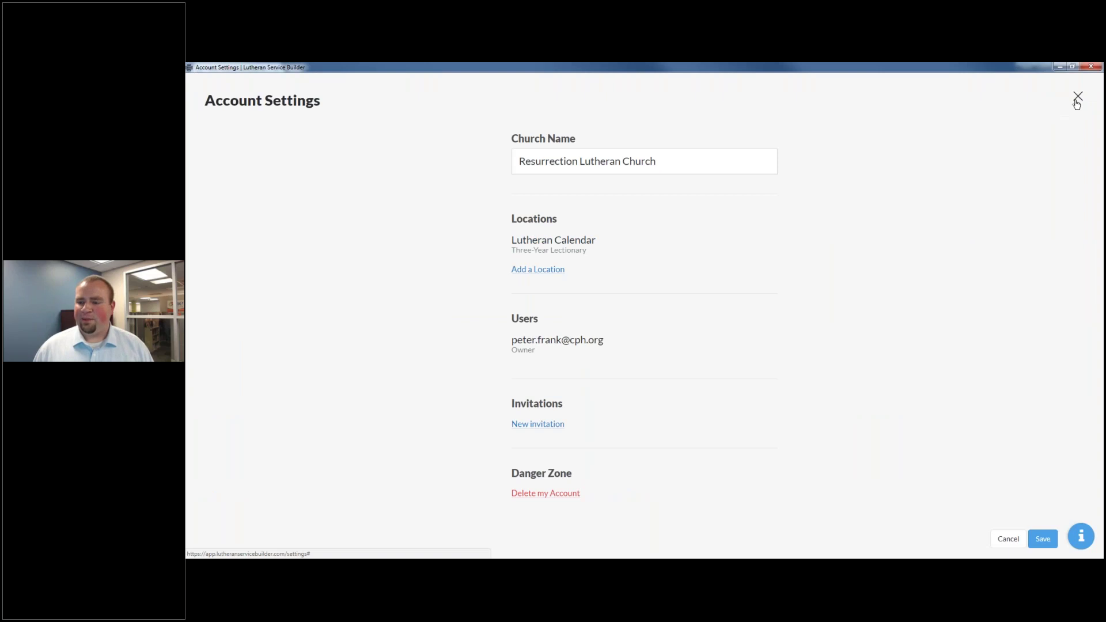
click(1076, 99)
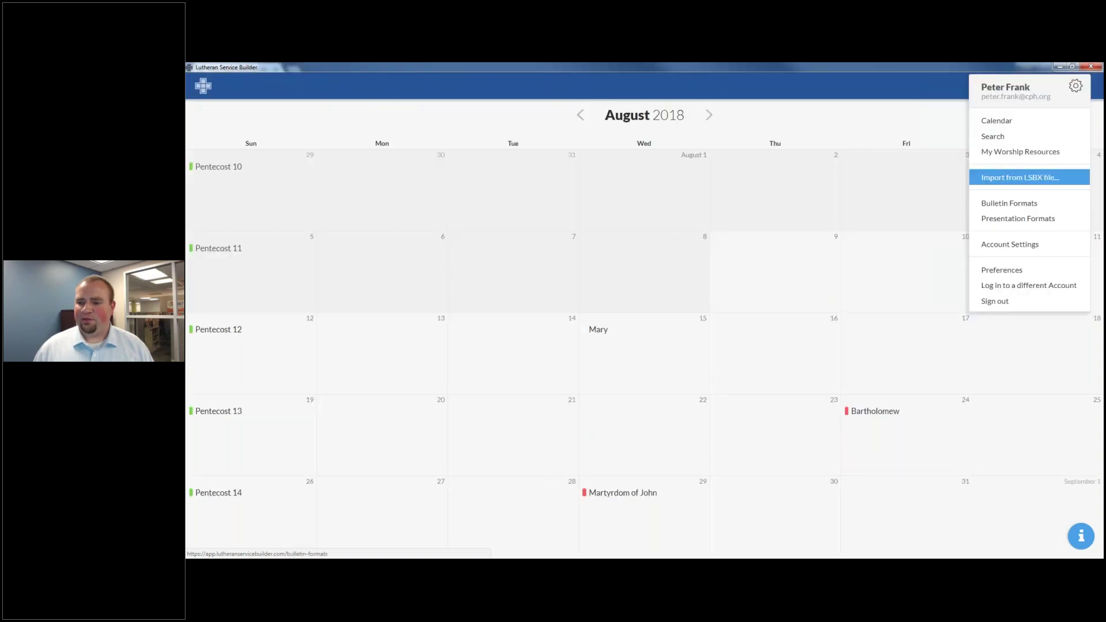
Sign out, then sign back in with the account e-mail and password, selecting the Resurrection Lutheran Church account.
click(1002, 303)
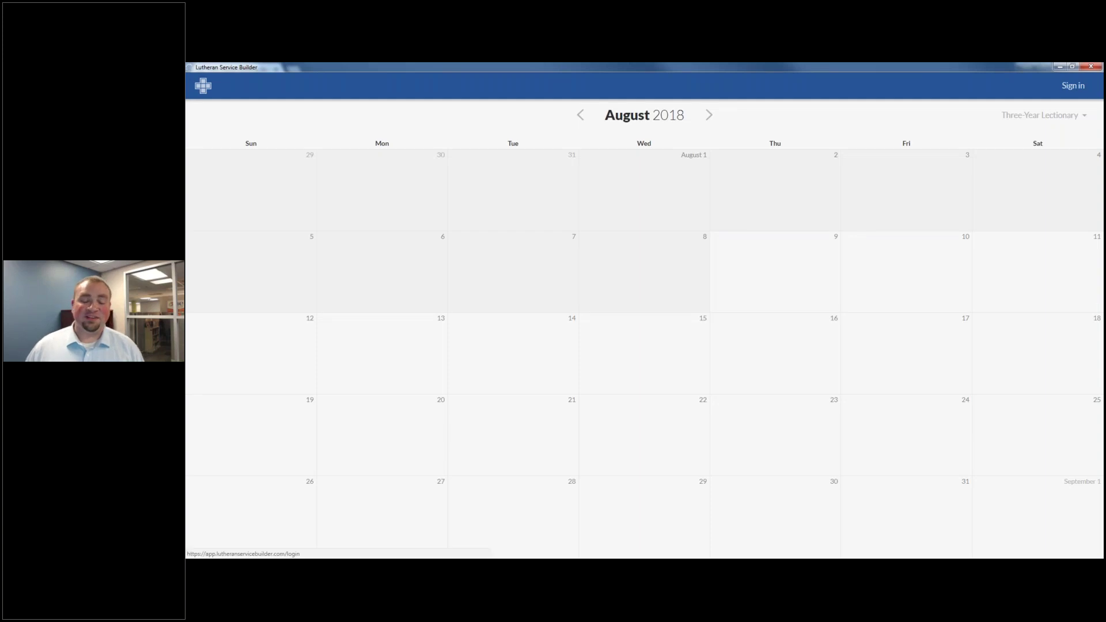
click(1073, 85)
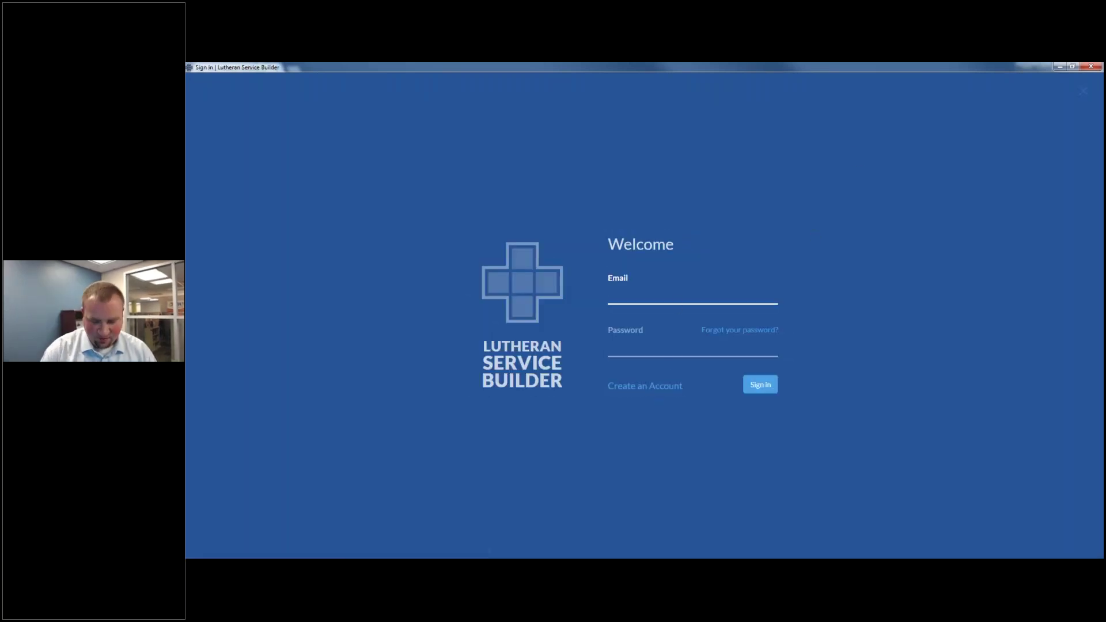
text(peter)
key(Down)
key(Tab)
text(•••••••••)
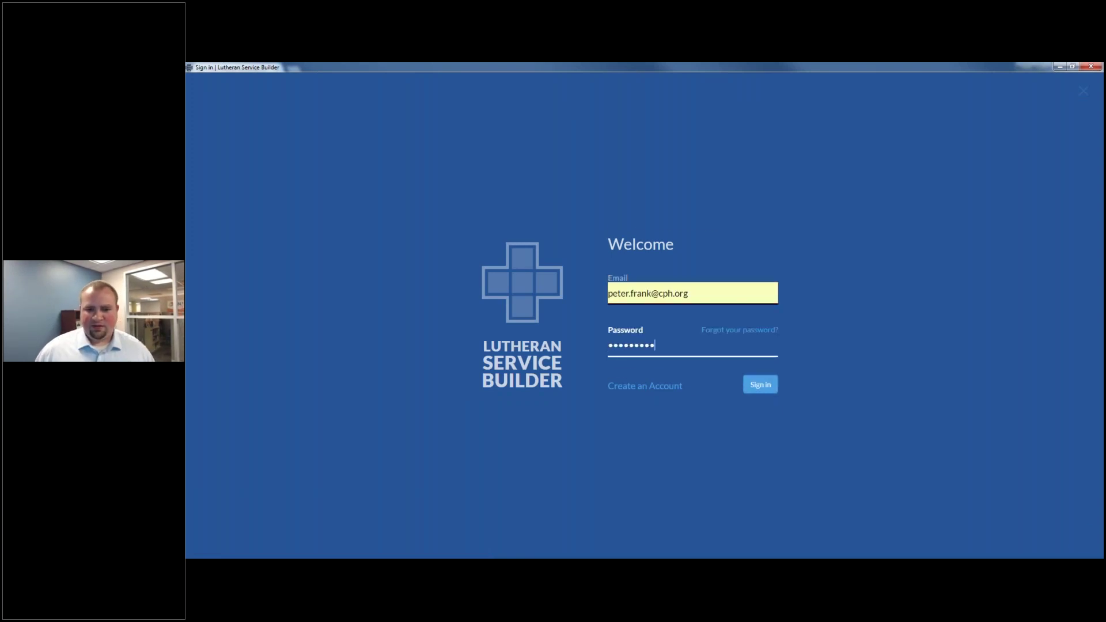
key(Return)
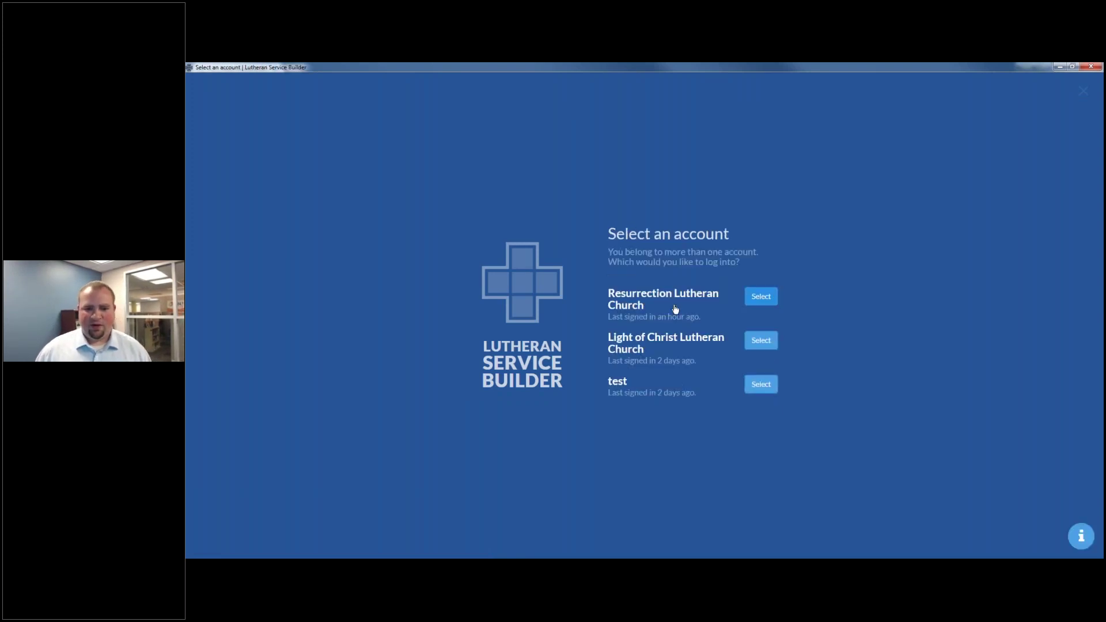
click(760, 297)
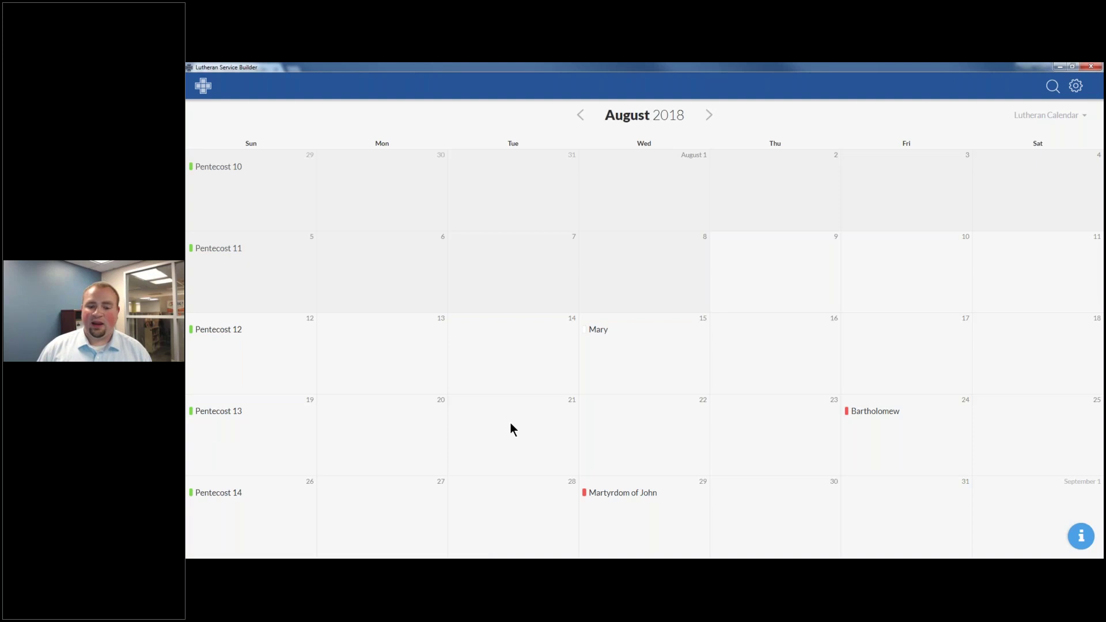
Start a new service on Aug 21, 2018, look through its holiday and occasion options and name field, and cancel it.
click(563, 398)
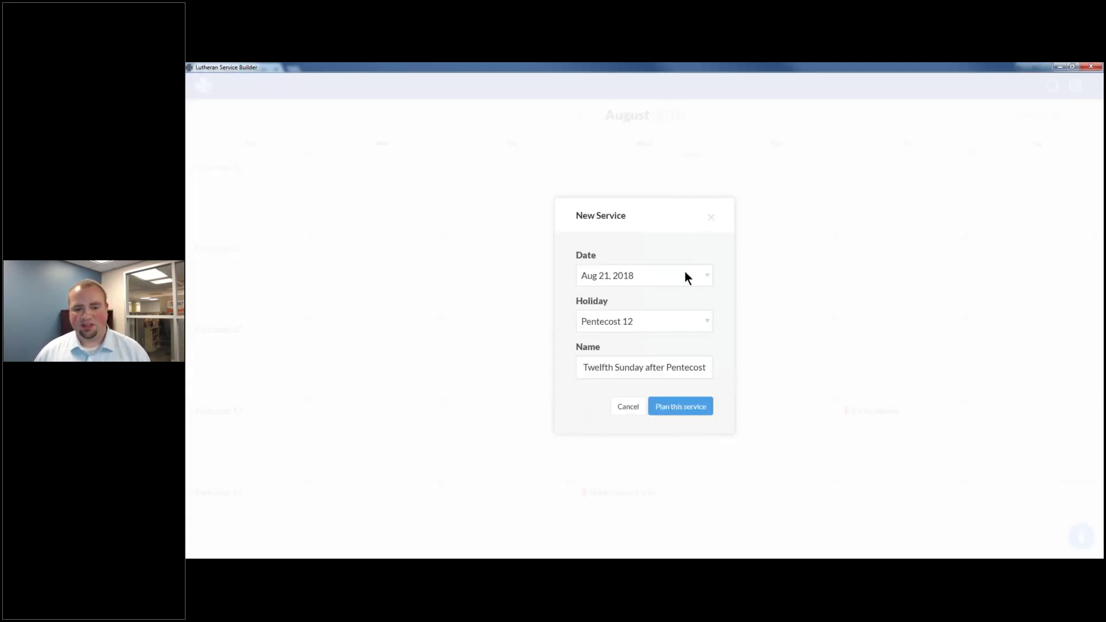
click(700, 324)
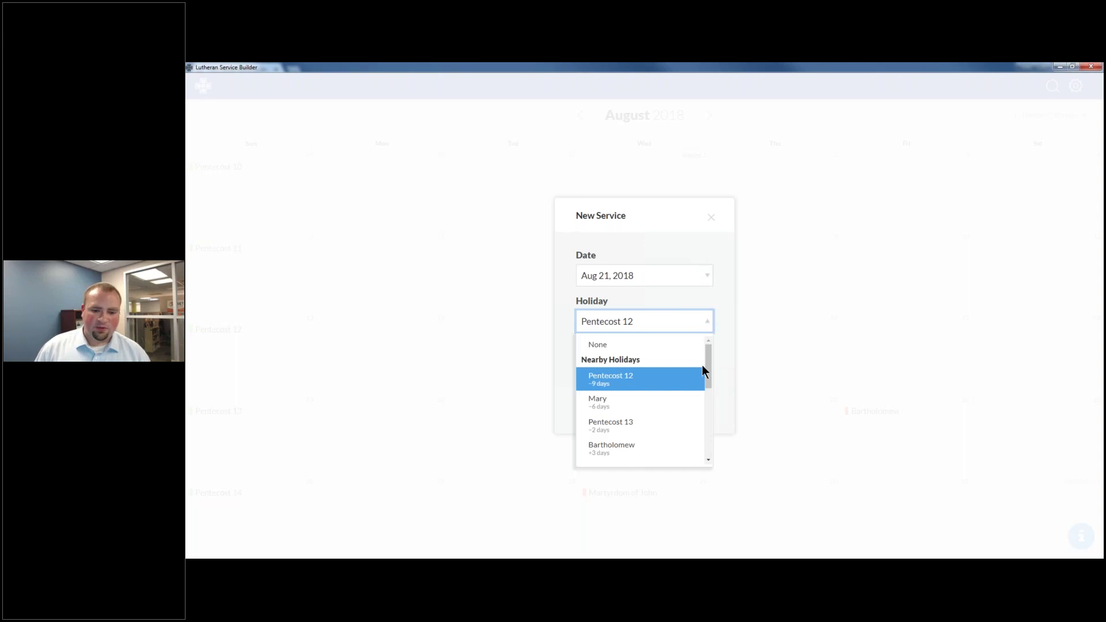
drag(709, 358, 719, 334)
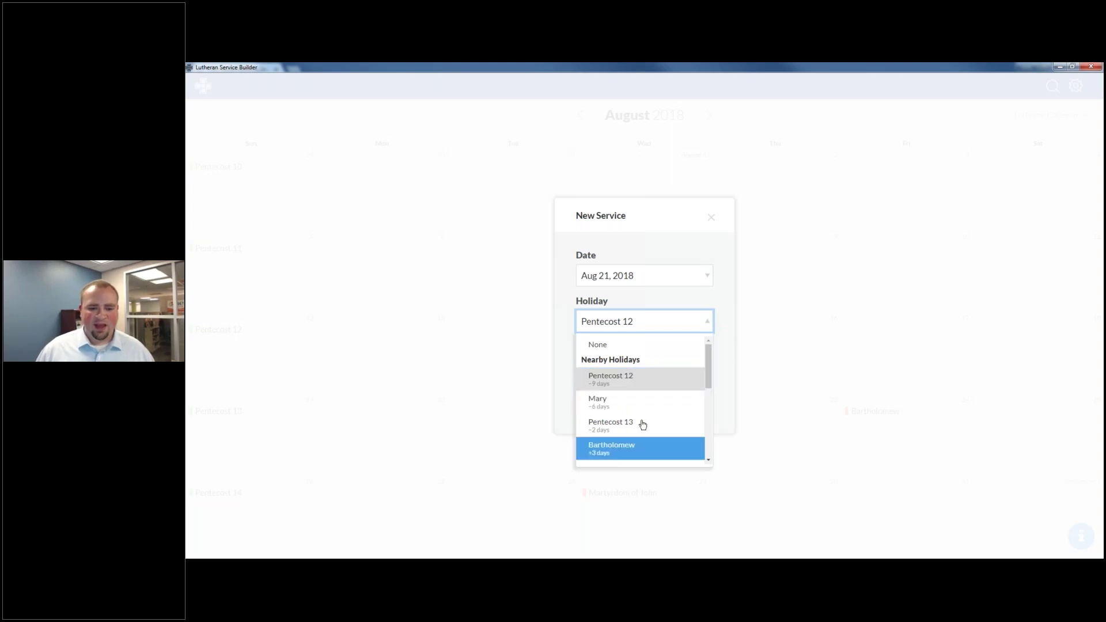
drag(710, 364, 704, 416)
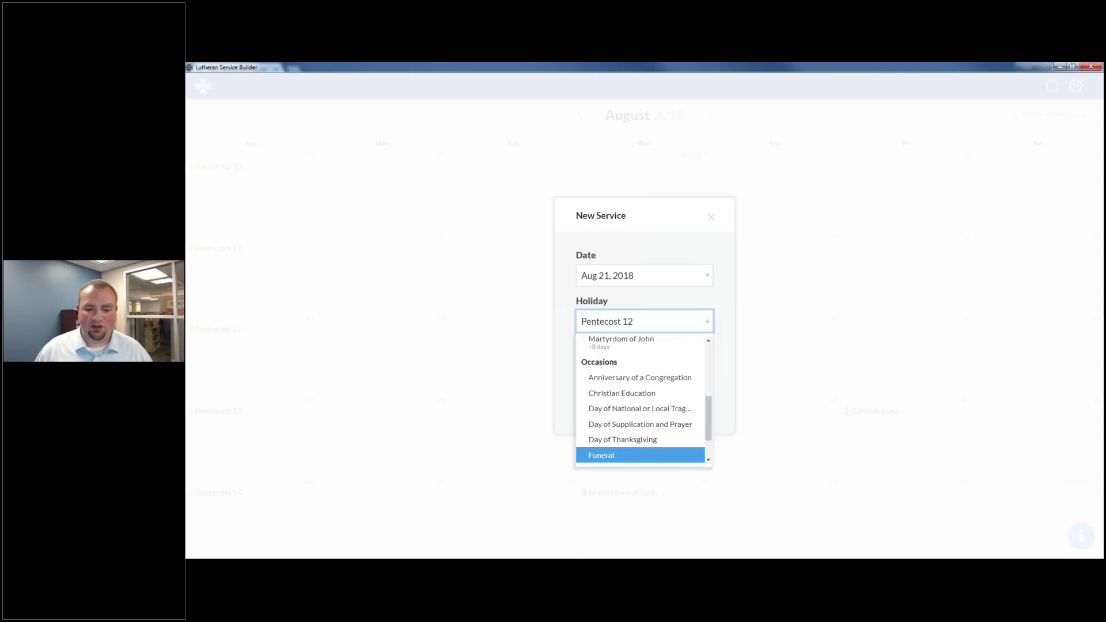
click(724, 299)
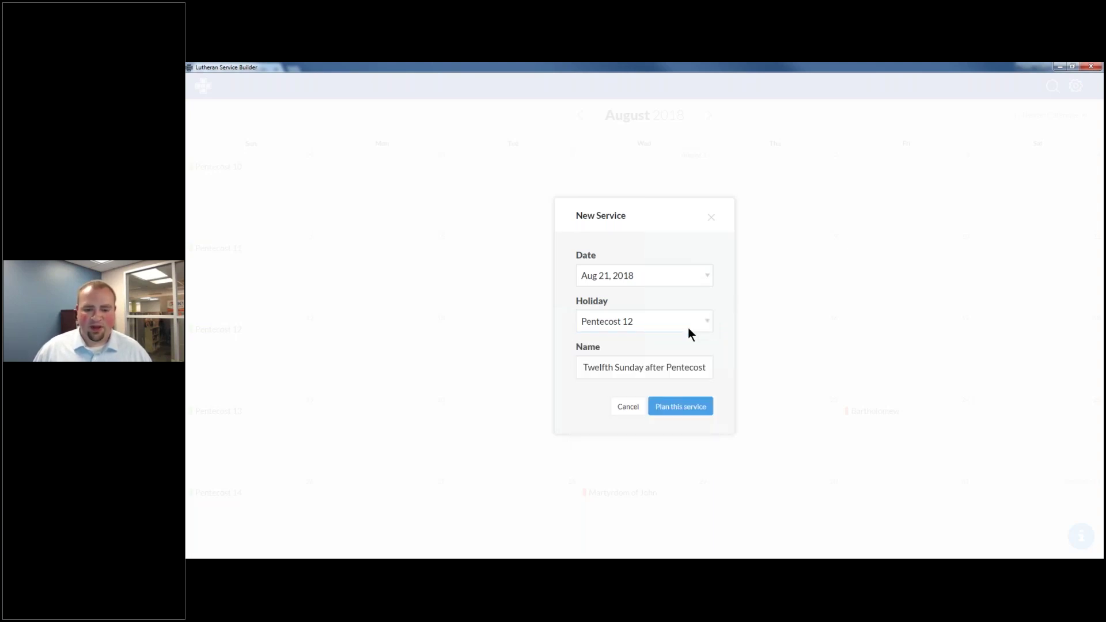
drag(599, 367, 694, 369)
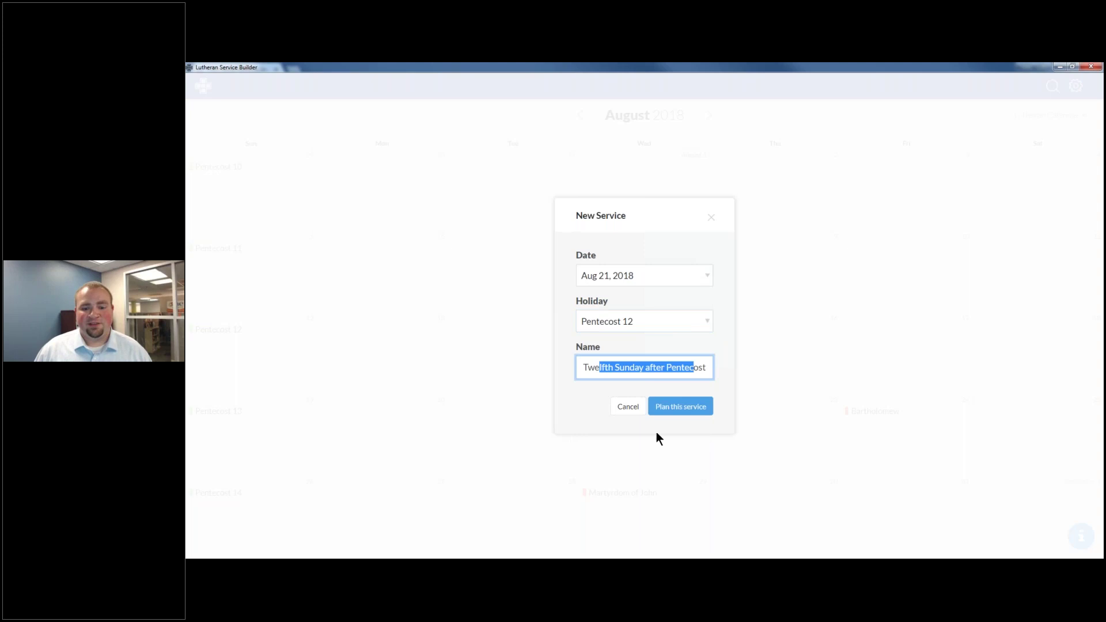
click(629, 410)
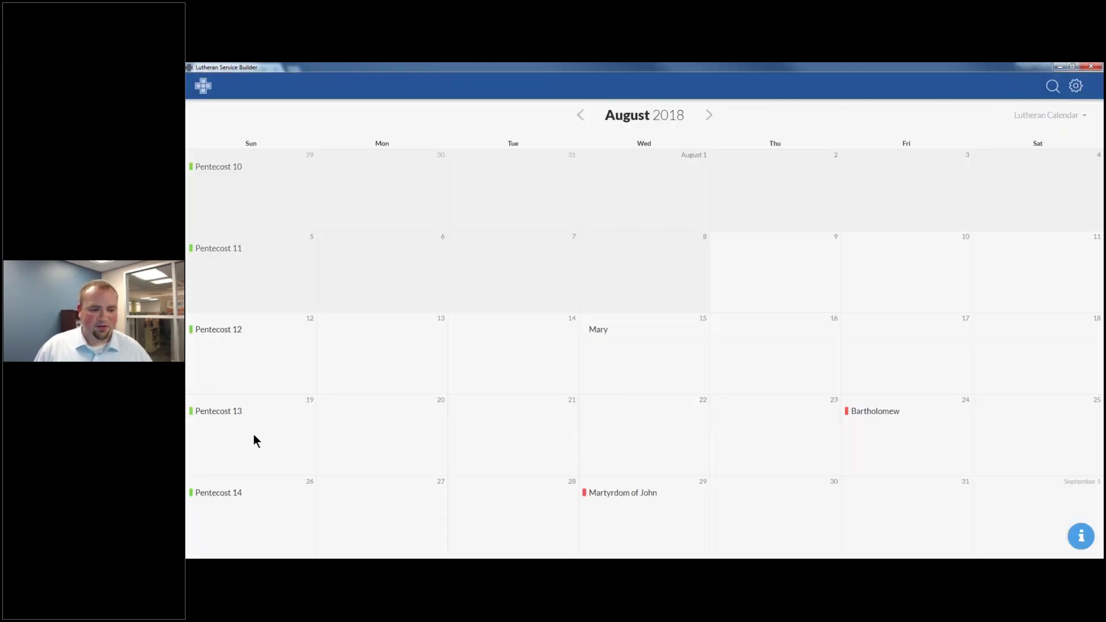
Open Pentecost 13 on August 19, 2018, and examine its readings, Introit, Collect, Gradual and Verse, returning to the beginning.
click(258, 415)
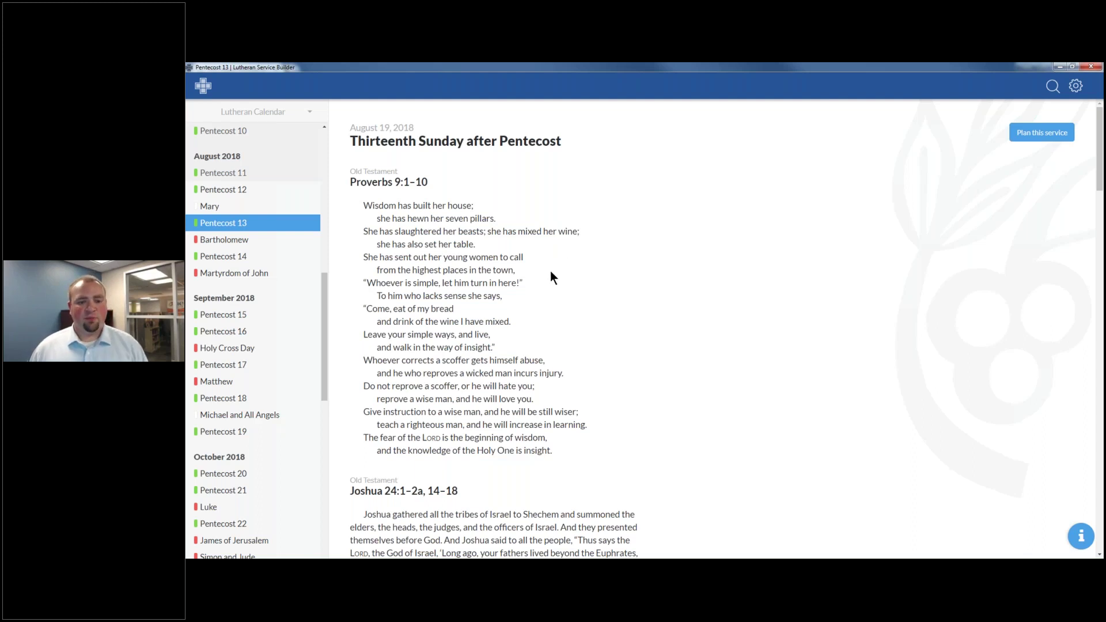
scroll(551, 278, down, 2)
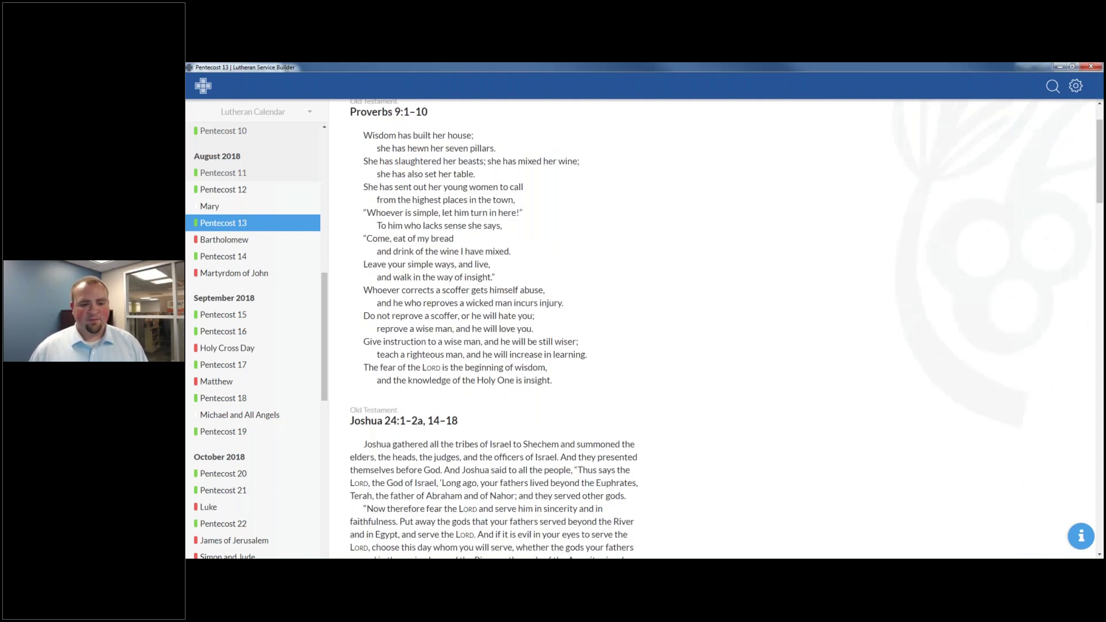
scroll(551, 328, down, 5)
scroll(550, 277, down, 4)
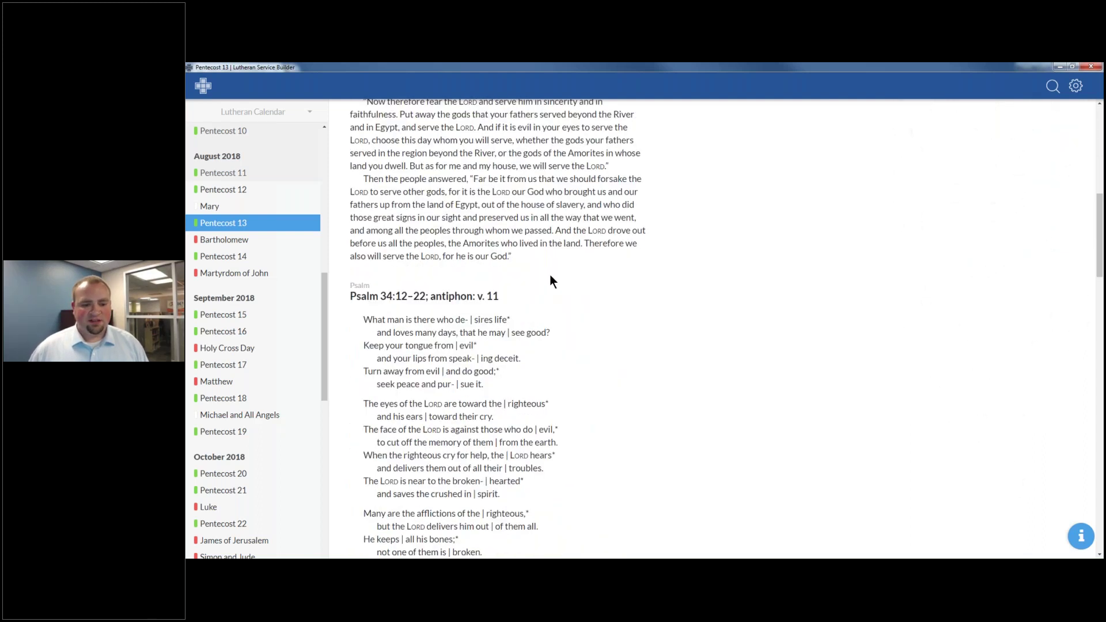
scroll(549, 282, down, 10)
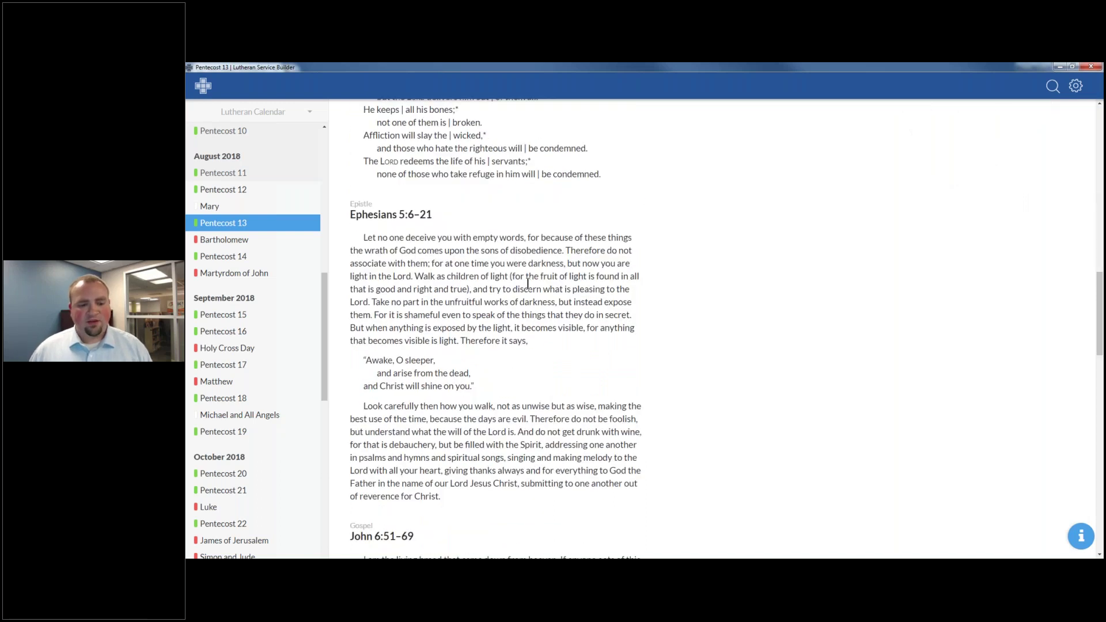
scroll(528, 282, down, 7)
scroll(529, 274, down, 15)
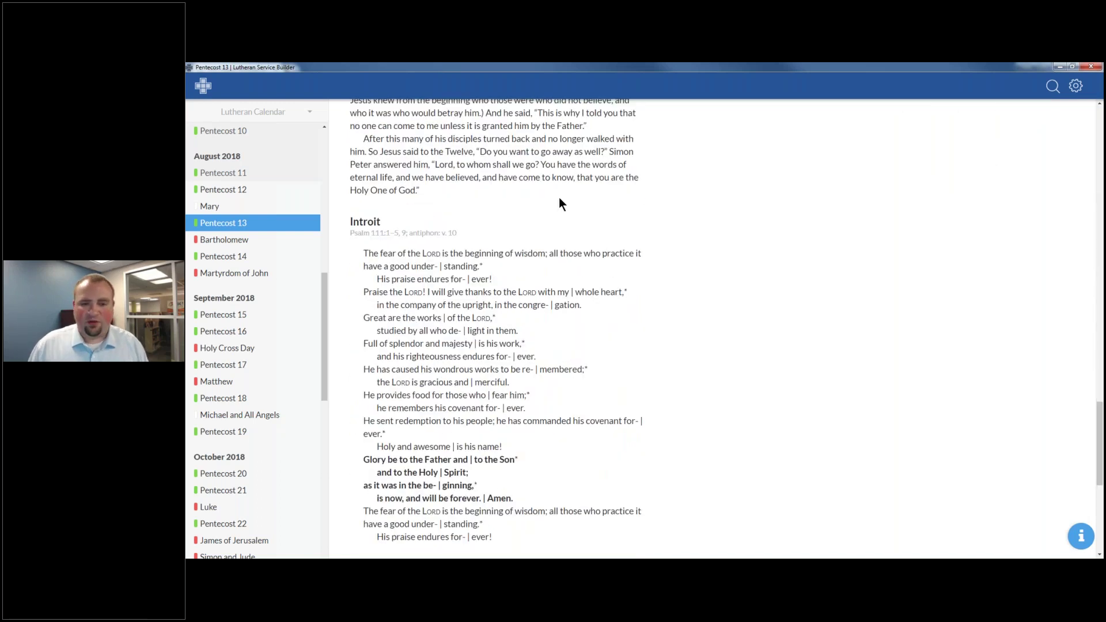
scroll(579, 217, down, 1)
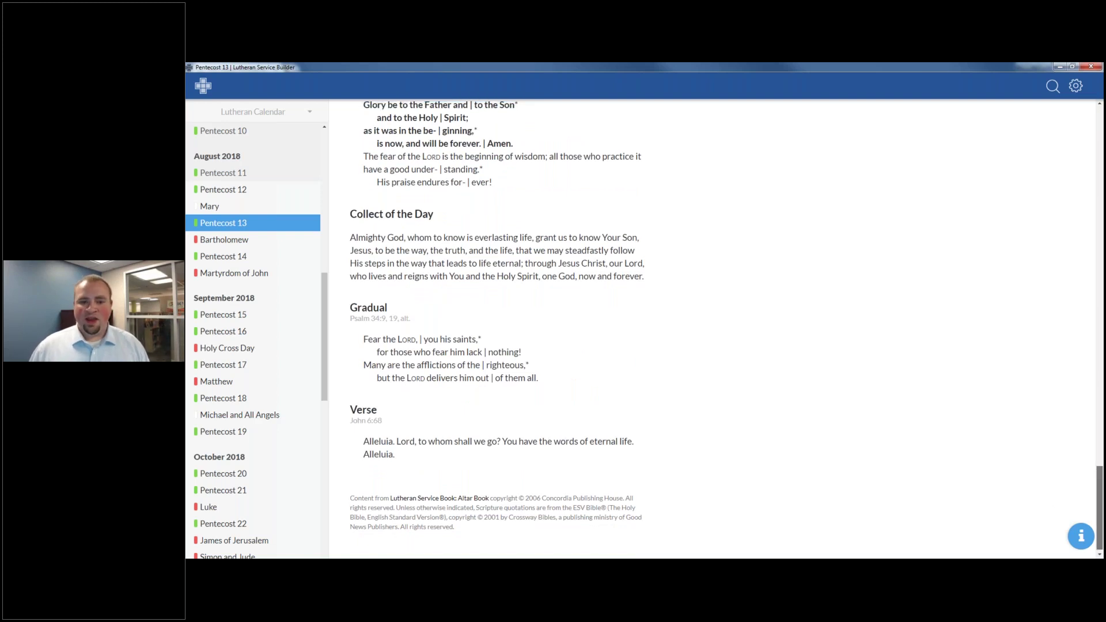
click(224, 223)
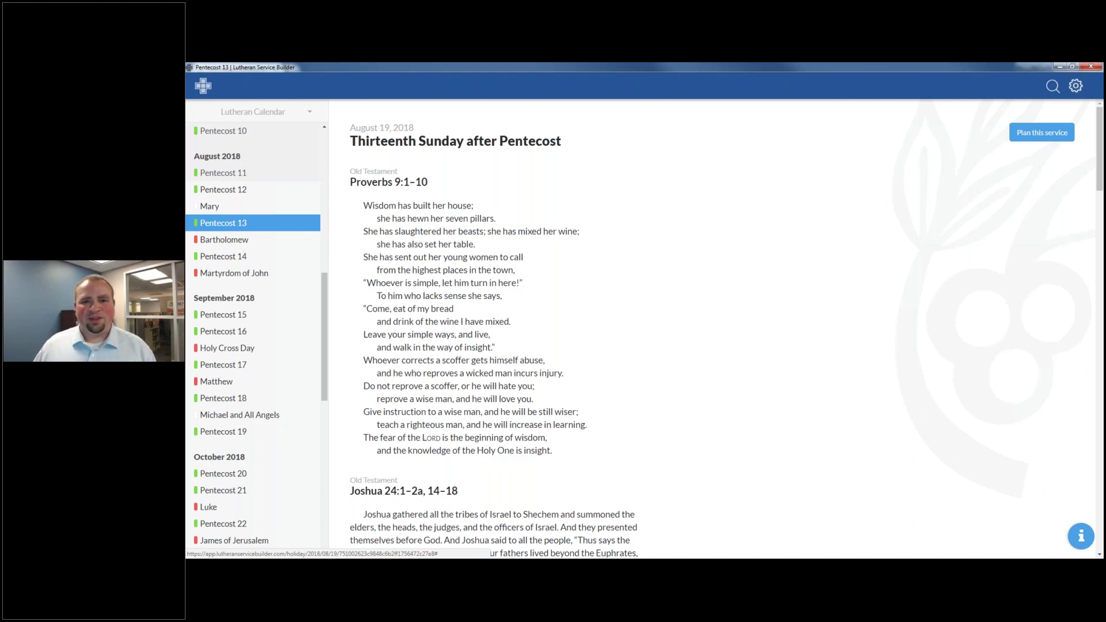
Start a service plan for the Thirteenth Sunday after Pentecost on August 19, 2018, and add John 1:1–10 to its readings.
click(1024, 138)
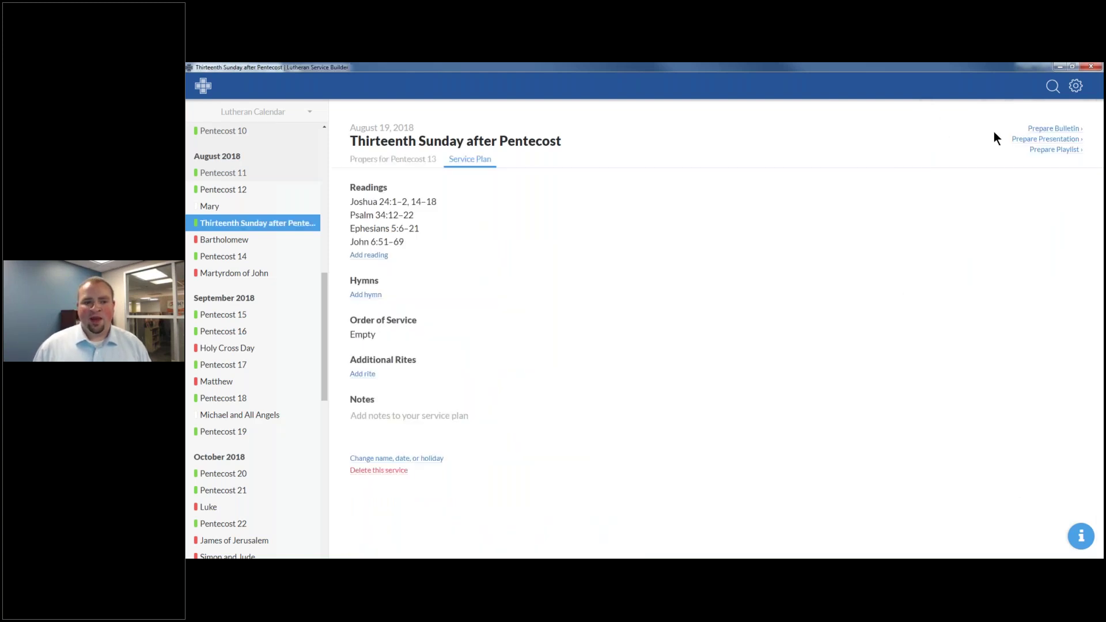
click(383, 160)
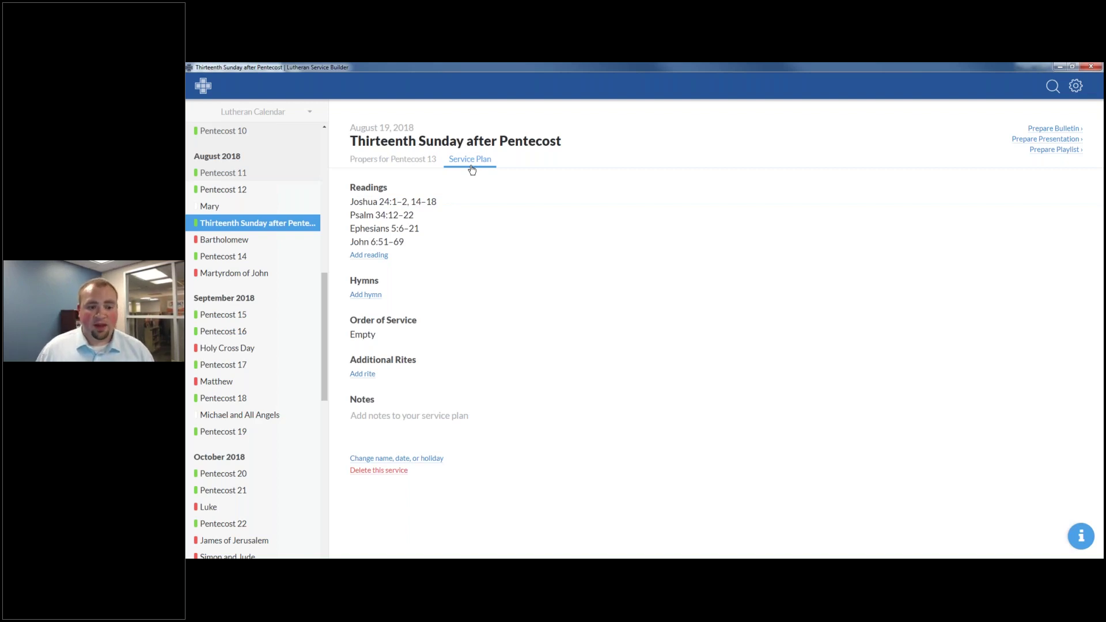
click(370, 260)
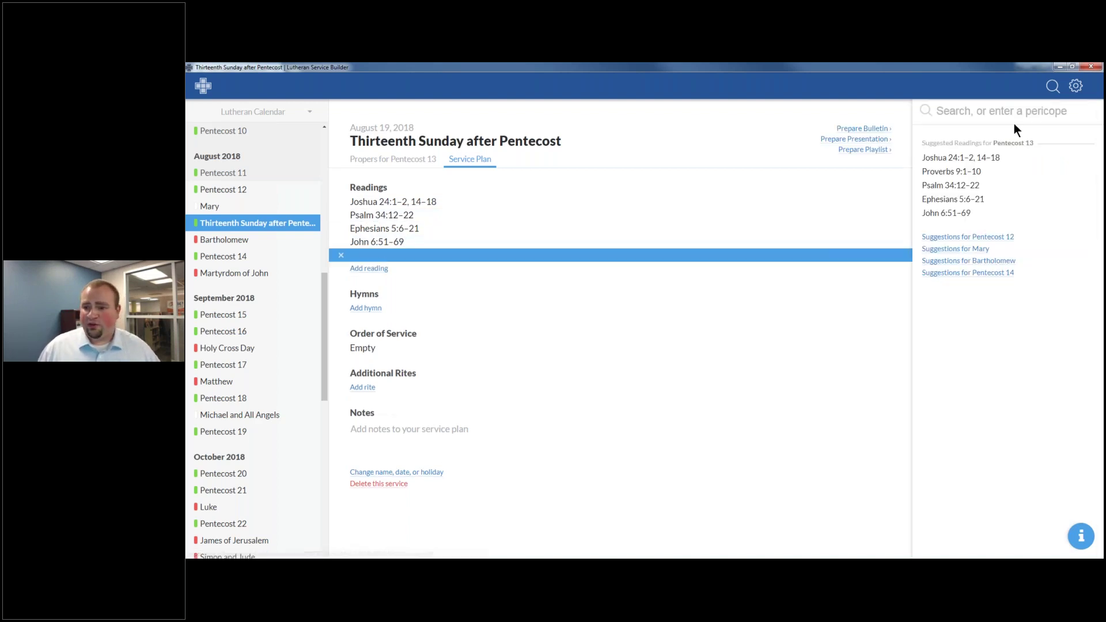
text(John )
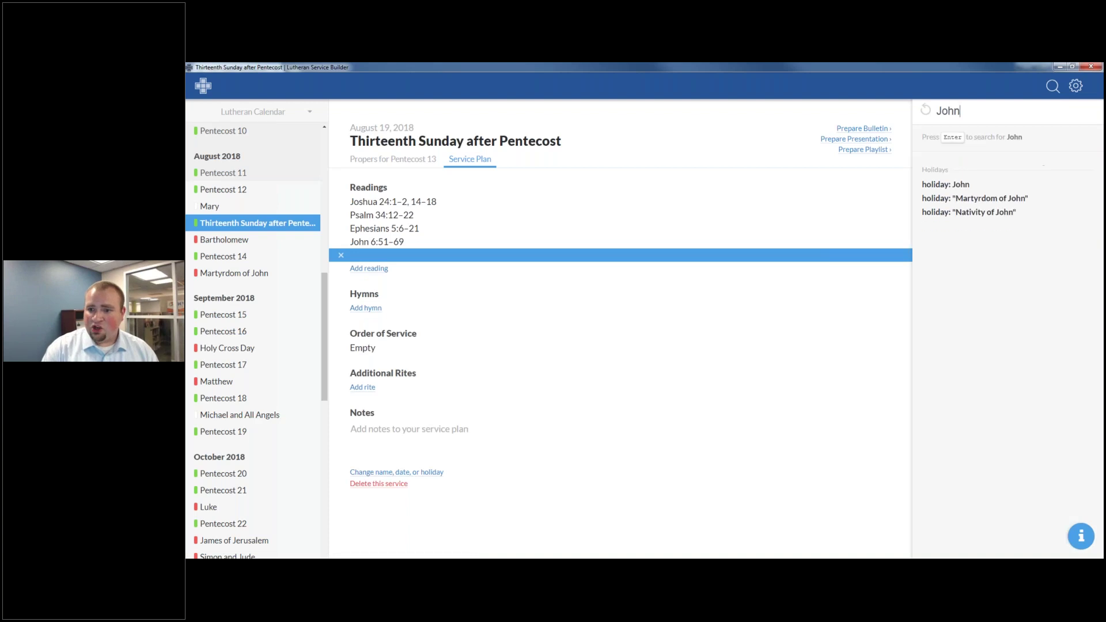
text(1:1-10)
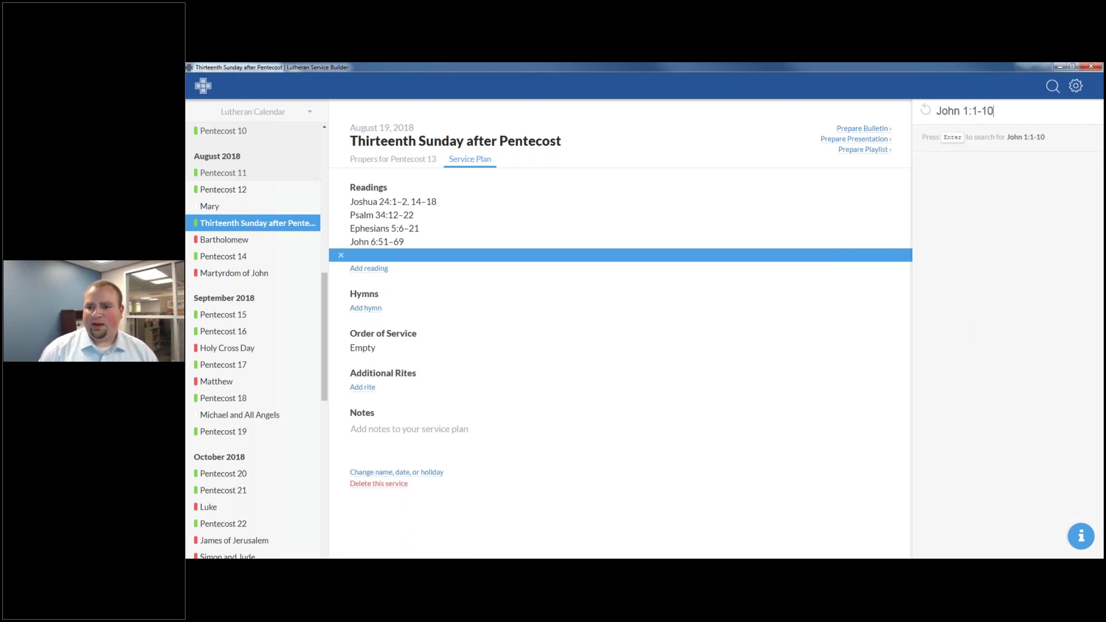
key(Return)
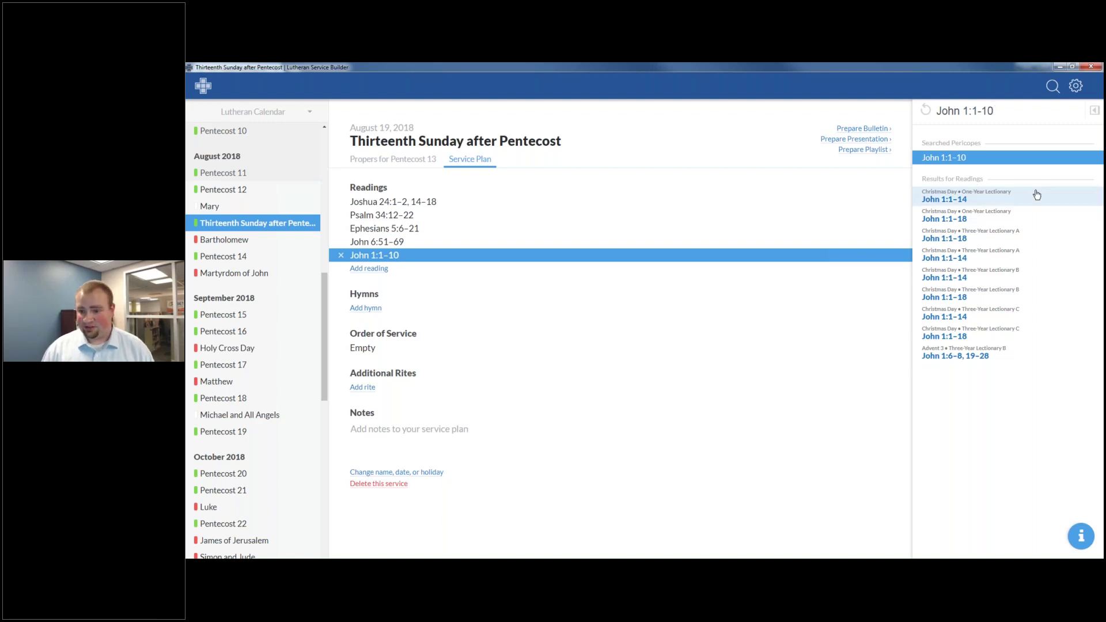
Preview John 1:1–18 and John 1:1–8 as alternatives, and set the added reading to John 1:1–14 from Christmas Day, One-Year Lectionary.
click(953, 217)
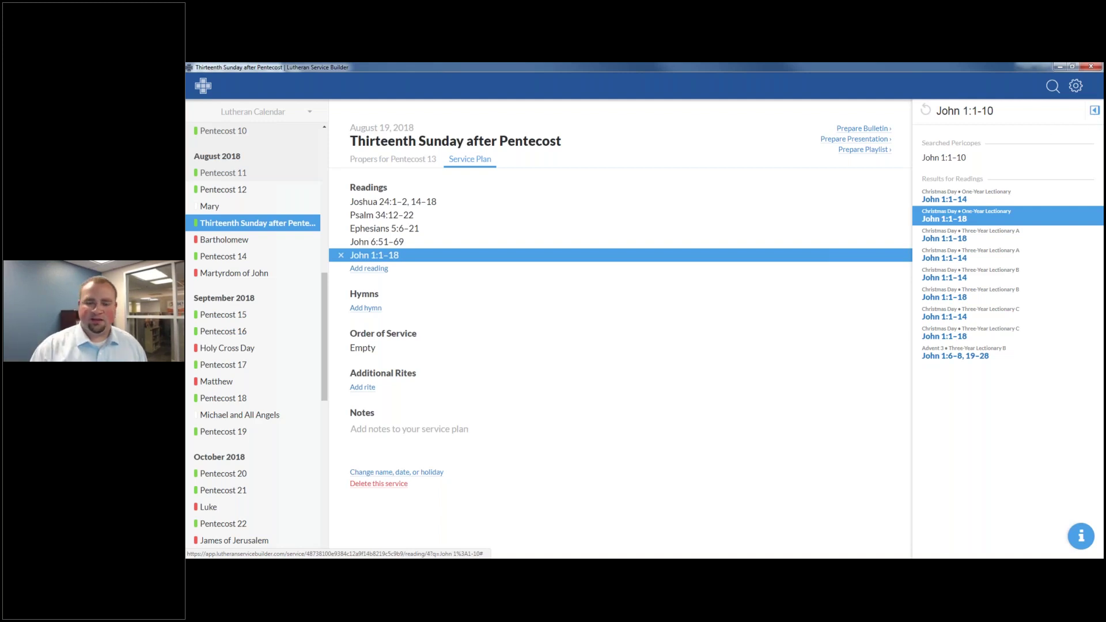
click(944, 219)
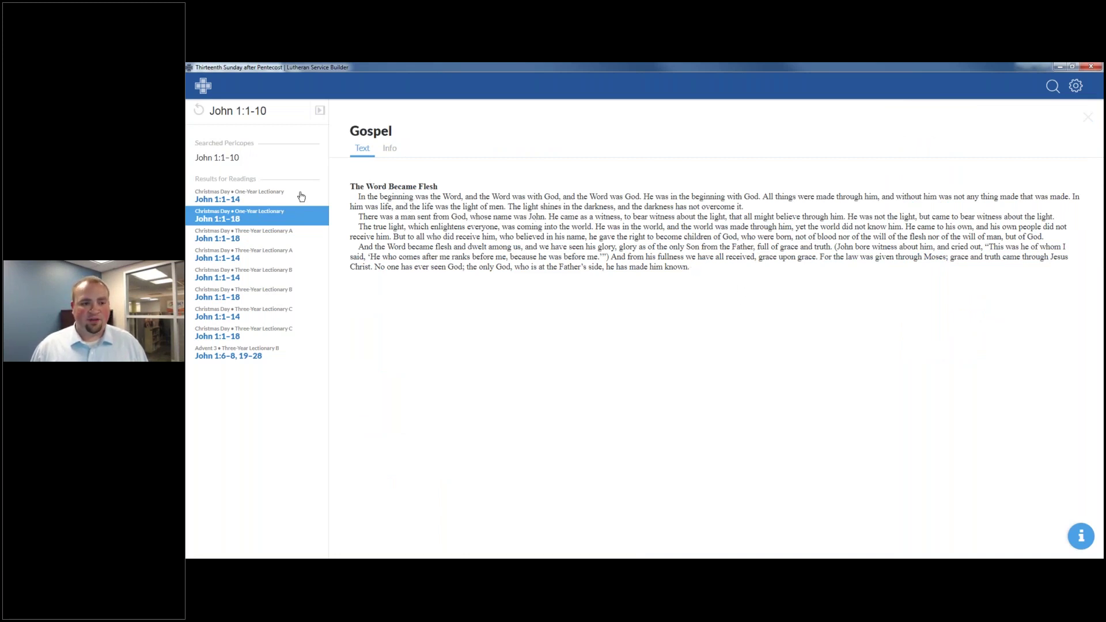
double_click(260, 110)
text(8)
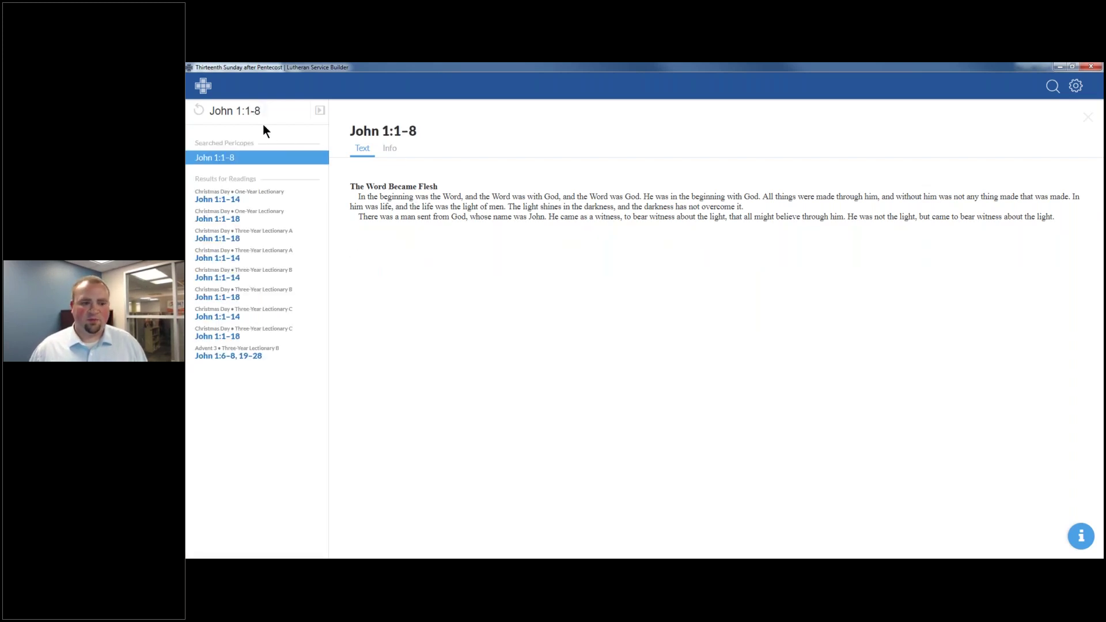
click(244, 197)
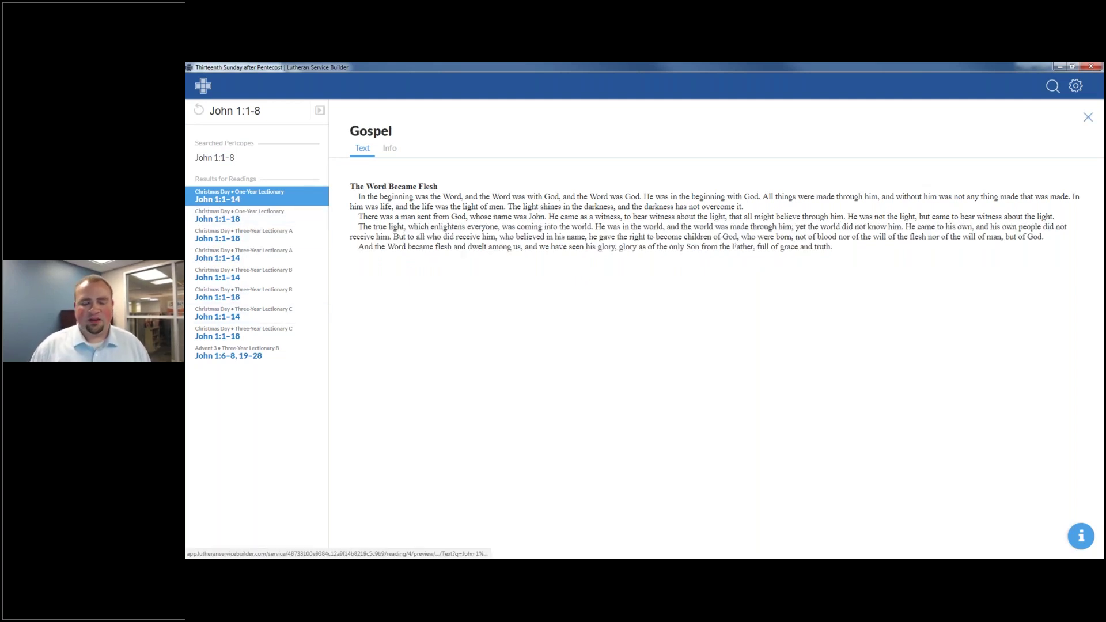
click(1088, 117)
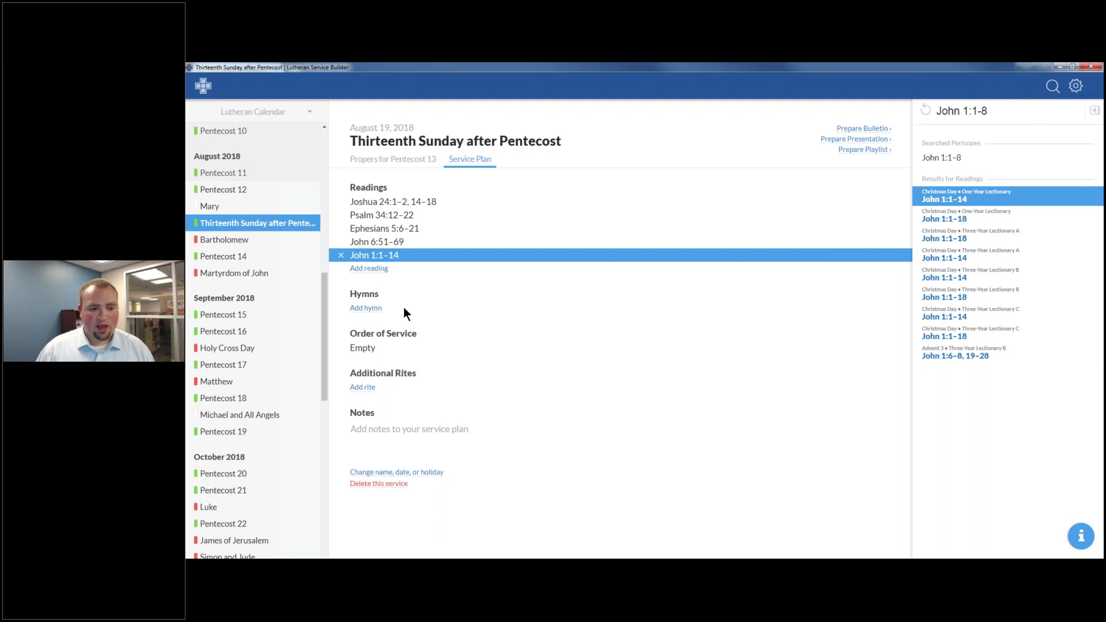
Add the suggested hymns 696 "O God, My Faithful God" and 694 "Thee Will I Love, My Strength, My Tower" to the service plan.
click(364, 308)
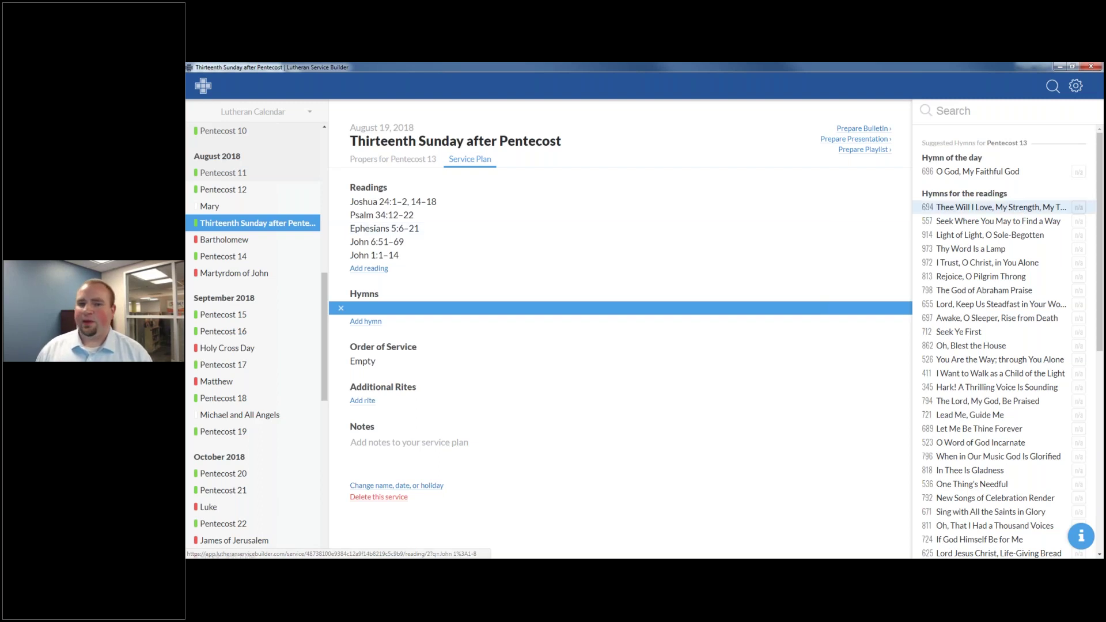
click(973, 171)
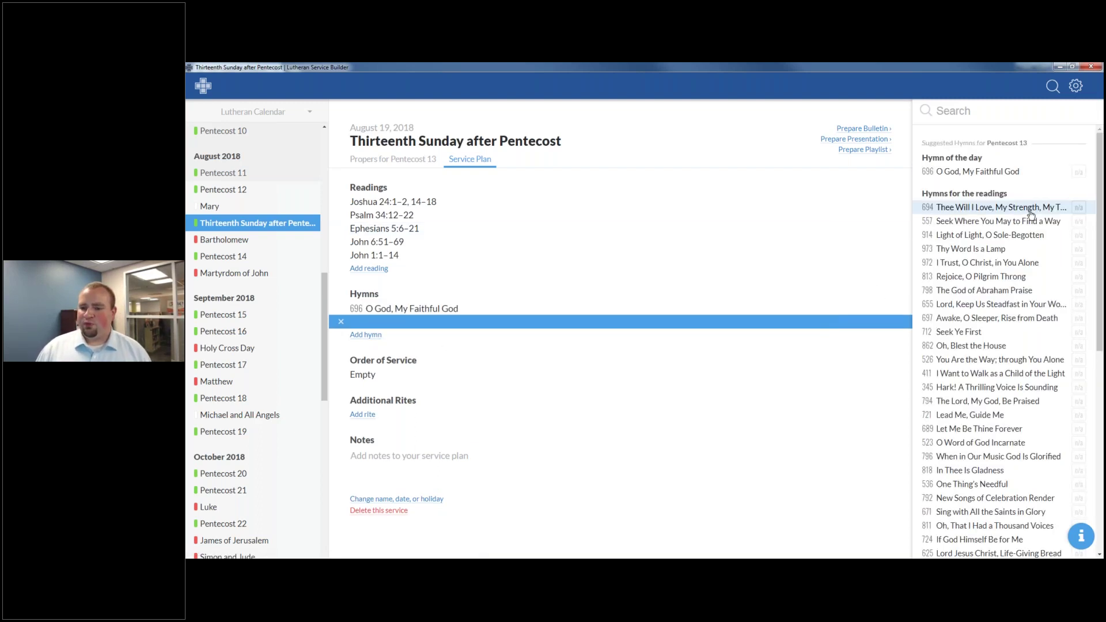
scroll(1030, 253, down, 2)
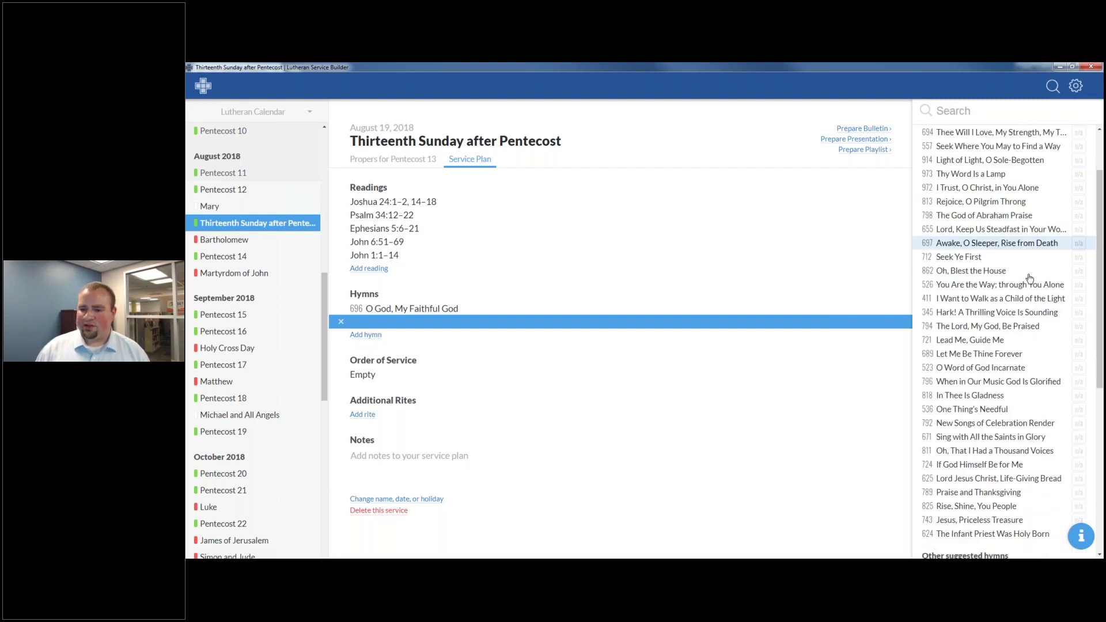
scroll(1029, 278, down, 5)
scroll(1012, 286, up, 7)
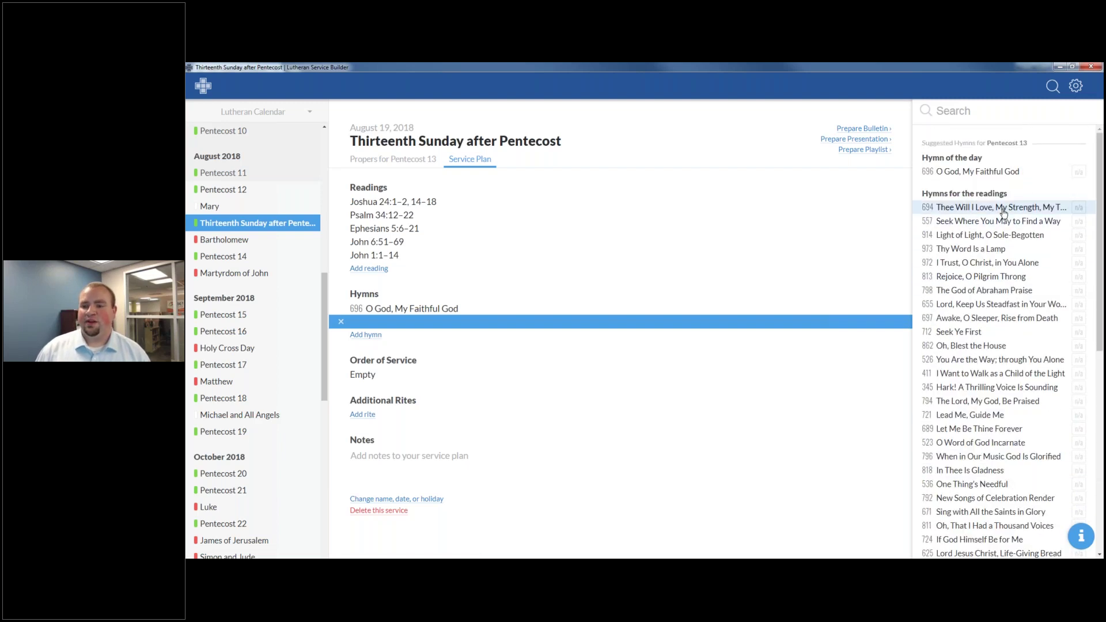
click(1003, 212)
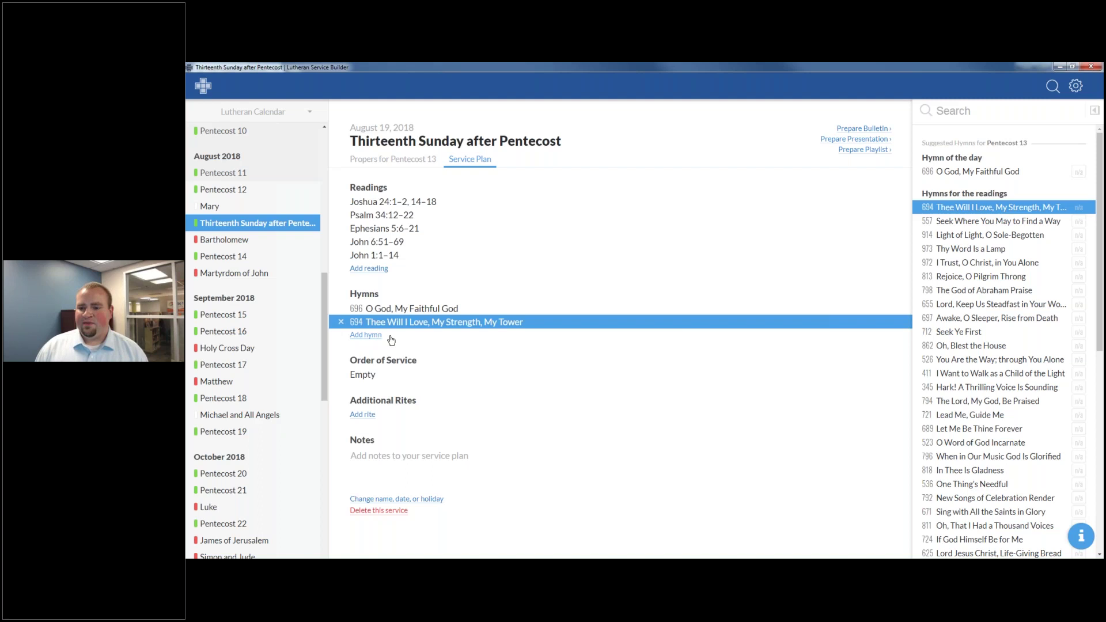
Add two more suggested hymns, 794 "The Lord, My God, Be Praised" and 972 "I Trust, O Christ, in You Alone".
click(391, 338)
scroll(1030, 373, down, 9)
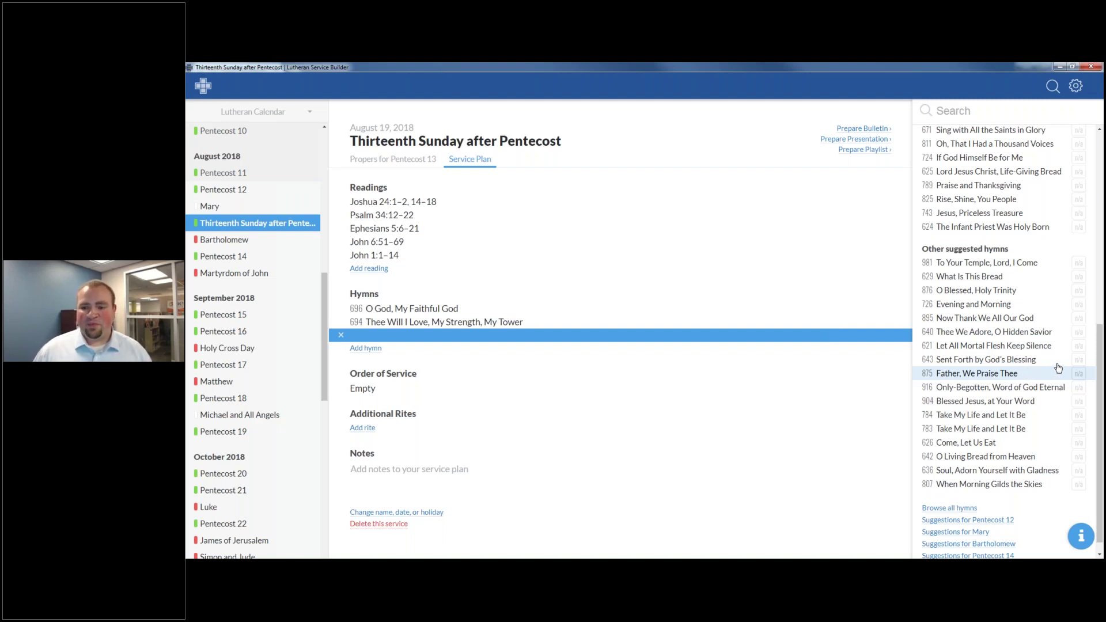
scroll(1058, 369, up, 3)
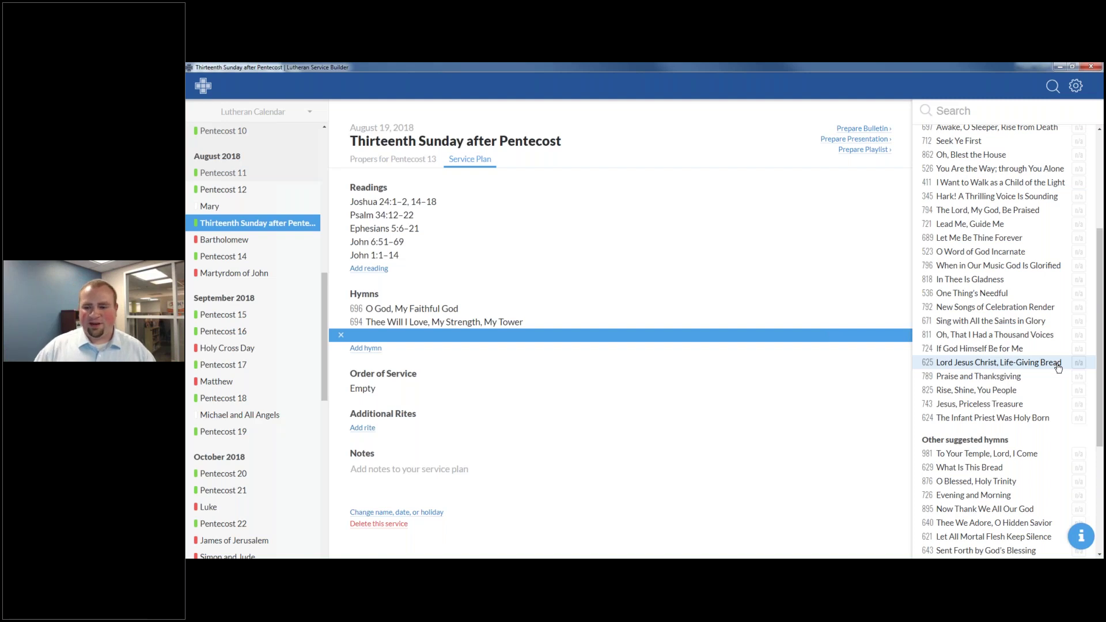
click(982, 211)
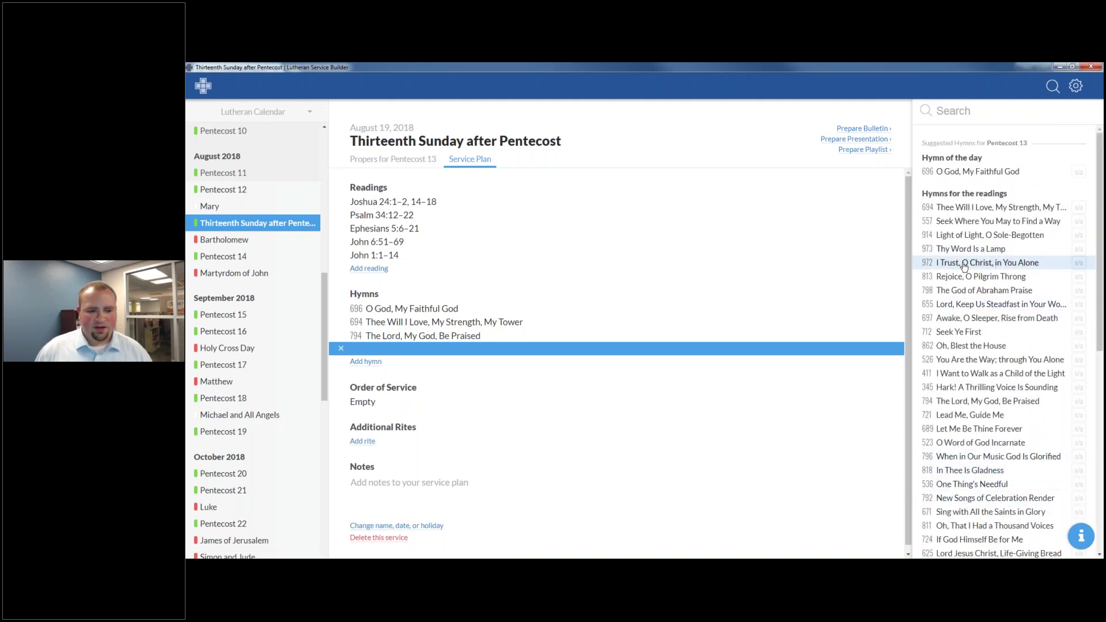
click(964, 264)
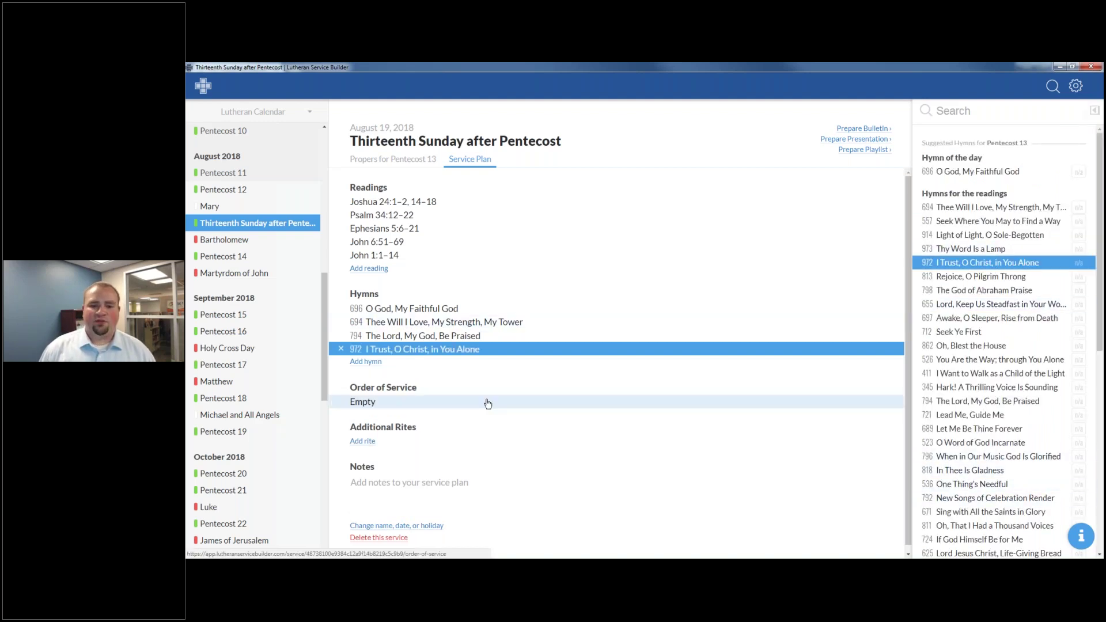
Look through the available orders of service and set the plan's order of service to Divine Service, Setting One.
click(387, 408)
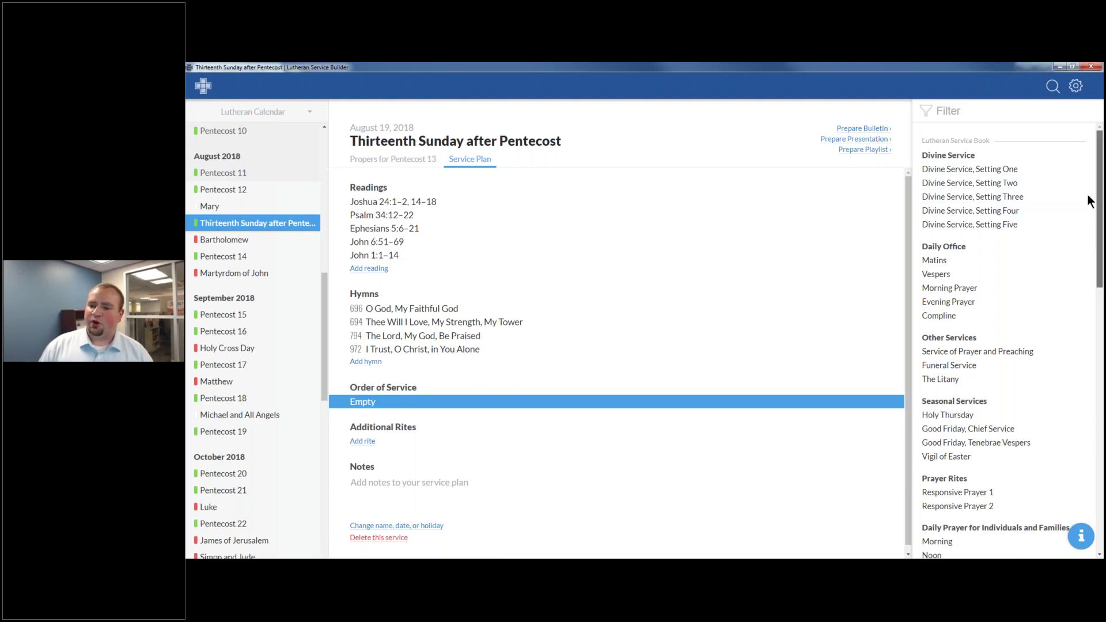
scroll(1087, 221, down, 1)
scroll(1091, 247, down, 10)
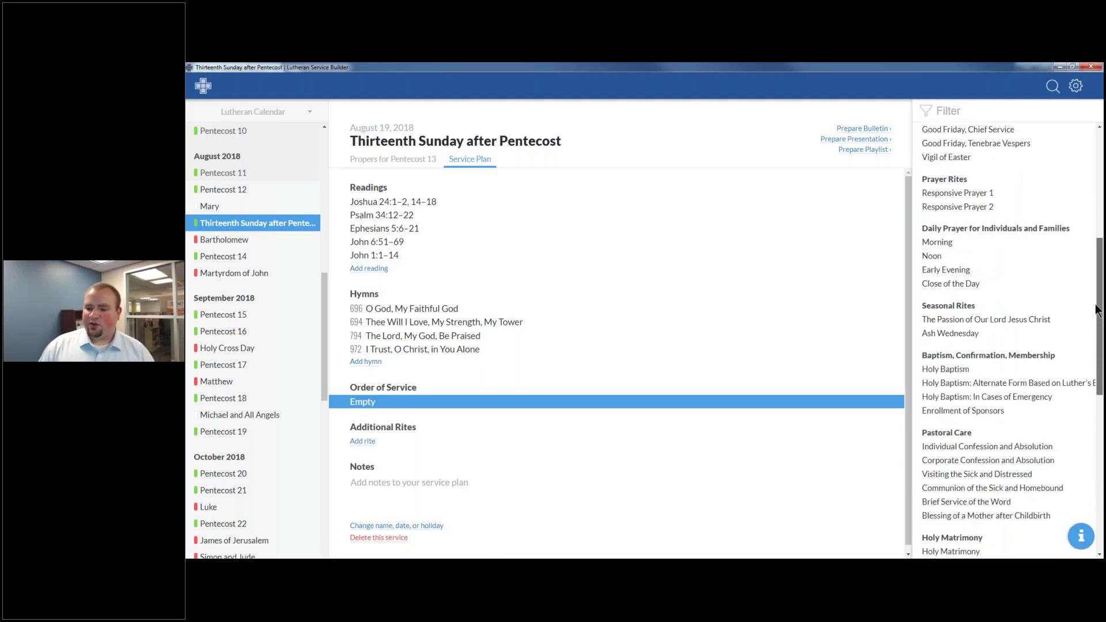
scroll(1008, 339, down, 10)
scroll(1008, 340, up, 20)
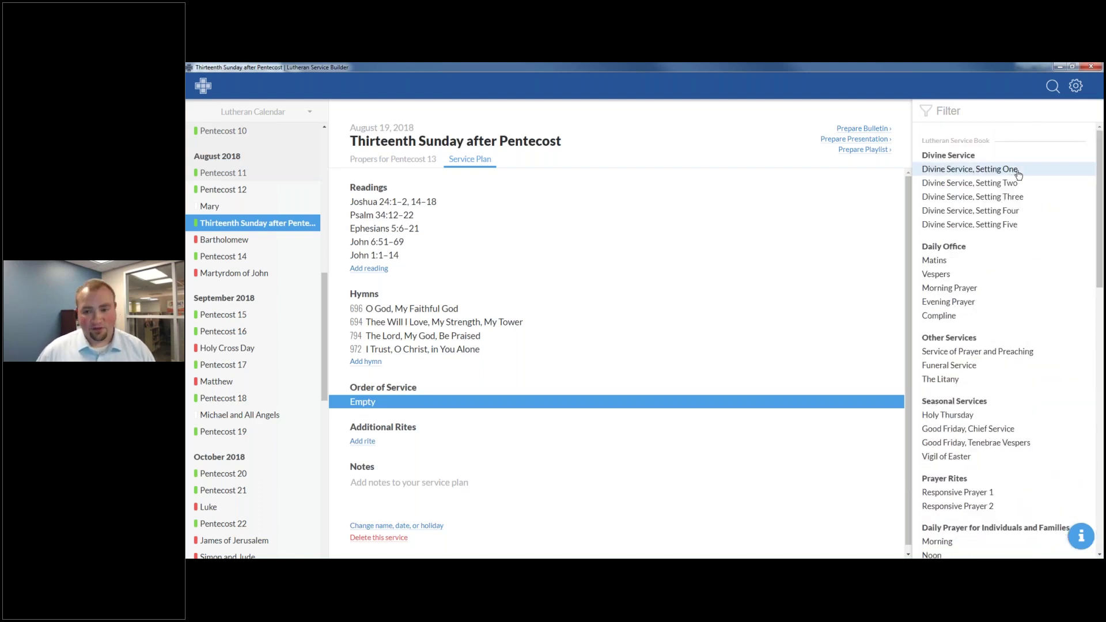
click(1019, 176)
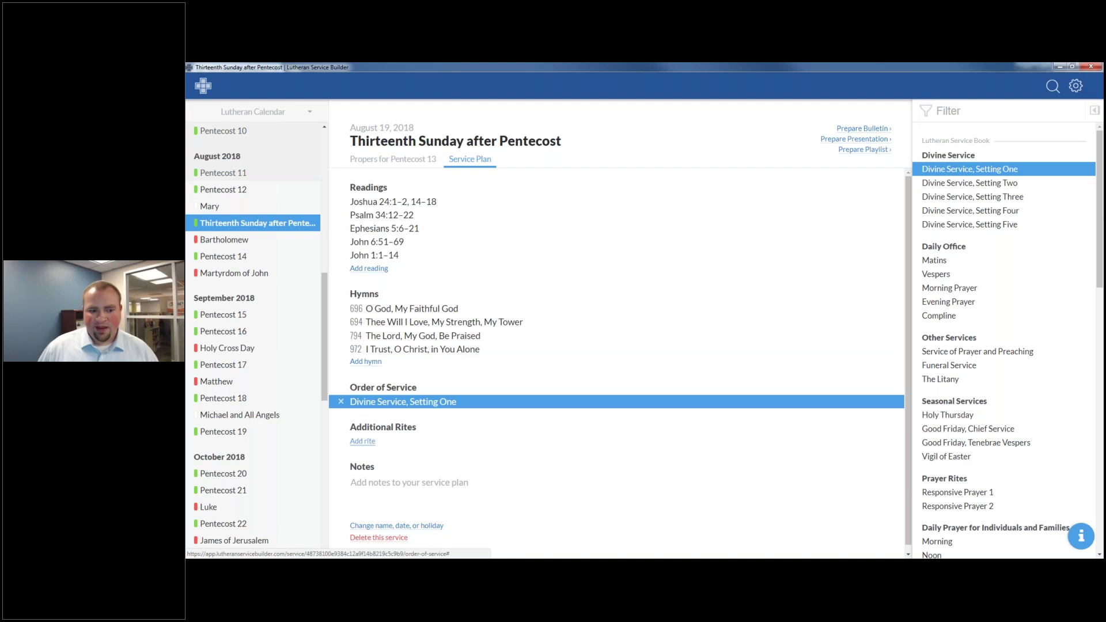
Add Holy Baptism to the service plan as an additional rite.
click(363, 441)
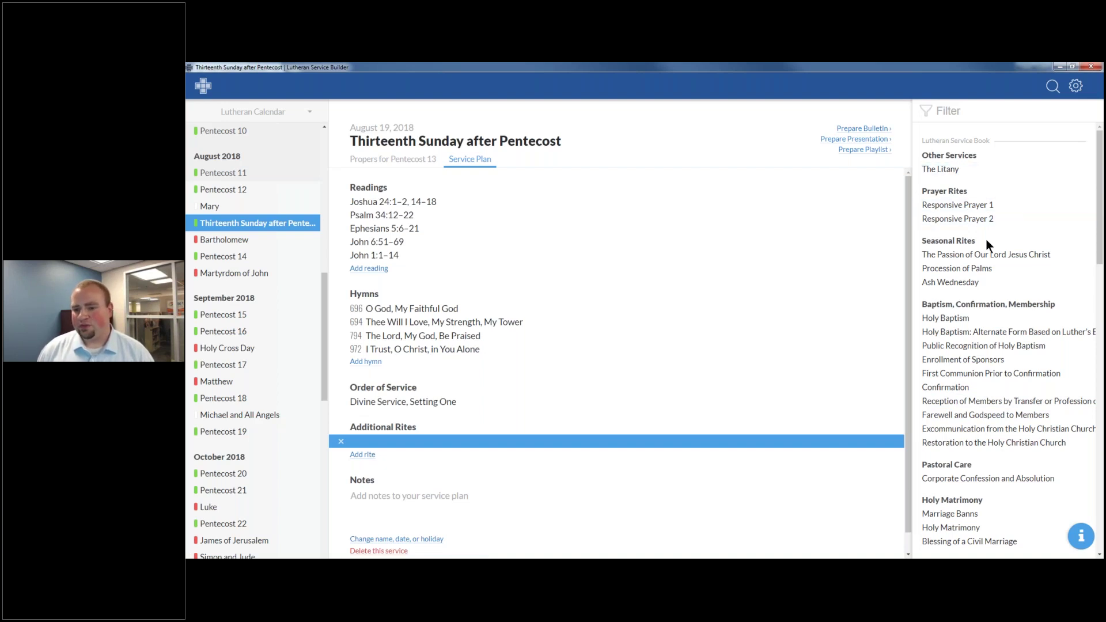
scroll(986, 237, down, 1)
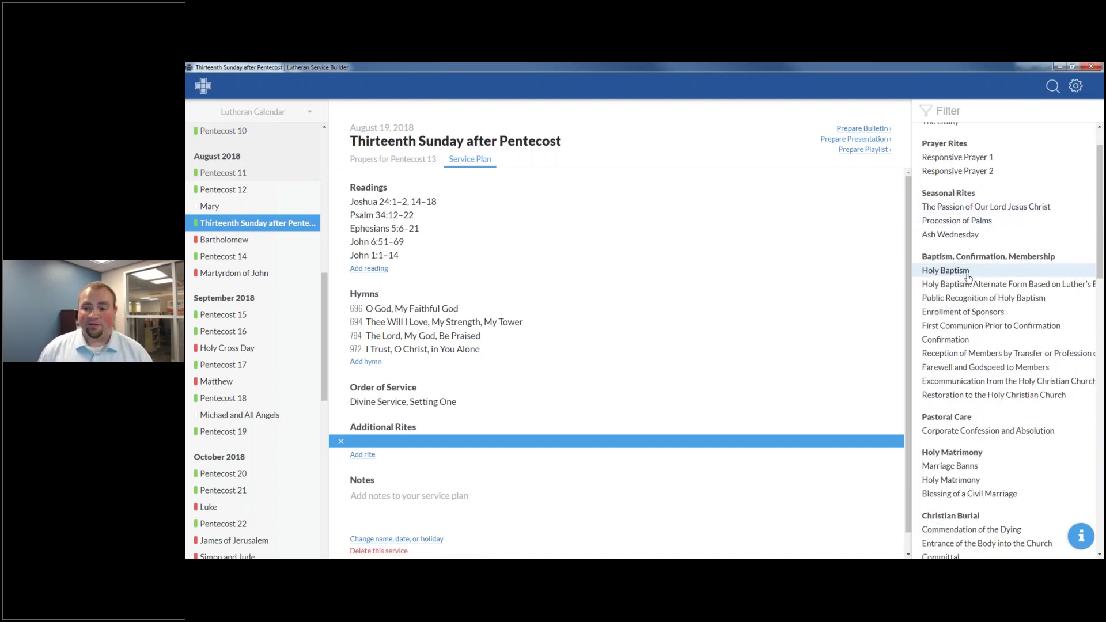
click(968, 275)
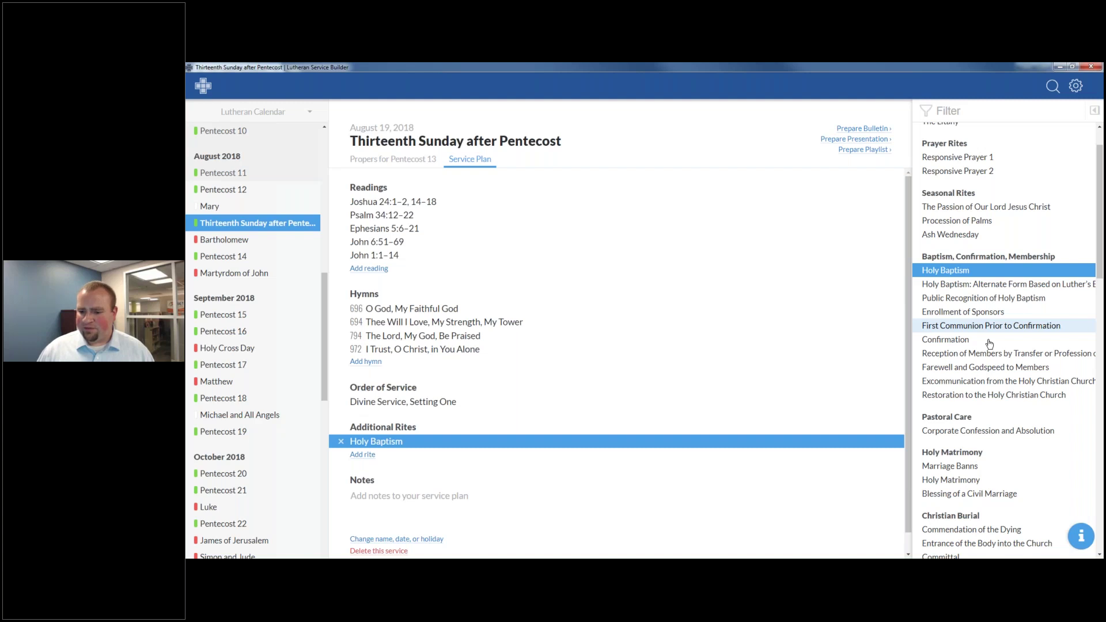
Replace the Holy Baptism rite with Installation of a Lutheran School Teacher from the Auxiliary and Congregational Offices rites.
scroll(988, 339, down, 5)
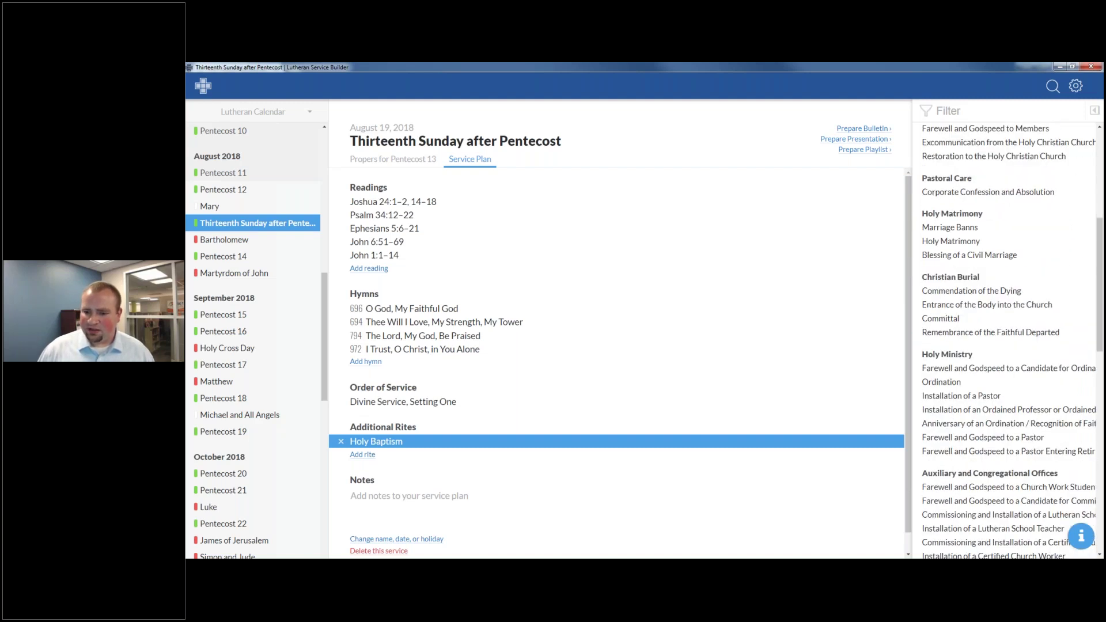
scroll(1050, 426, down, 1)
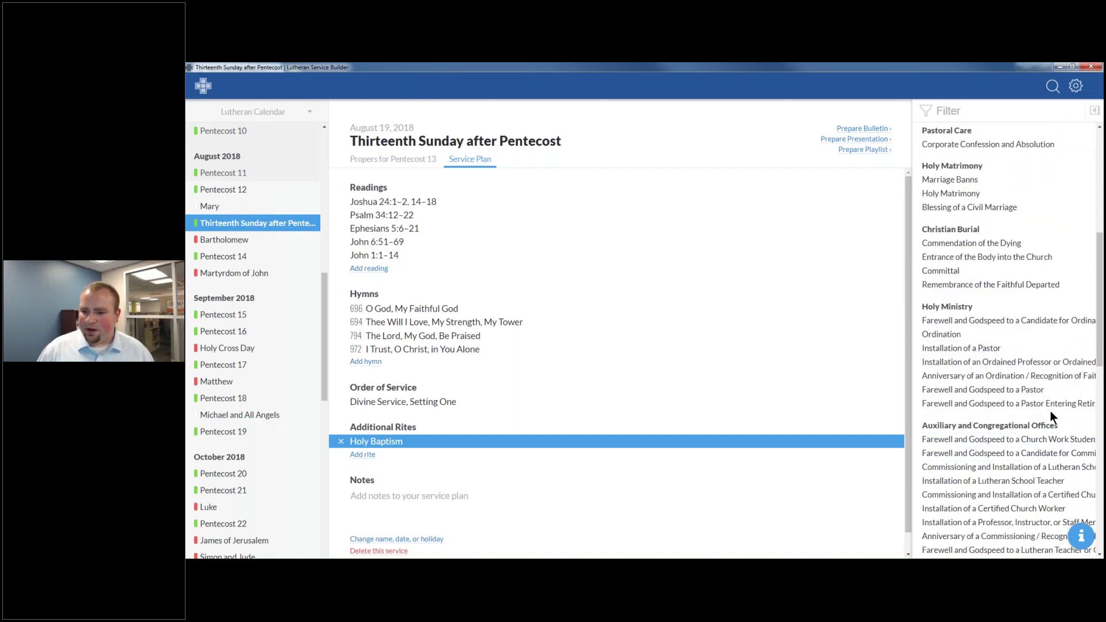
scroll(1068, 334, down, 3)
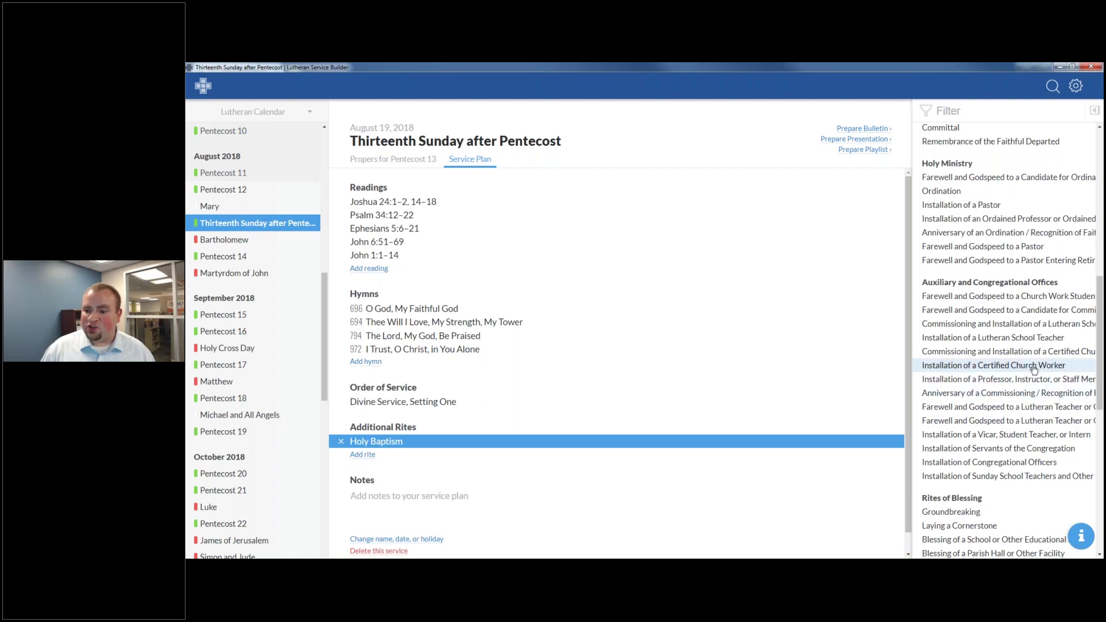
click(977, 342)
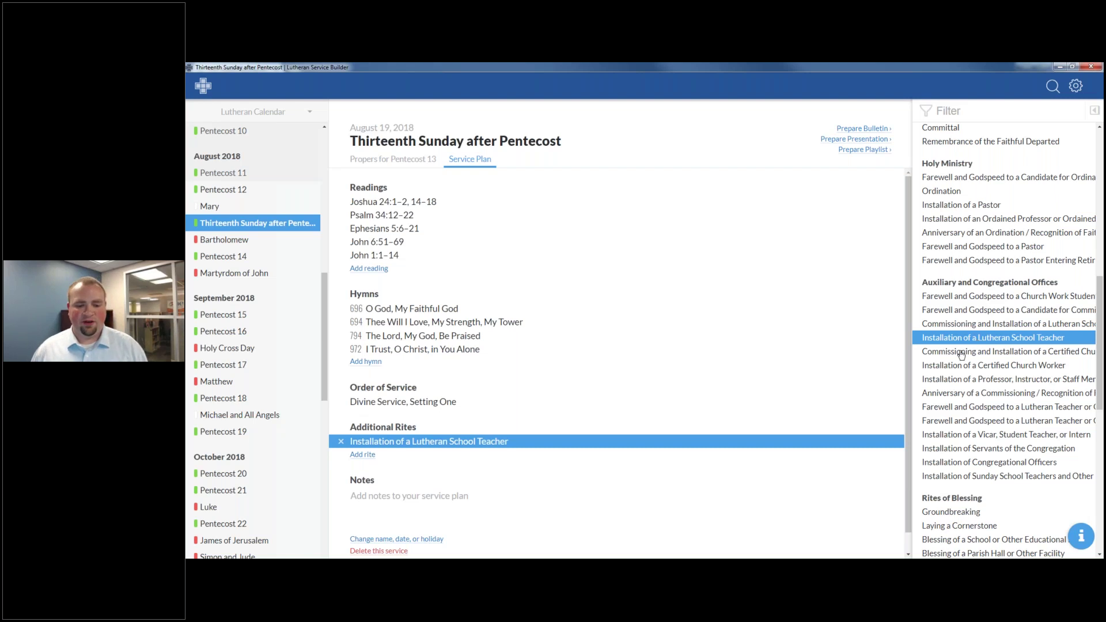
Add a note to the service plan stating which pastor is preaching, and return to the beginning of the plan.
click(447, 495)
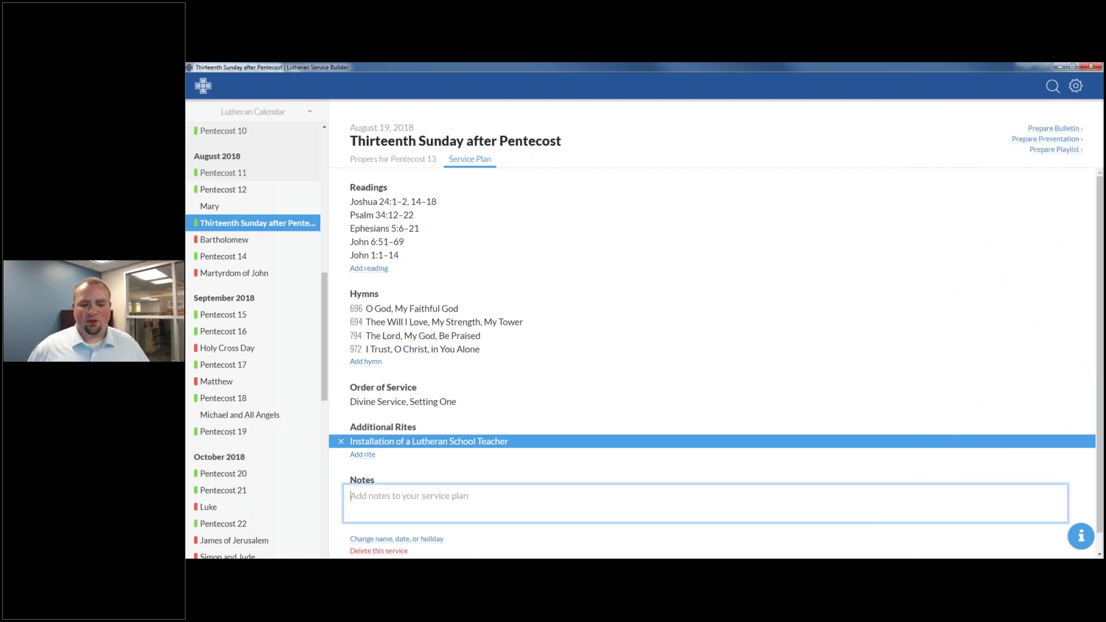
text(Pastor Smith is Preaching)
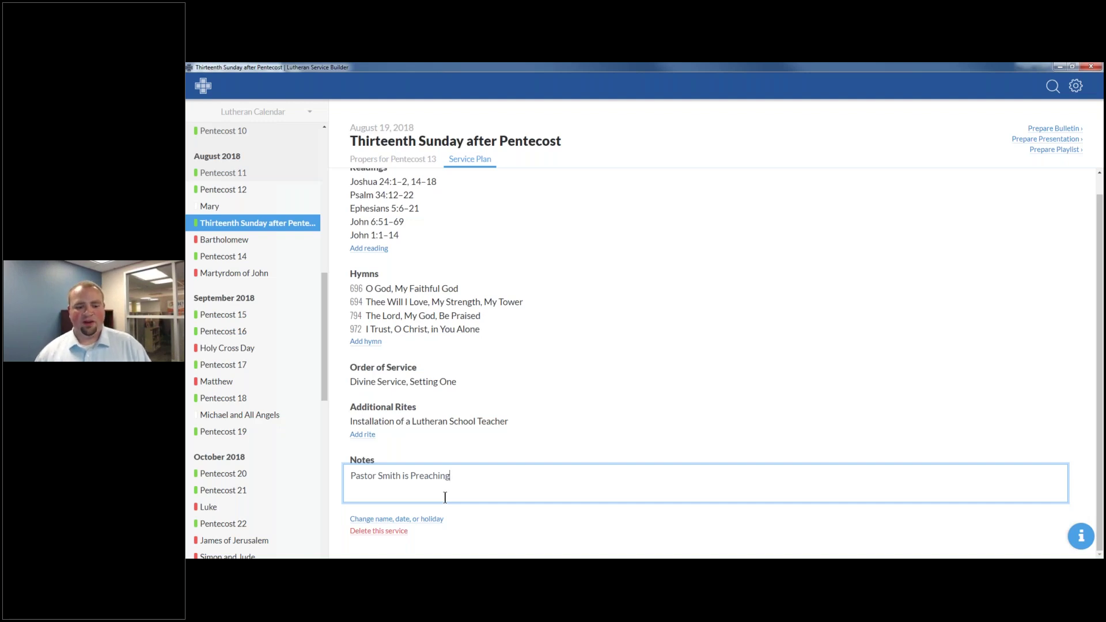
click(562, 457)
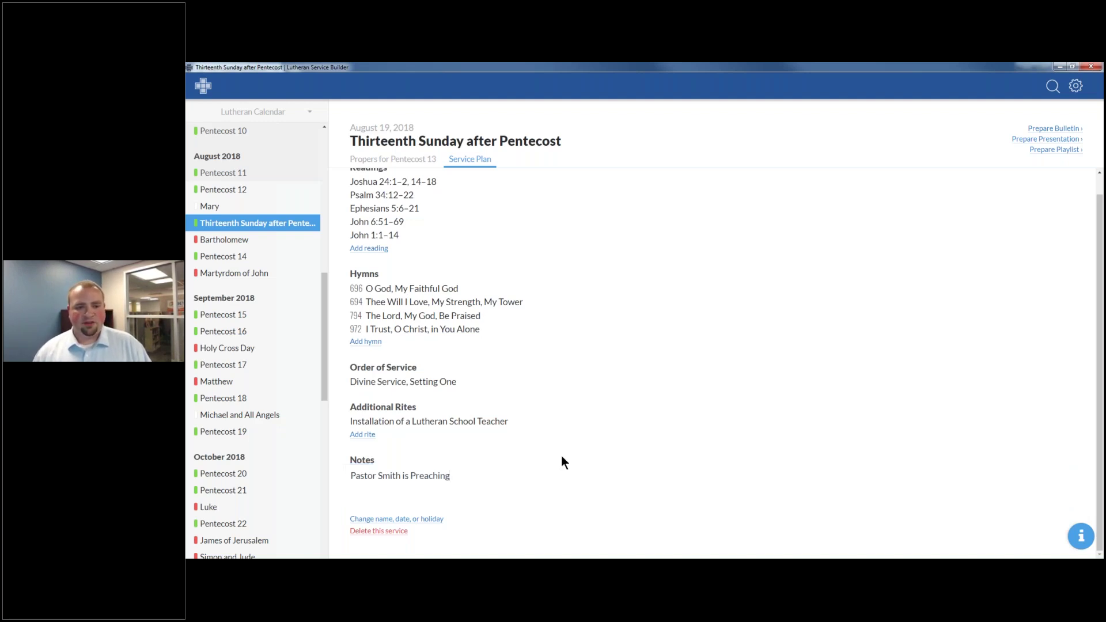
scroll(518, 288, up, 1)
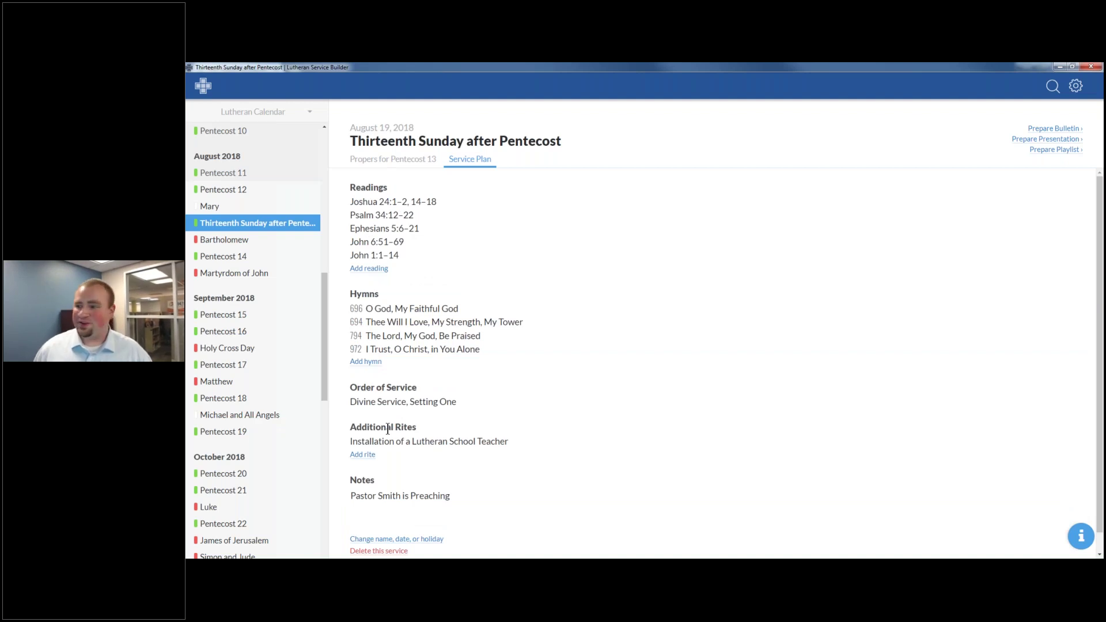
Search the help articles for "service" and read through the Creating a Custom Service article.
click(1079, 539)
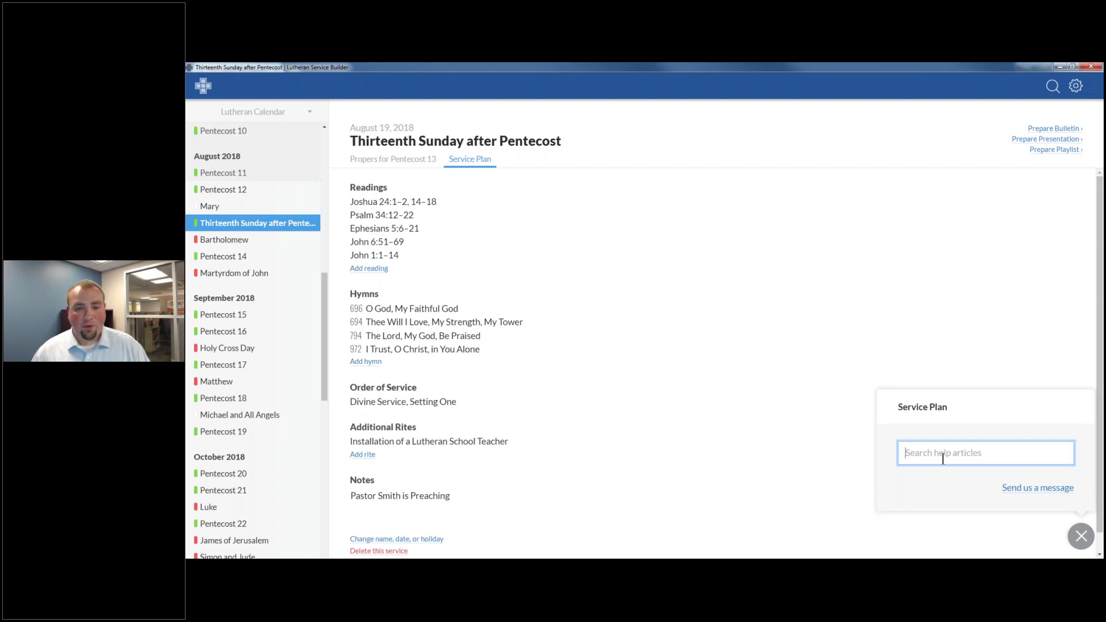
text(service)
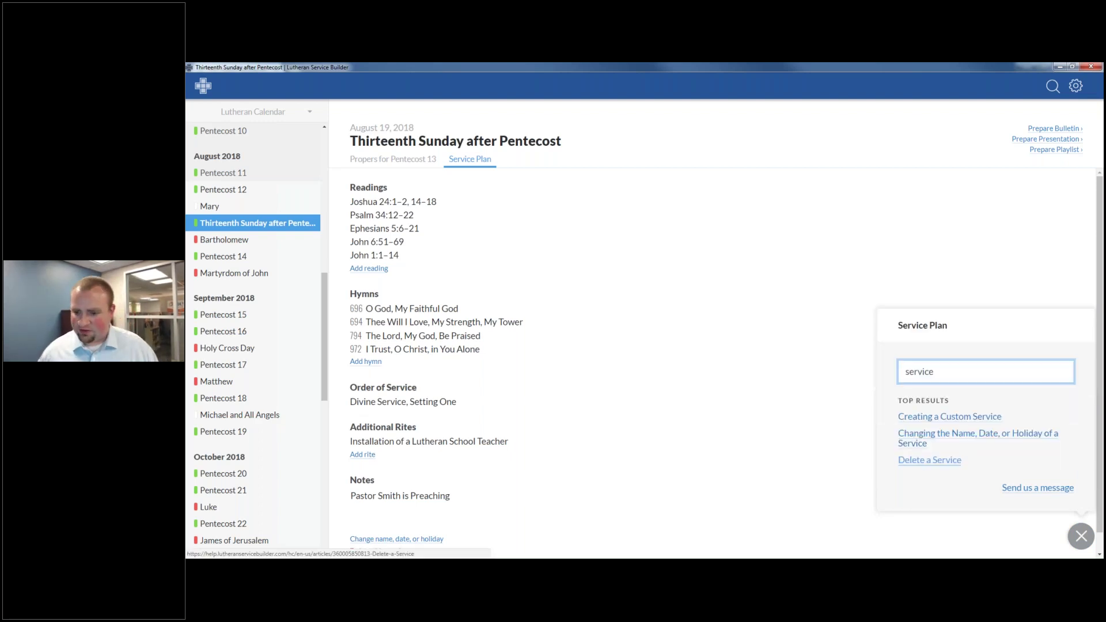
click(941, 419)
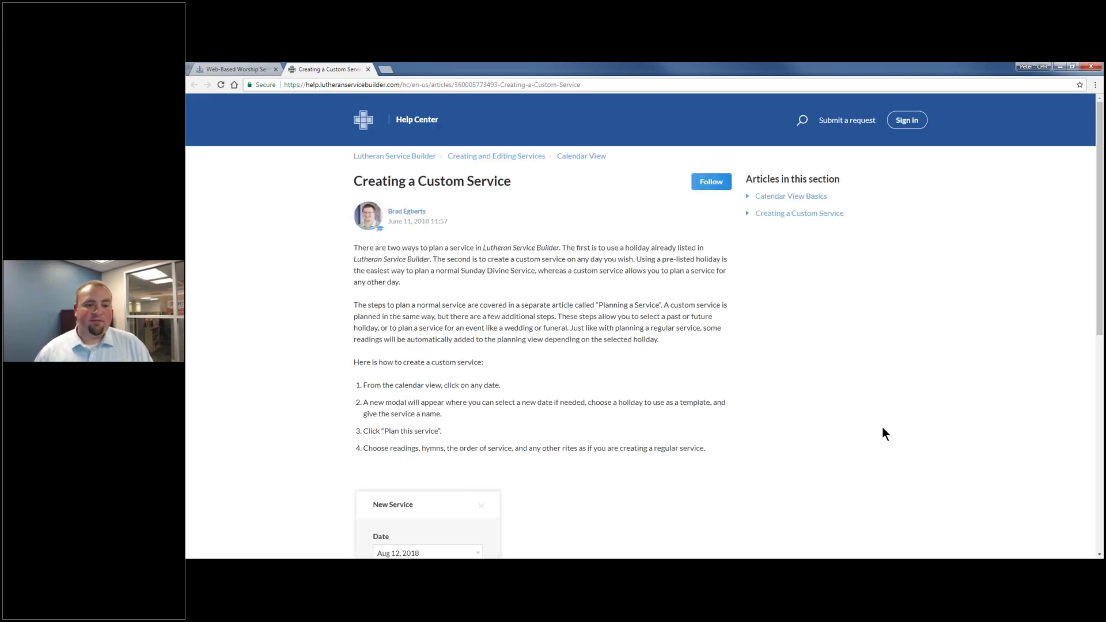
scroll(655, 407, down, 7)
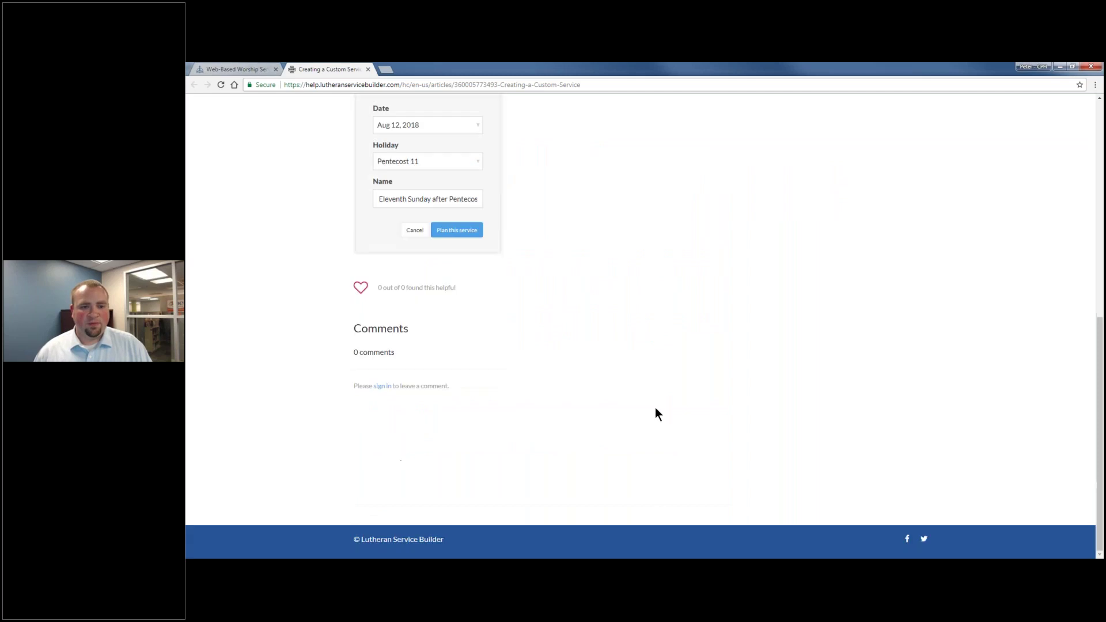
scroll(654, 407, up, 7)
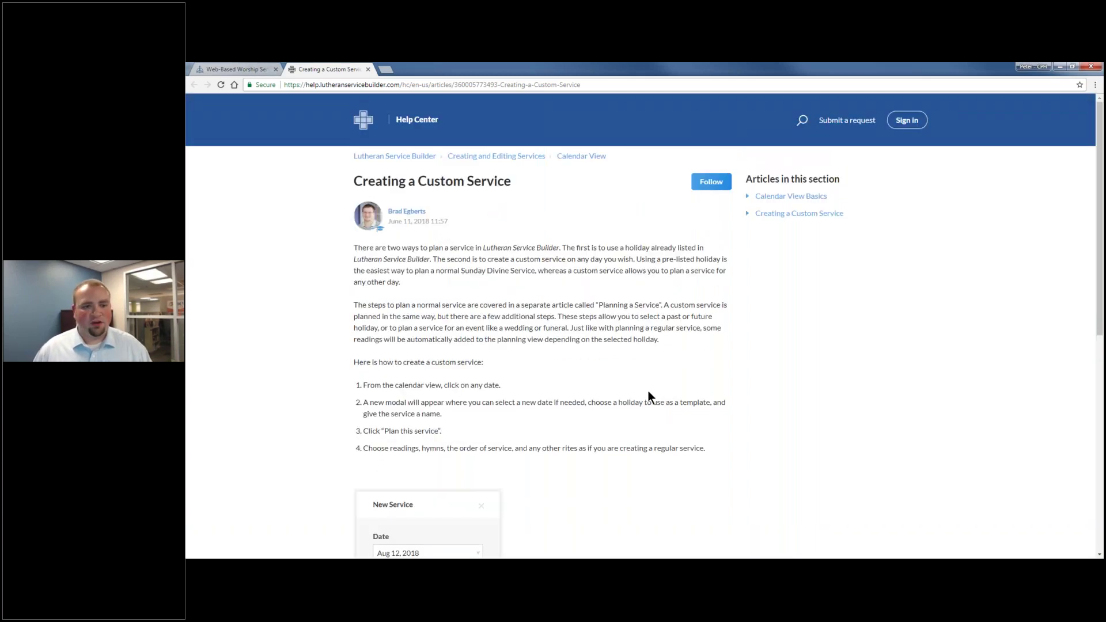
click(401, 119)
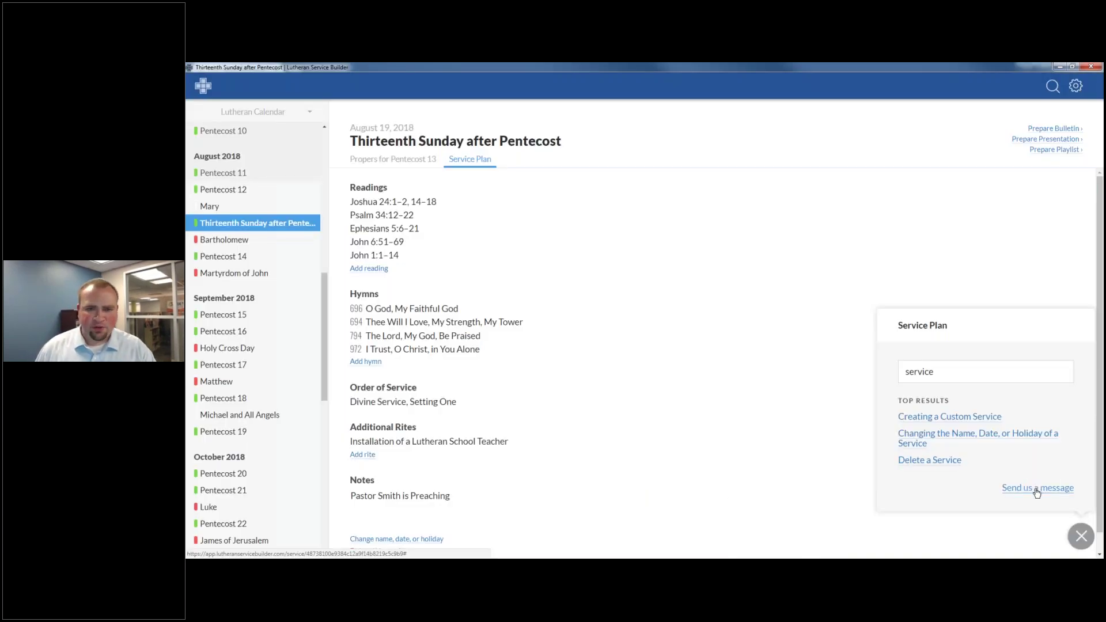
Examine the support message form's subject, details and priority fields and the support phone number, and close the help without sending anything.
click(1036, 493)
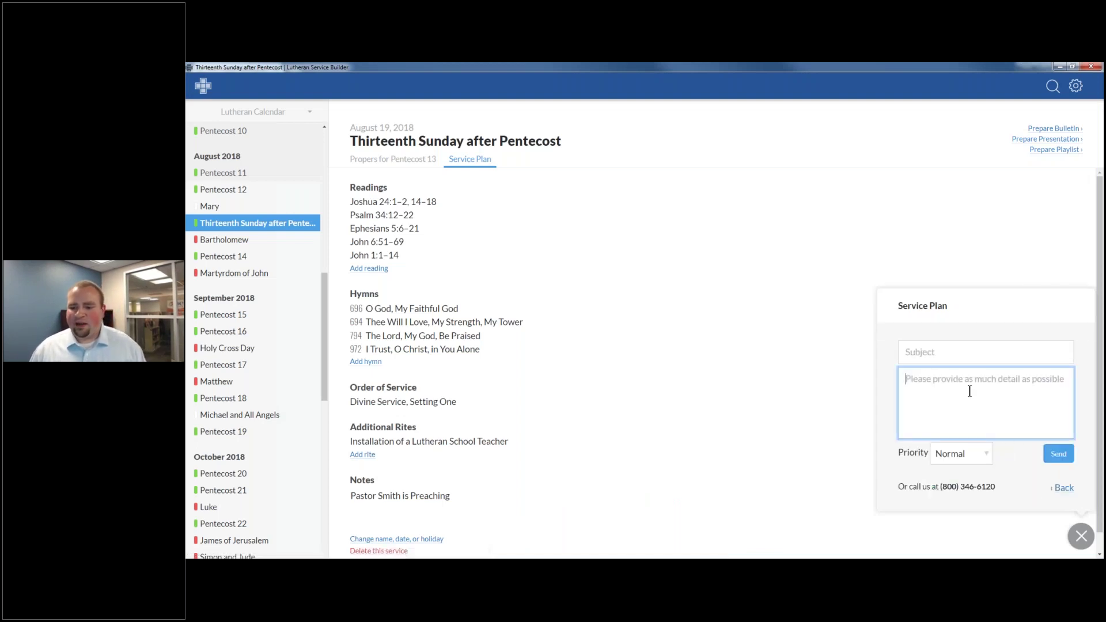
click(977, 454)
click(1033, 416)
click(1034, 416)
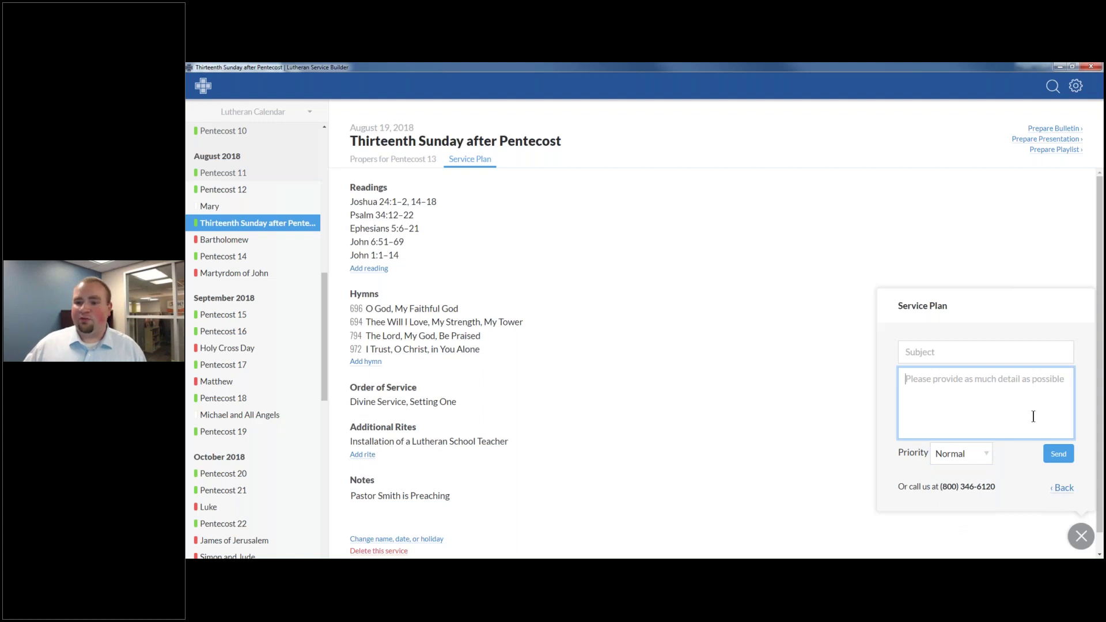
click(978, 348)
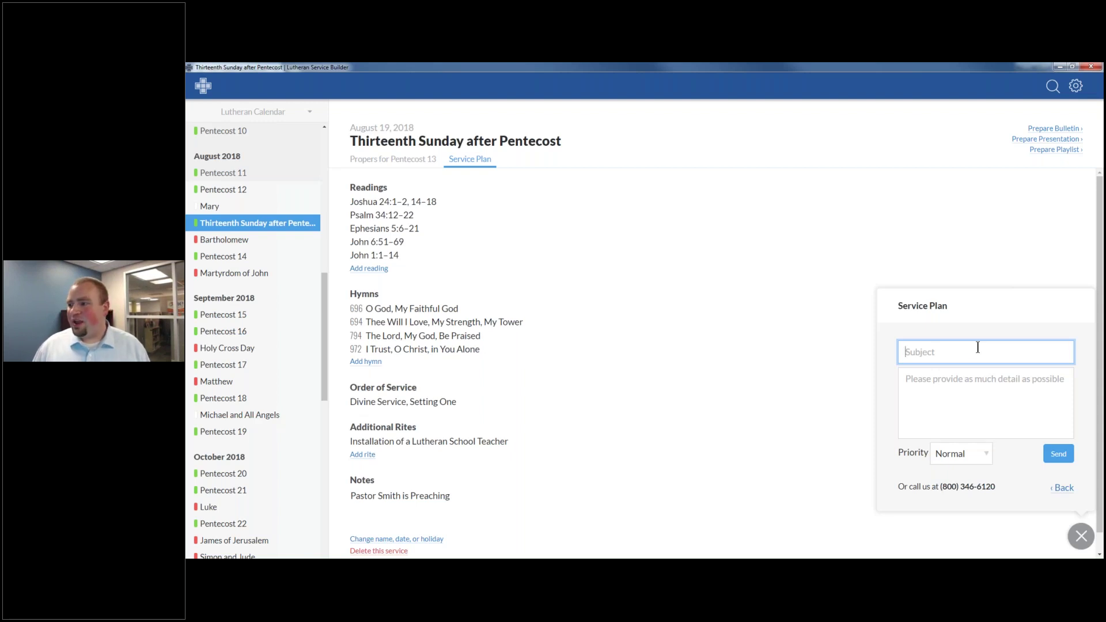
drag(993, 489, 943, 489)
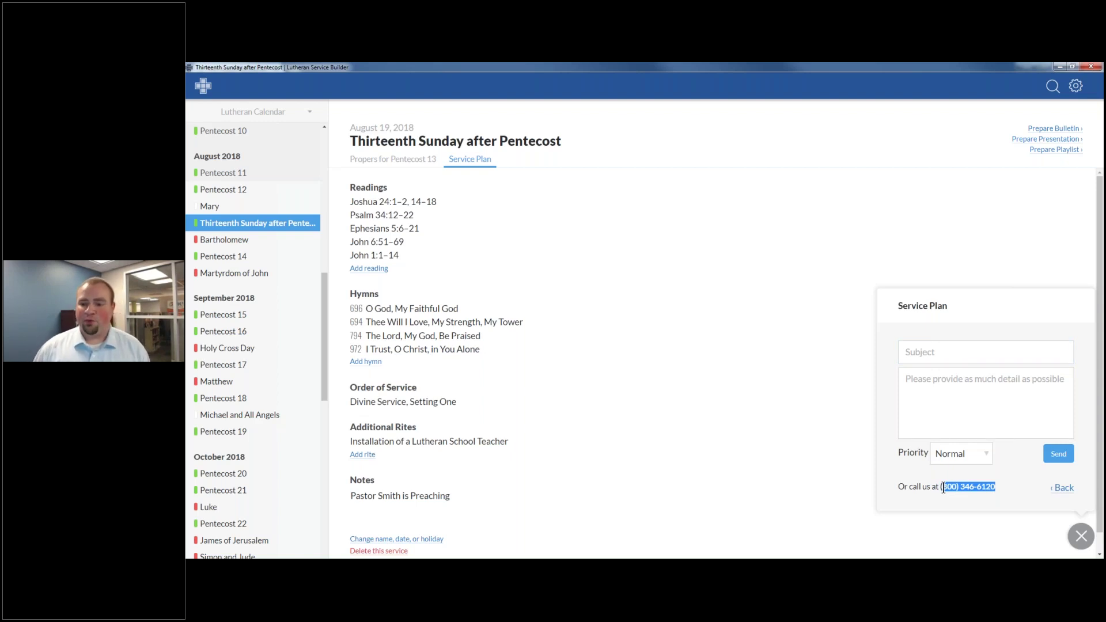
click(1076, 540)
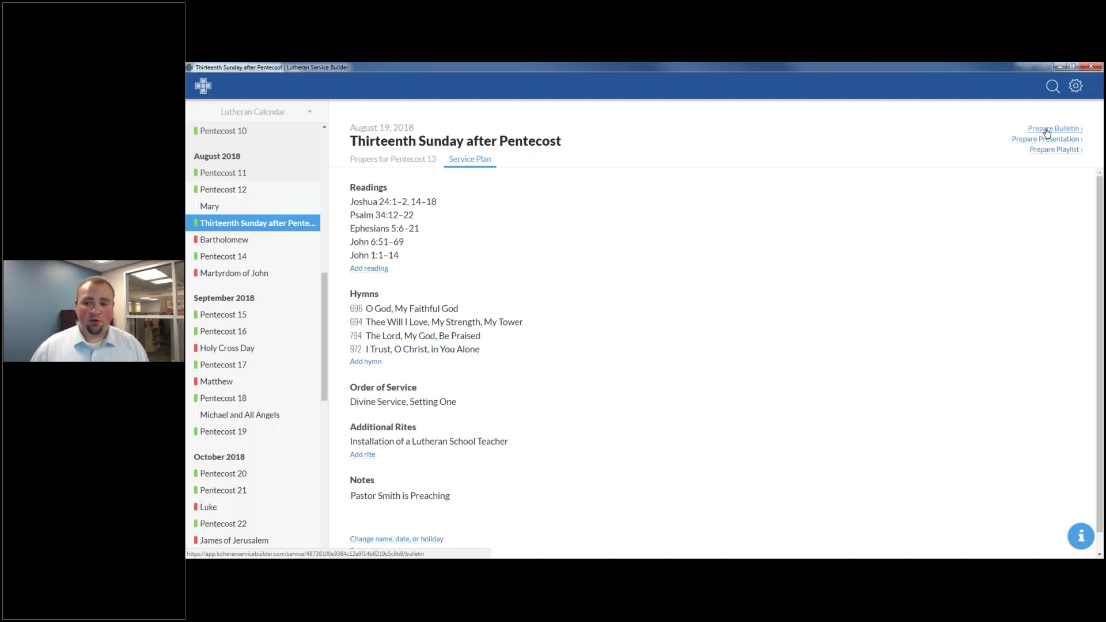
Open the bulletin preparation for the Thirteenth Sunday after Pentecost and look over its Confession and Absolution and Service of the Word sections.
click(1066, 130)
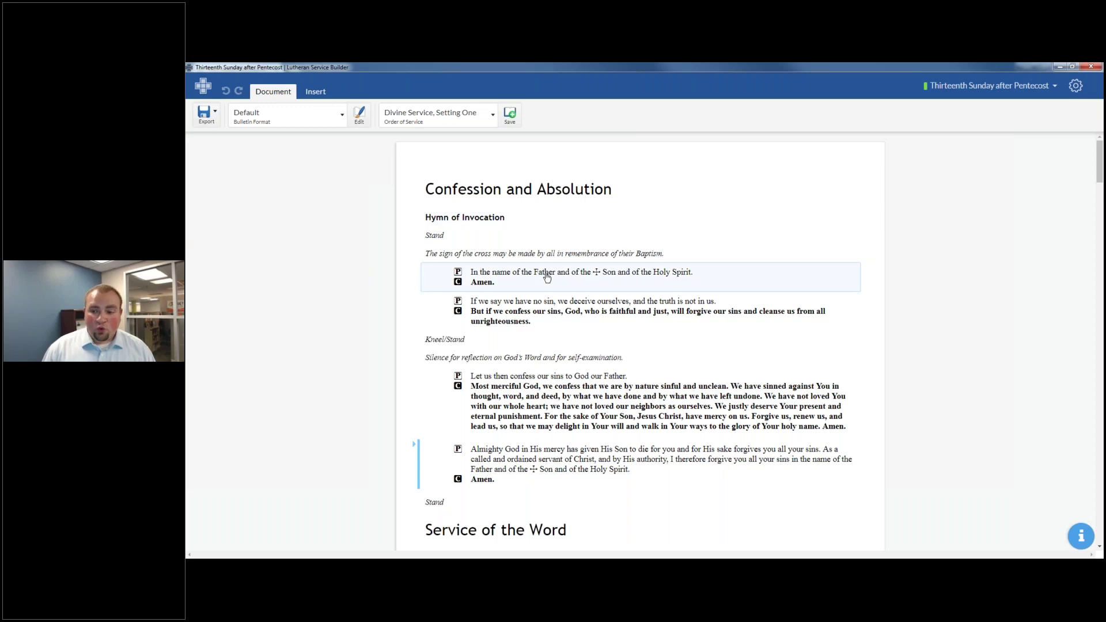
scroll(561, 291, down, 1)
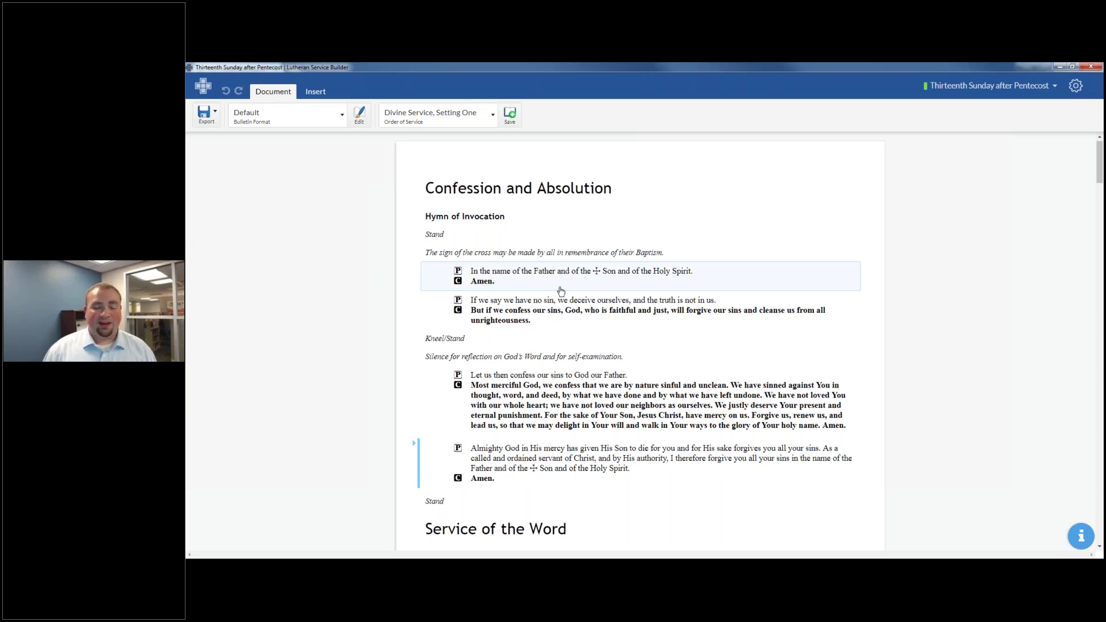
scroll(561, 291, down, 7)
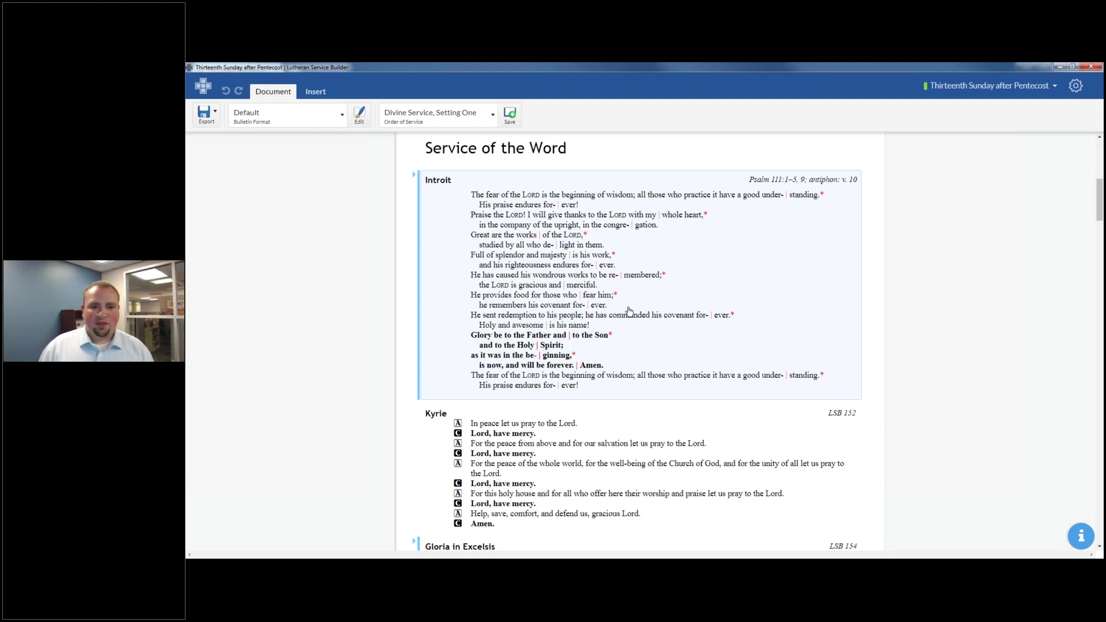
scroll(629, 312, up, 7)
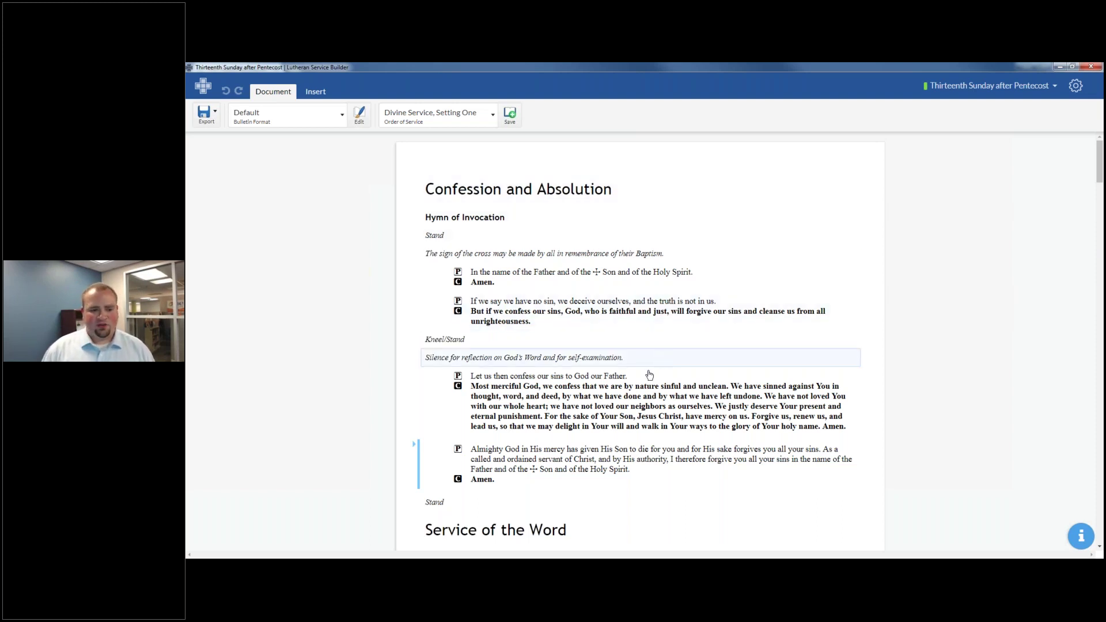
scroll(649, 375, down, 1)
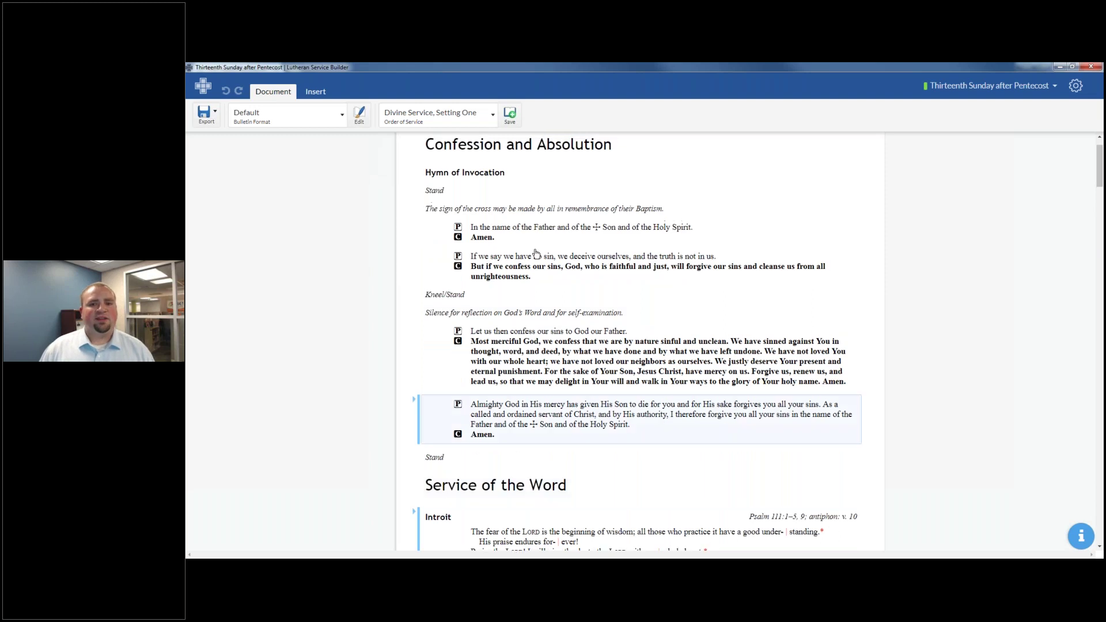
scroll(536, 253, up, 1)
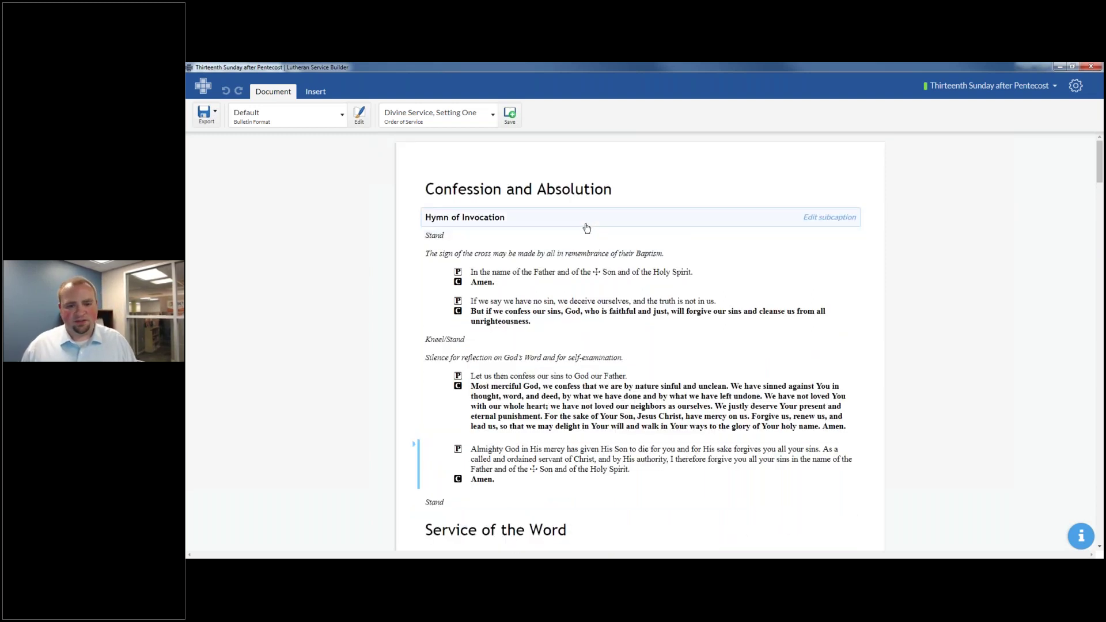
Fill the Hymn of Invocation with hymn 694, Thee Will I Love, My Strength, My Tower, and review its stanzas.
click(471, 218)
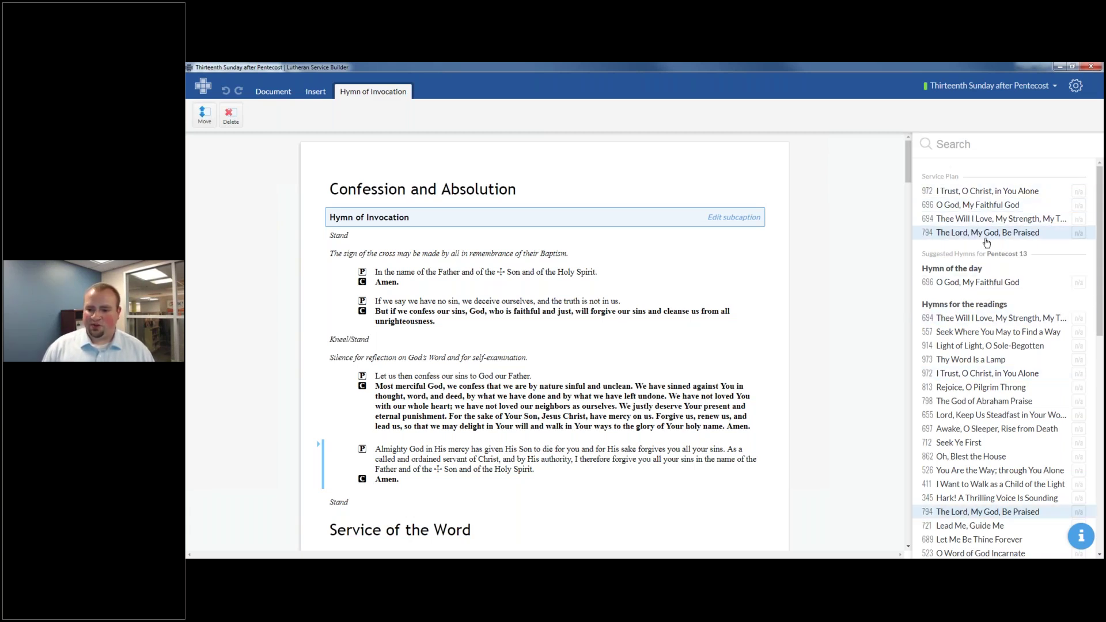
click(1023, 320)
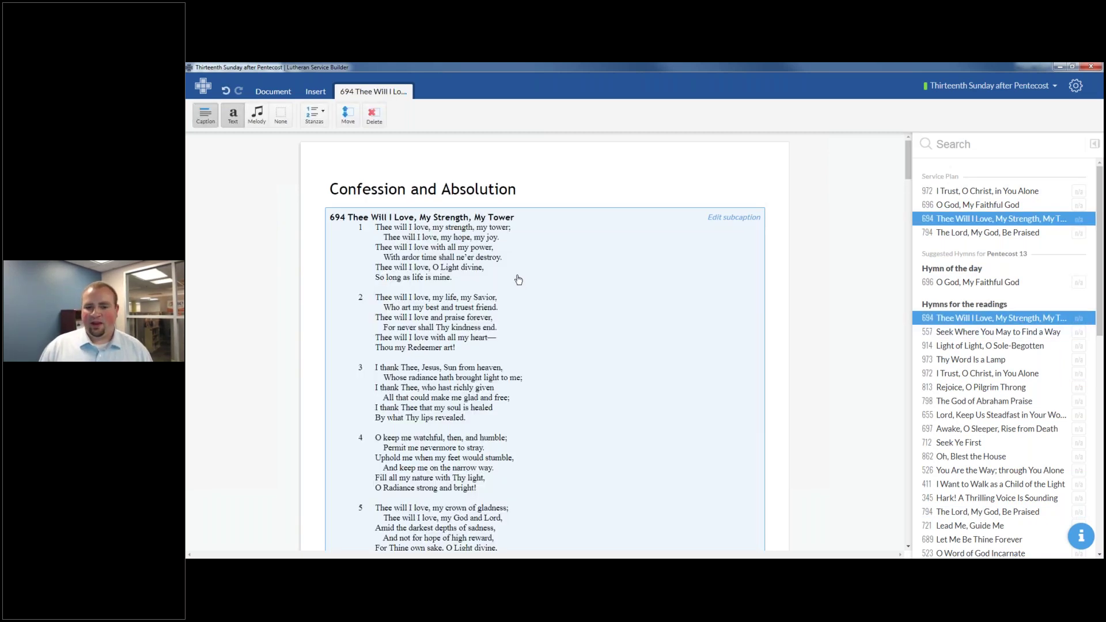
scroll(518, 280, down, 5)
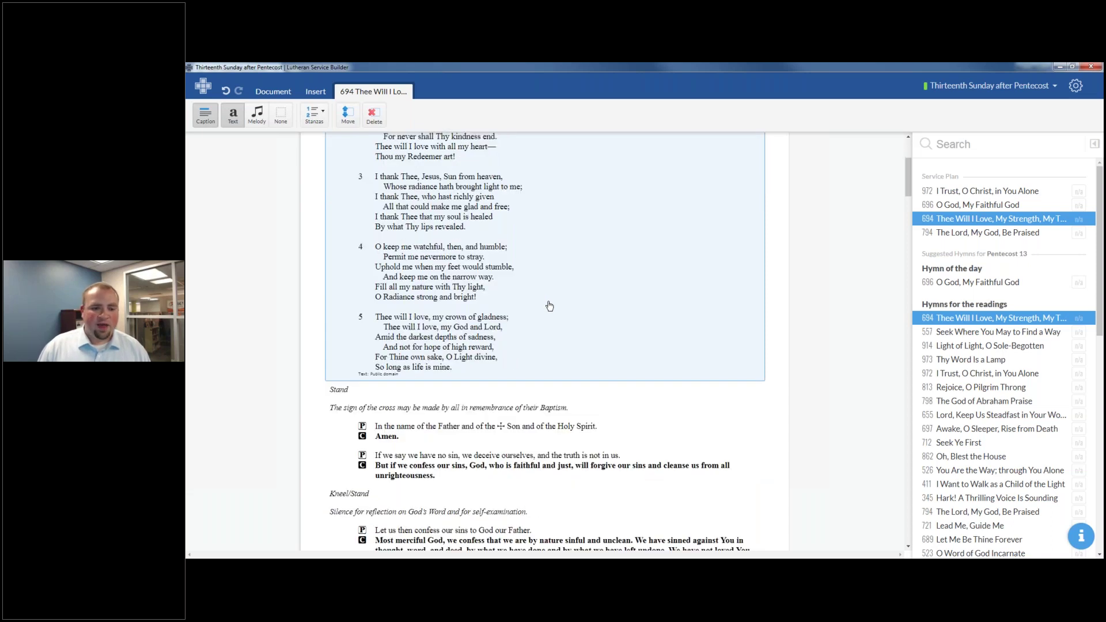
scroll(552, 298, up, 3)
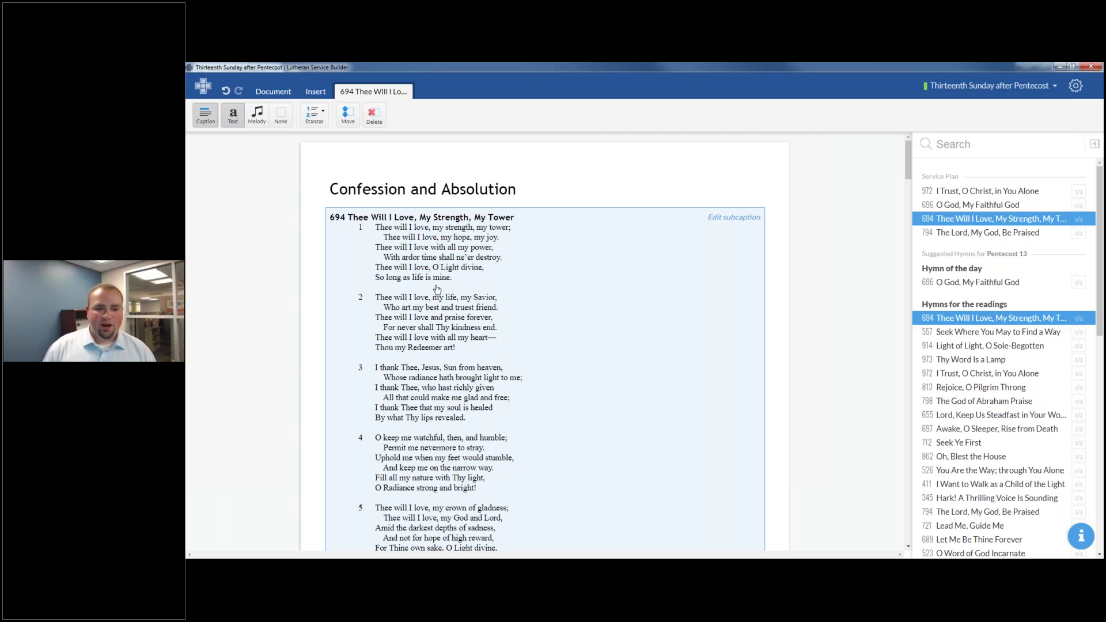
scroll(436, 294, down, 3)
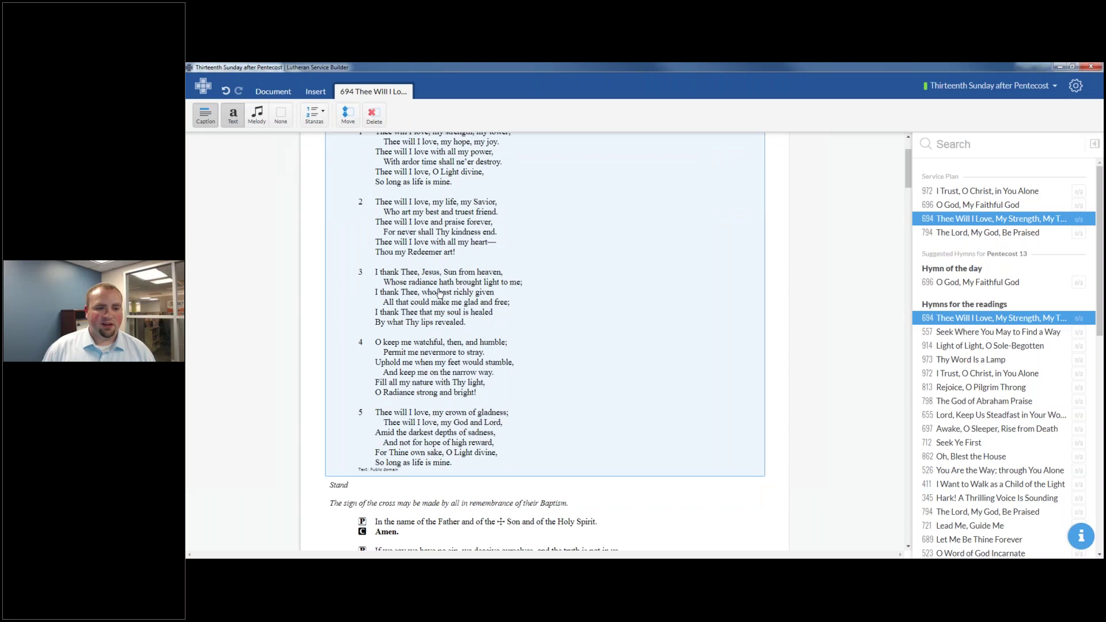
Limit hymn 694 to stanzas 1–2 and 4–5 and display it with its melody, leaving its caption and subcaption unedited.
scroll(436, 294, up, 3)
click(314, 114)
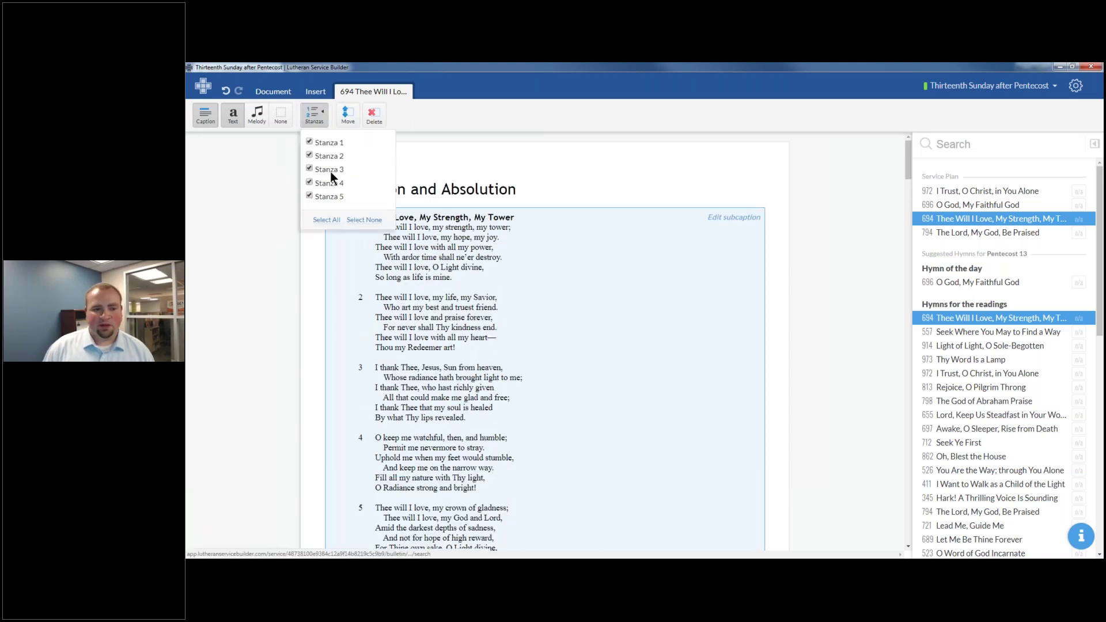
click(261, 112)
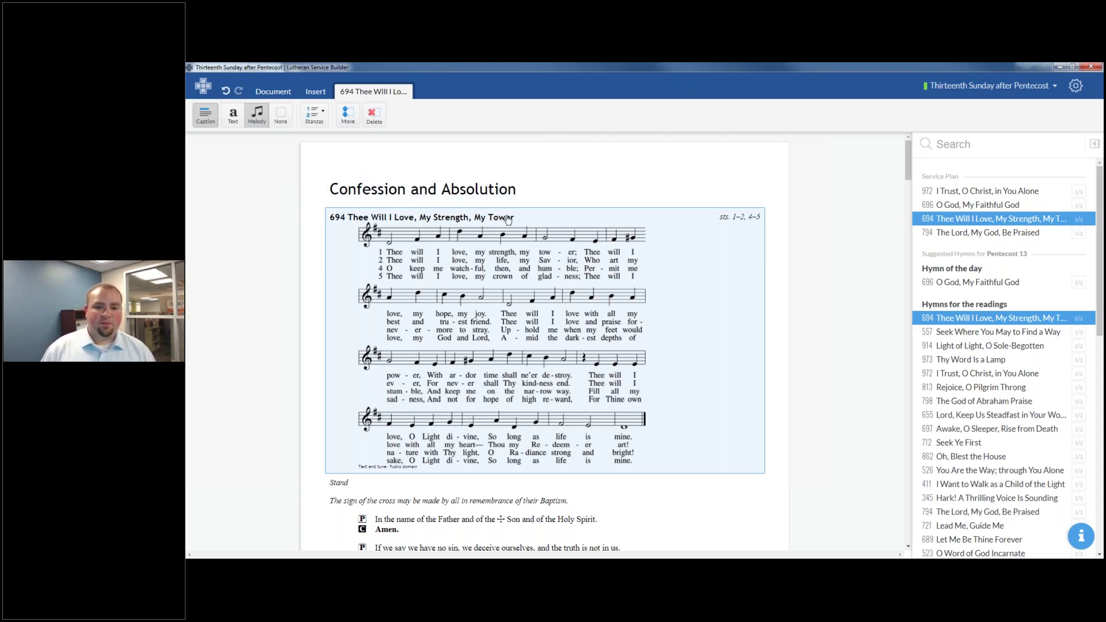
click(468, 221)
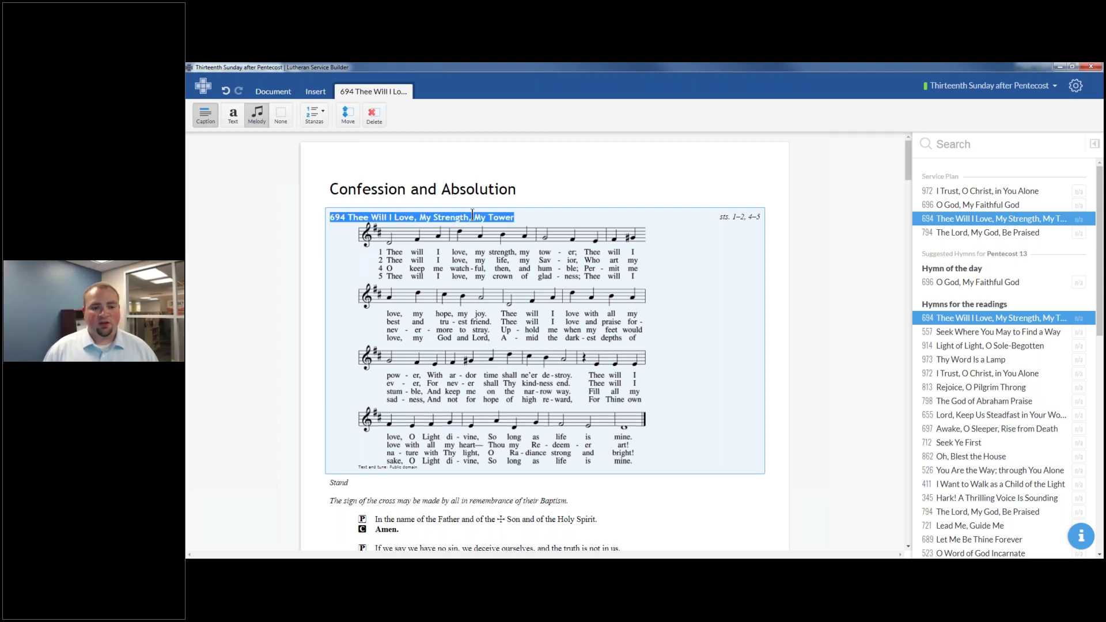
click(751, 217)
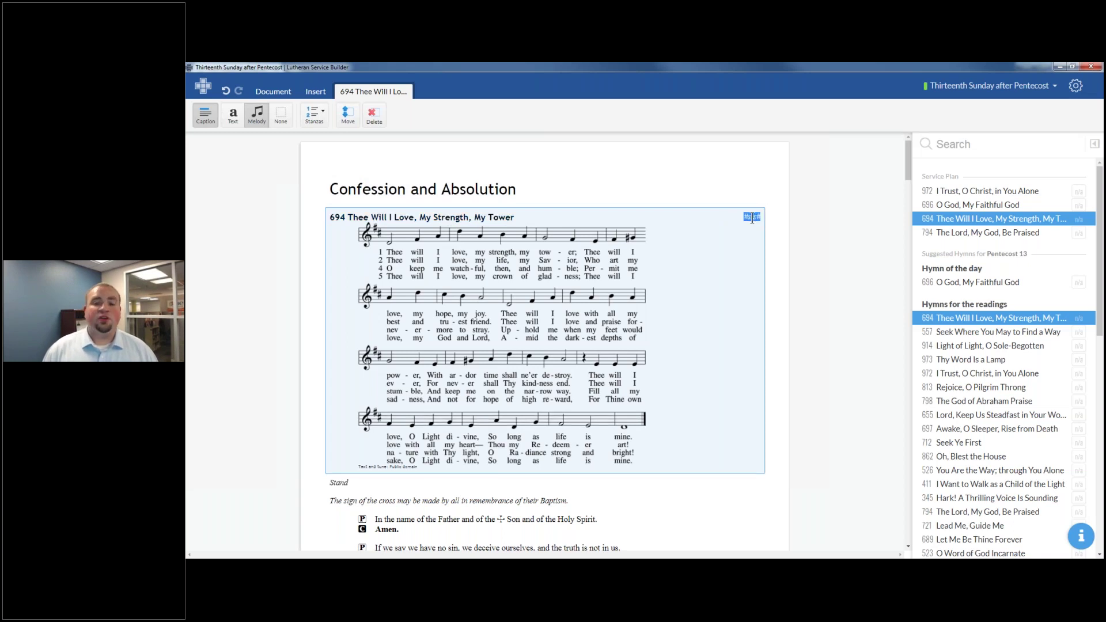
click(775, 238)
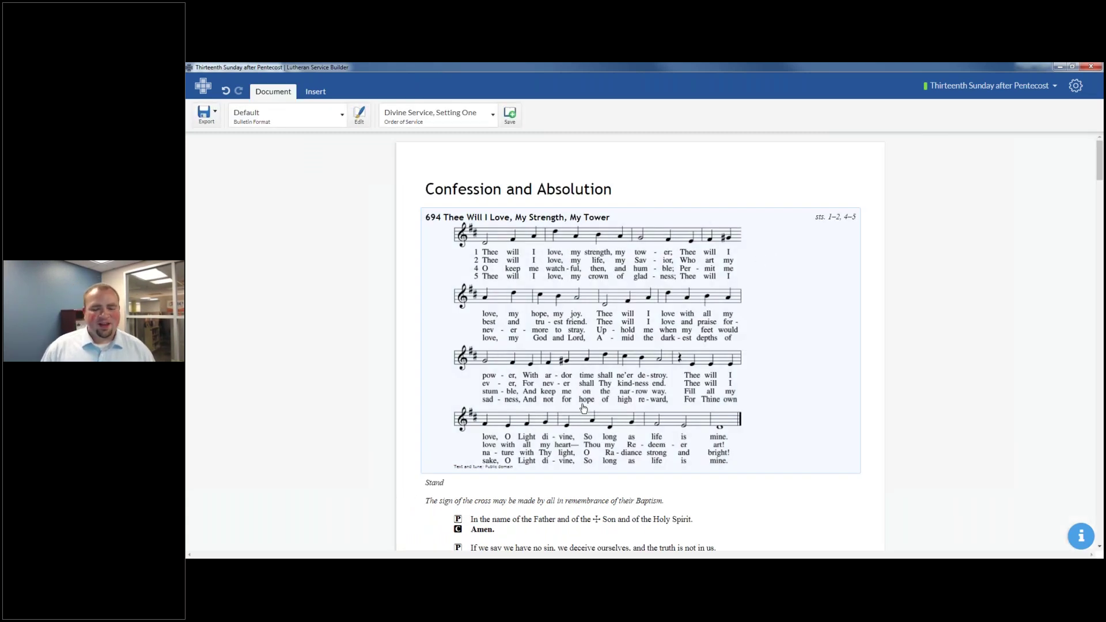
Try displaying hymn 694 as a caption only, and switch it back to the melody display.
click(436, 170)
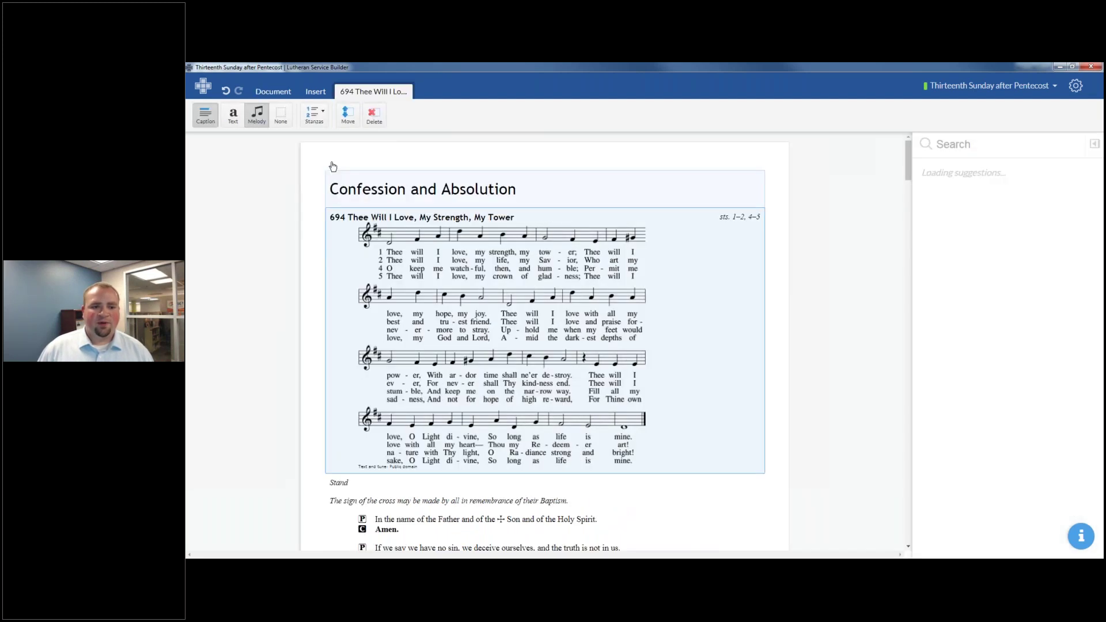
click(283, 117)
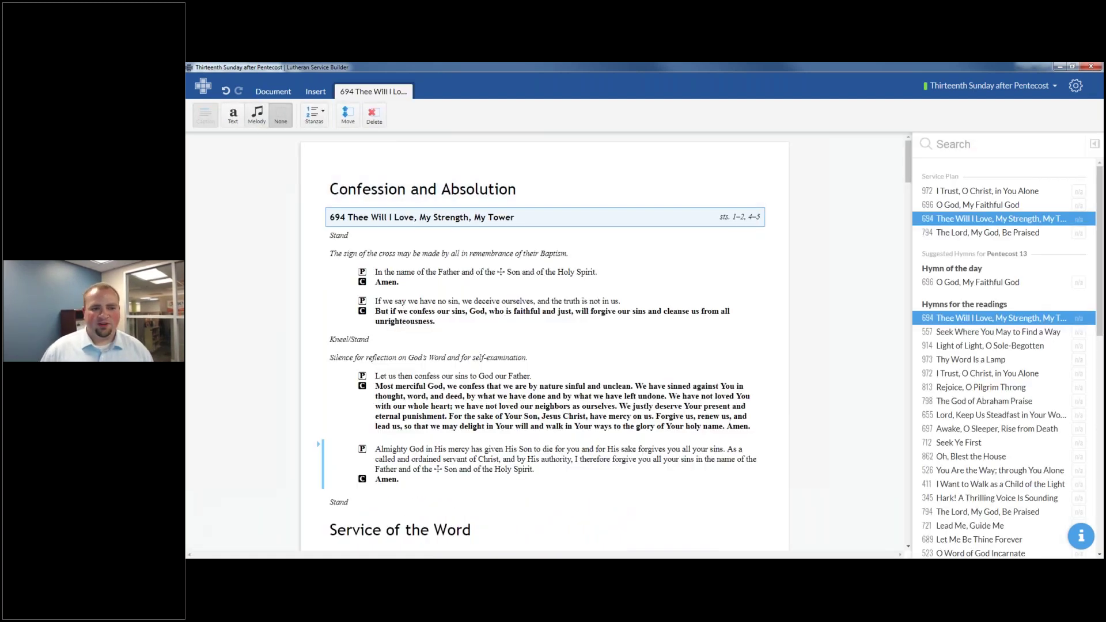
click(257, 114)
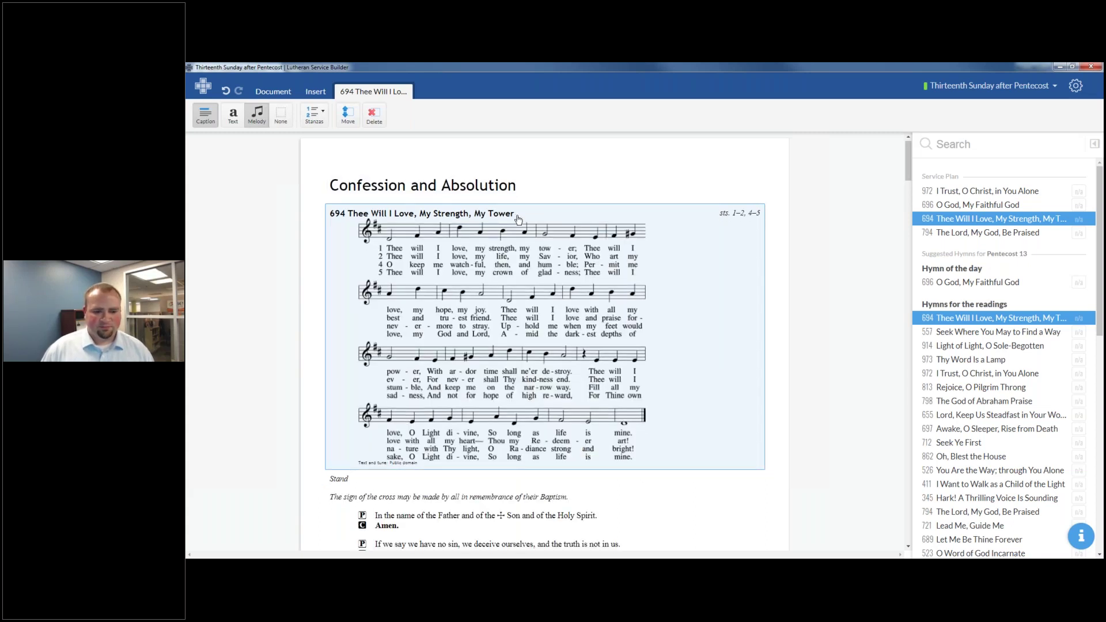
Examine the alternatives offered for the Invocation and the Exhortation in Confession and Absolution, ending with the Invocation selected.
scroll(518, 218, down, 3)
scroll(518, 219, up, 1)
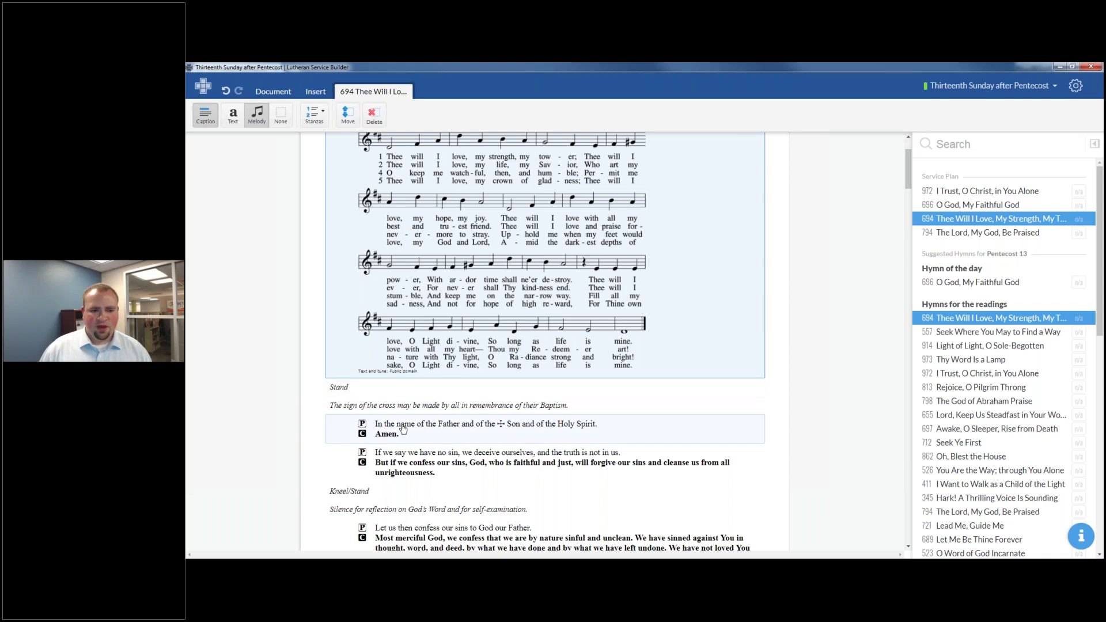
scroll(404, 429, down, 3)
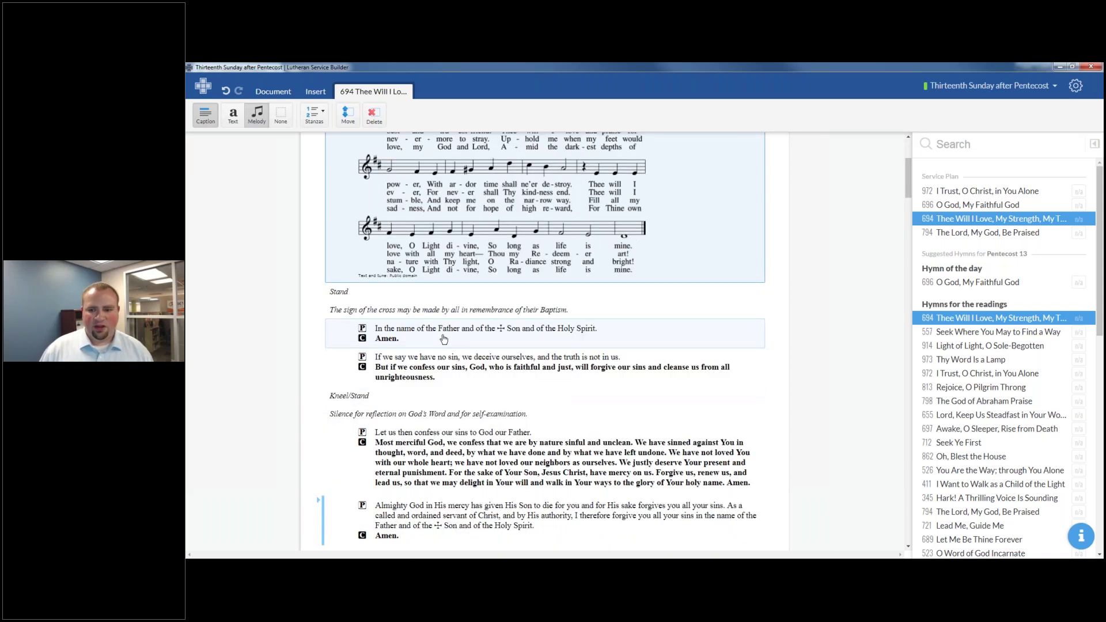
click(443, 339)
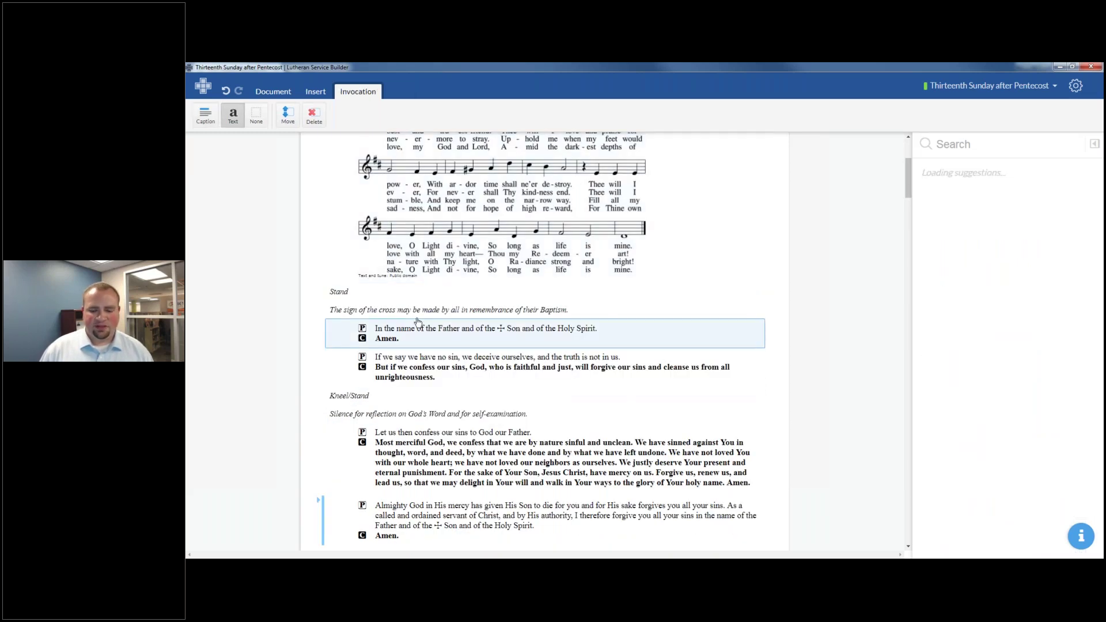
click(516, 378)
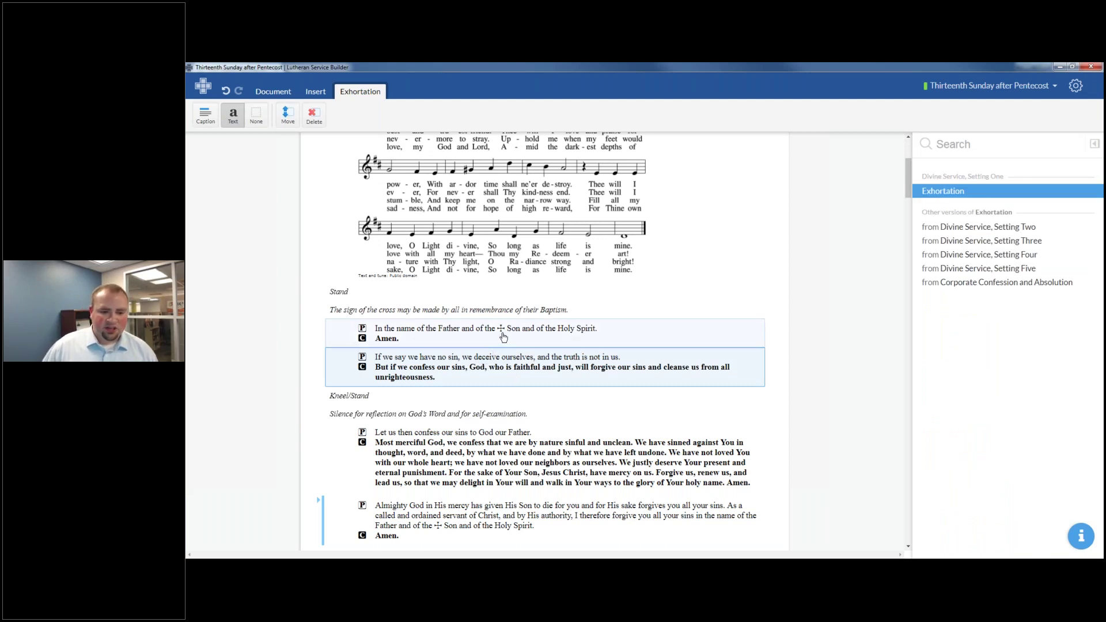
click(503, 337)
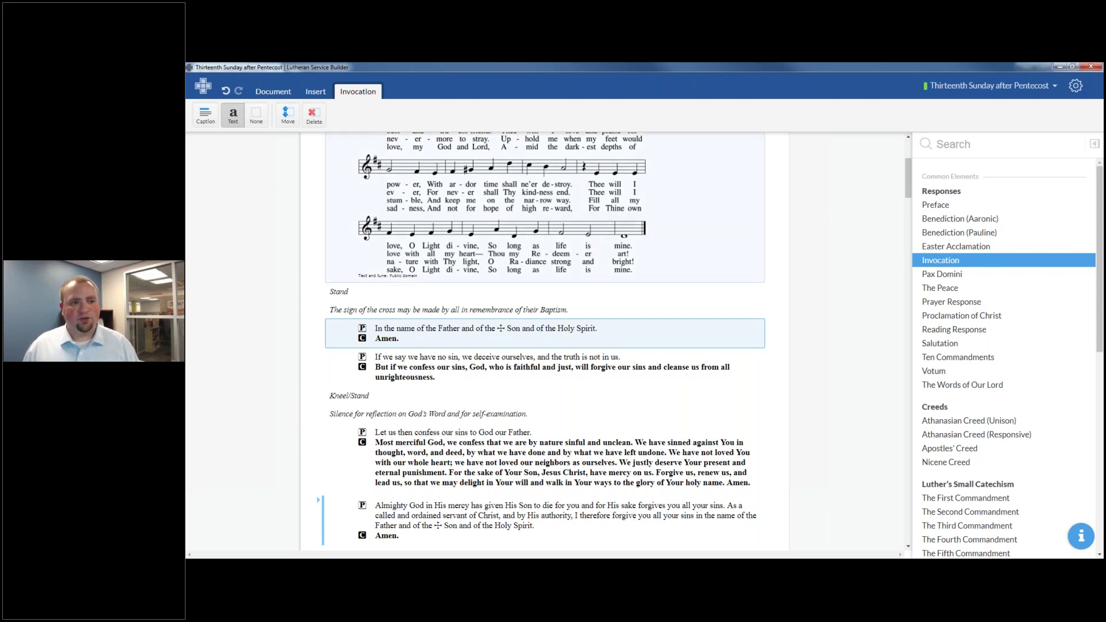
Show the captions of the Invocation and the Exhortation above their texts in Confession and Absolution.
click(206, 119)
click(399, 379)
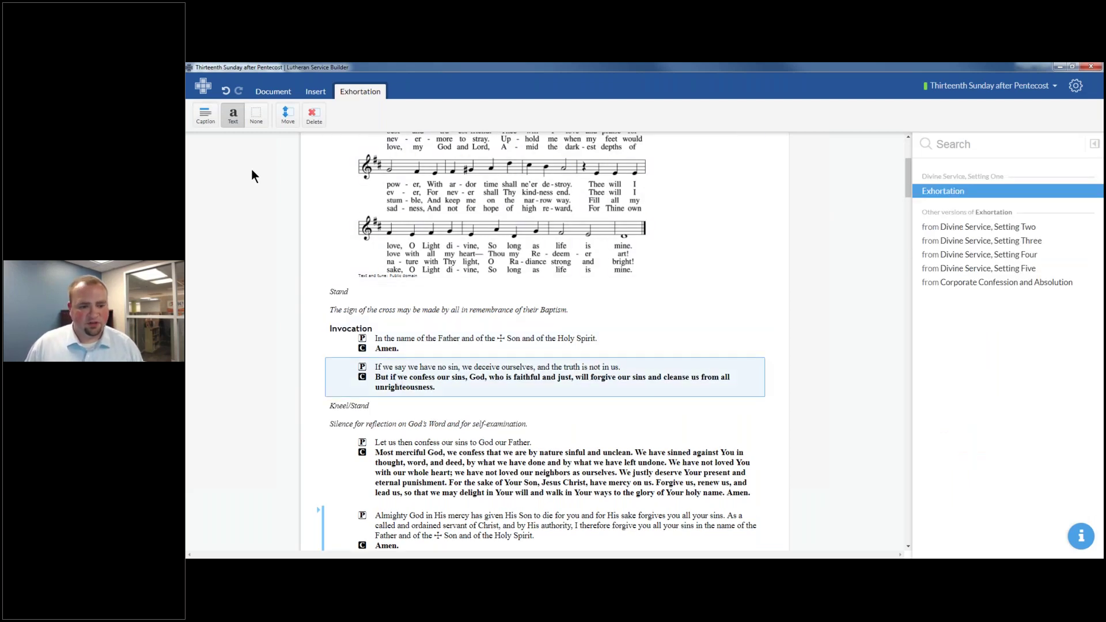
click(206, 119)
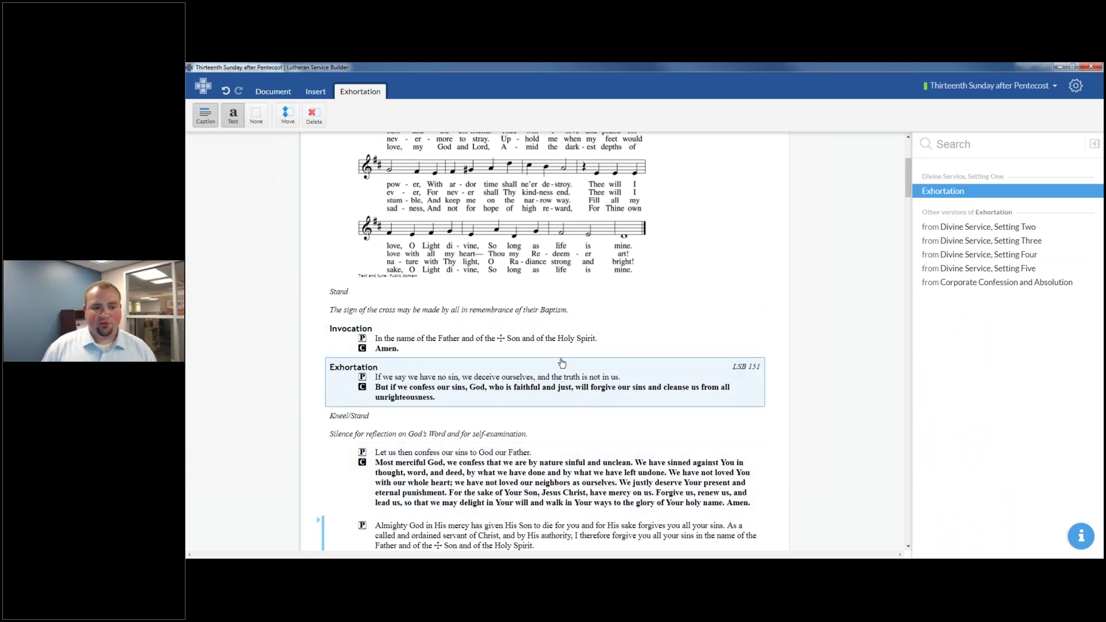
drag(362, 388, 383, 314)
drag(415, 395, 430, 427)
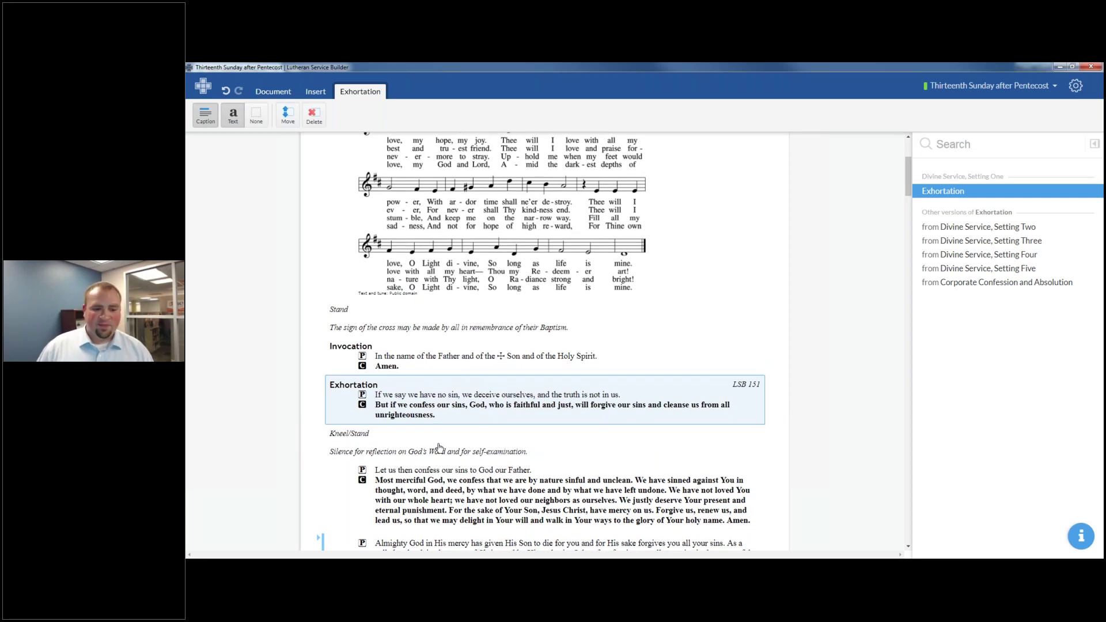
Show the captions of the Confession of Sins and the Absolution above their texts.
scroll(444, 397, down, 2)
click(444, 395)
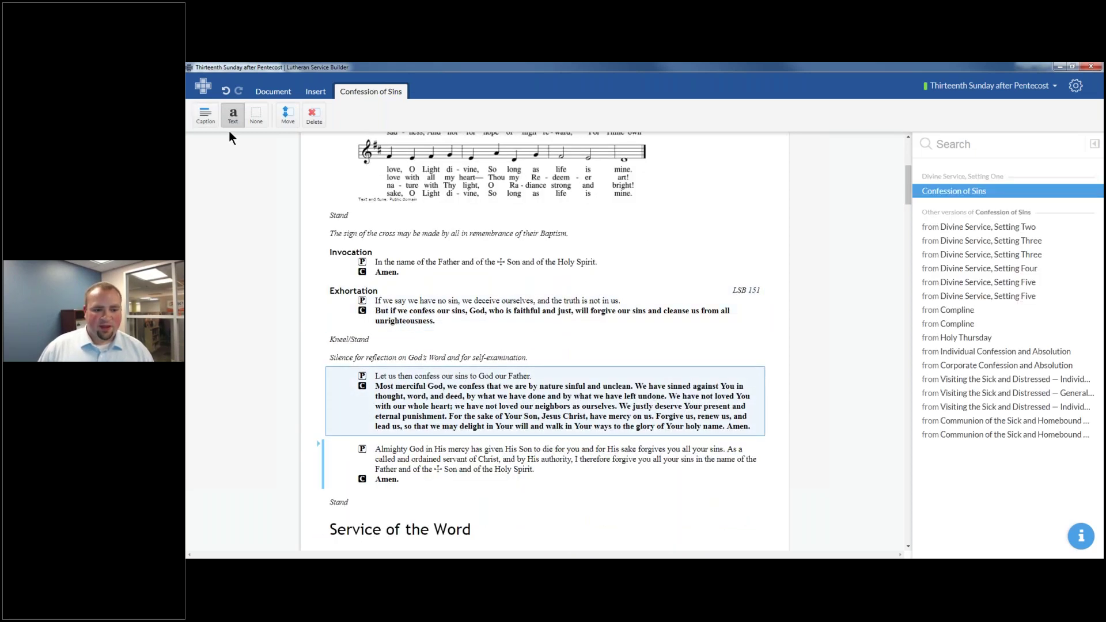
click(211, 116)
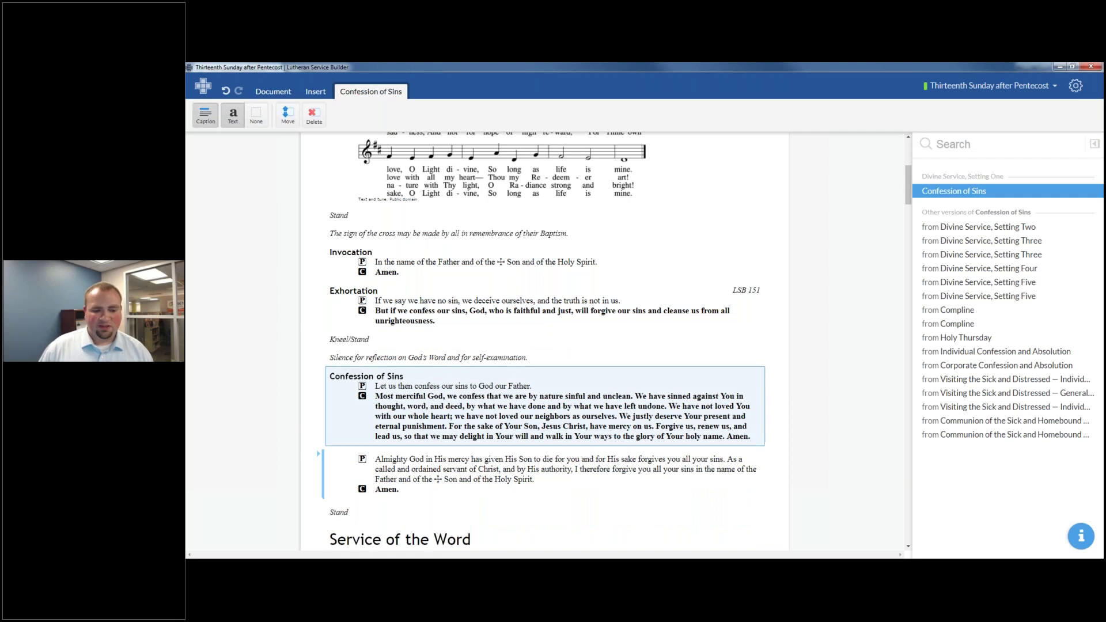
click(429, 462)
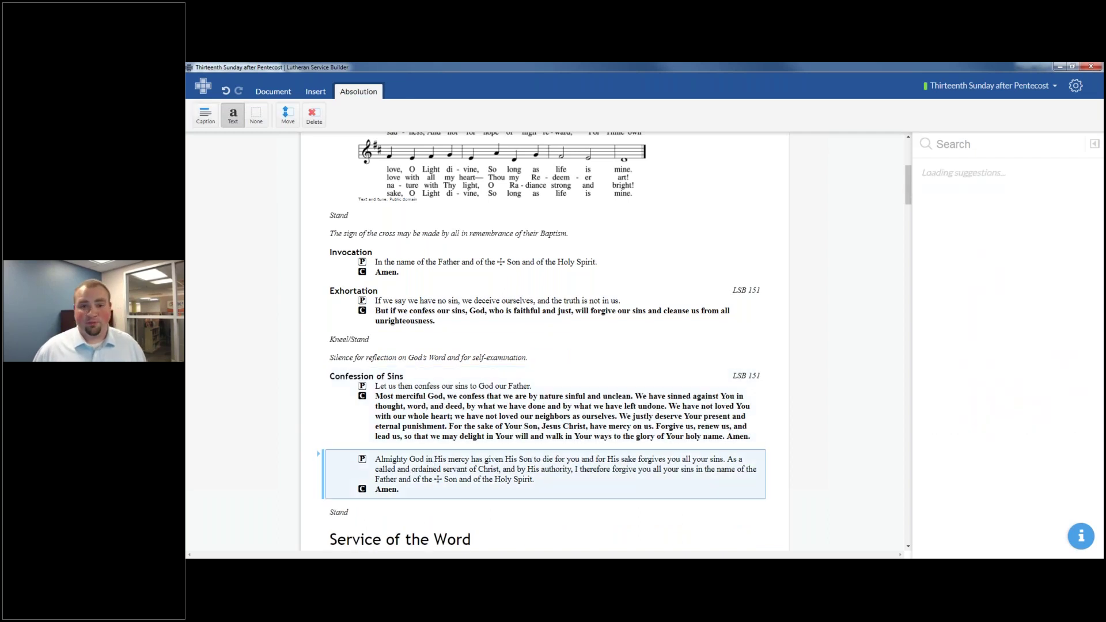
click(205, 116)
Reveal the alternatives for the Absolution and choose the Declaration of Grace in its place.
scroll(507, 370, down, 3)
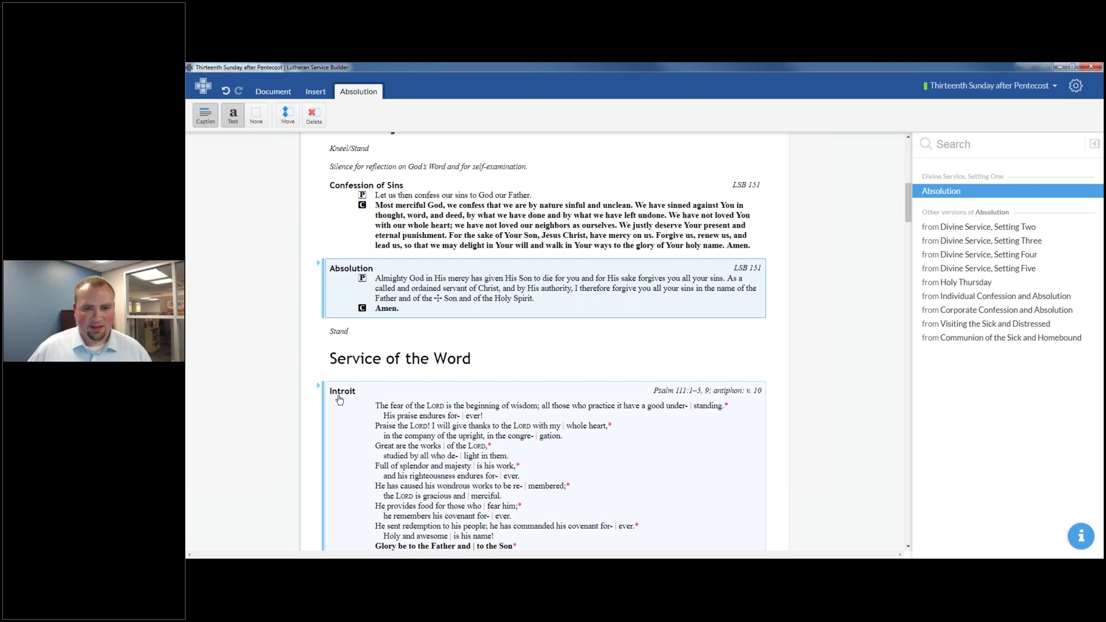
click(319, 265)
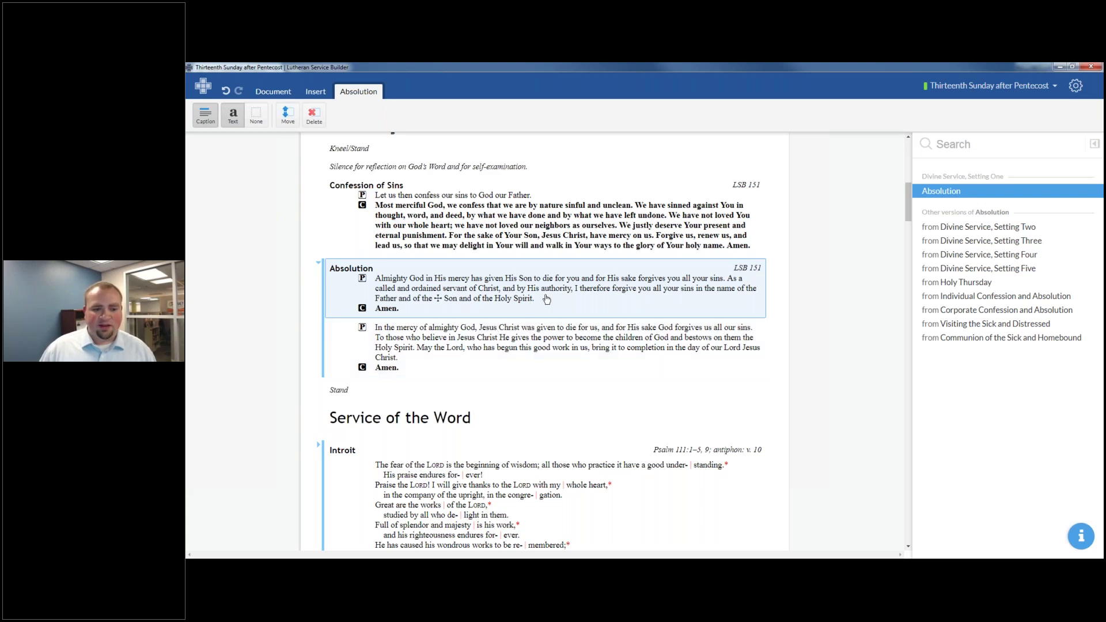
click(537, 371)
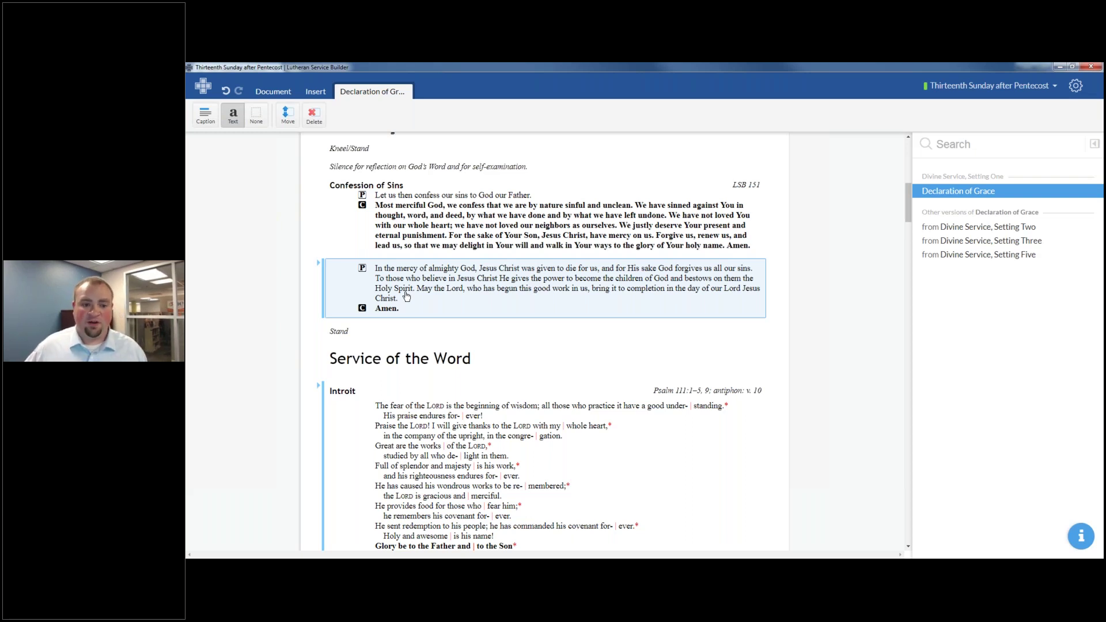
Try a caption on the Declaration of Grace, and hide the captions of both it and the Confession of Sins.
click(208, 121)
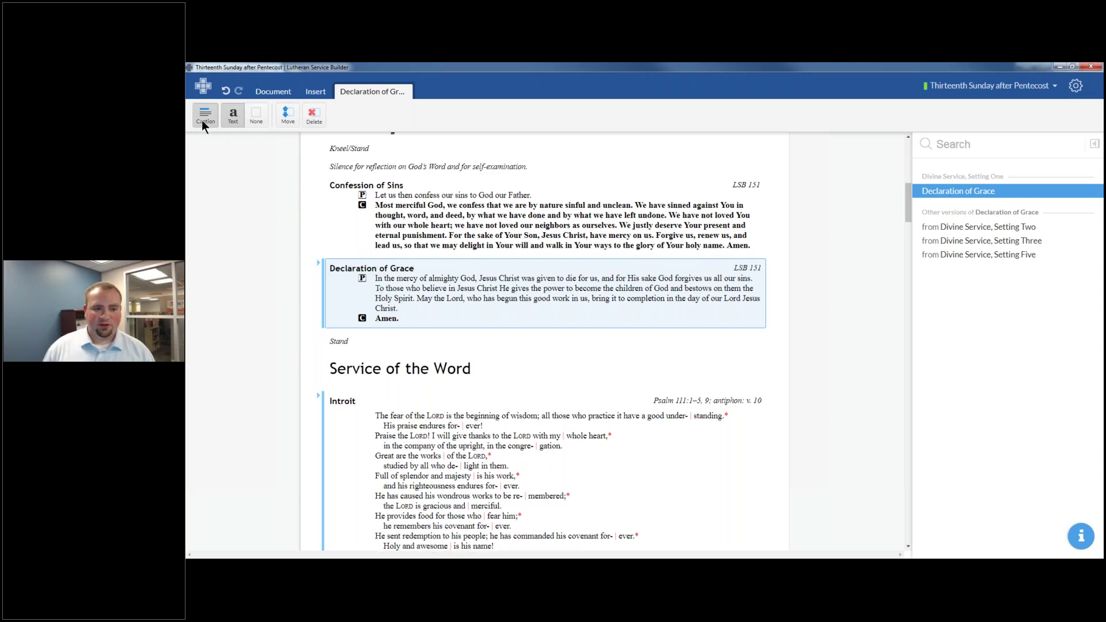
key(ctrl+z)
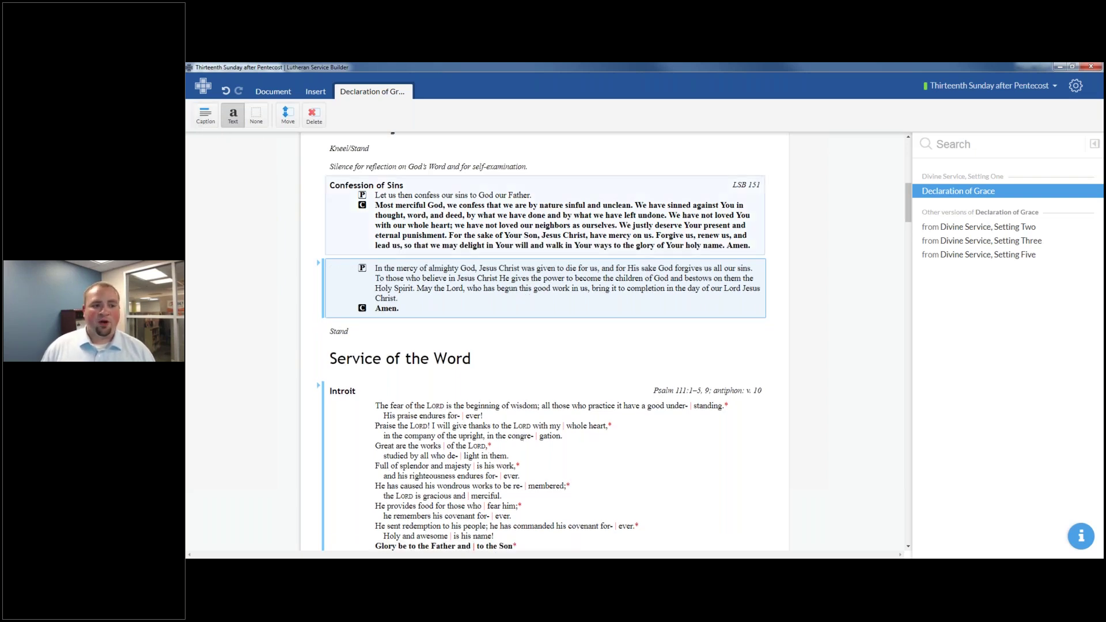
click(586, 184)
key(ctrl+z)
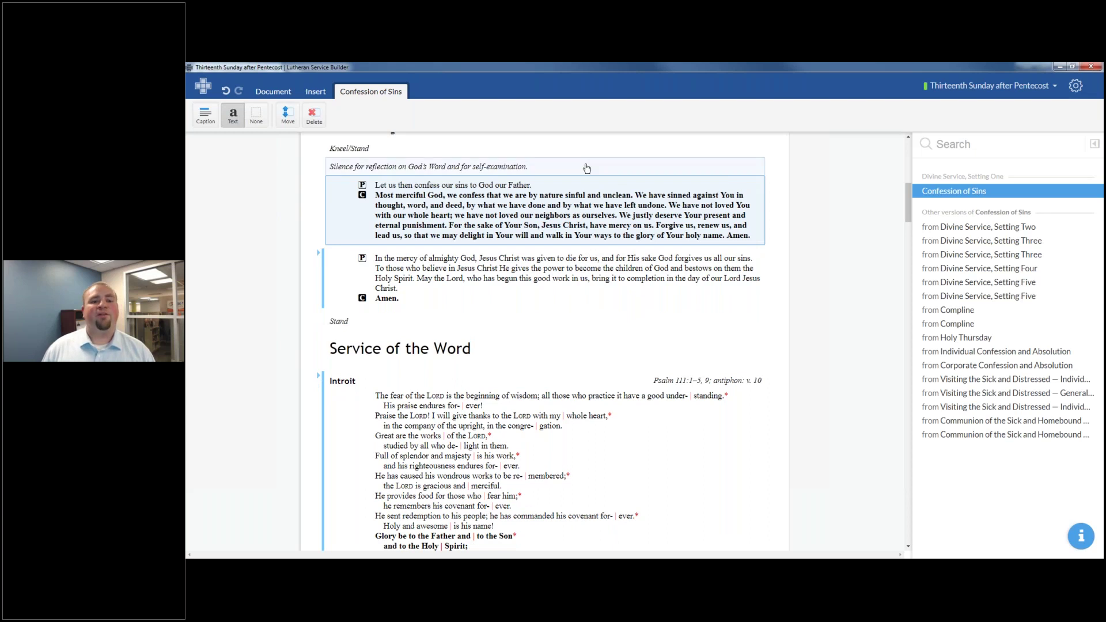
click(586, 167)
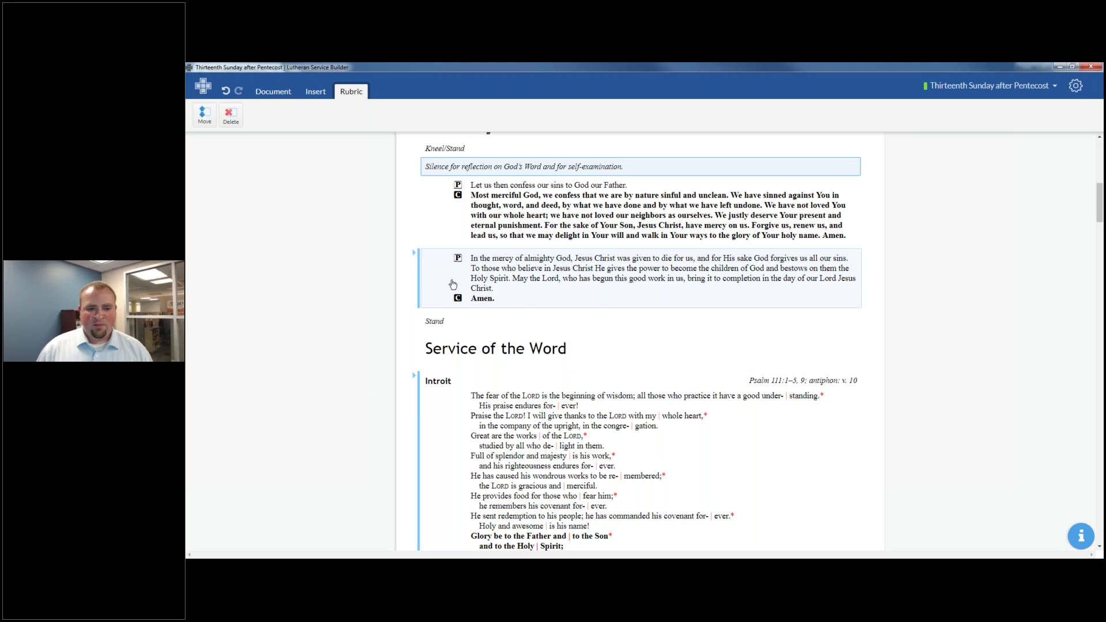
Expand the alternatives for the Introit in the Service of the Word, review them, and collapse the group again.
scroll(453, 282, down, 3)
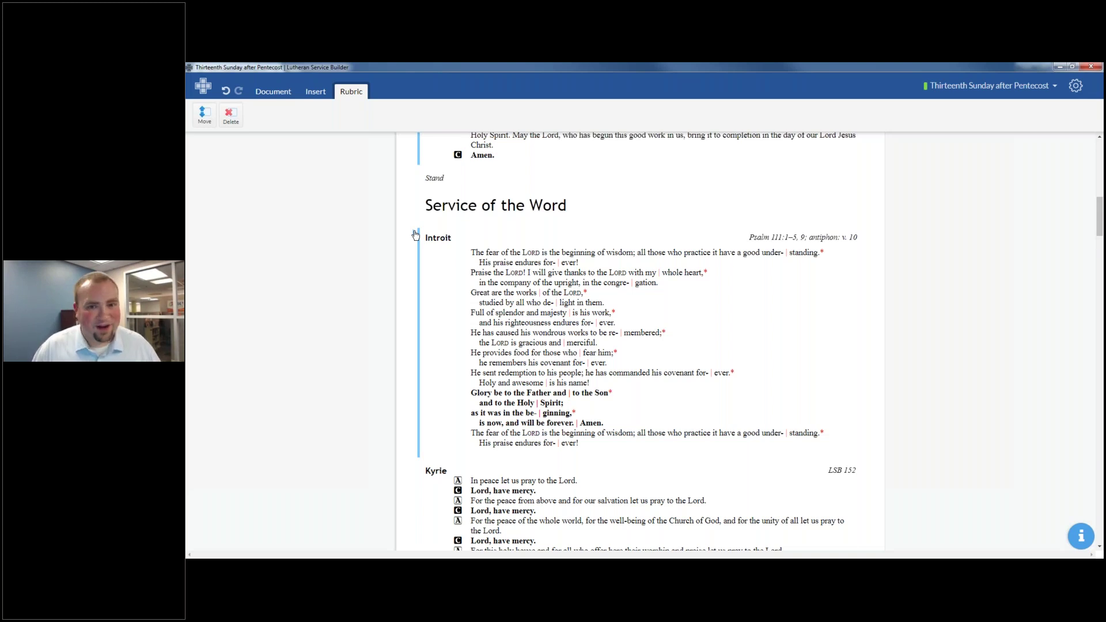
click(432, 233)
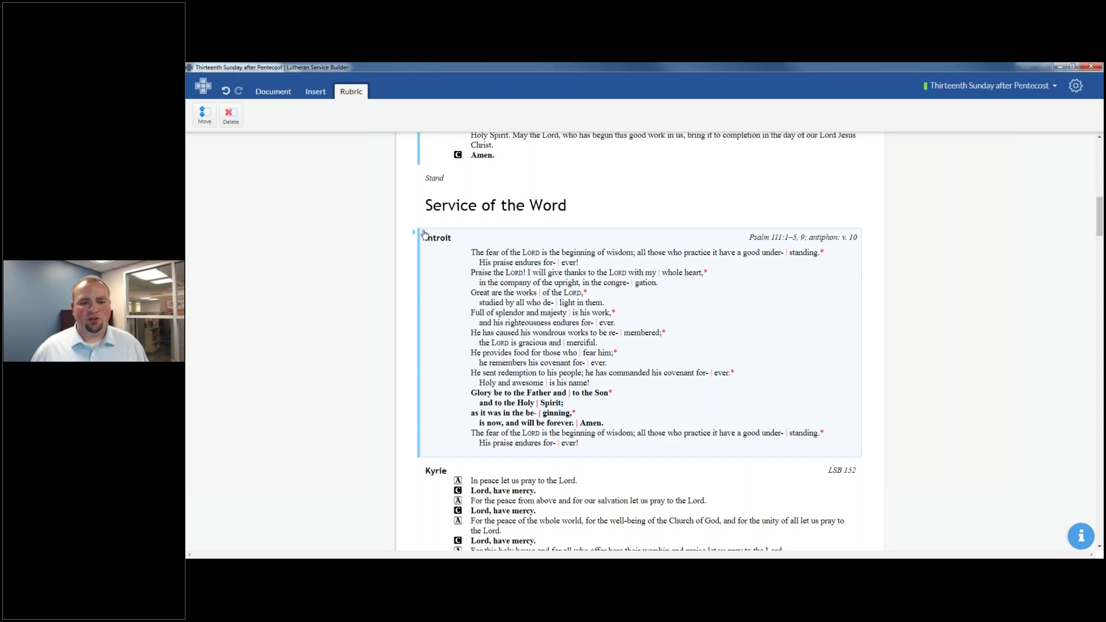
click(415, 236)
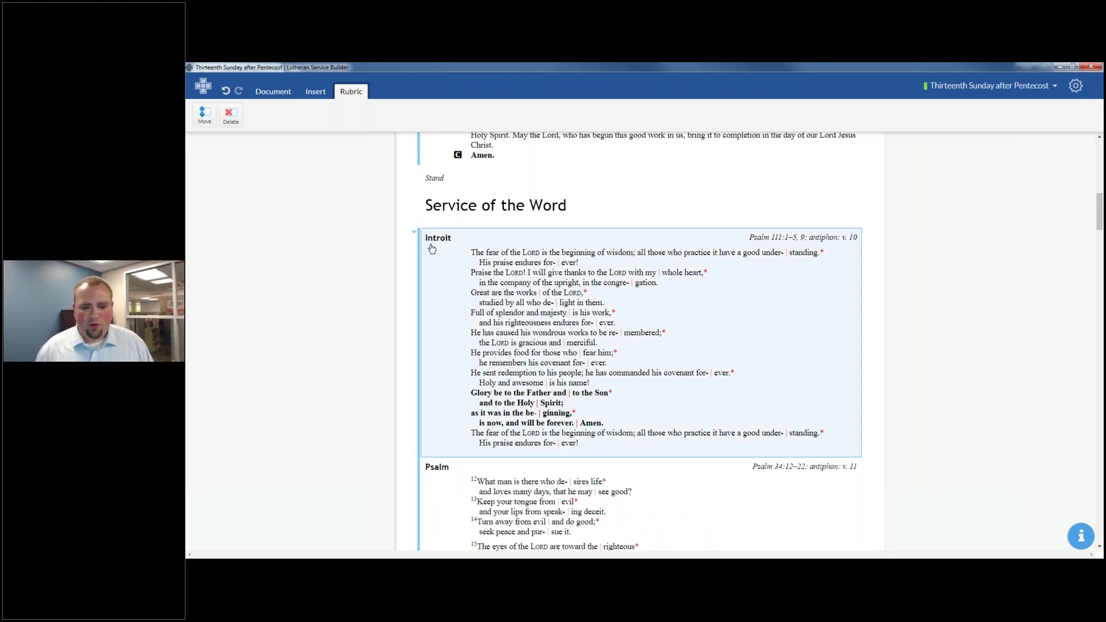
scroll(432, 248, down, 6)
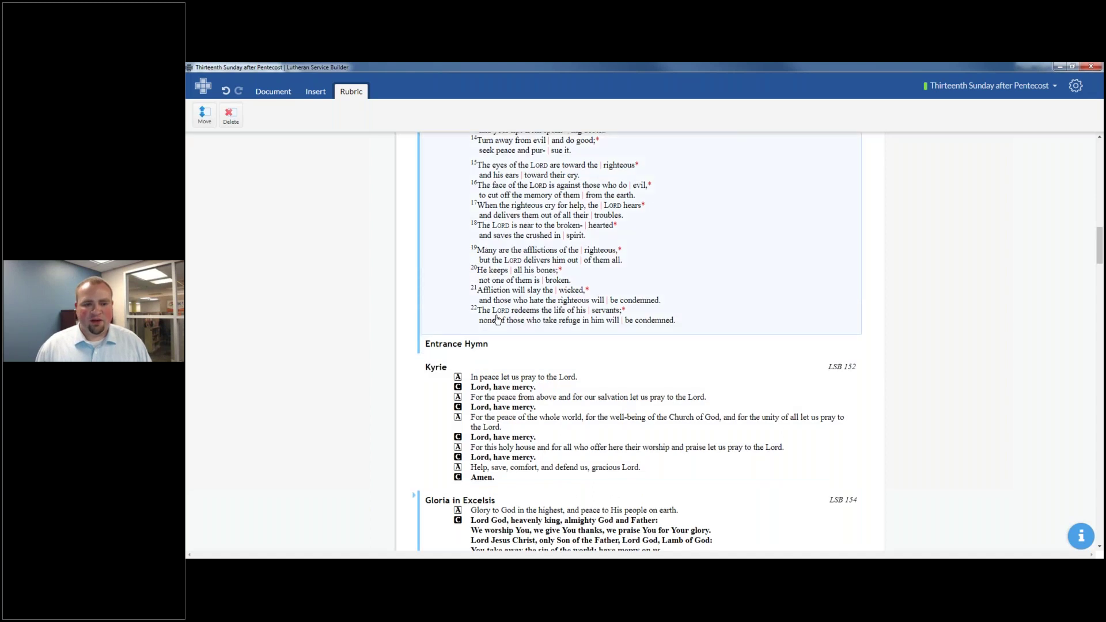
scroll(497, 320, up, 6)
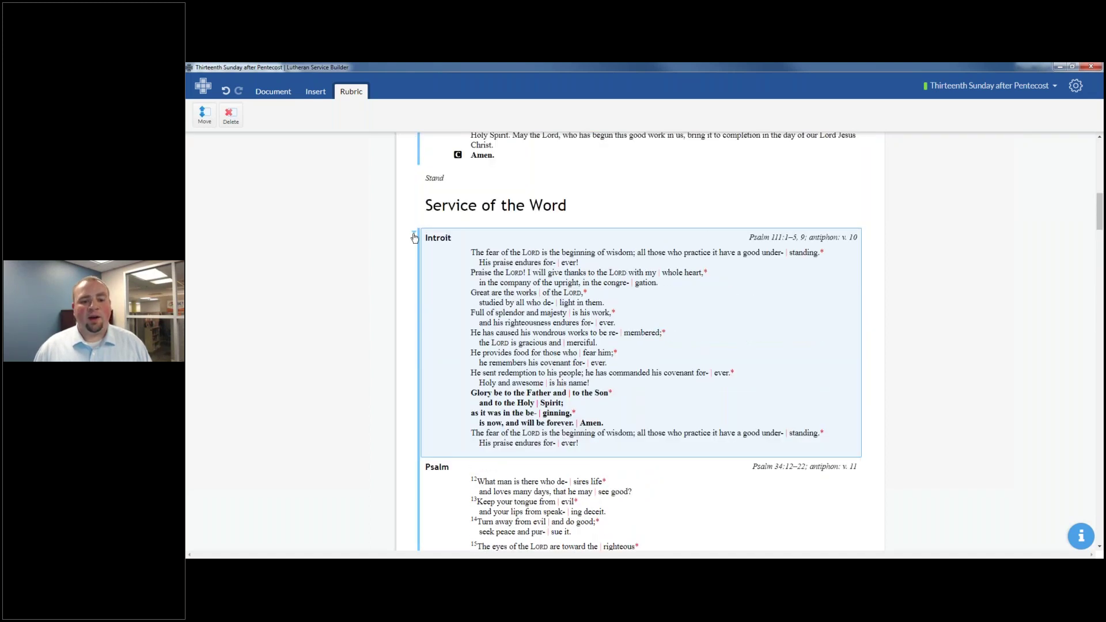
click(414, 238)
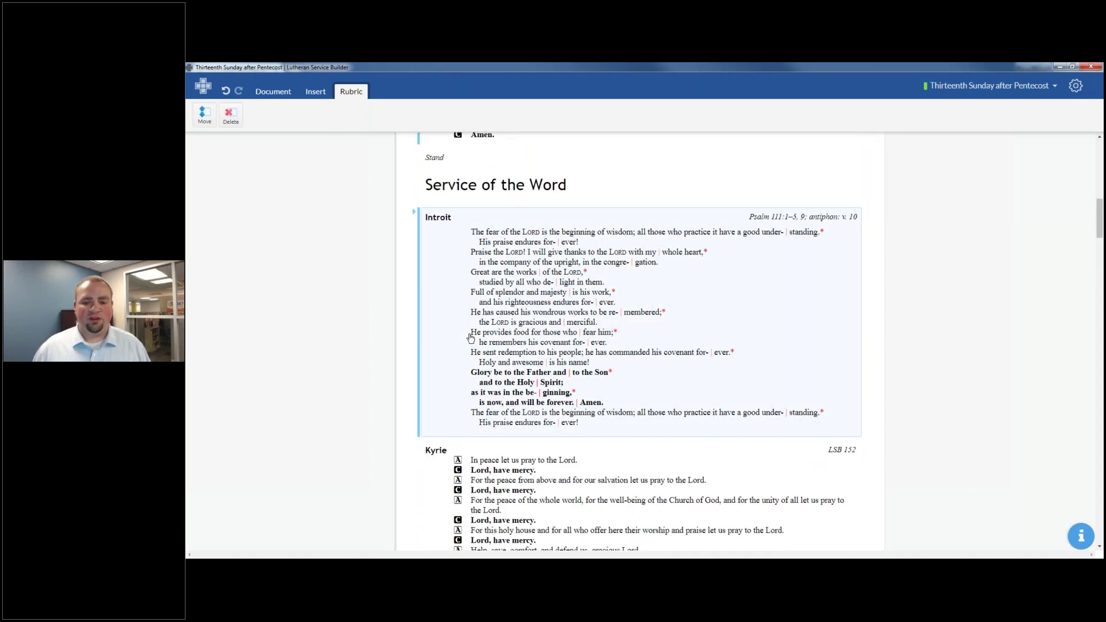
Review the service elements from the Hymn of Invocation through the readings to the Service of the Sacrament.
scroll(471, 338, down, 5)
scroll(478, 345, down, 4)
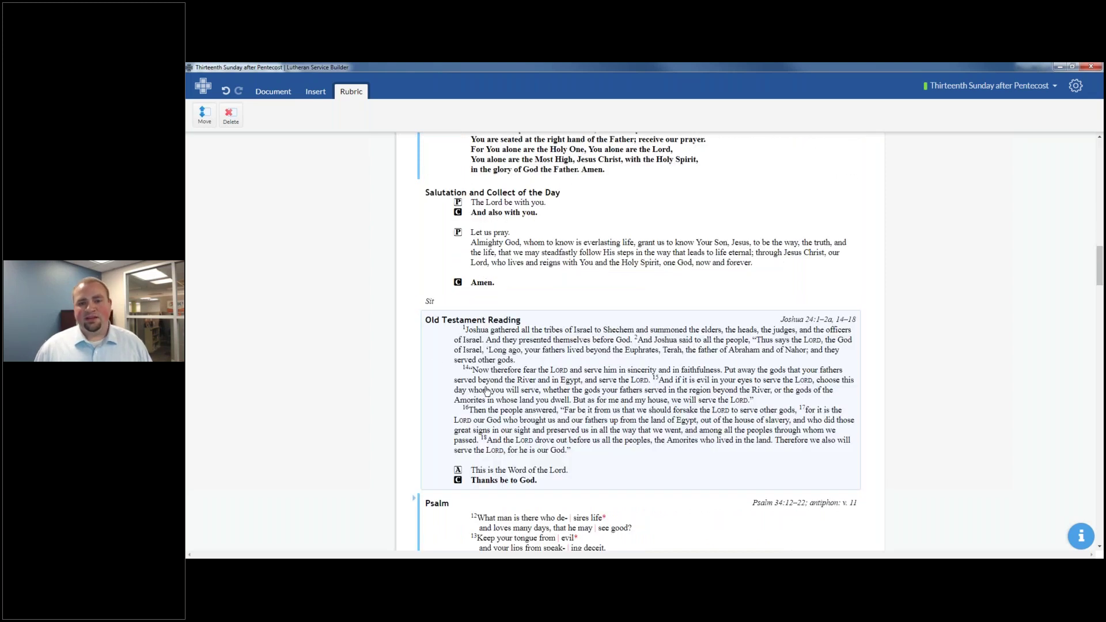
scroll(487, 391, down, 2)
scroll(500, 386, up, 6)
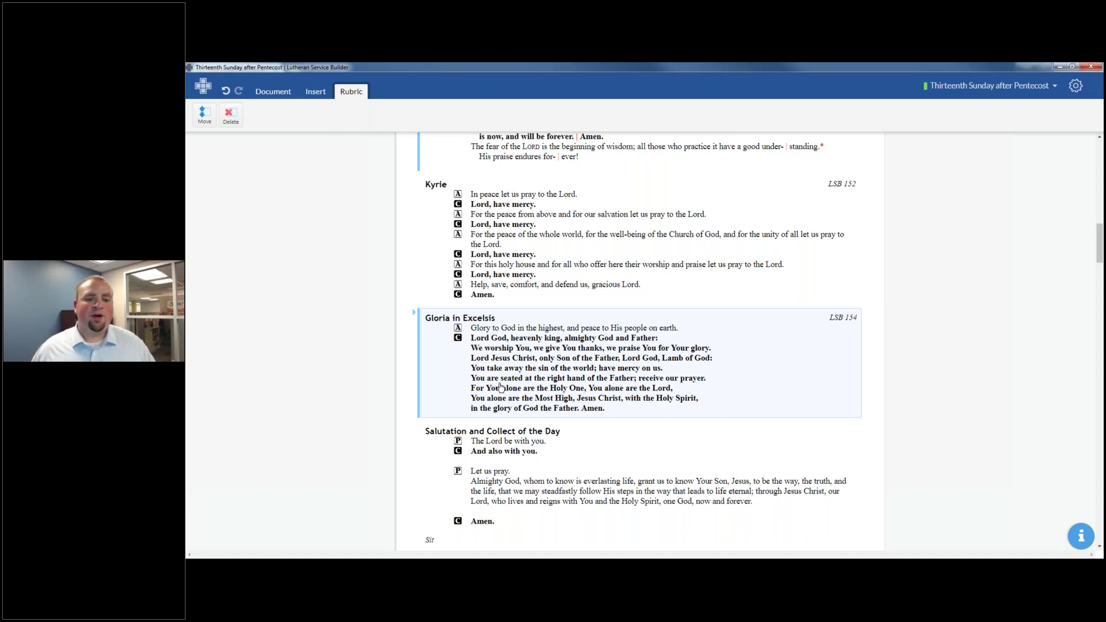
scroll(525, 369, up, 4)
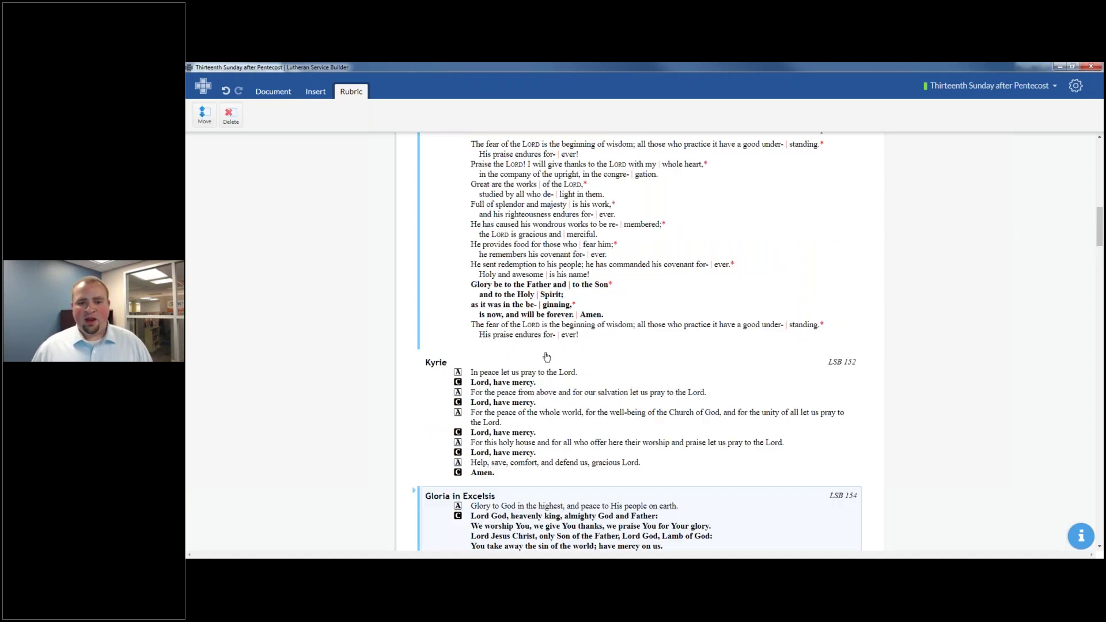
scroll(584, 355, up, 6)
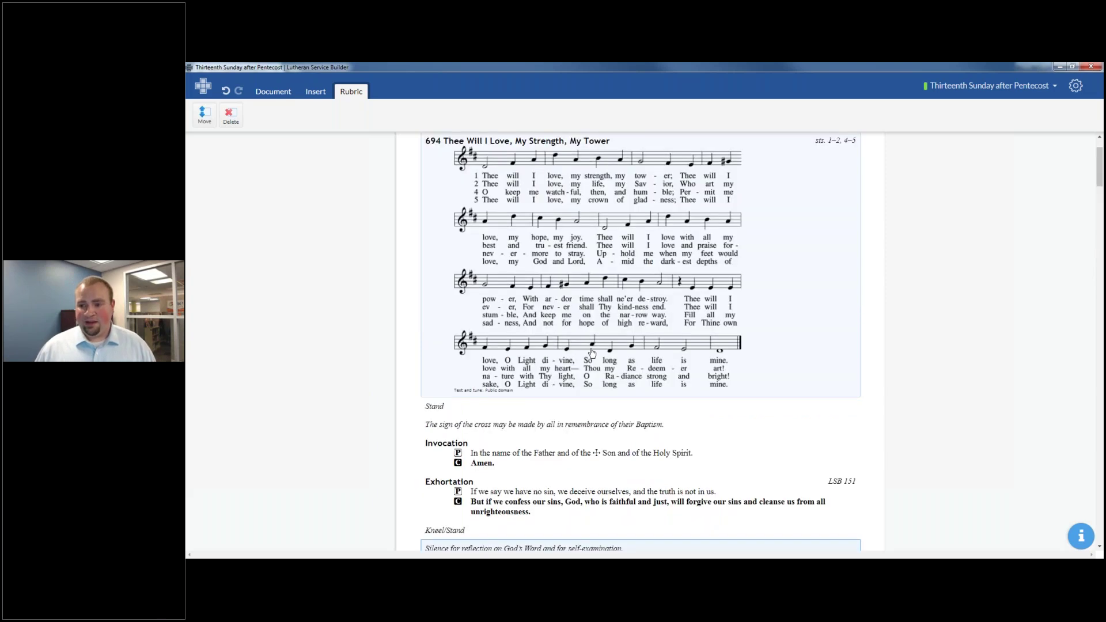
scroll(1090, 227, down, 10)
scroll(1088, 269, down, 6)
scroll(1080, 346, down, 15)
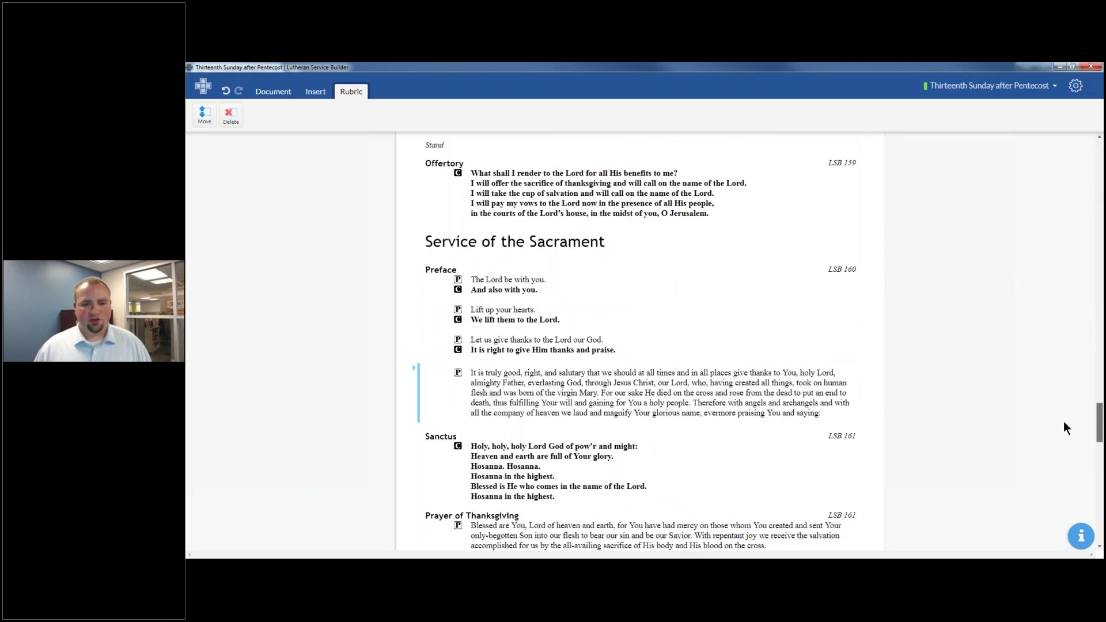
Insert a Rite element between the Nicene Creed and the Prayer of the Church.
scroll(1063, 423, up, 2)
scroll(1065, 411, up, 6)
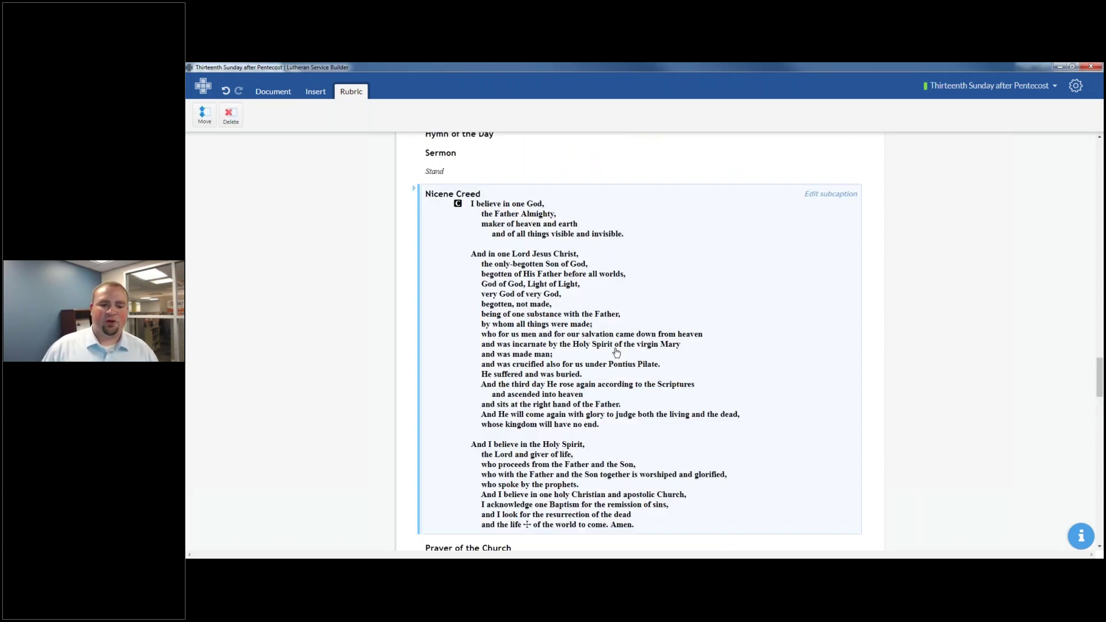
scroll(616, 352, down, 3)
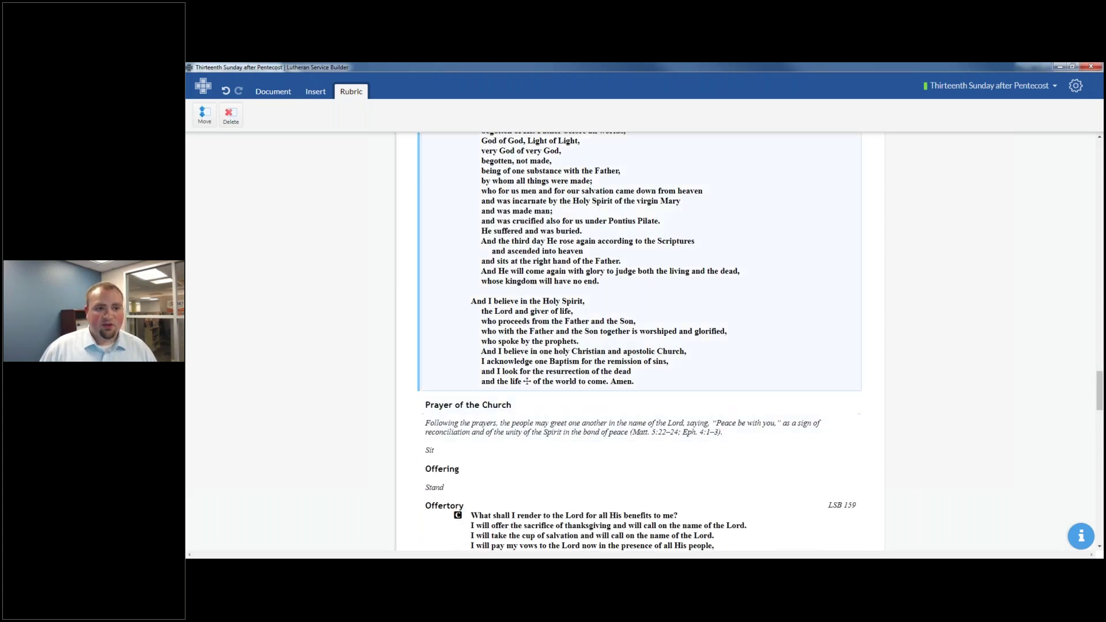
click(318, 92)
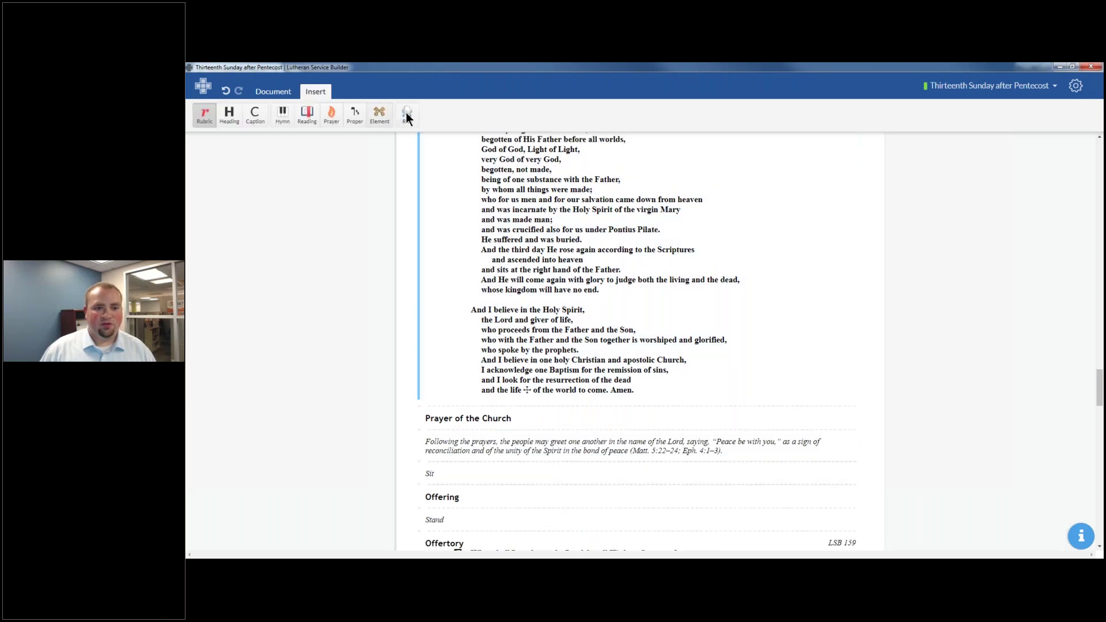
drag(408, 117, 465, 412)
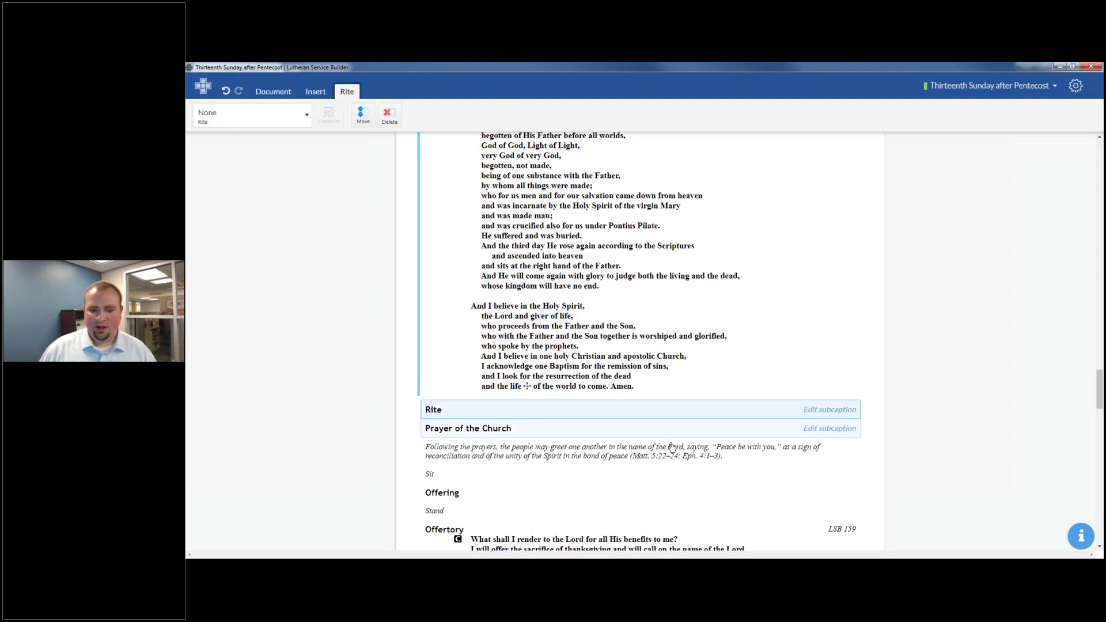
Filter the rites by "Teacher" and assign Installation of a Lutheran School Teacher to the new Rite element.
click(289, 113)
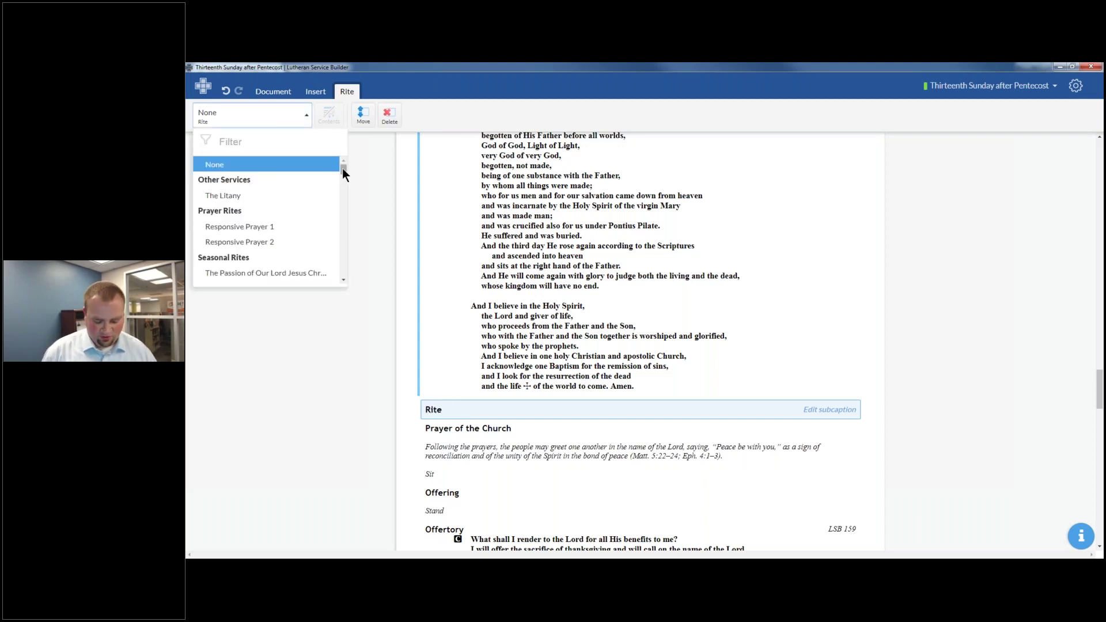
text(Teacher)
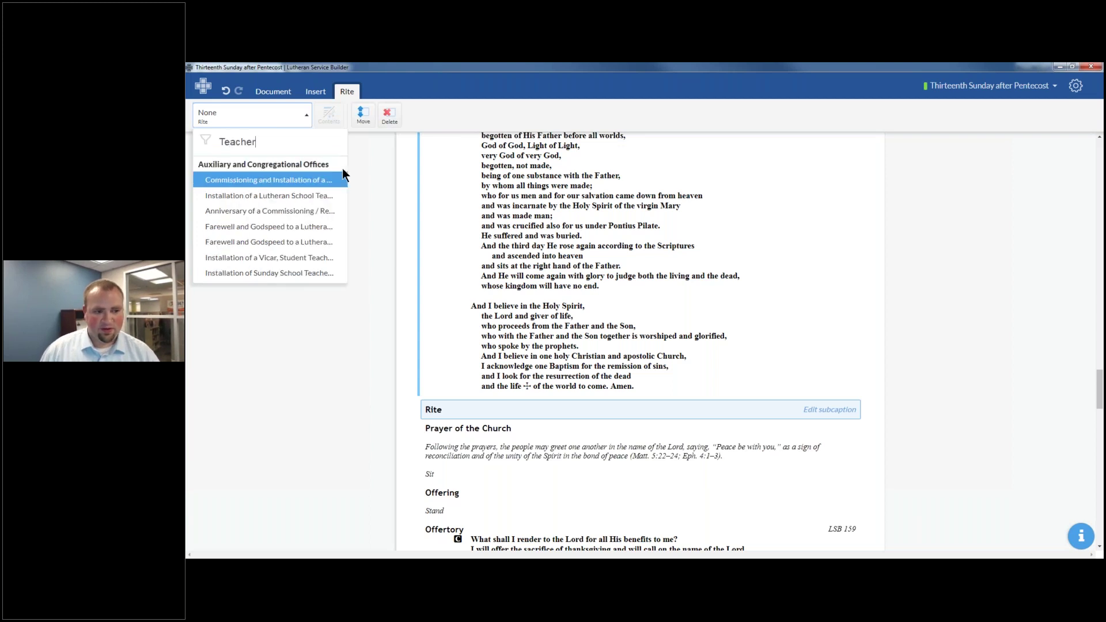
click(314, 195)
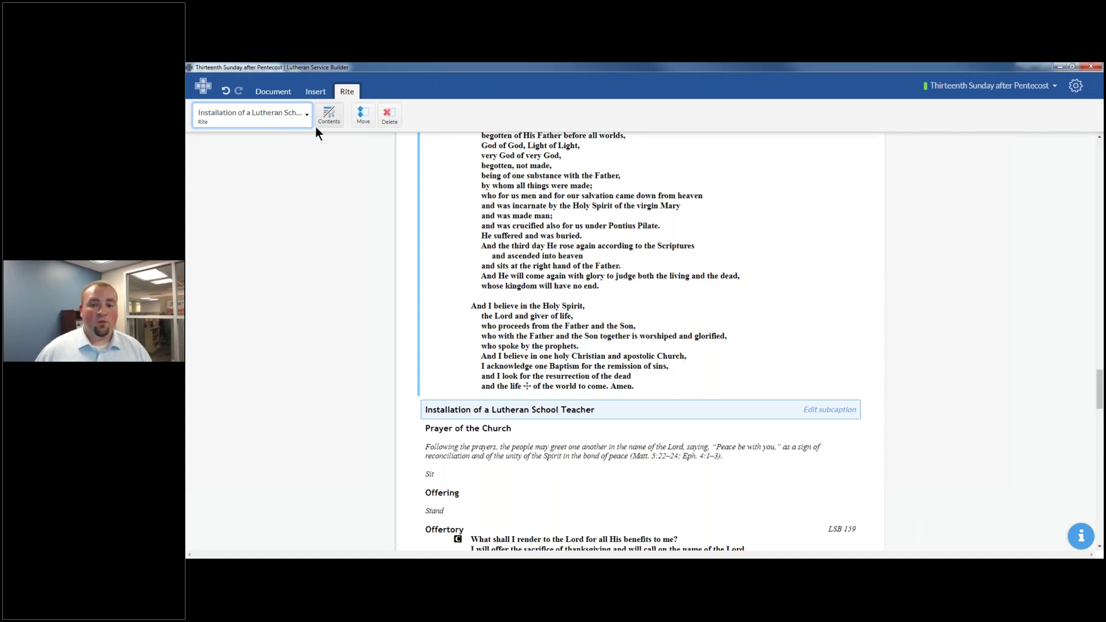
Display the full contents of the Installation of a Lutheran School Teacher rite and review its texts.
click(336, 114)
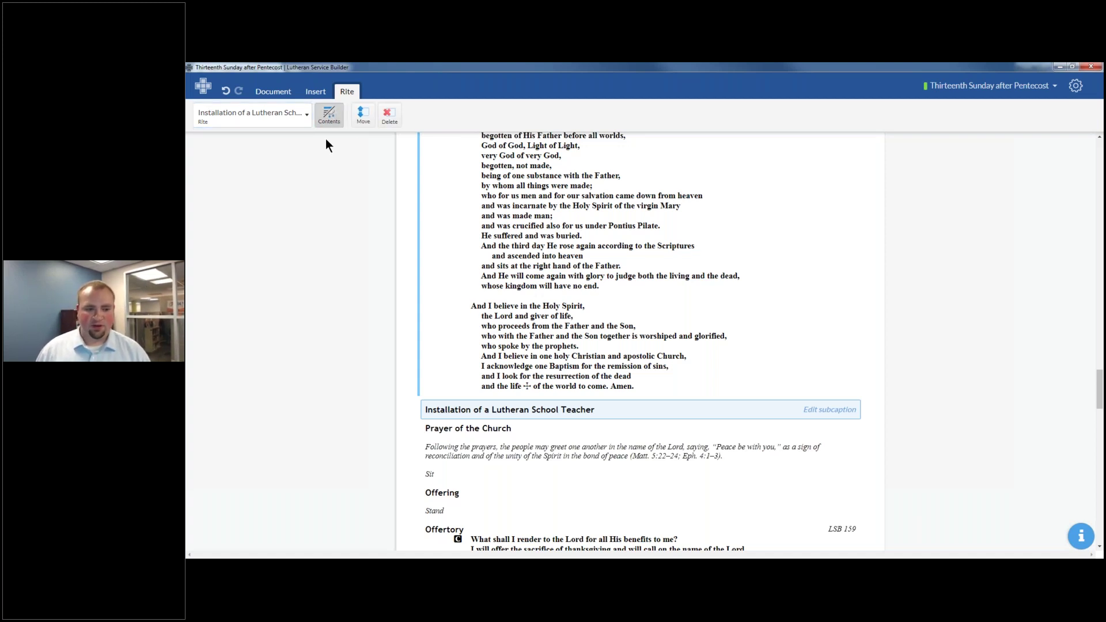
click(326, 111)
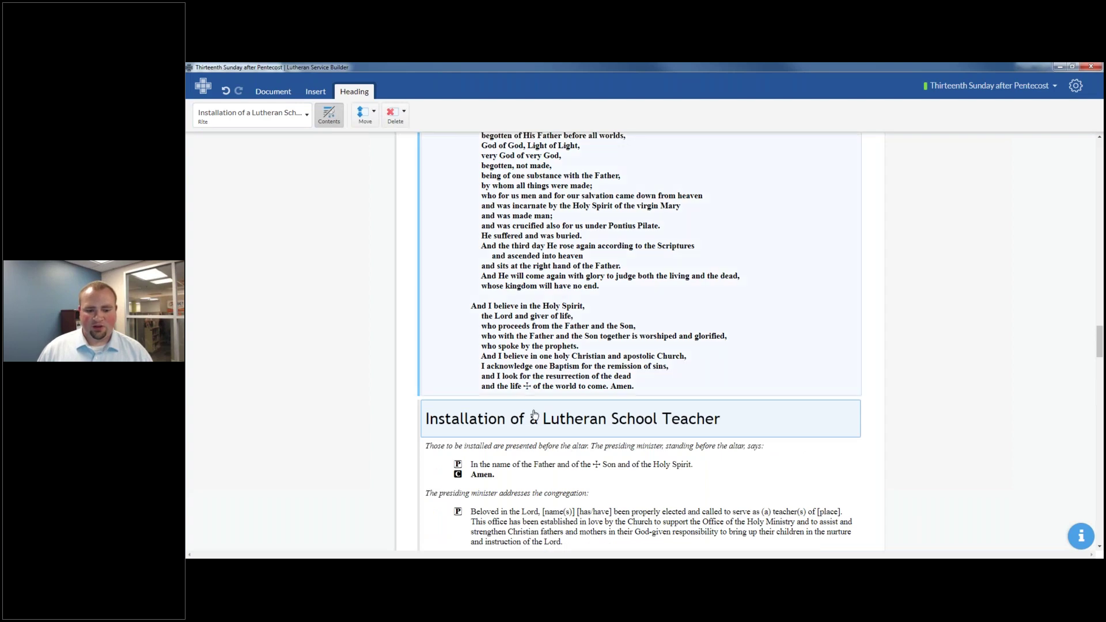
scroll(541, 420, down, 3)
scroll(555, 431, down, 1)
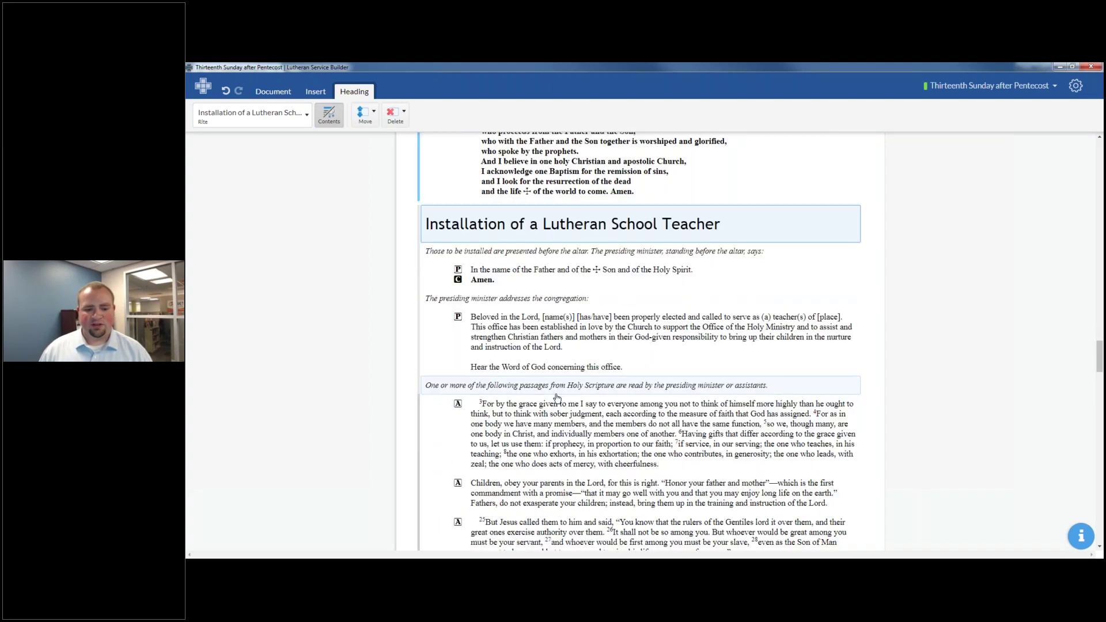
scroll(557, 397, down, 3)
scroll(529, 354, down, 3)
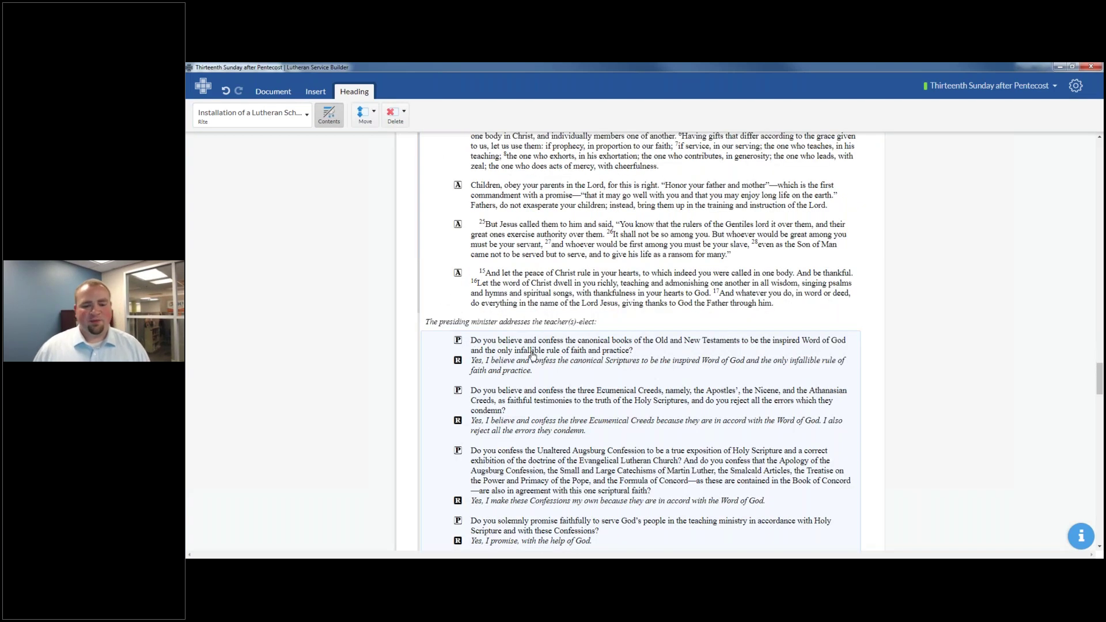
Examine the teacher installation rite's Scripture passages, questions to the teacher-elect, installation prayer and opening address.
scroll(541, 346, down, 6)
scroll(552, 335, down, 3)
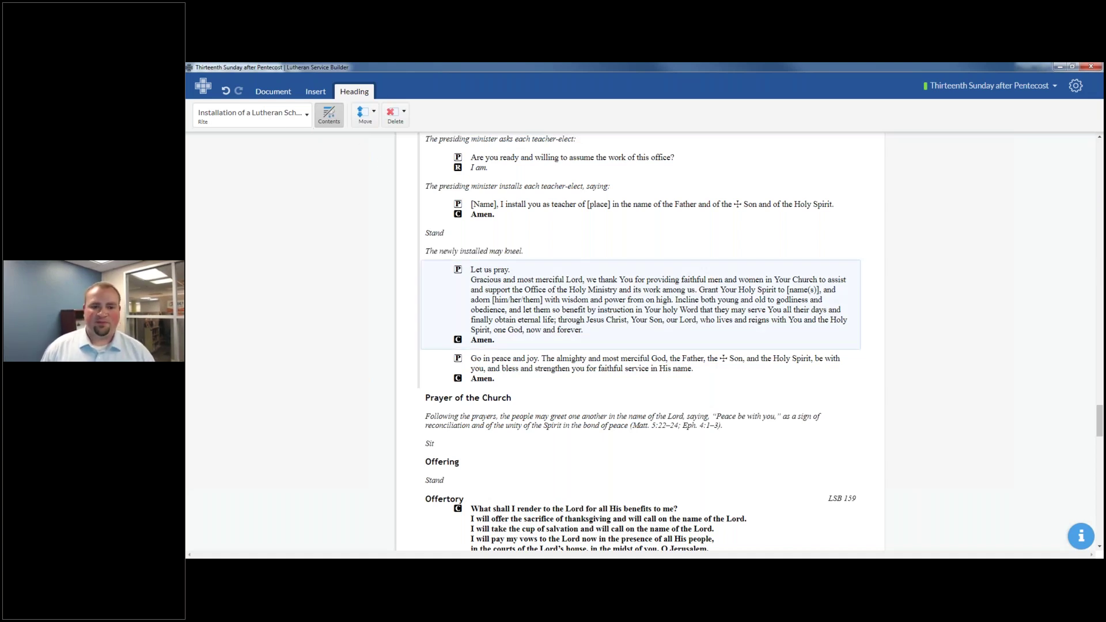
scroll(569, 291, up, 3)
scroll(569, 291, up, 5)
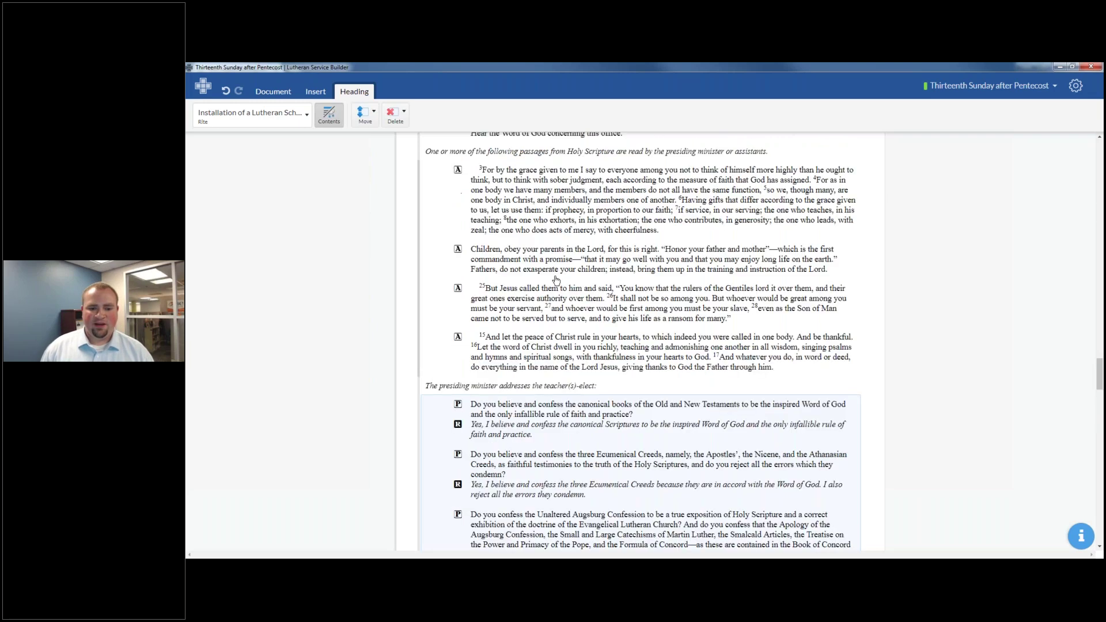
scroll(556, 281, up, 7)
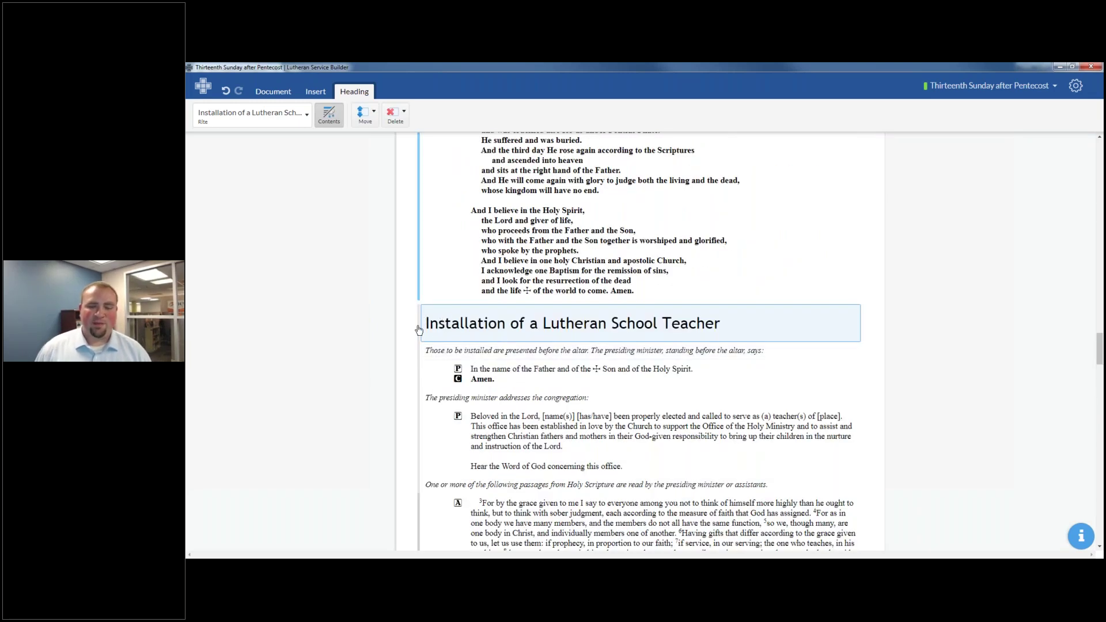
scroll(420, 328, down, 1)
scroll(640, 340, down, 3)
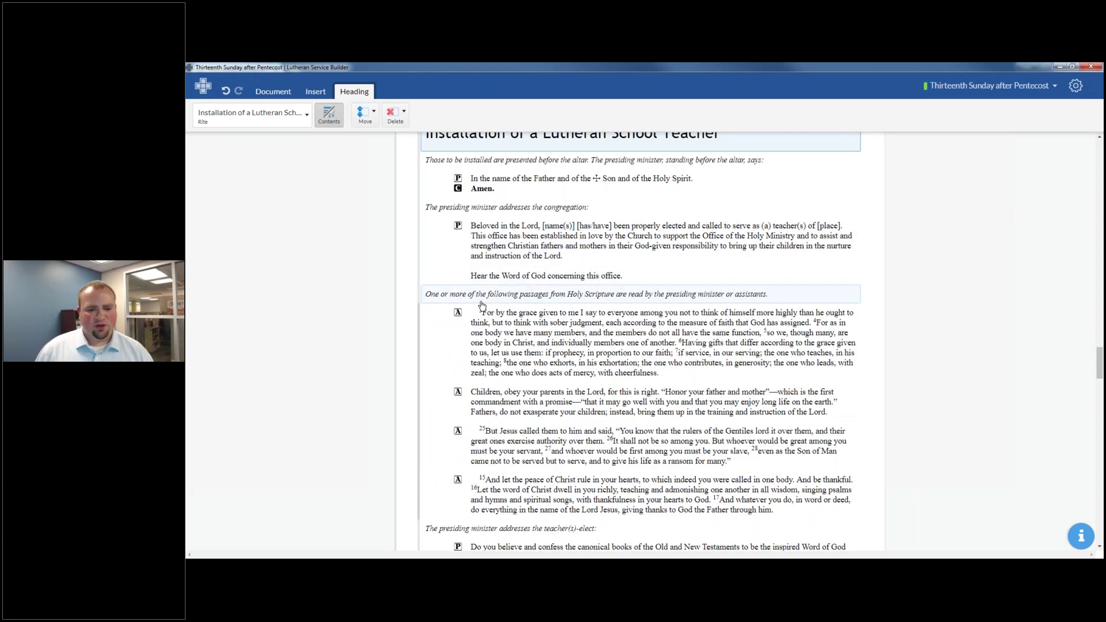
Review the service elements from the Offertory and Service of the Sacrament through the Lord's Prayer to the Distribution.
scroll(482, 305, down, 15)
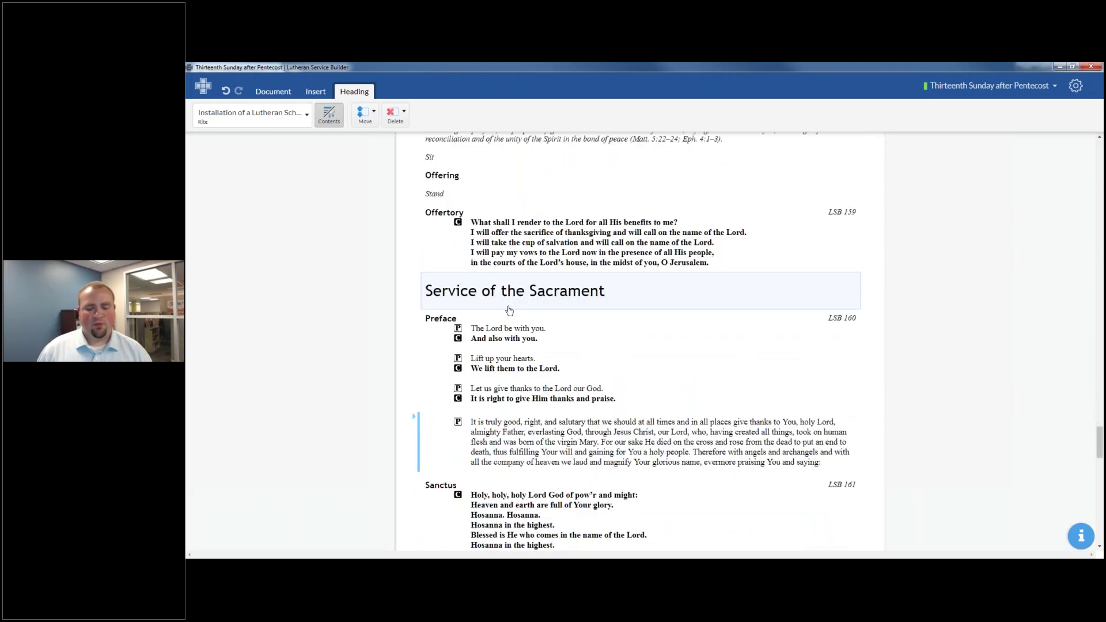
scroll(509, 311, down, 1)
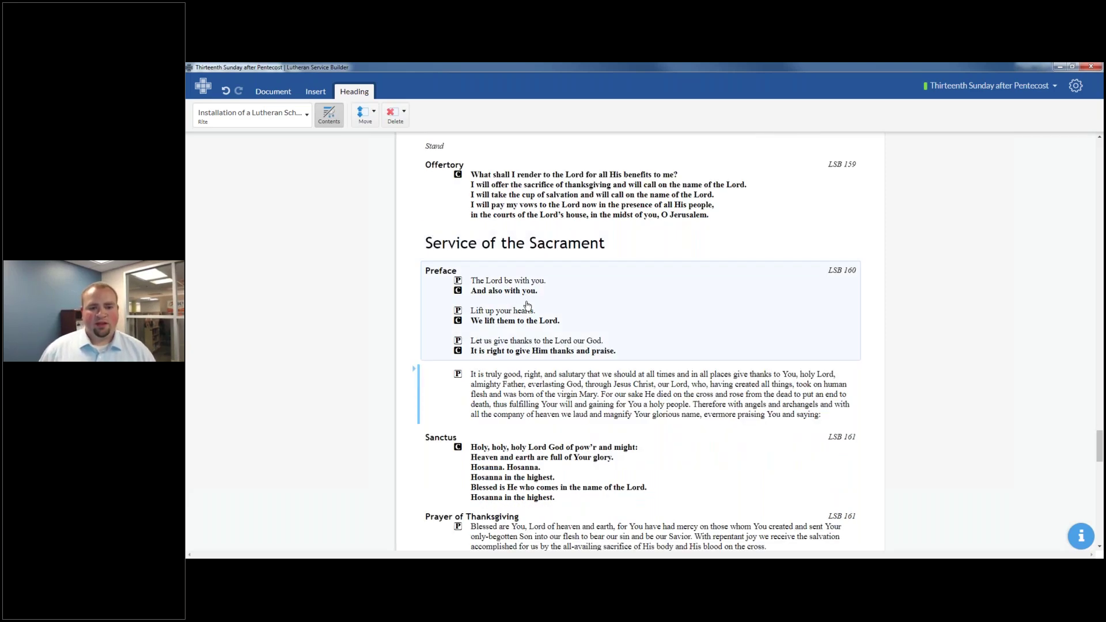
scroll(527, 306, down, 2)
scroll(558, 239, down, 12)
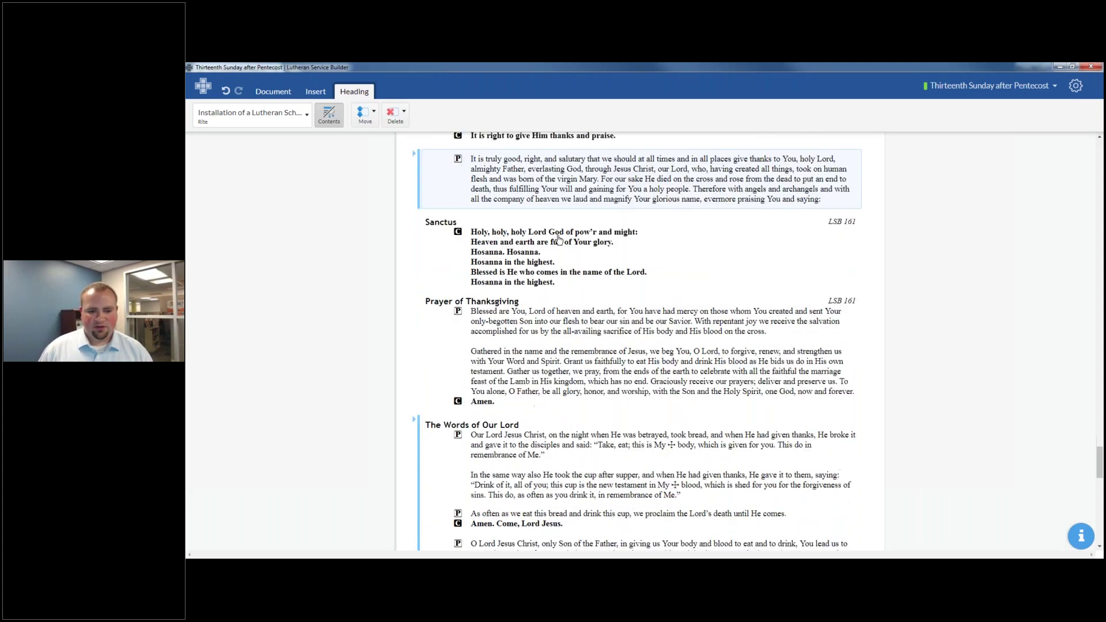
scroll(565, 248, down, 3)
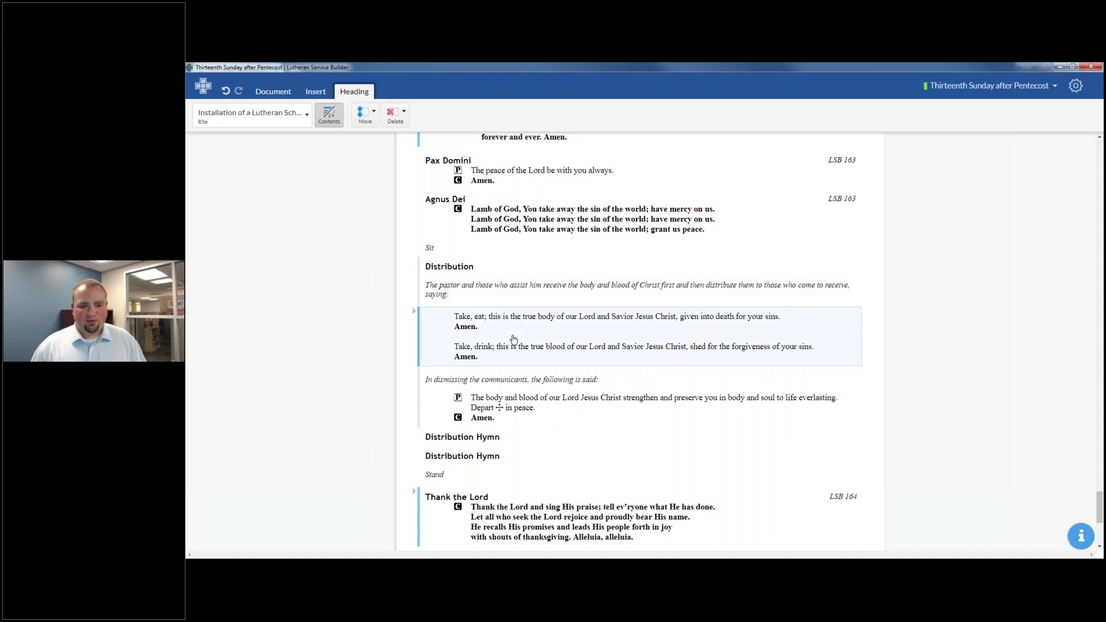
scroll(520, 337, up, 5)
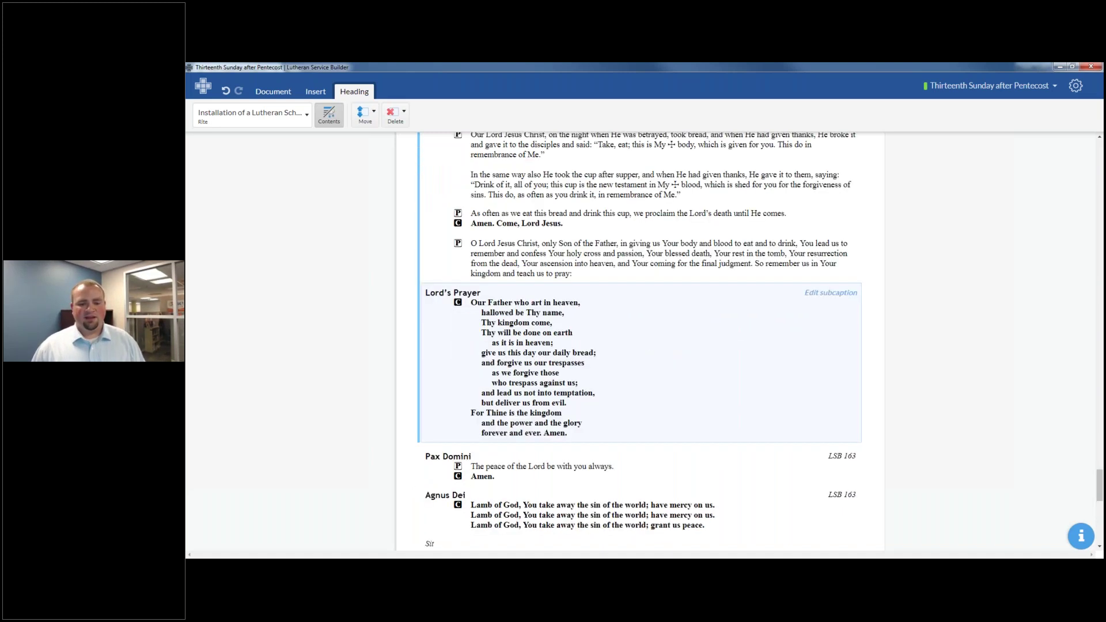
scroll(503, 399, down, 1)
scroll(507, 420, down, 3)
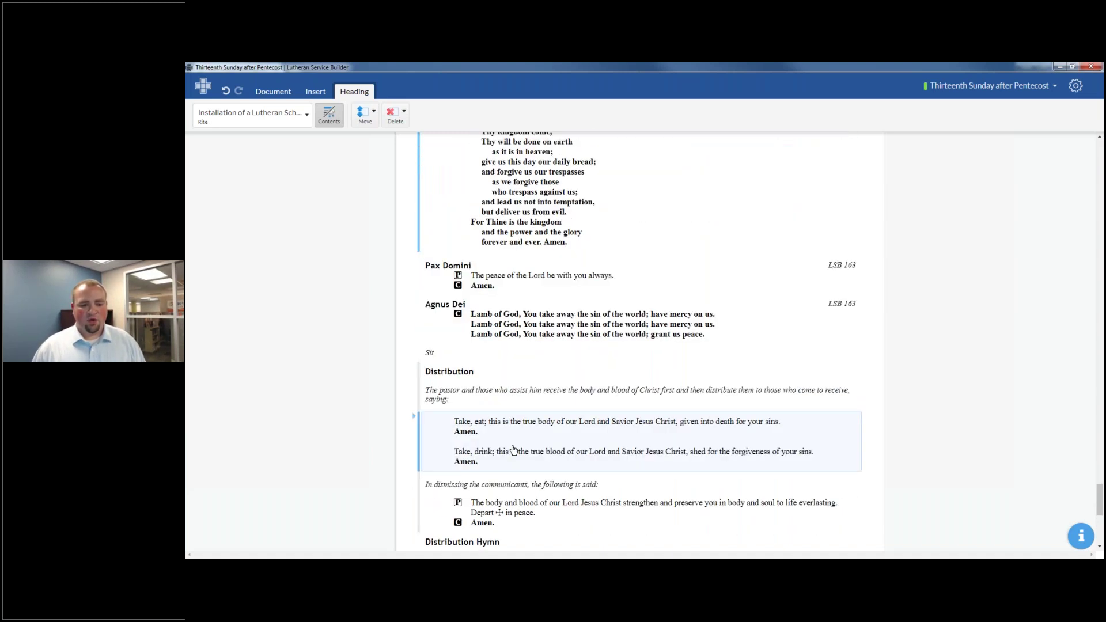
Switch the Distribution words to the alternative "The true body of Christ, given for you.".
click(513, 450)
scroll(421, 303, down, 3)
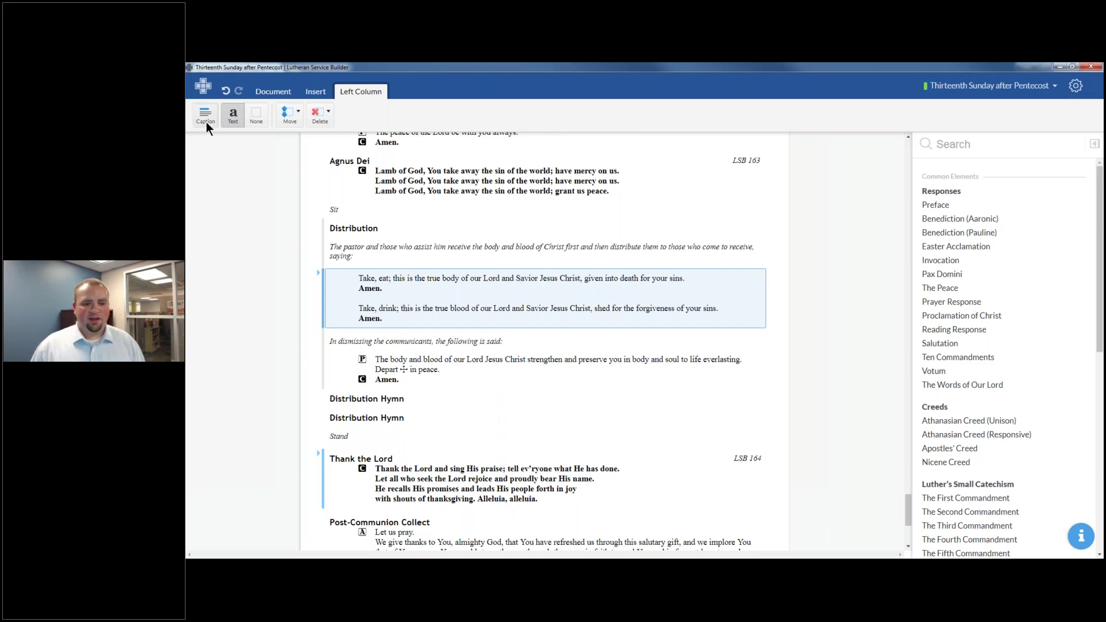
click(317, 273)
click(384, 340)
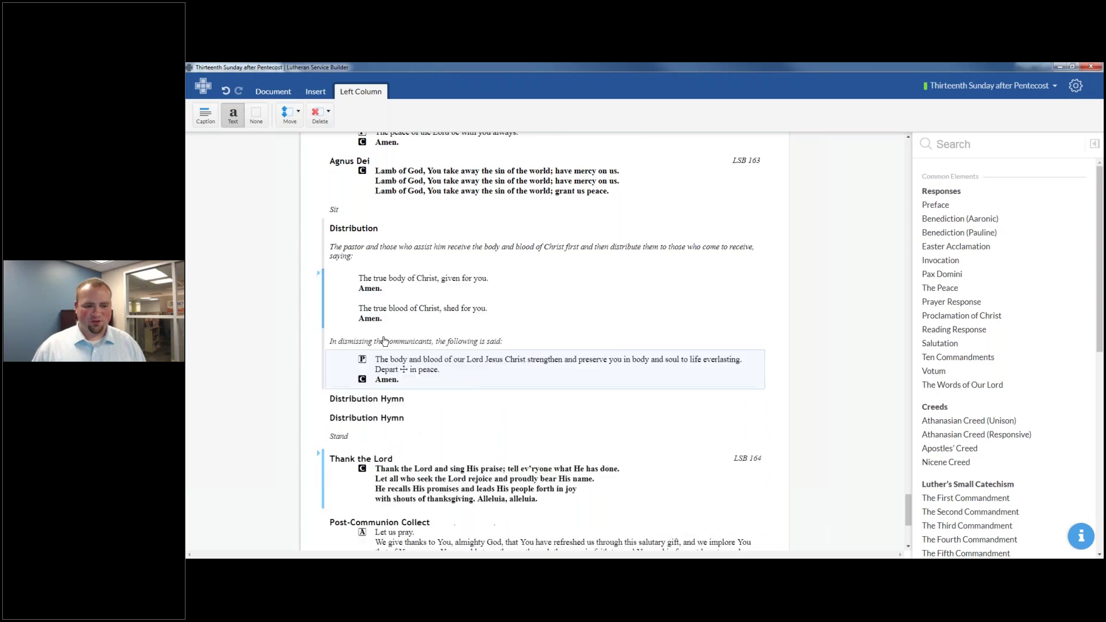
click(358, 303)
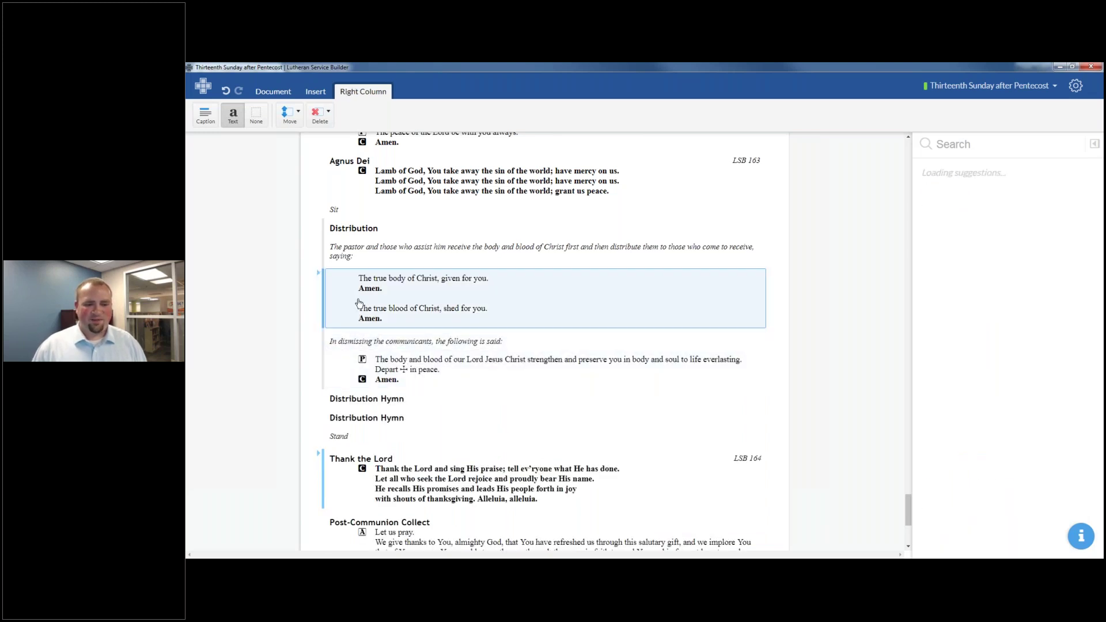
click(389, 323)
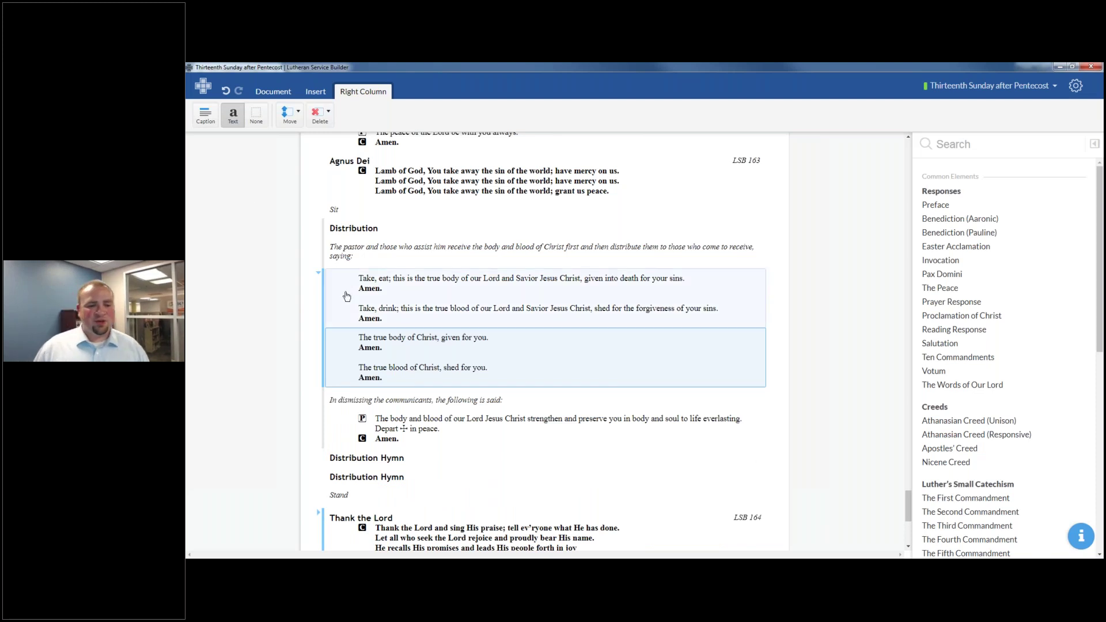
click(320, 277)
Delete the words spoken to the communicants from the Distribution.
click(326, 113)
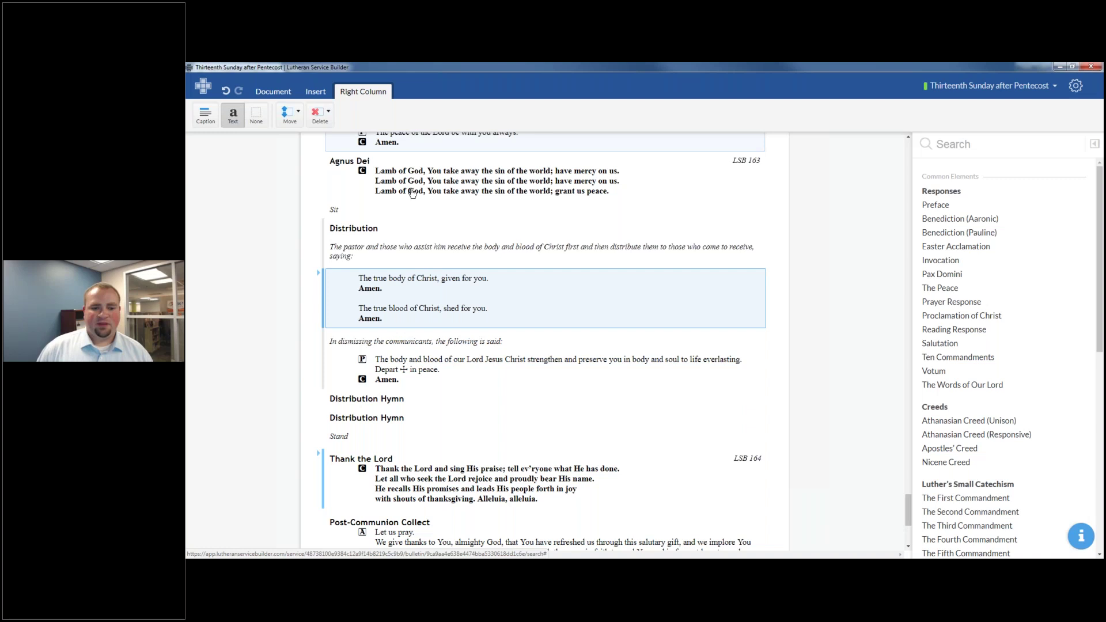
key(Delete)
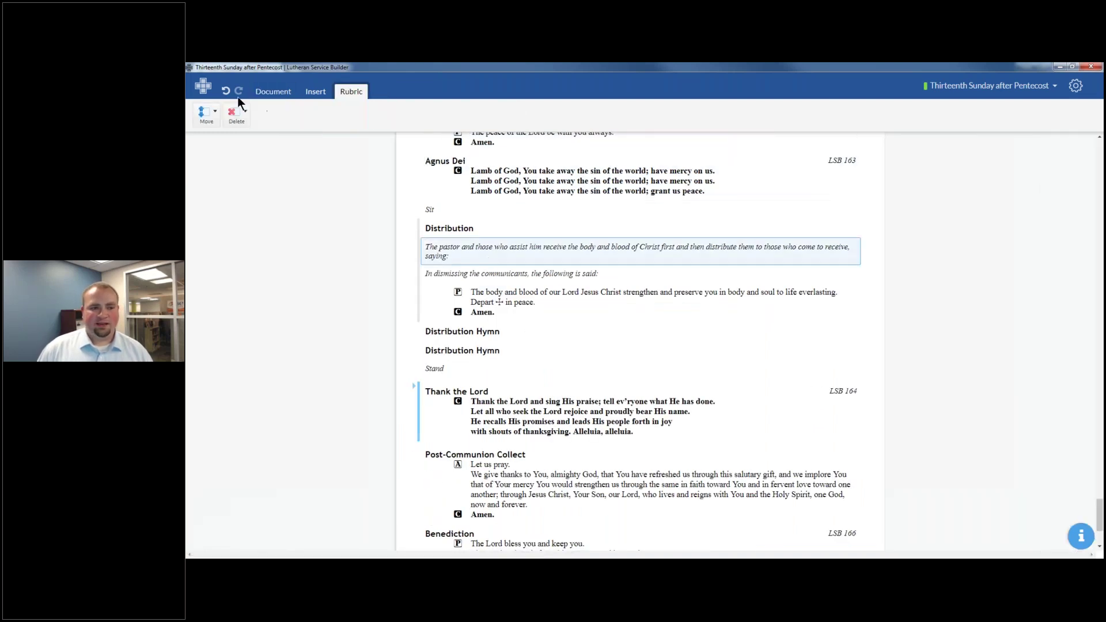
Delete the entire Distribution group and undo its deletion.
click(243, 111)
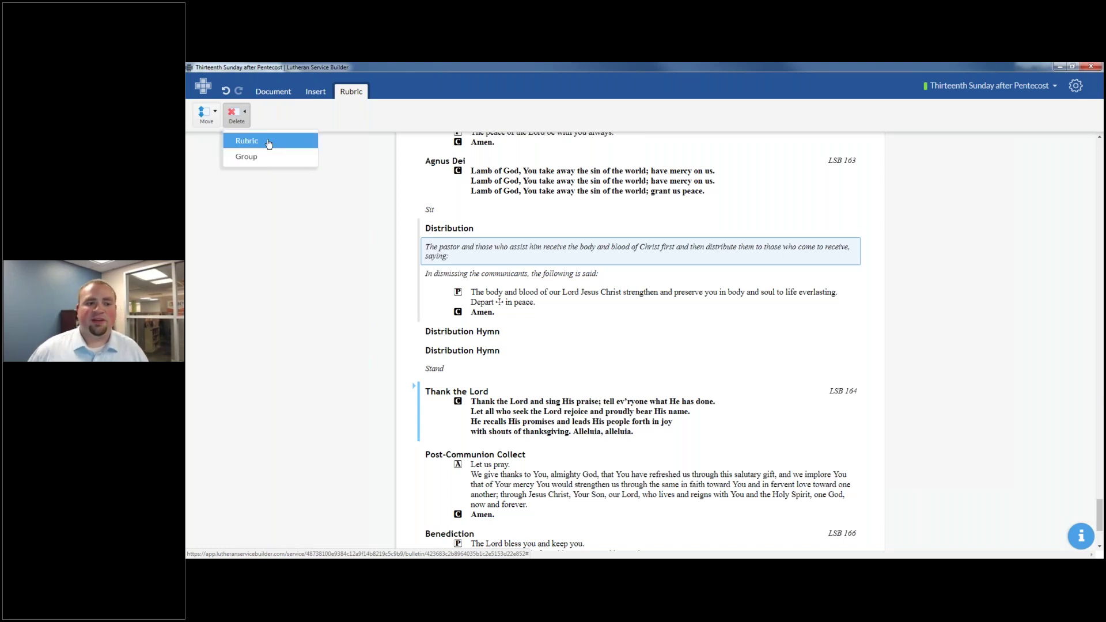
click(341, 170)
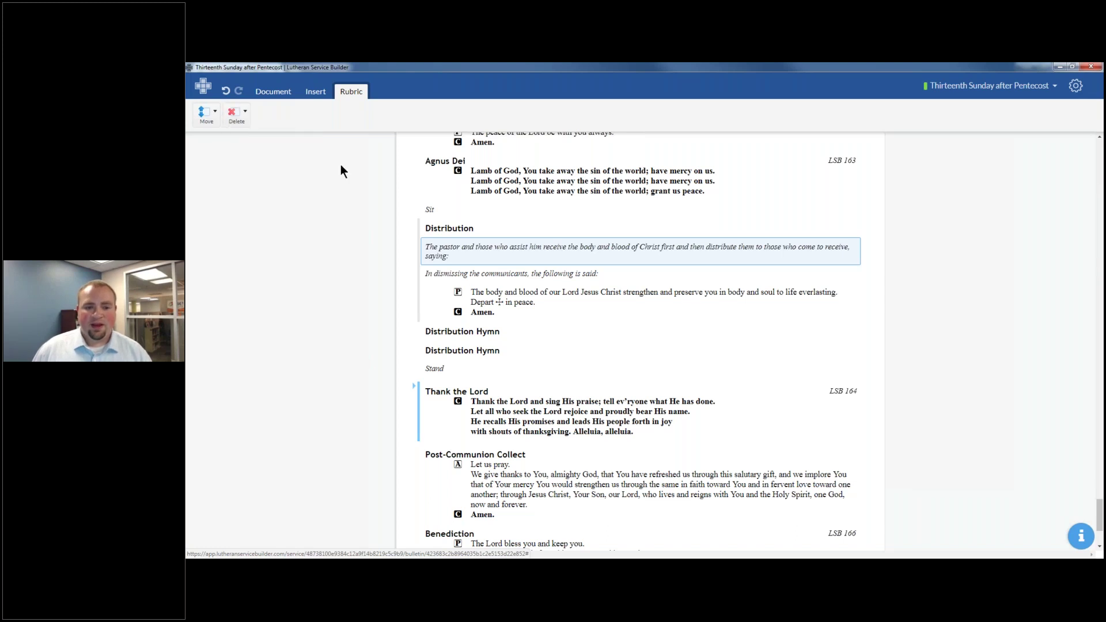
key(Delete)
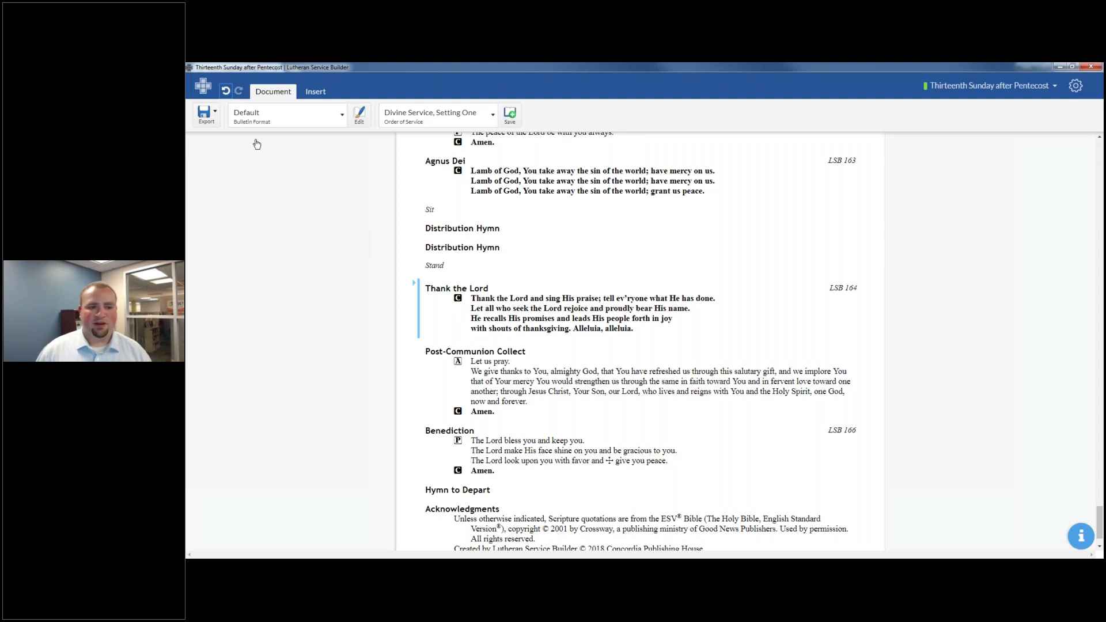
key(ctrl+z)
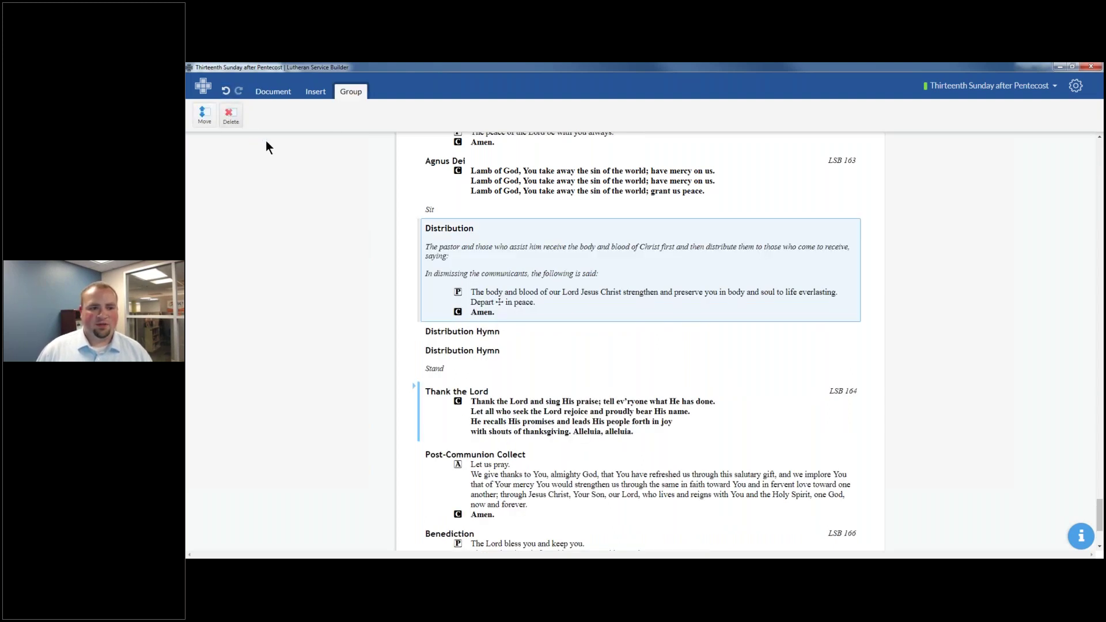
key(ctrl+y)
key(ctrl+z)
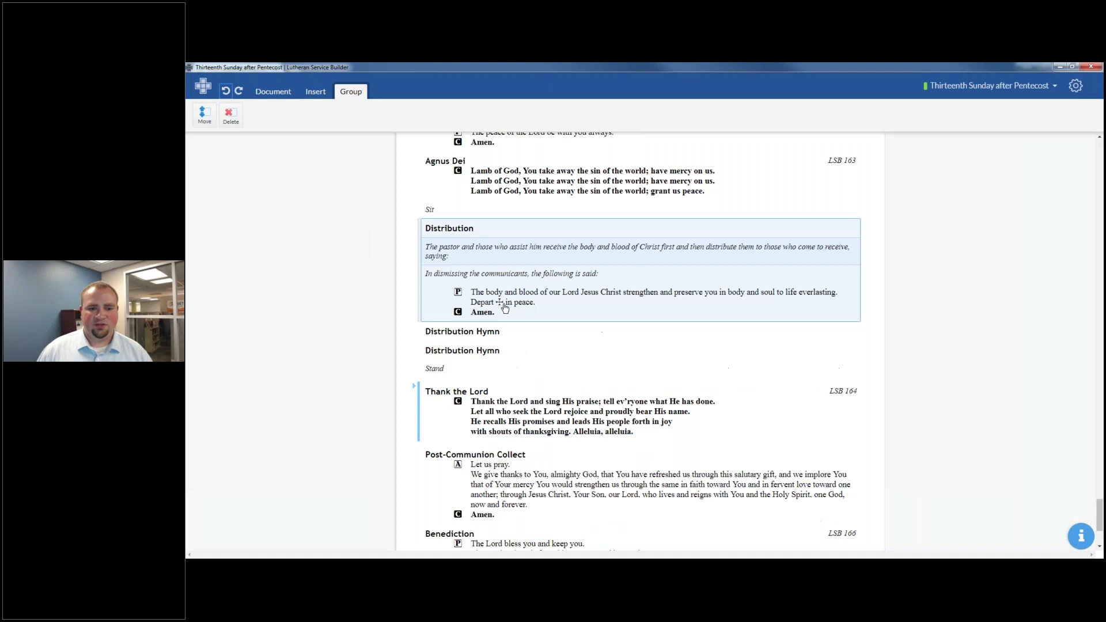
Delete only the rubric about the pastor and his assistants receiving the body and blood first from the Distribution group.
click(502, 255)
click(236, 114)
click(248, 142)
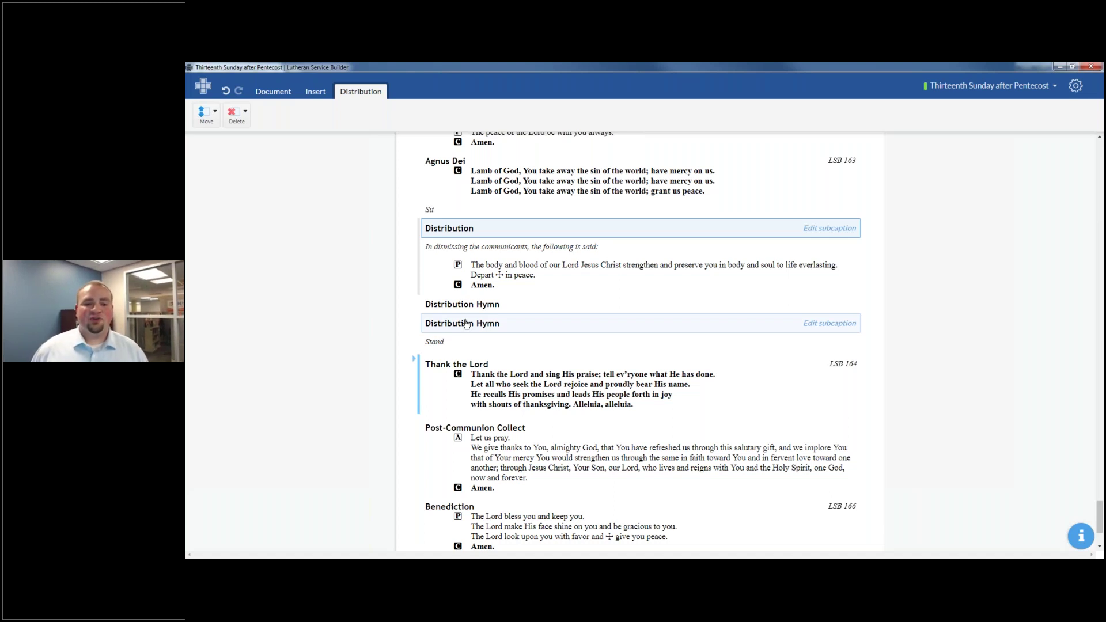
Save the edited service as a custom order of service named "My Divine Service, Setting One".
scroll(490, 294, up, 3)
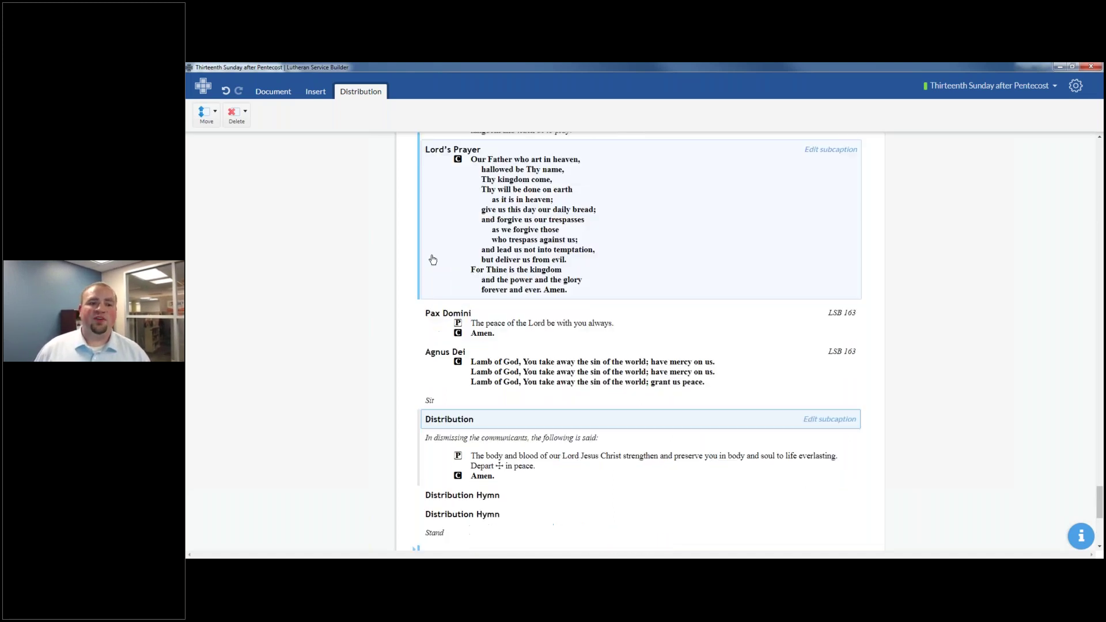
click(273, 91)
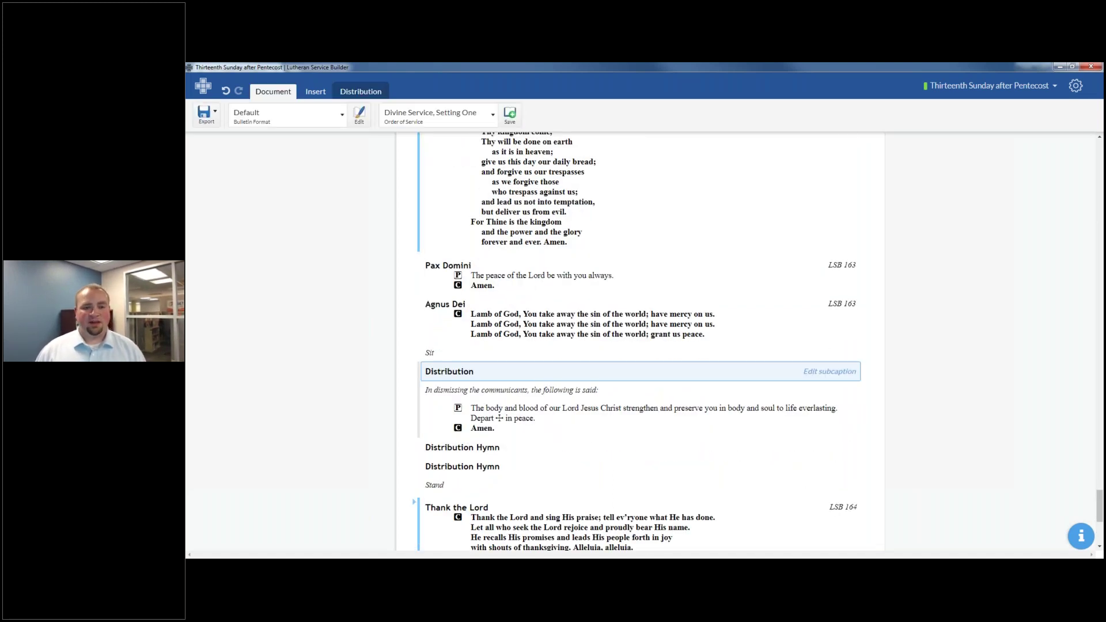
click(511, 119)
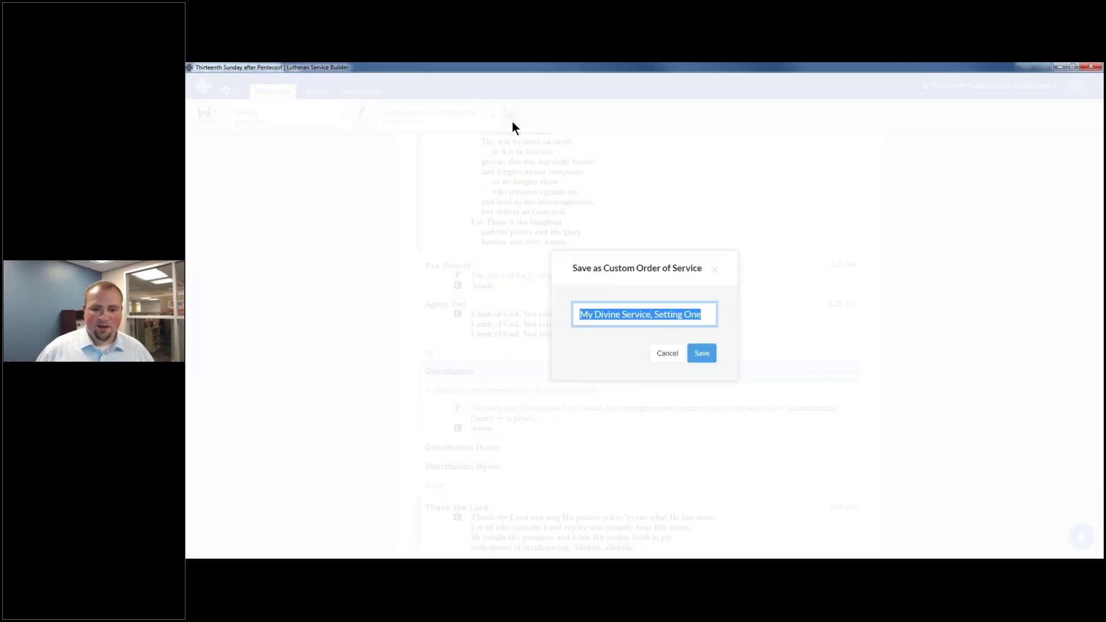
click(662, 315)
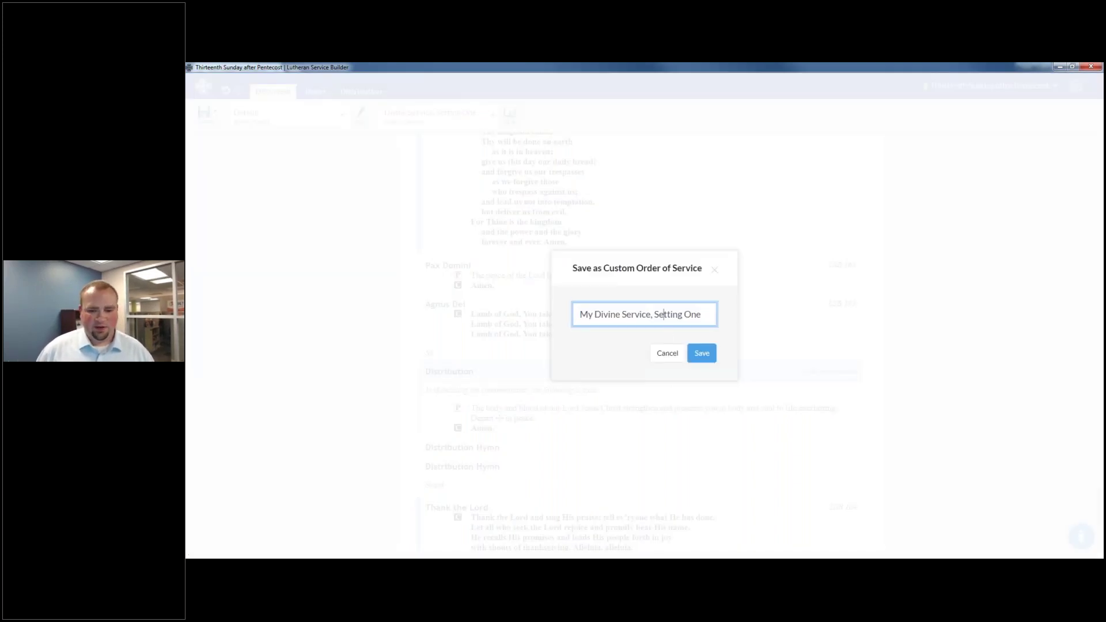
click(702, 354)
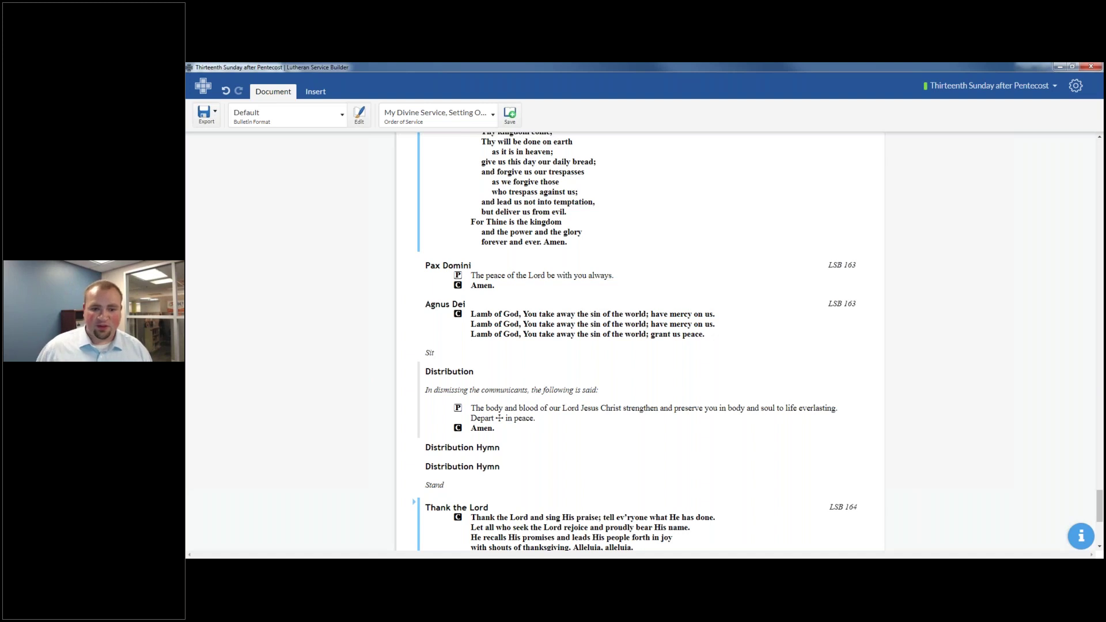
Return from the bulletin to the Service Plan of the Thirteenth Sunday after Pentecost.
scroll(697, 384, up, 1)
scroll(697, 384, up, 3)
scroll(697, 384, up, 1)
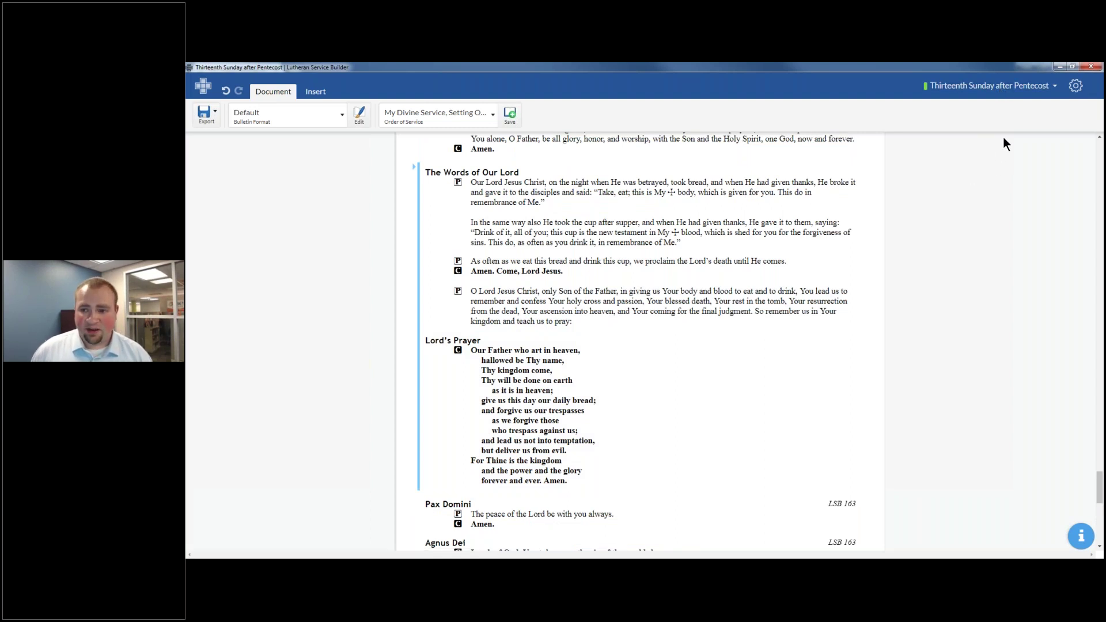
click(1011, 92)
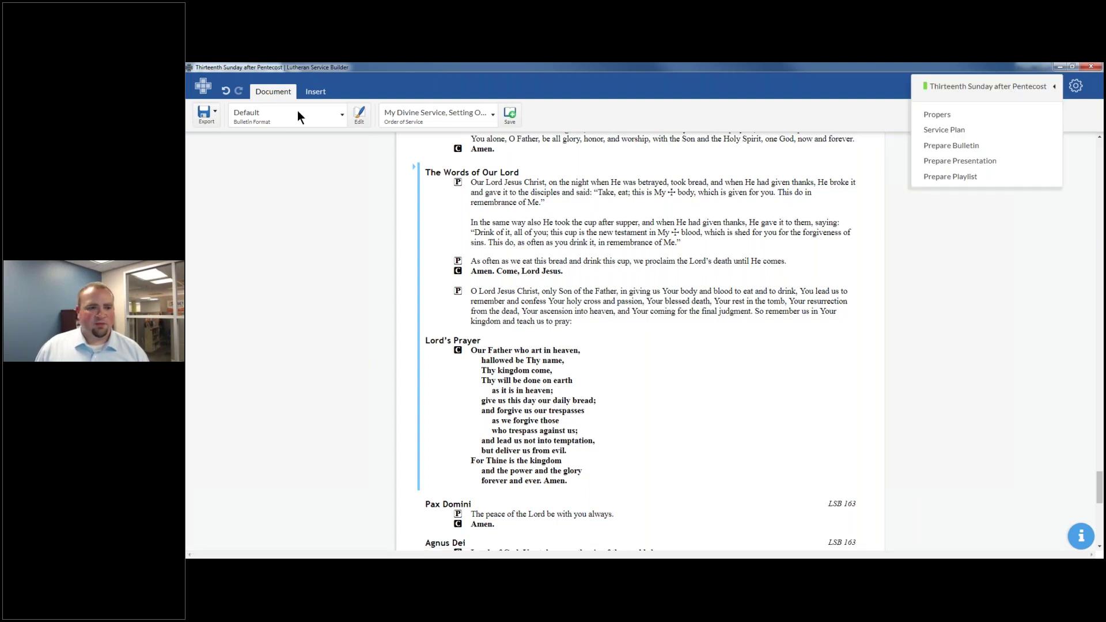
click(832, 106)
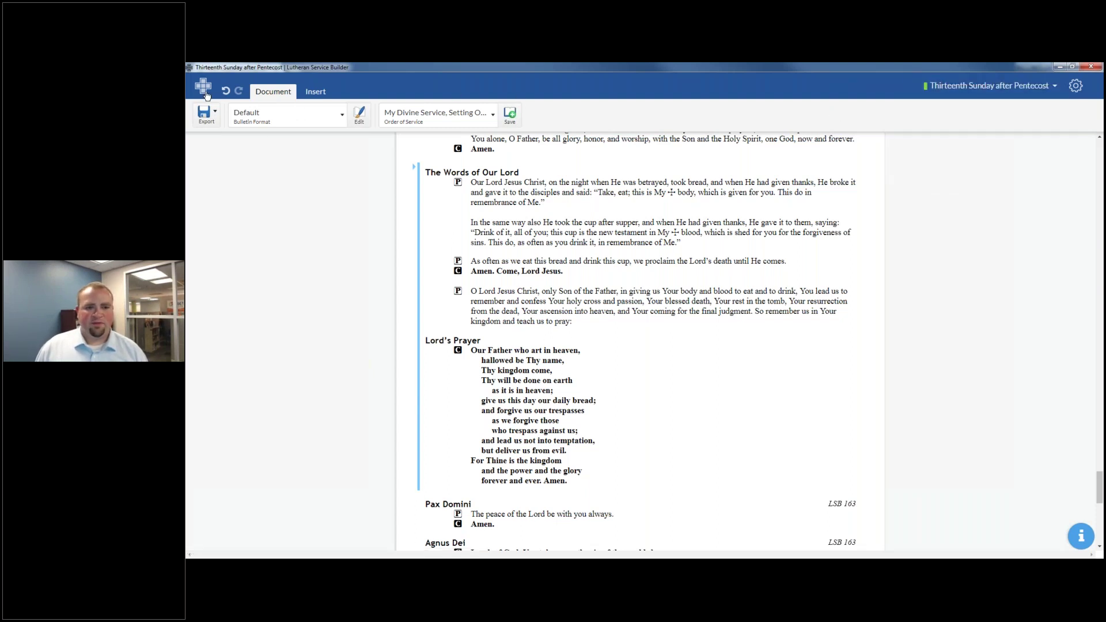
click(1013, 86)
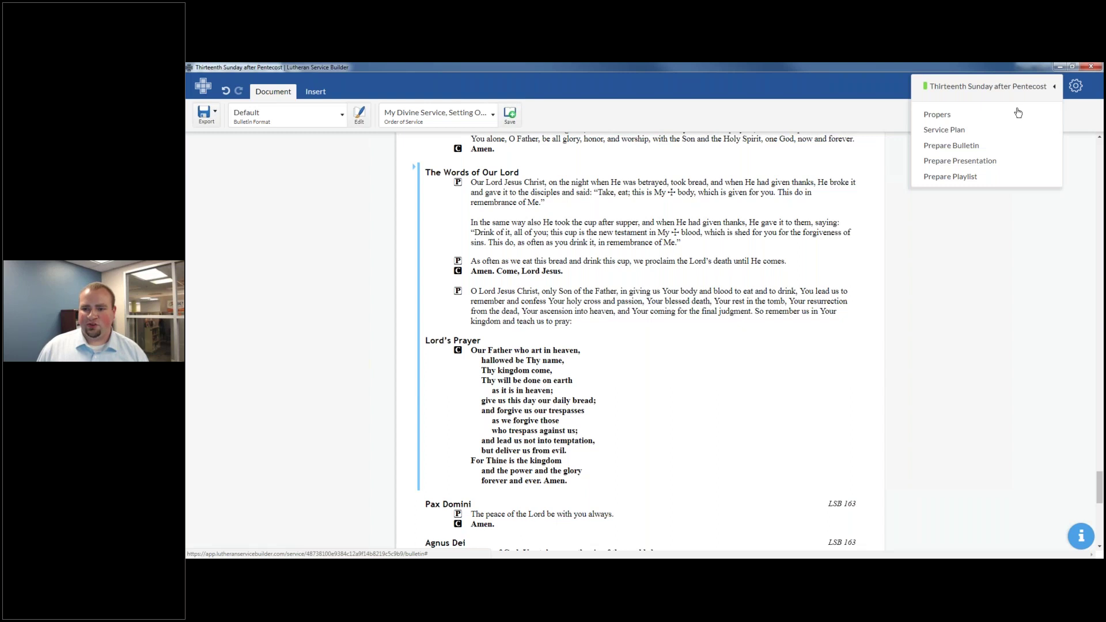
click(966, 132)
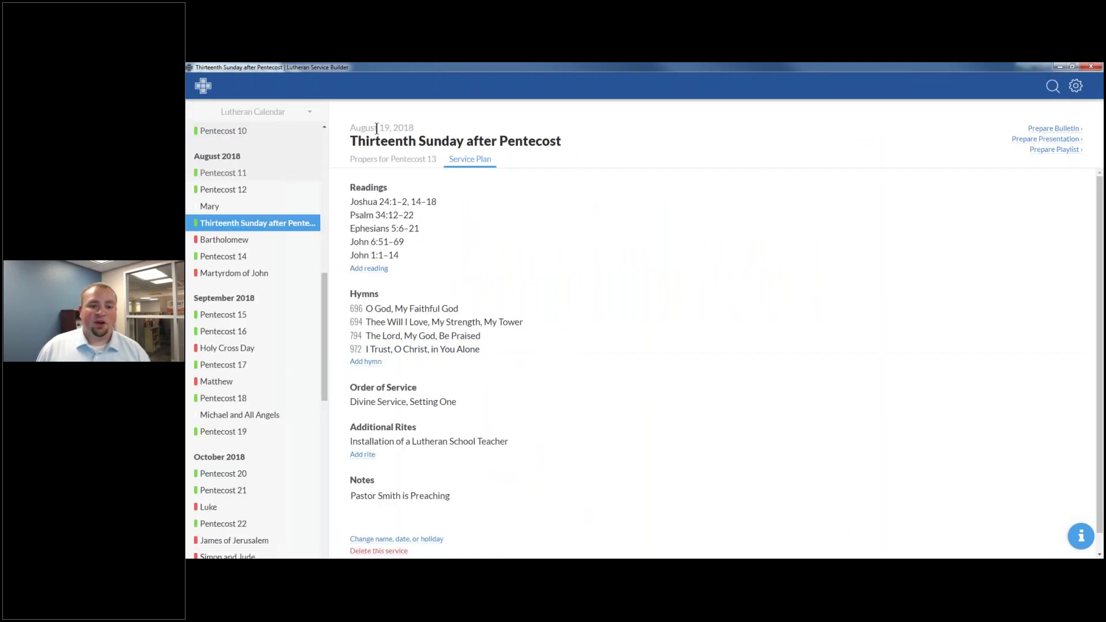
Rename the service to "Aug. 18-19 | Thirteenth Sunday after Pentecost" and save the change.
click(359, 537)
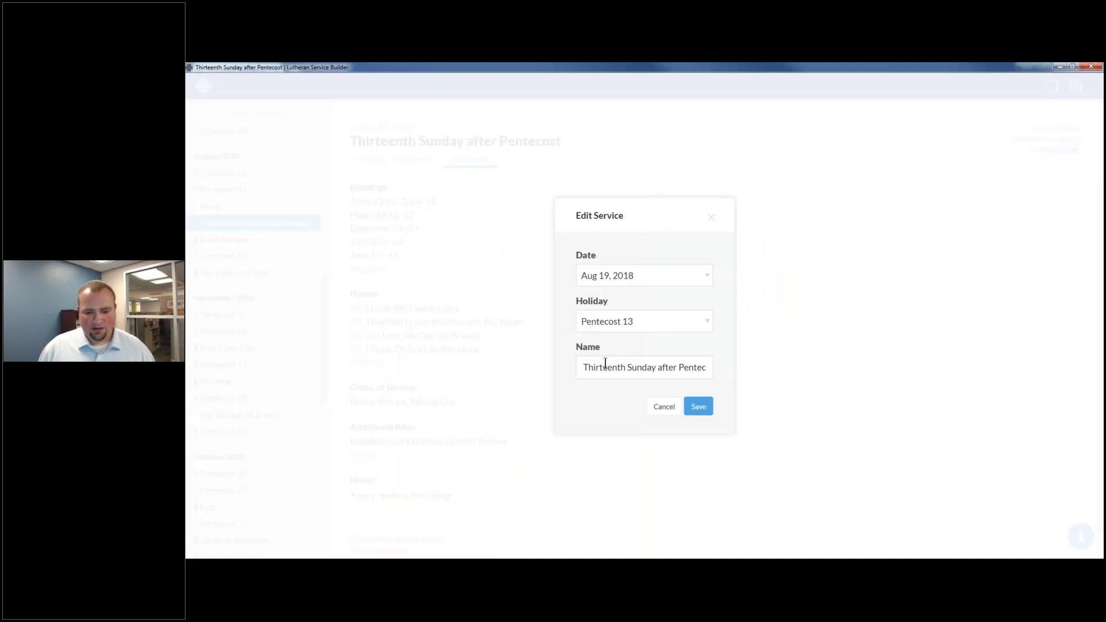
click(601, 371)
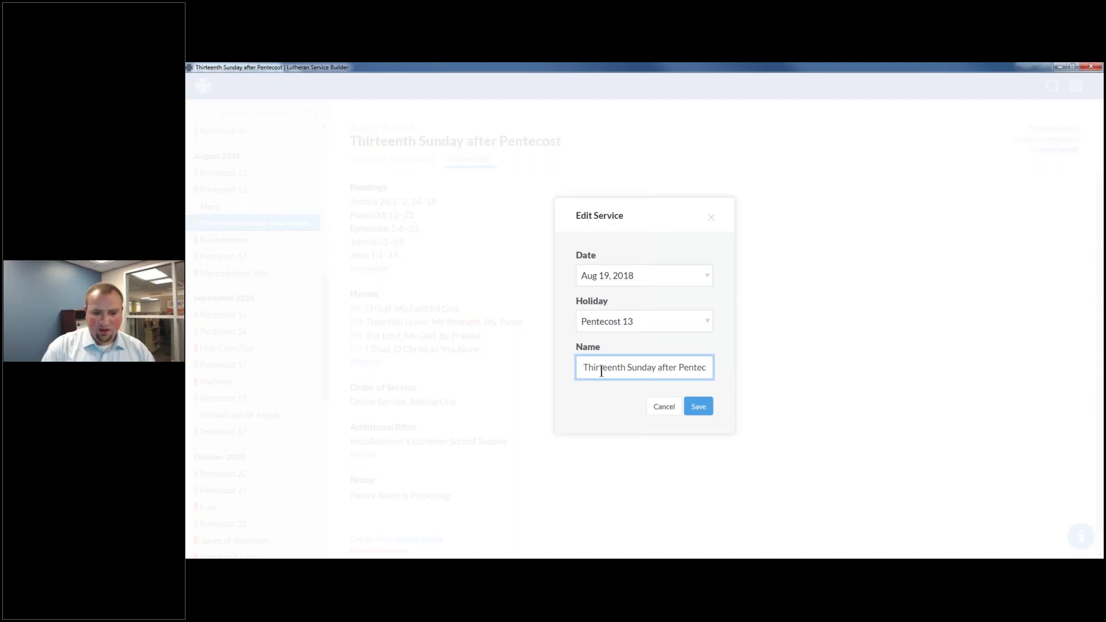
text(Au)
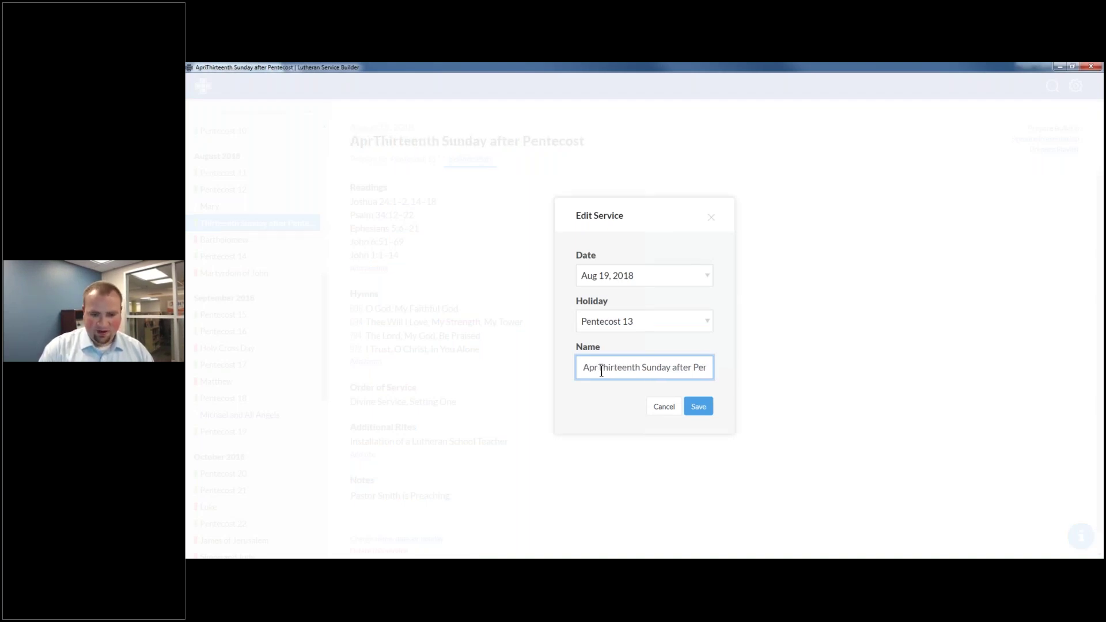
text(g)
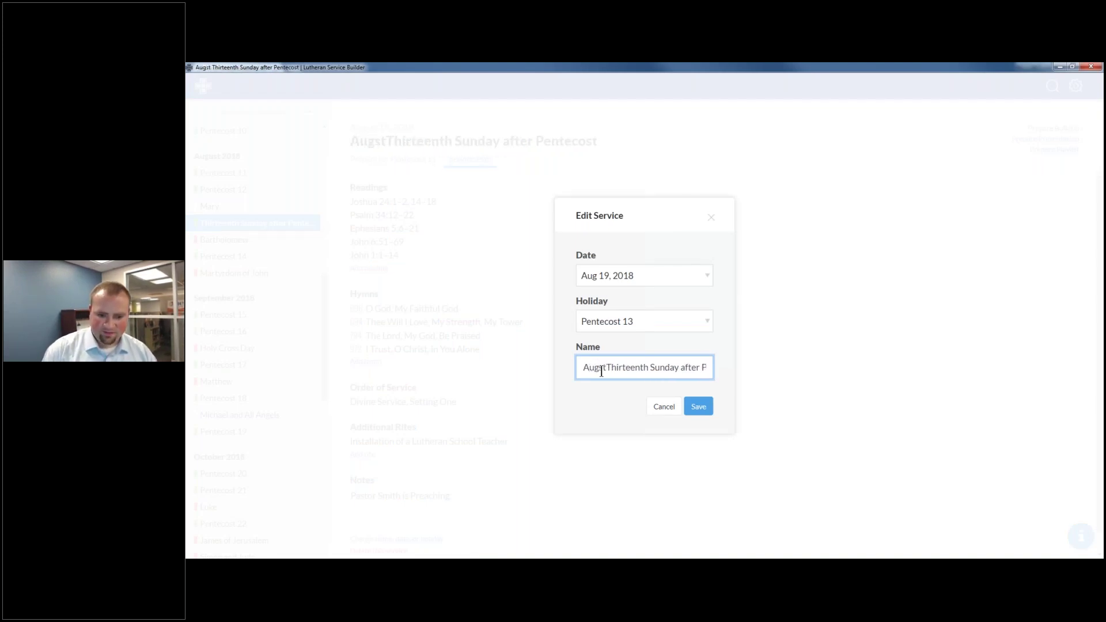
text( 18-19)
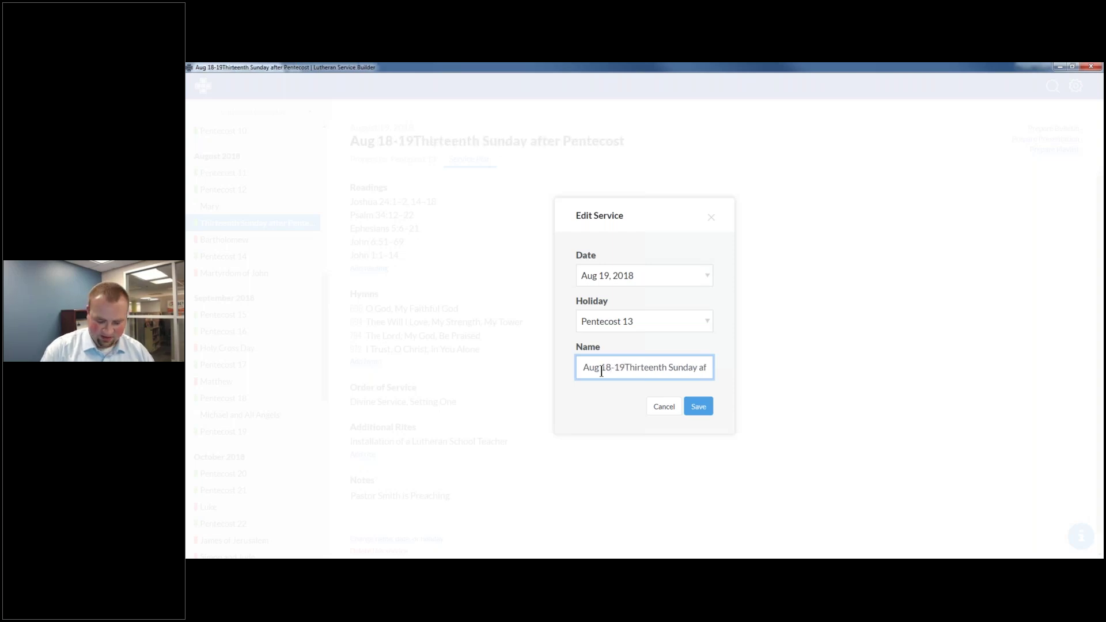
text( | )
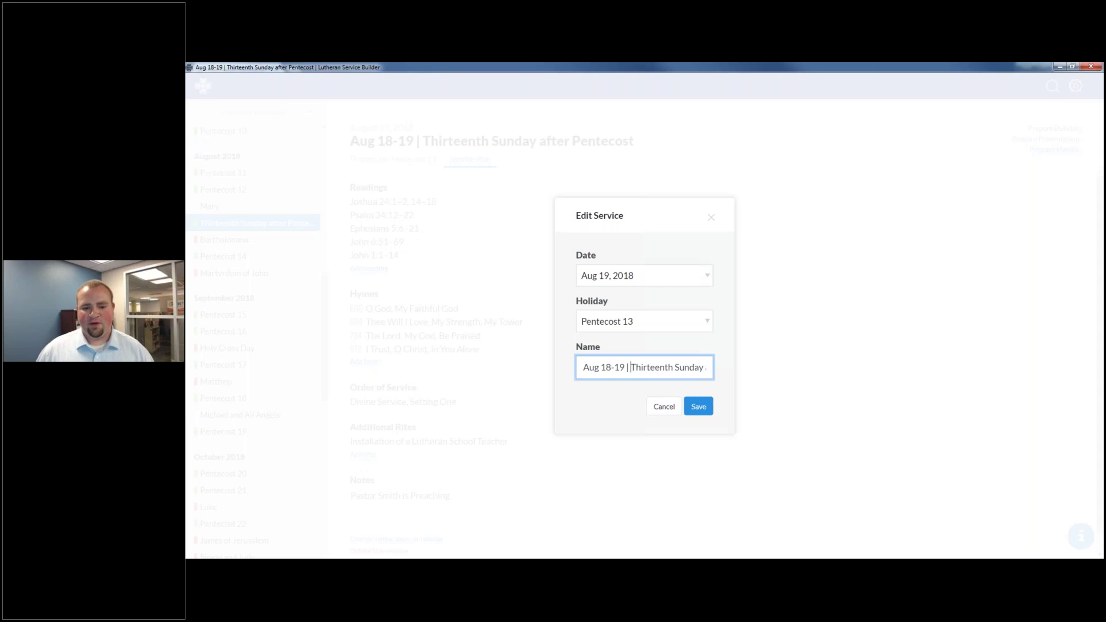
text(.)
click(704, 406)
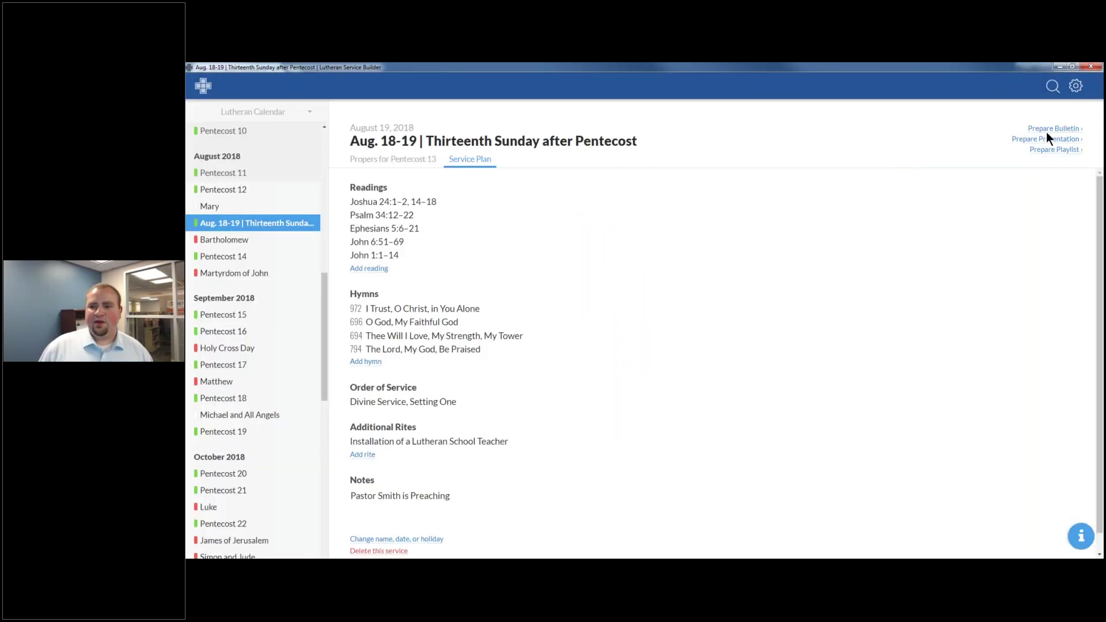
Prepare the presentation for the service and open the first slide of hymn 694, "Thee Will I Love, My Strength, My Tower".
click(1046, 139)
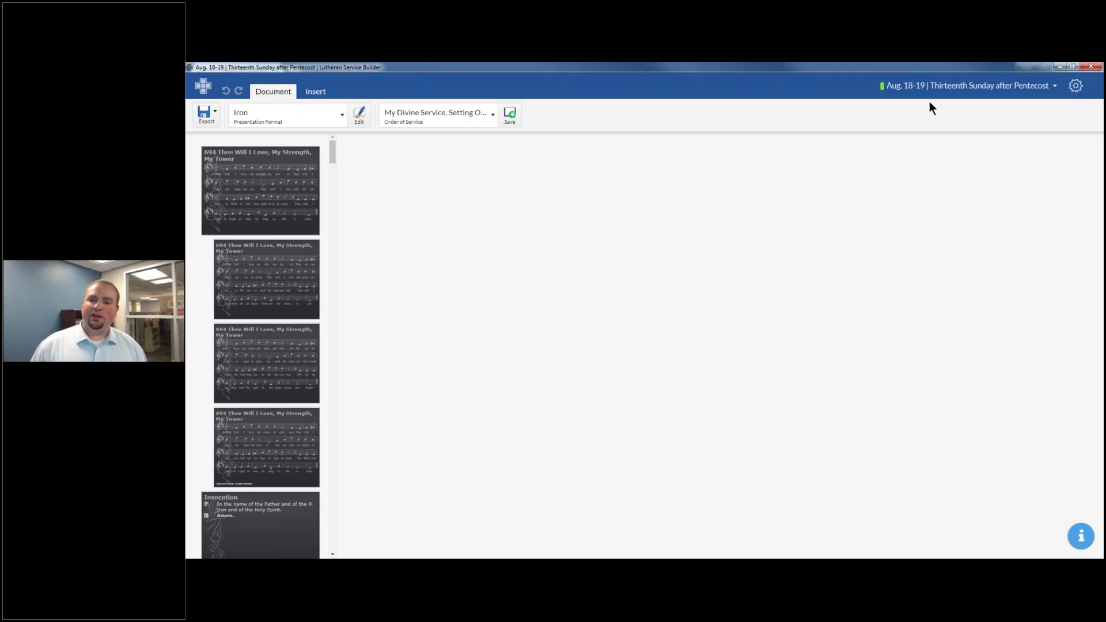
click(968, 86)
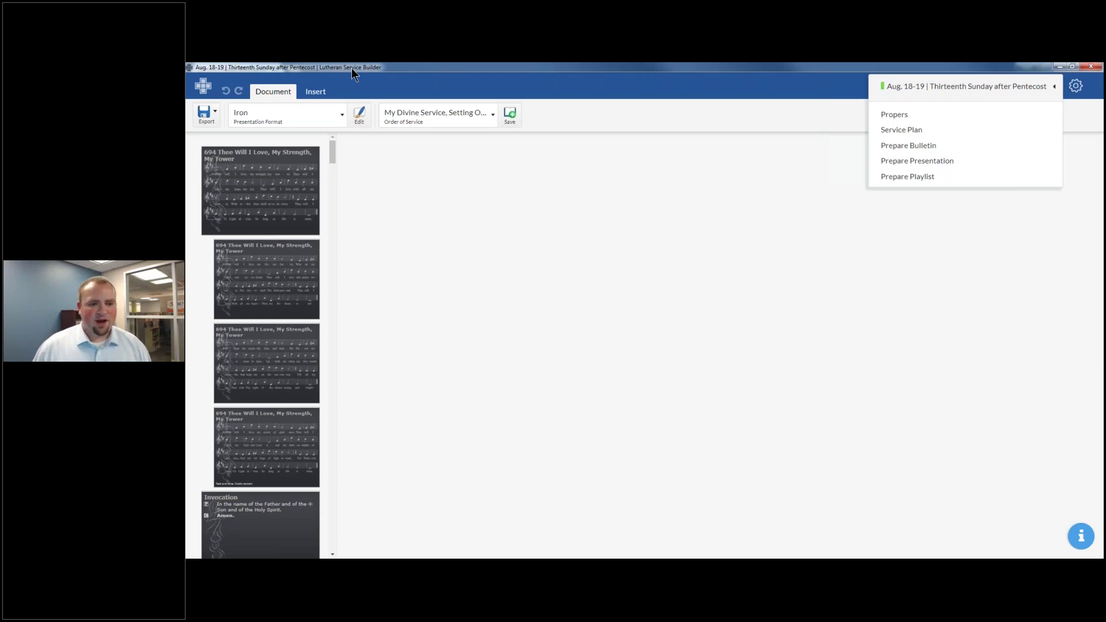
click(313, 197)
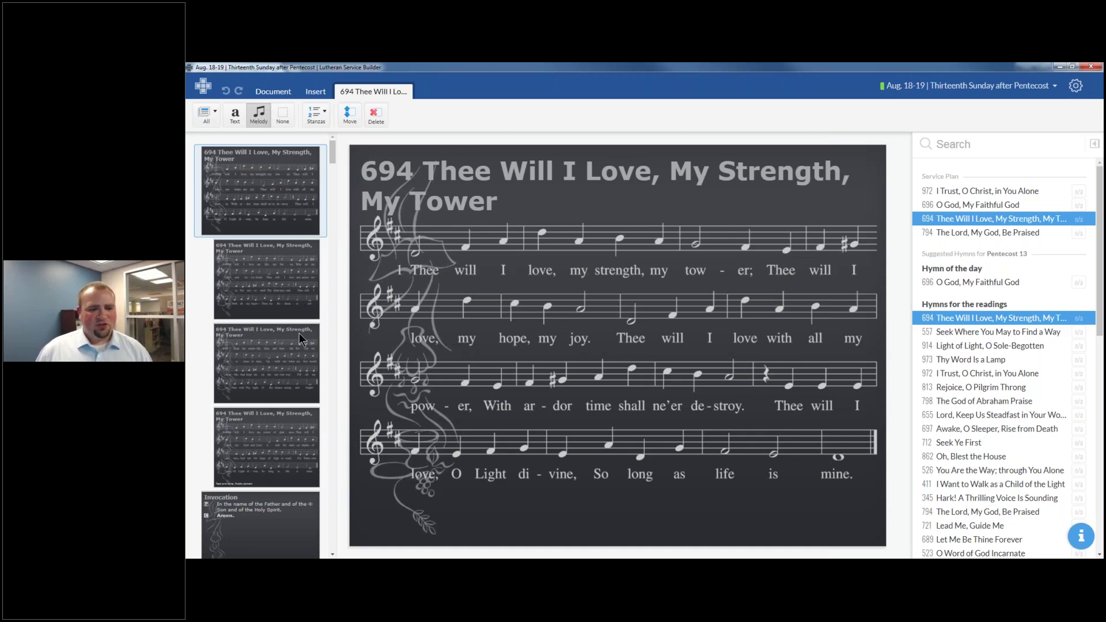
Examine the opening presentation slides from hymn 694 through the Invocation, Exhortation and Confession of Sins, and return to the first slide.
scroll(300, 226, down, 4)
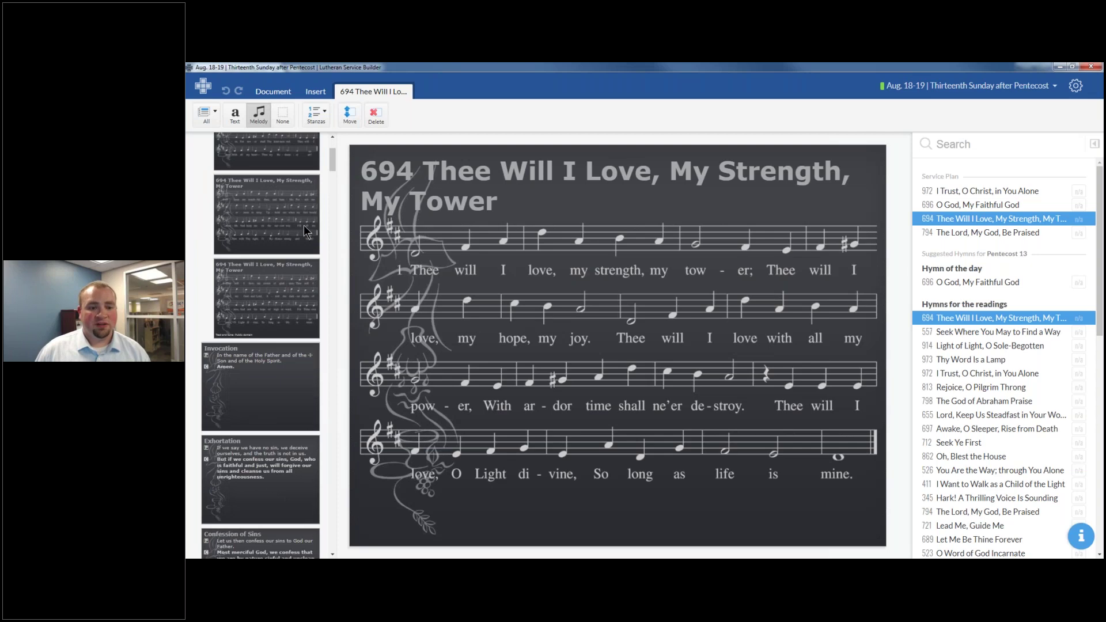
scroll(264, 254, down, 4)
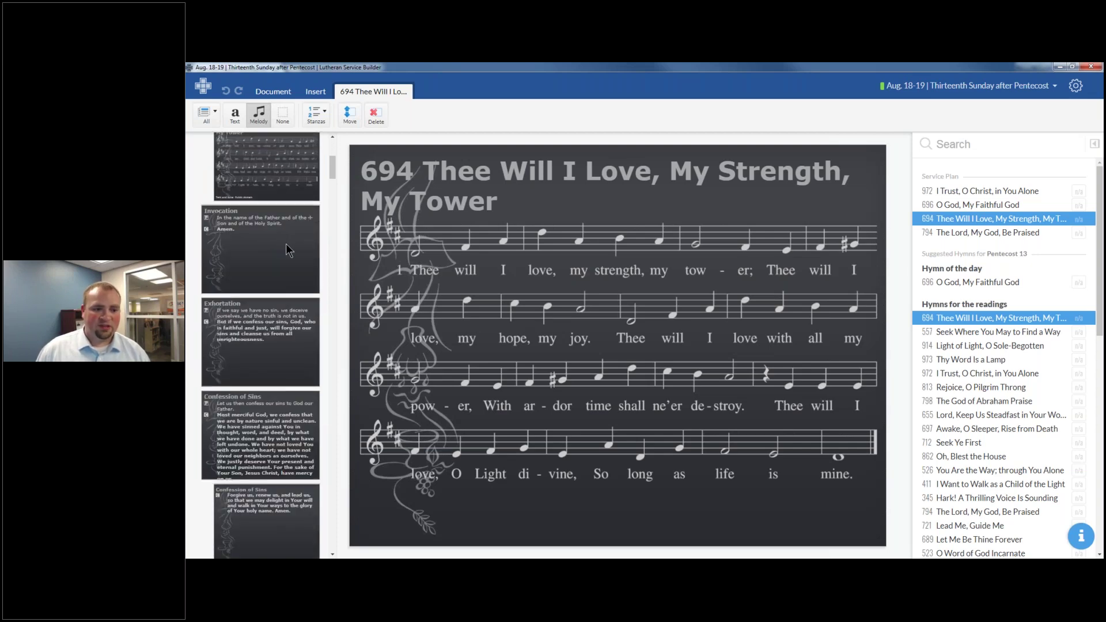
click(286, 244)
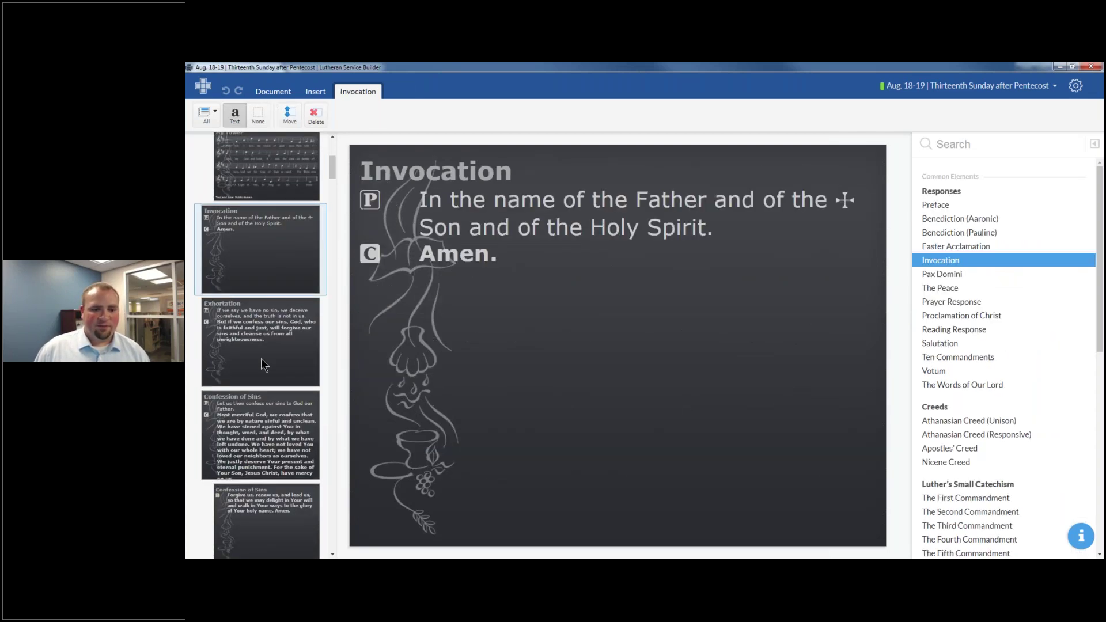
click(261, 358)
scroll(271, 364, down, 1)
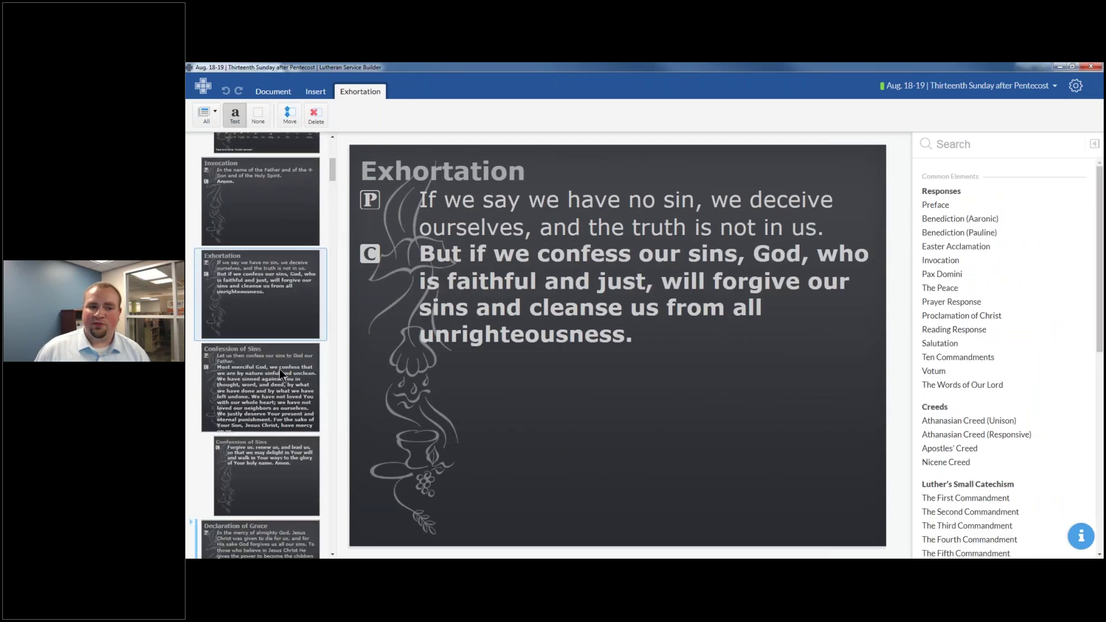
click(278, 368)
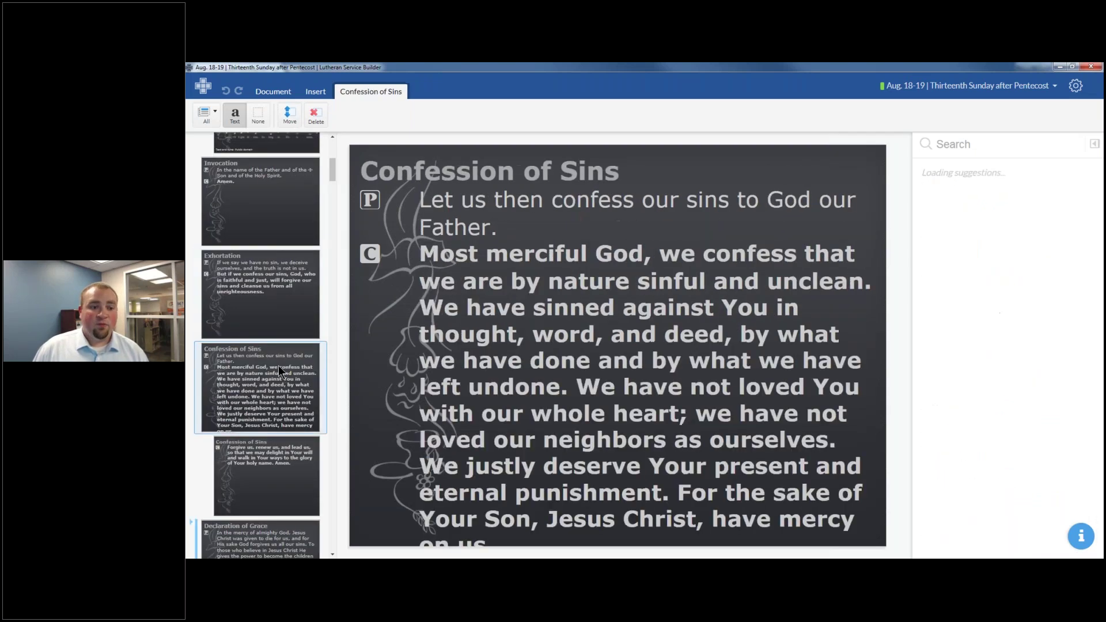
scroll(278, 365, up, 10)
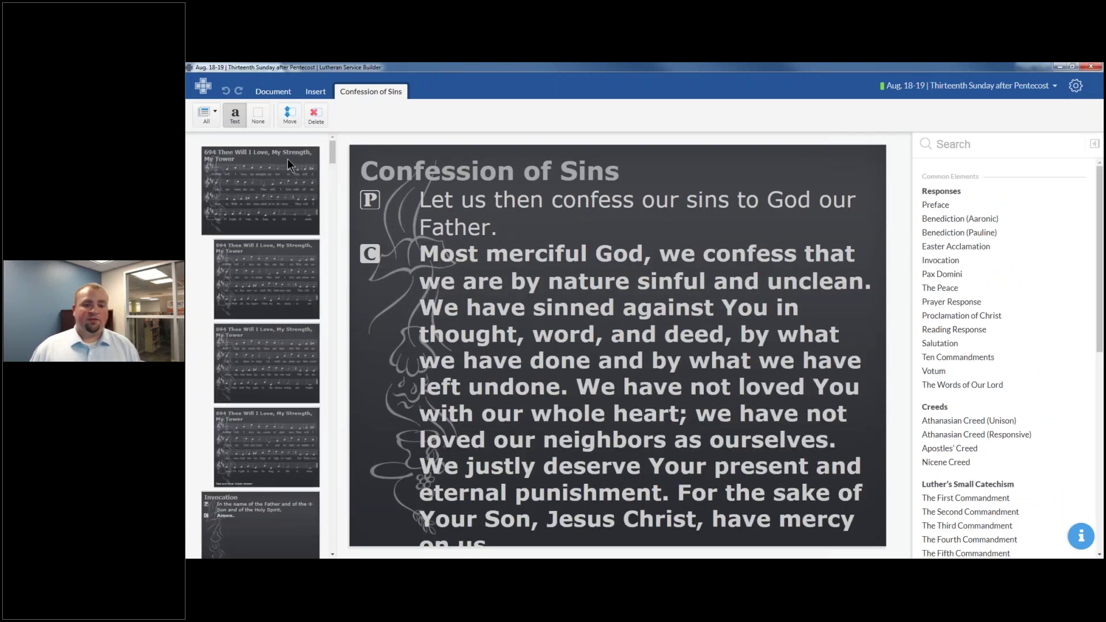
click(293, 173)
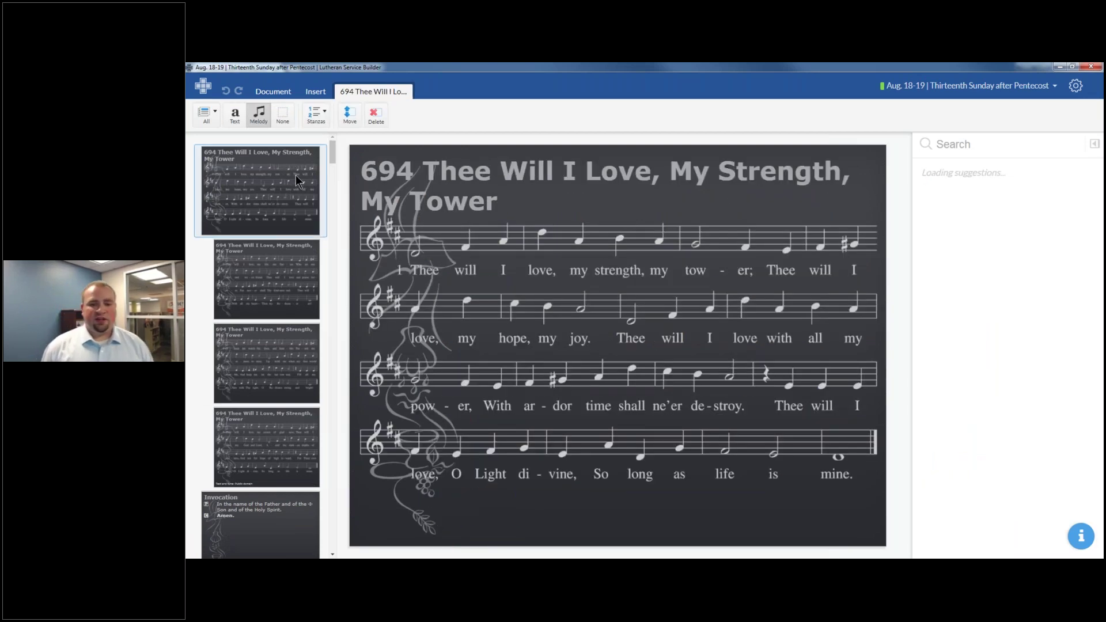
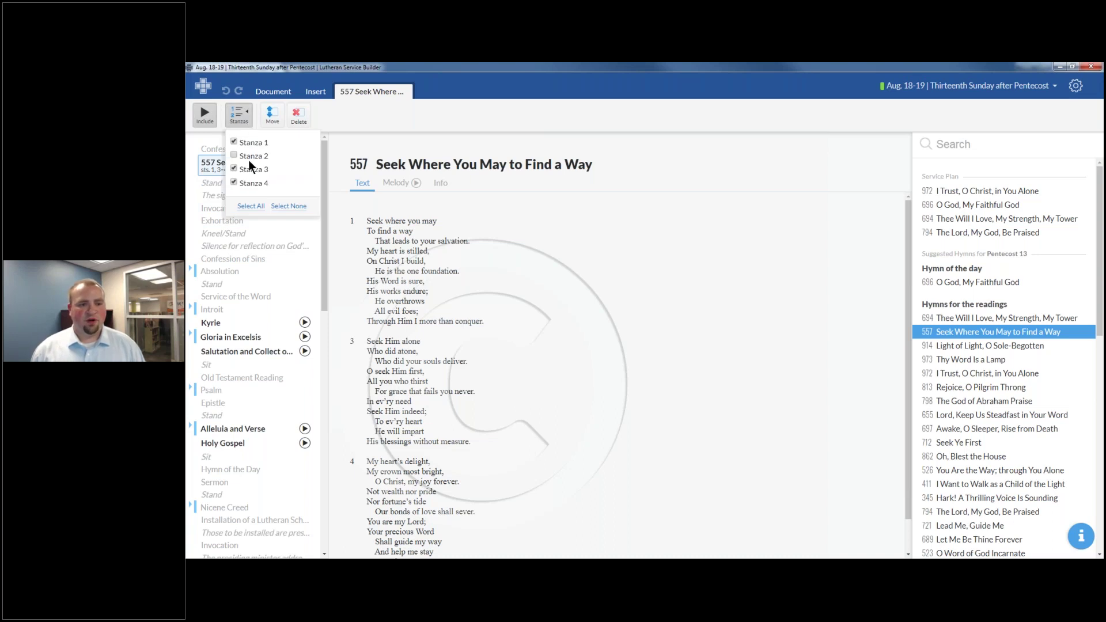
Include stanza 2 of hymn 557, "Seek Where You May to Find a Way", in the playlist and look through the remaining service elements.
click(253, 156)
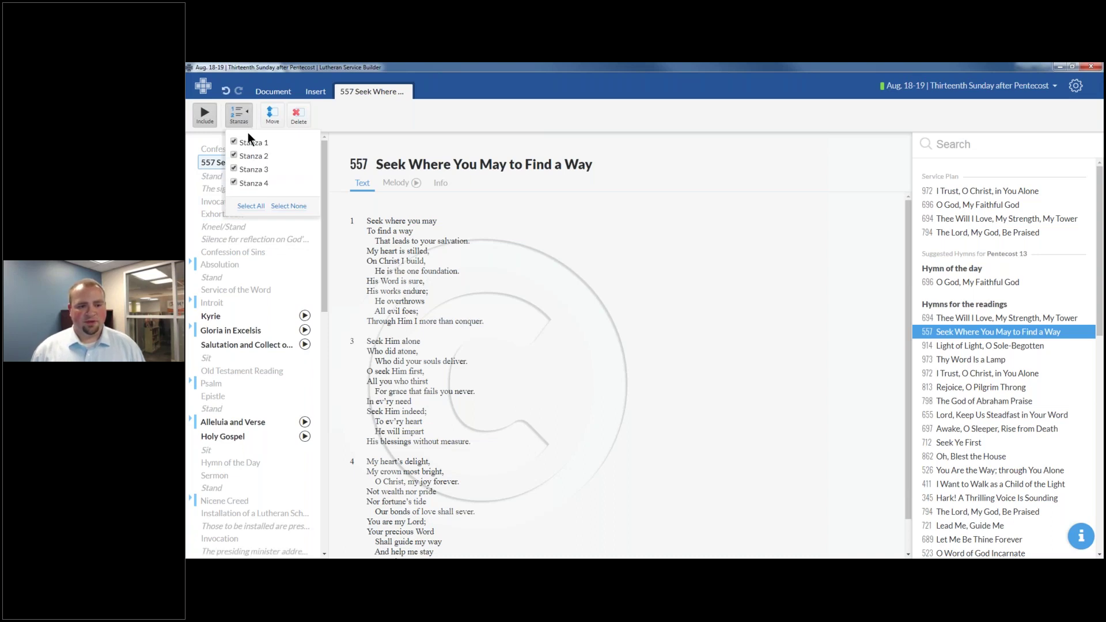
click(402, 122)
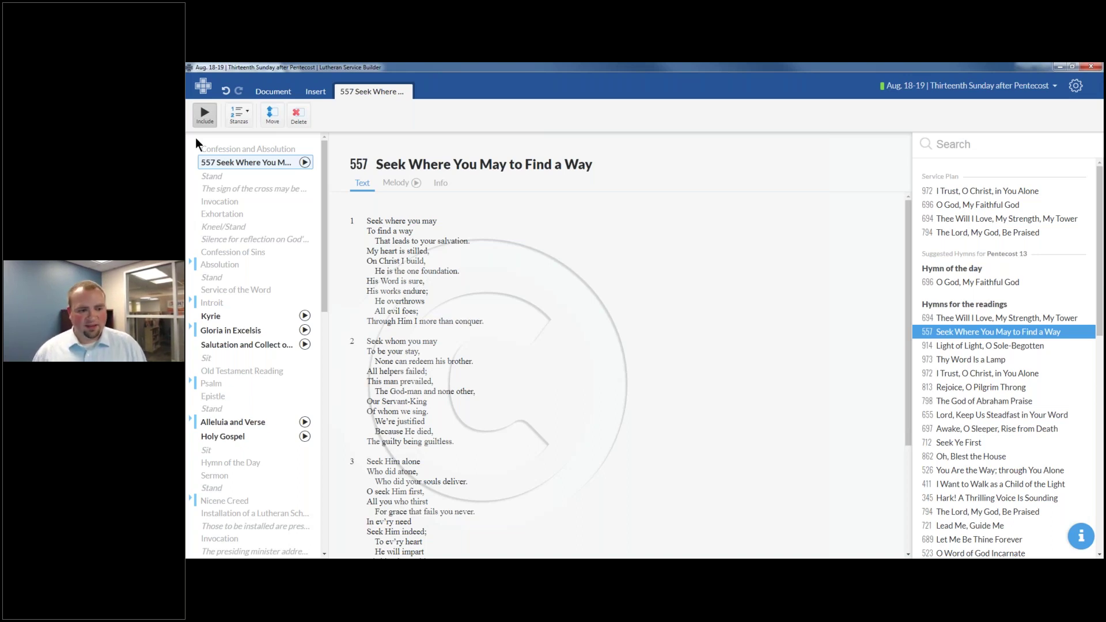
scroll(257, 345, down, 3)
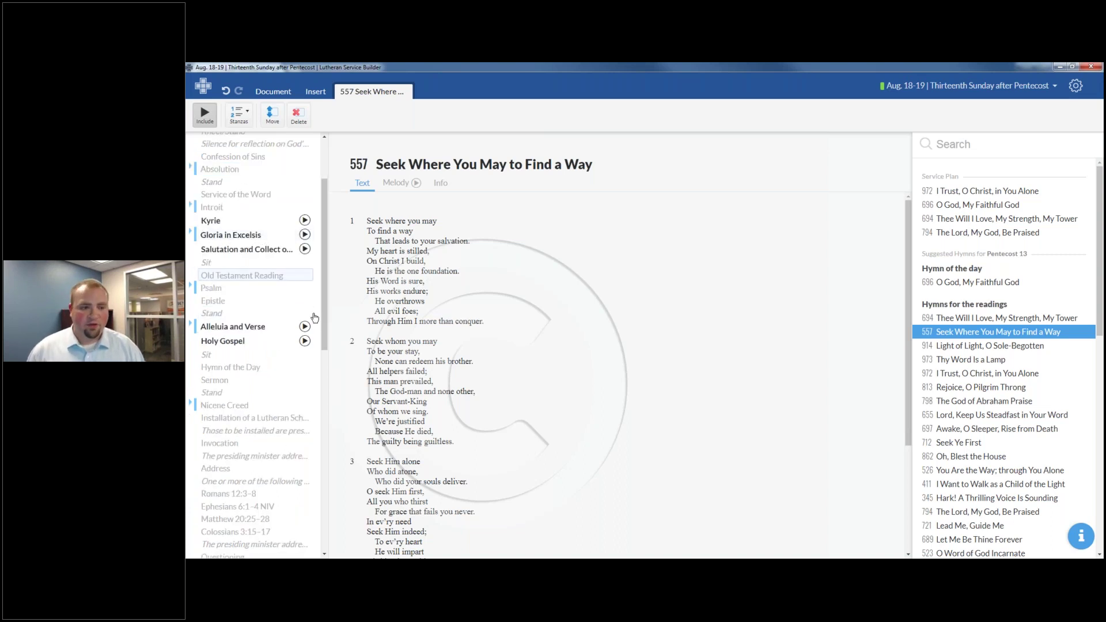
scroll(305, 330, down, 13)
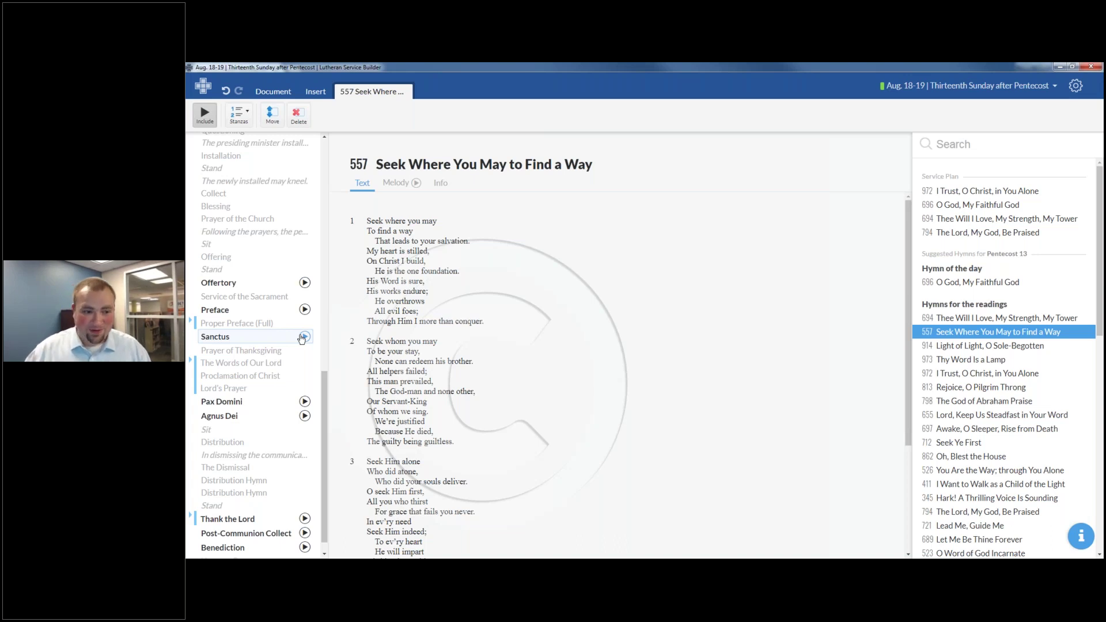
scroll(291, 287, up, 3)
scroll(291, 286, up, 7)
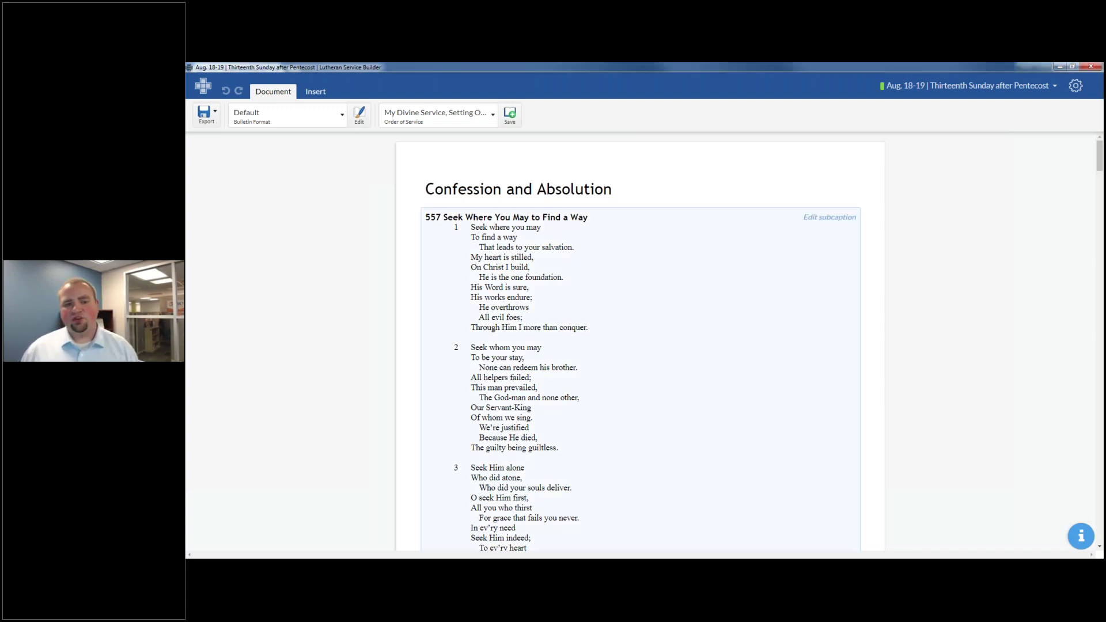
Show hymn 557, "Seek Where You May to Find a Way", with its melody instead of text only in the bulletin.
click(569, 306)
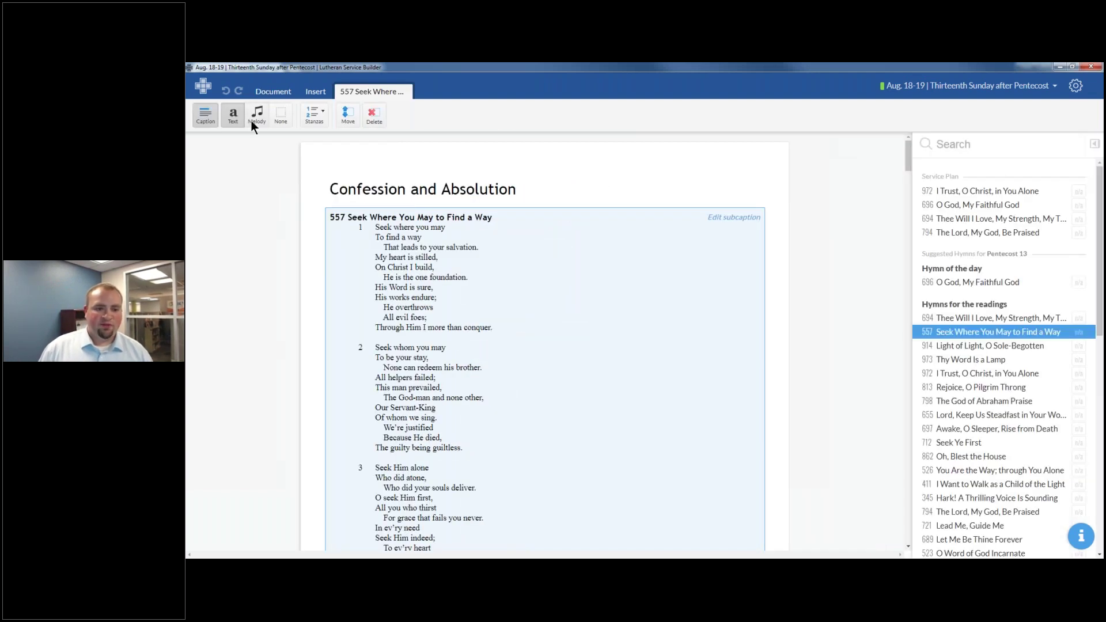
click(251, 120)
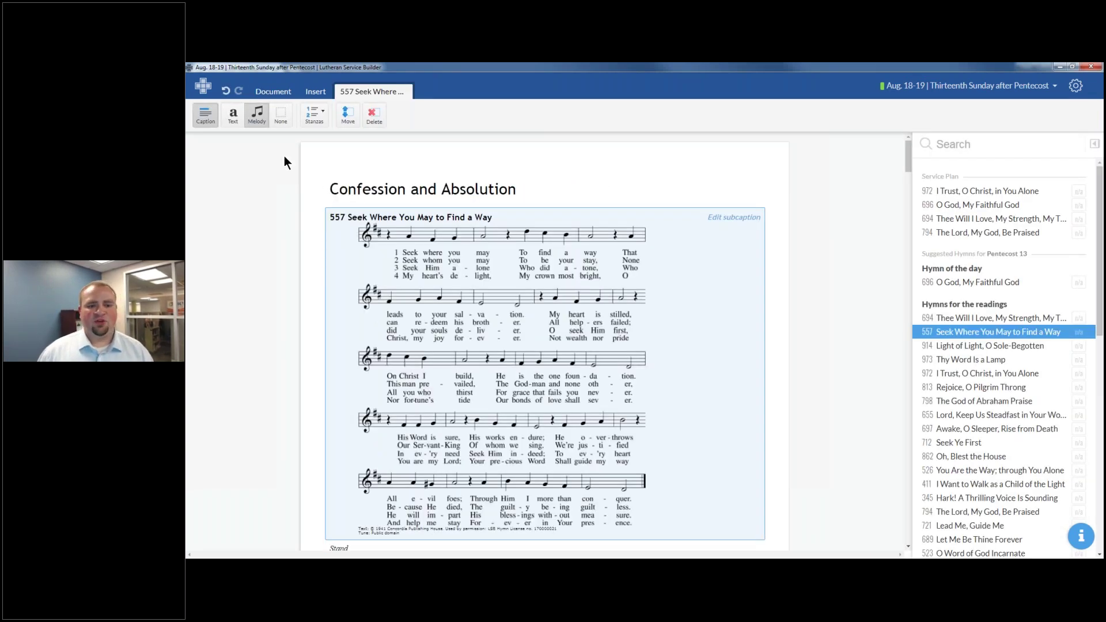
scroll(393, 199, down, 3)
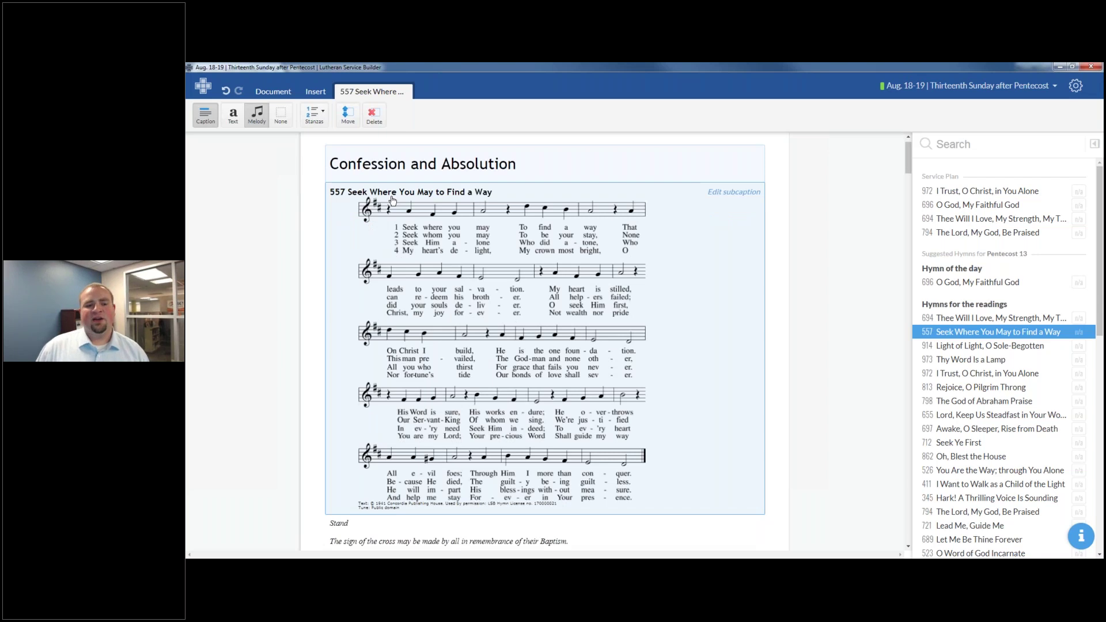
scroll(421, 203, down, 2)
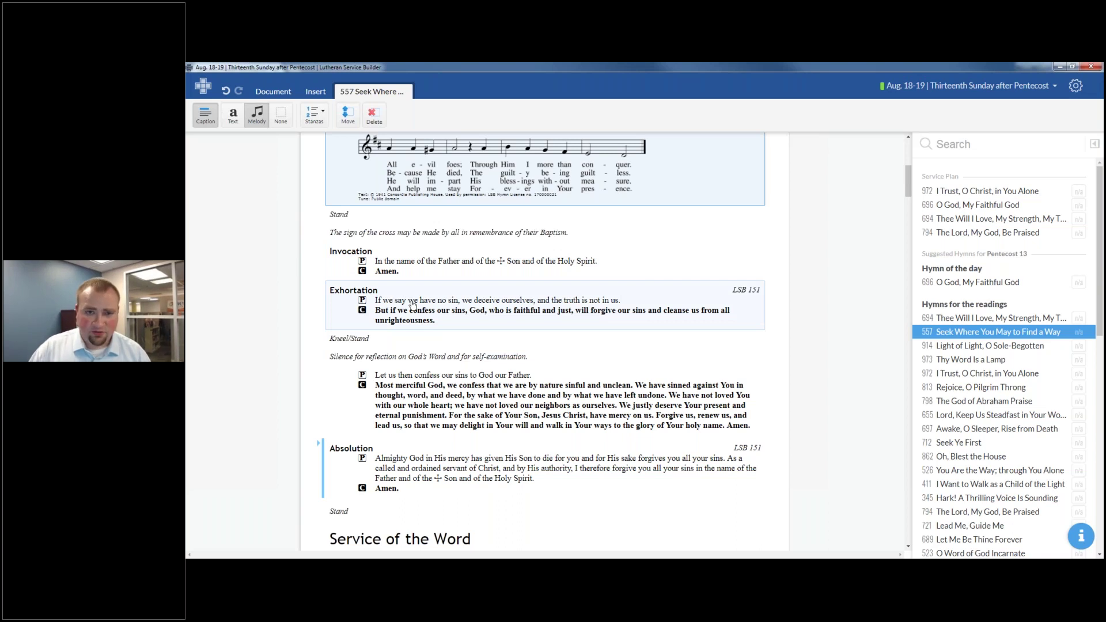
Set the bulletin format to Creative Worship.
click(266, 95)
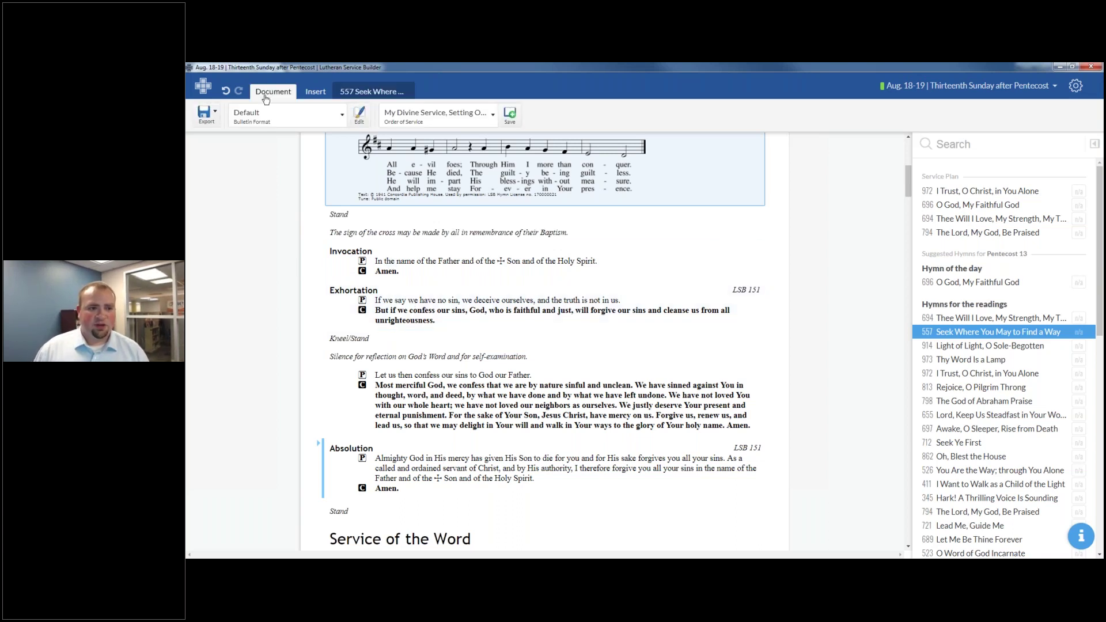
click(341, 115)
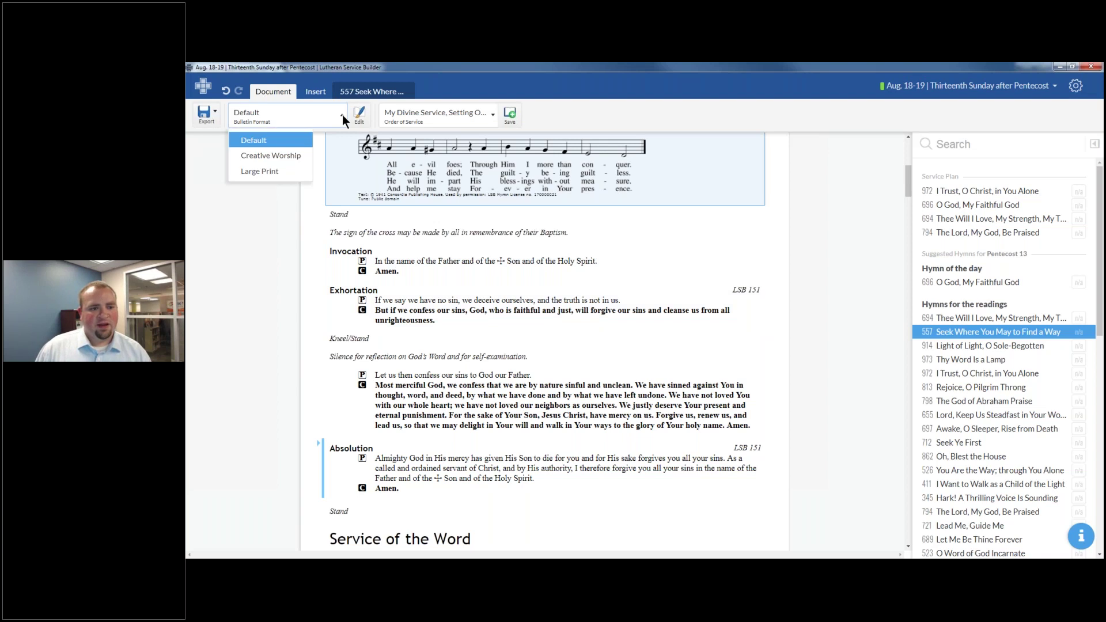
click(284, 156)
Examine the headings, rubrics and text styling of the bulletin from the opening hymn through the Old Testament Reading.
scroll(534, 354, down, 3)
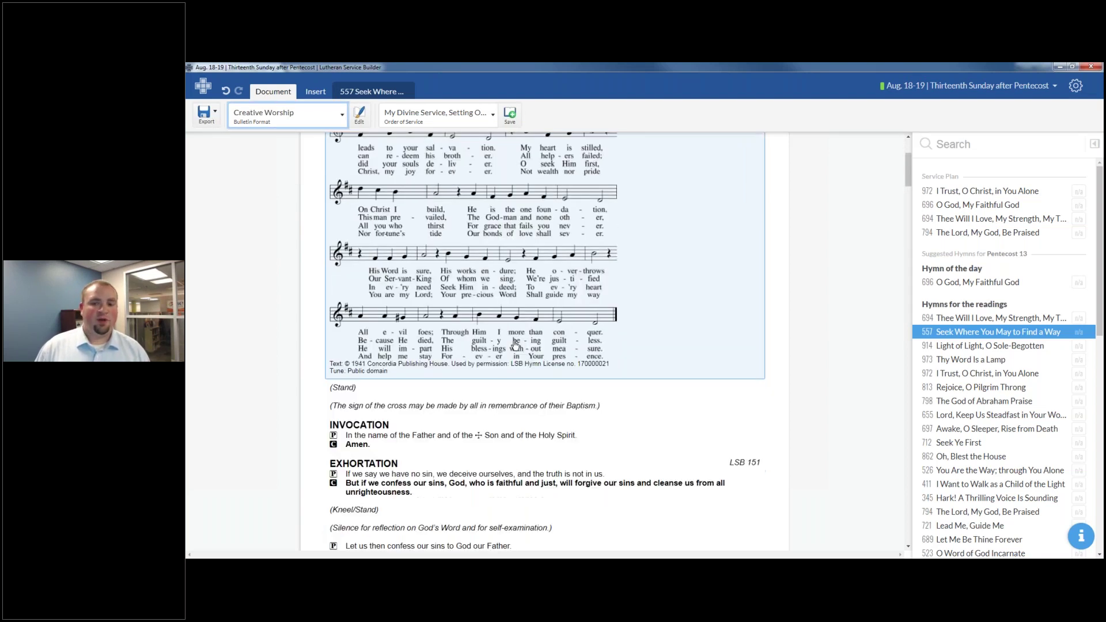
scroll(524, 340, down, 10)
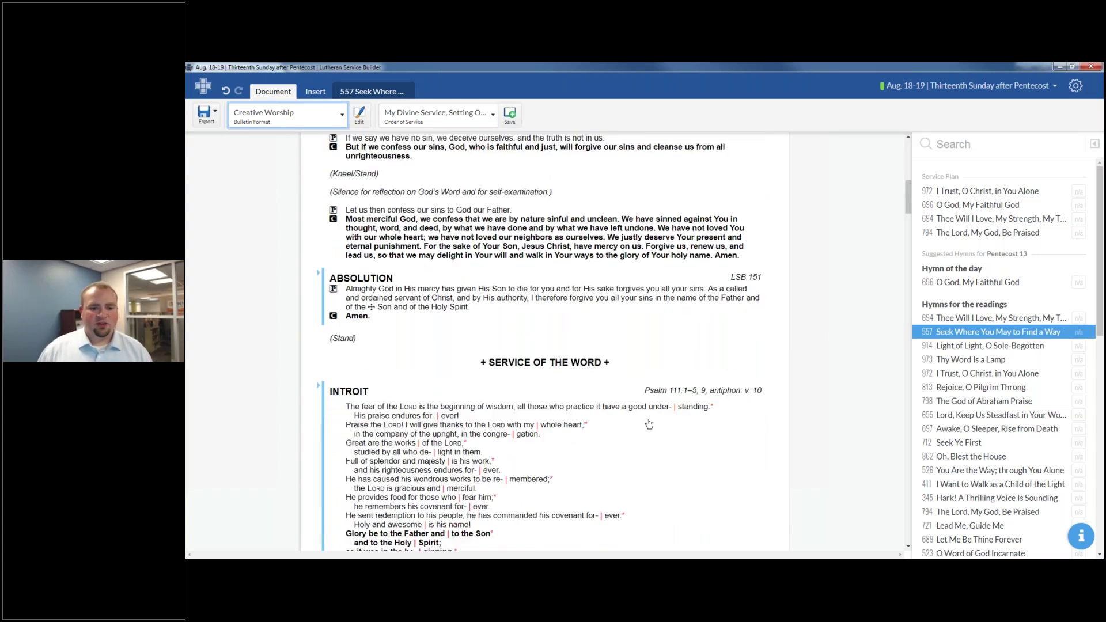
scroll(553, 402, down, 8)
scroll(585, 217, up, 3)
scroll(585, 218, up, 3)
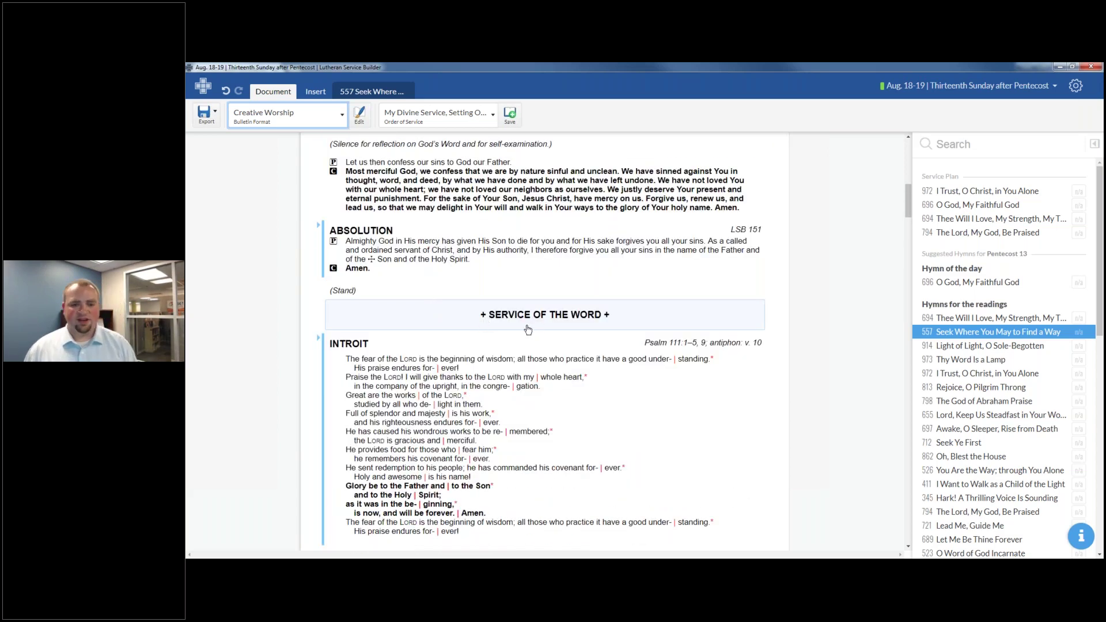
scroll(528, 329, down, 7)
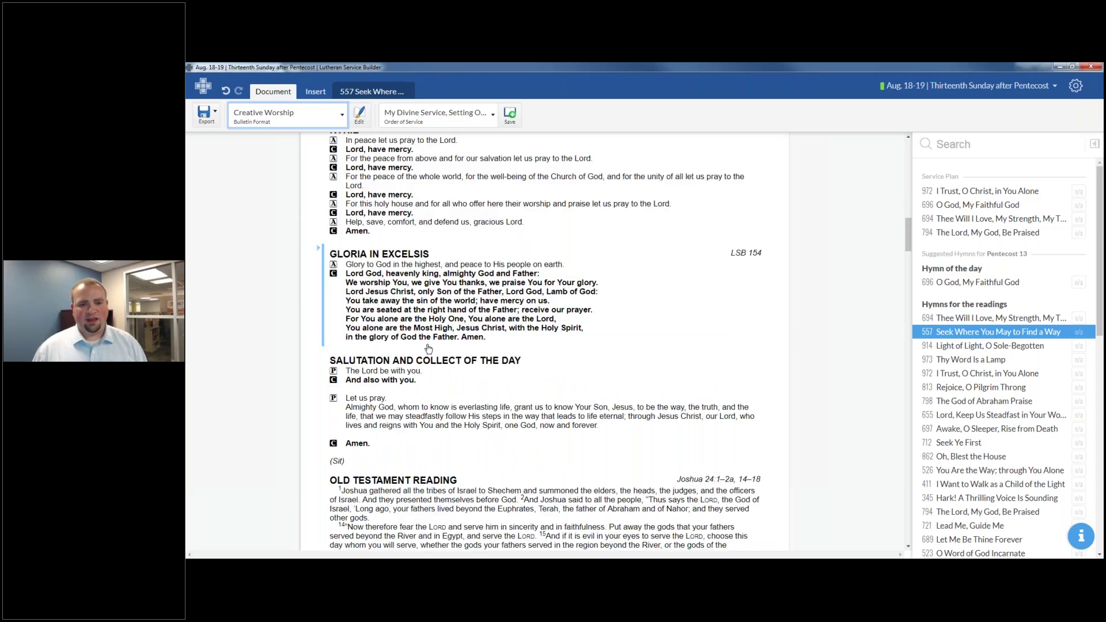
scroll(445, 313, up, 10)
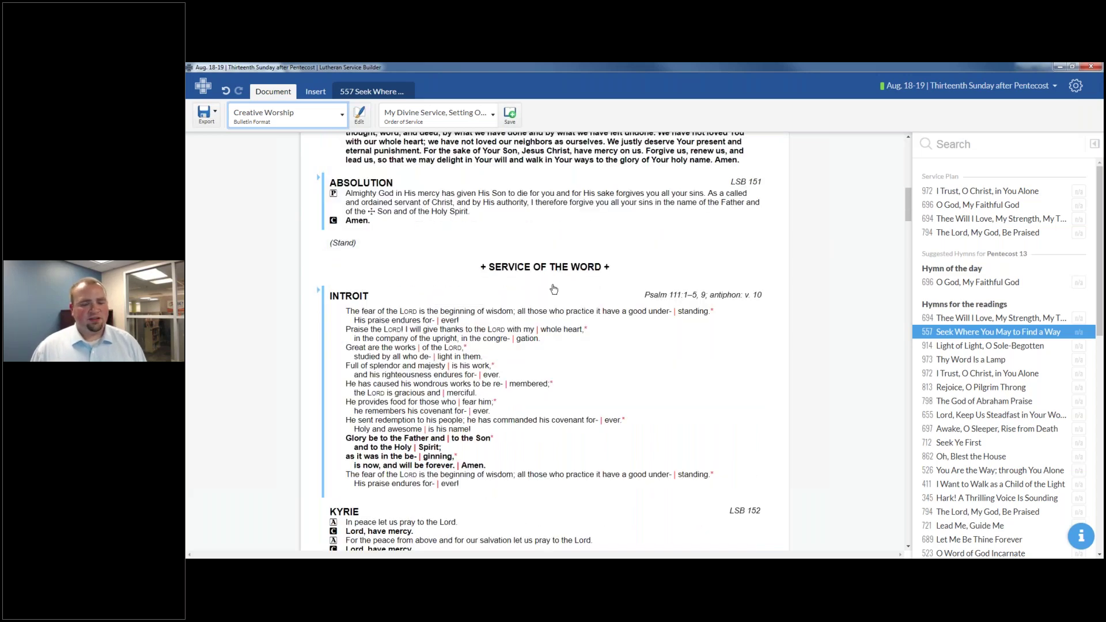
scroll(538, 294, up, 8)
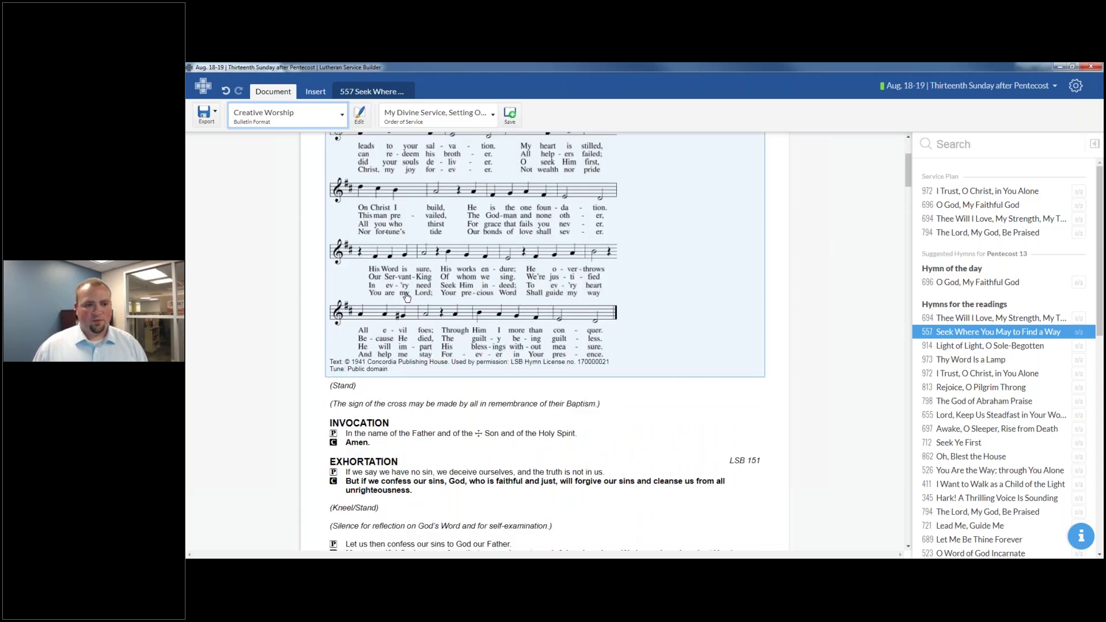
Switch the bulletin format from Creative Worship to Large Print.
click(285, 116)
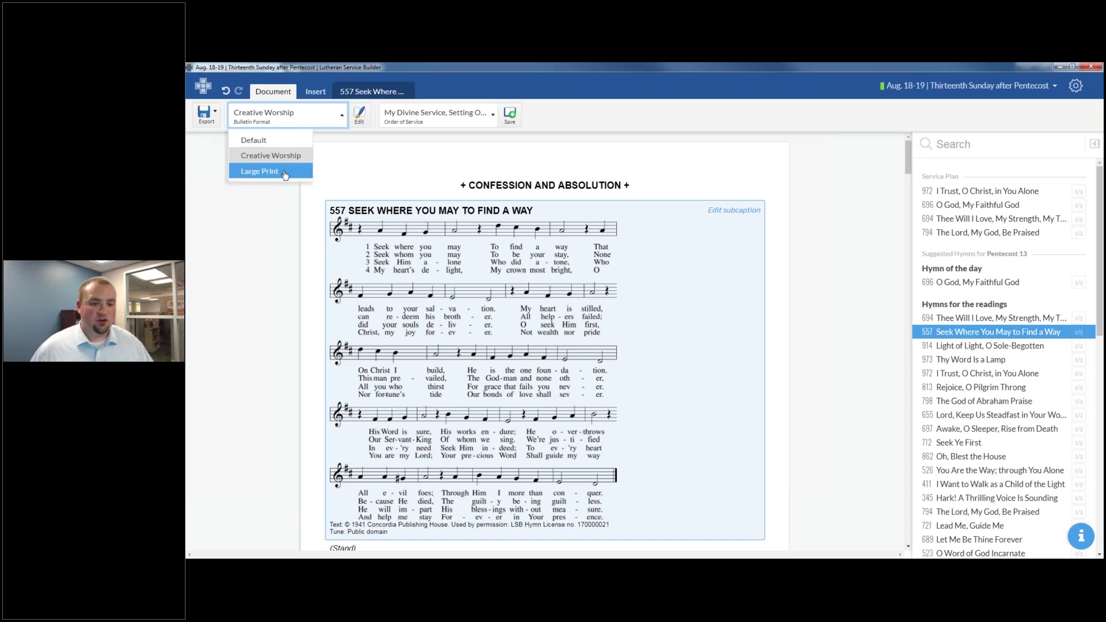
click(285, 173)
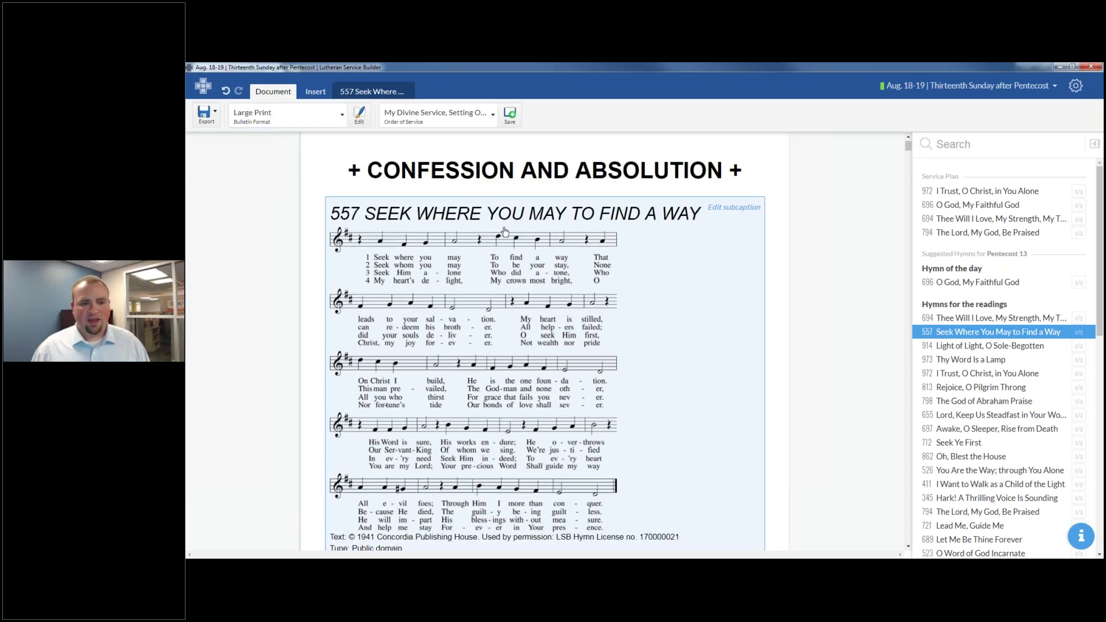
scroll(418, 177, down, 2)
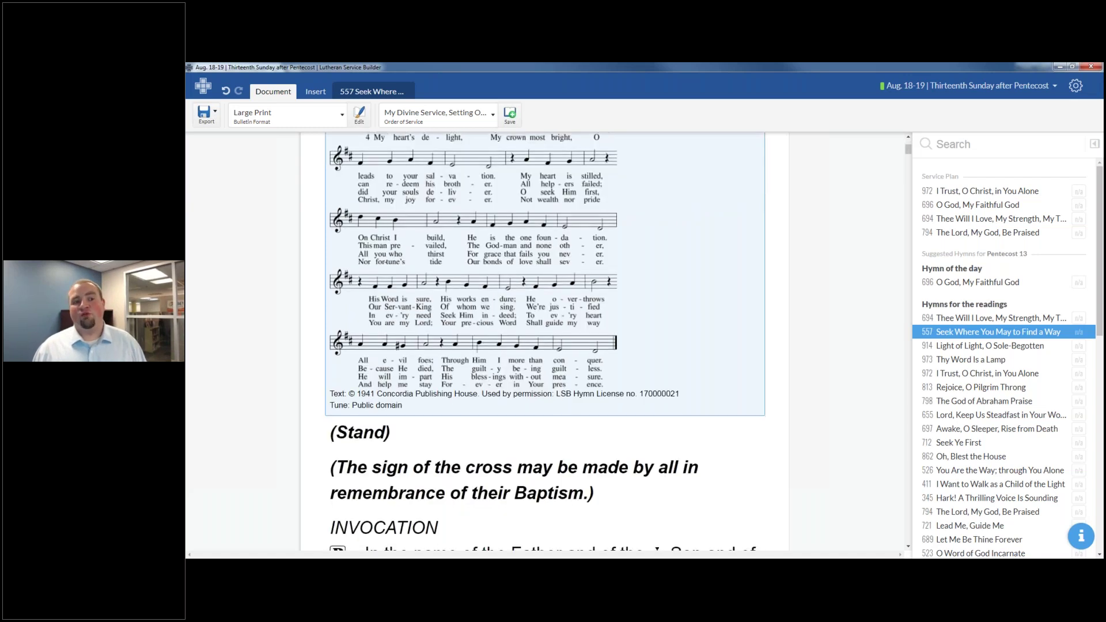
Show hymn 557, "Seek Where You May to Find a Way", as text only and look over the large-print bulletin through the Introit.
click(356, 95)
click(233, 115)
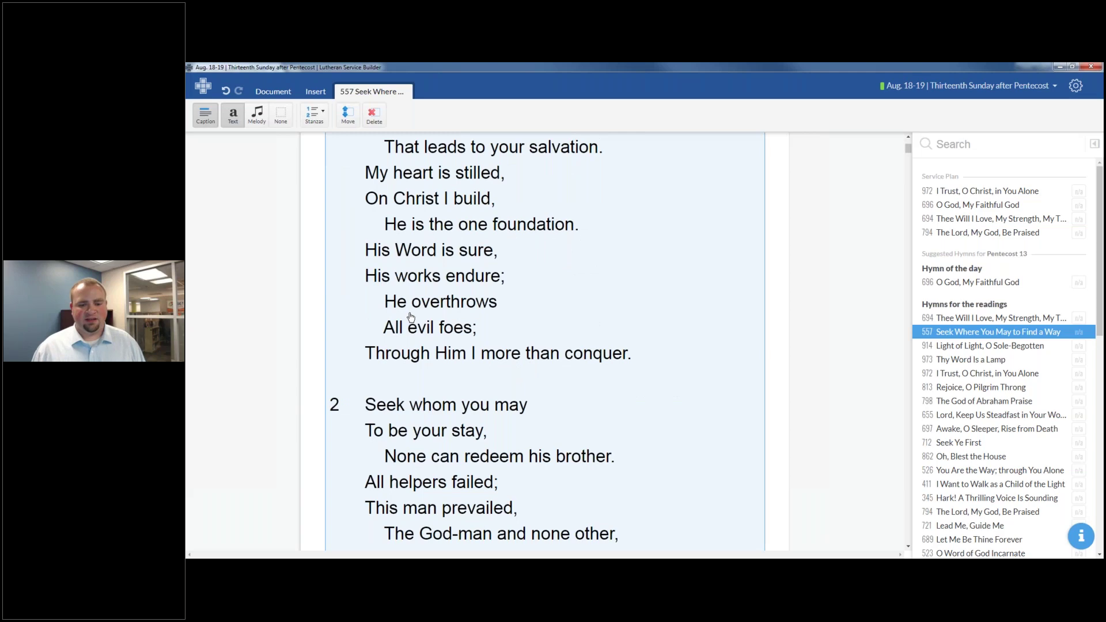
scroll(410, 315, down, 10)
scroll(416, 314, down, 9)
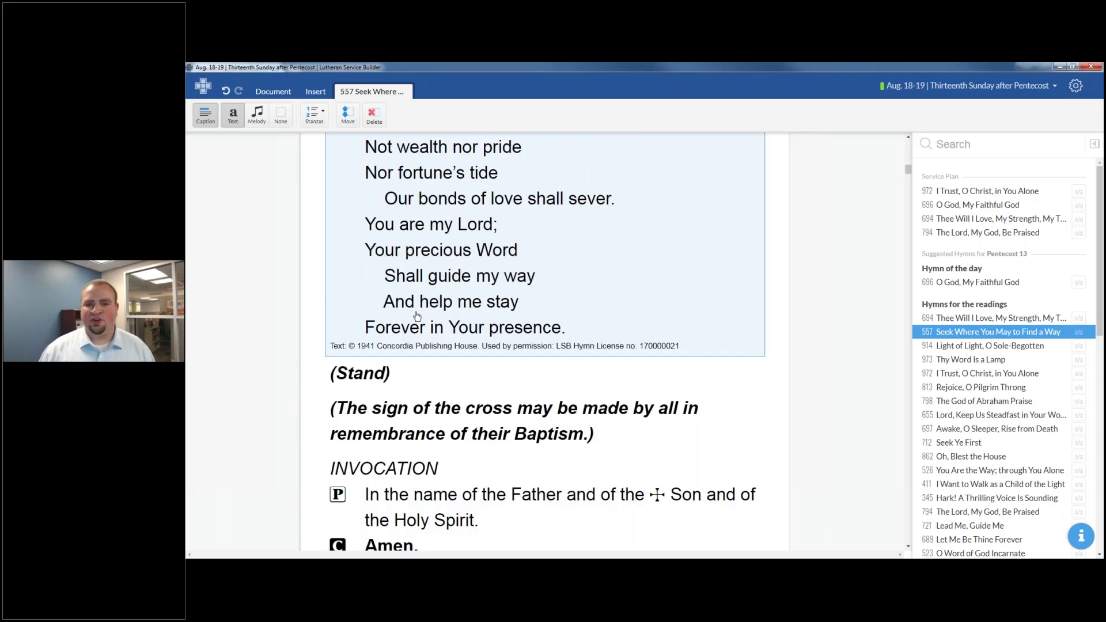
scroll(379, 340, up, 4)
scroll(432, 365, down, 3)
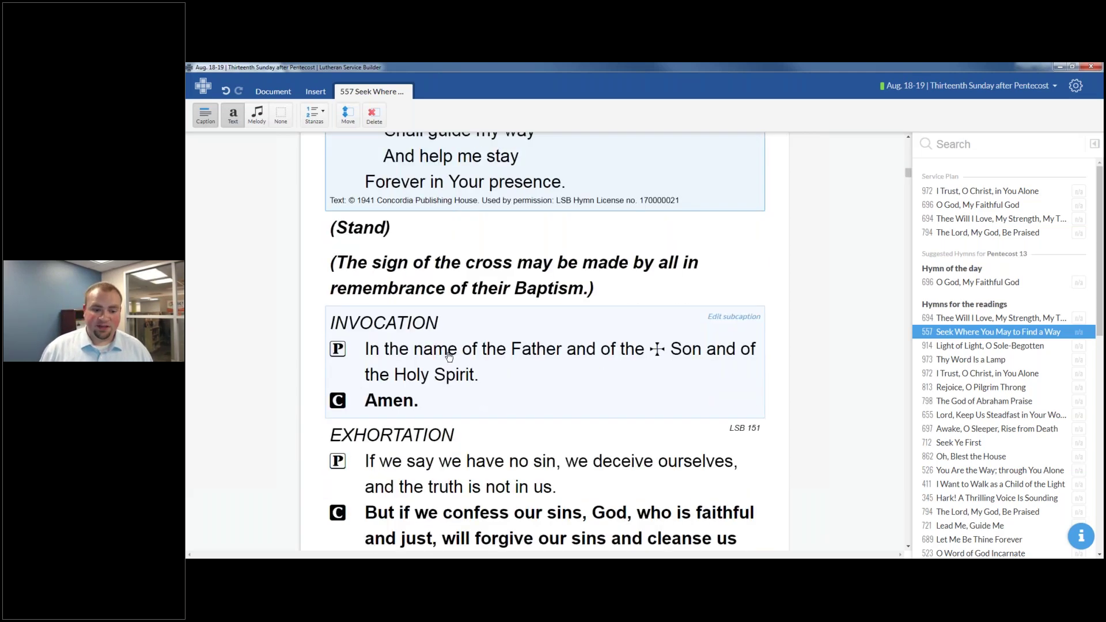
scroll(449, 356, down, 2)
scroll(457, 345, down, 3)
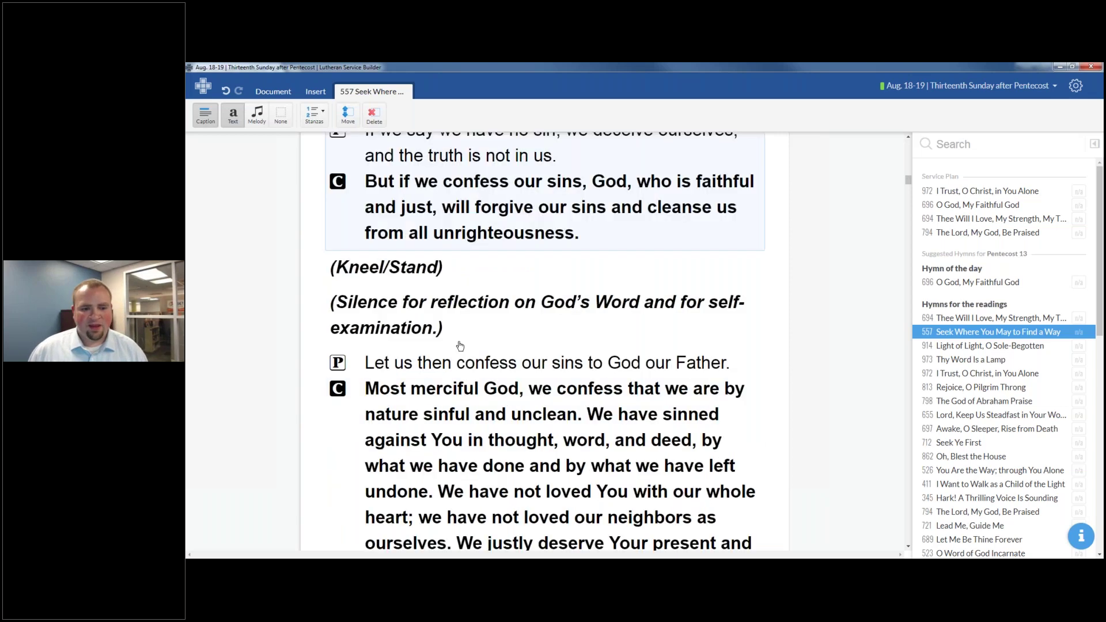
scroll(460, 346, down, 4)
scroll(577, 328, down, 4)
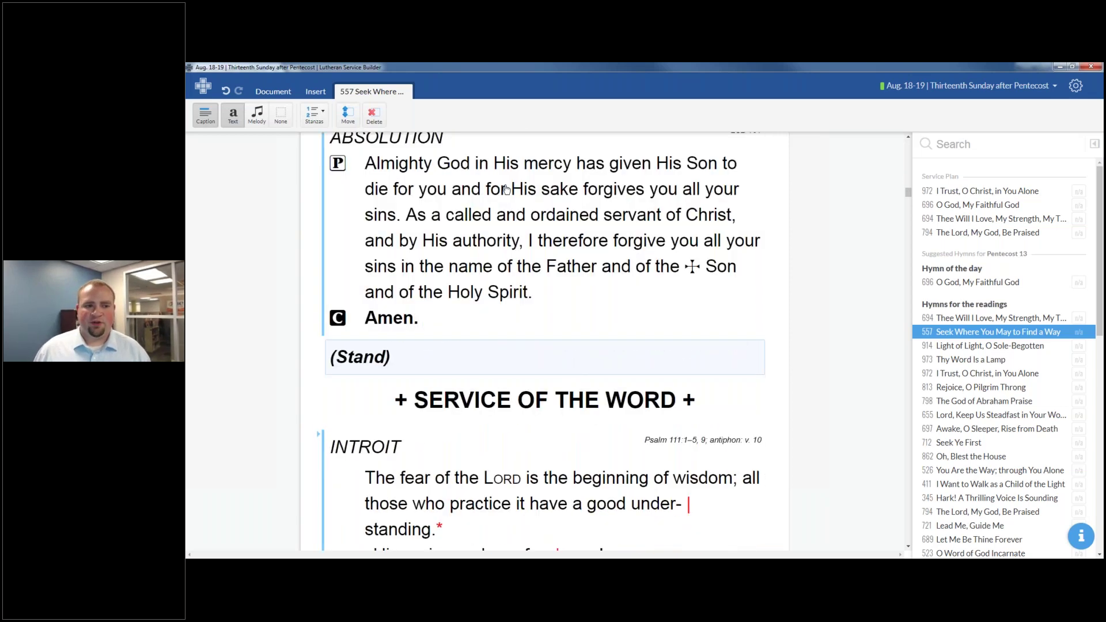
Return the bulletin to the Creative Worship format.
click(285, 97)
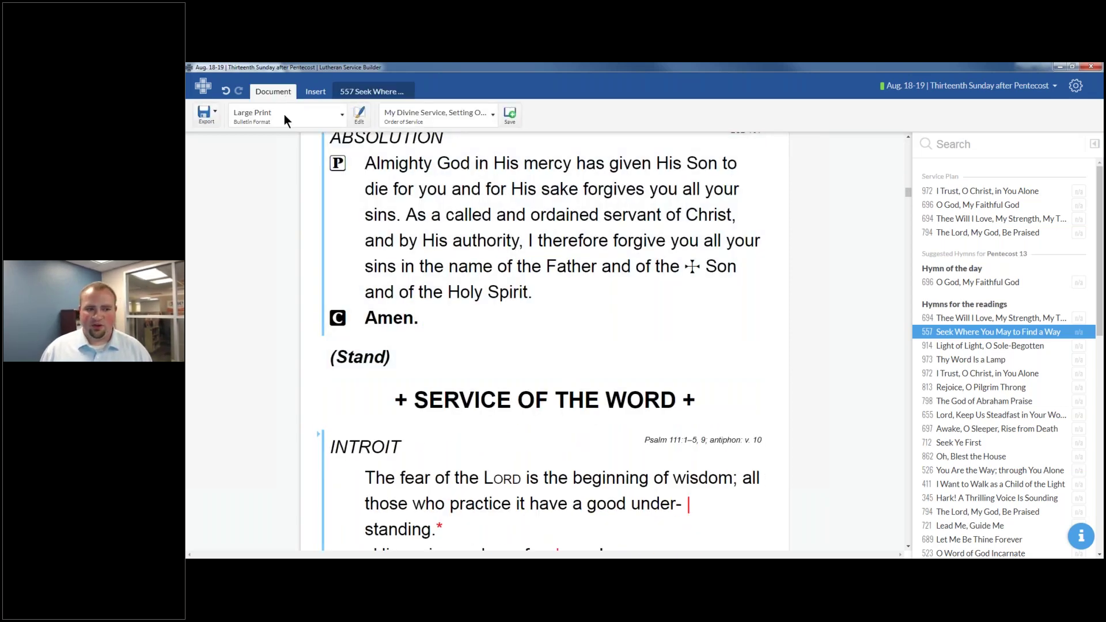
click(285, 114)
click(274, 154)
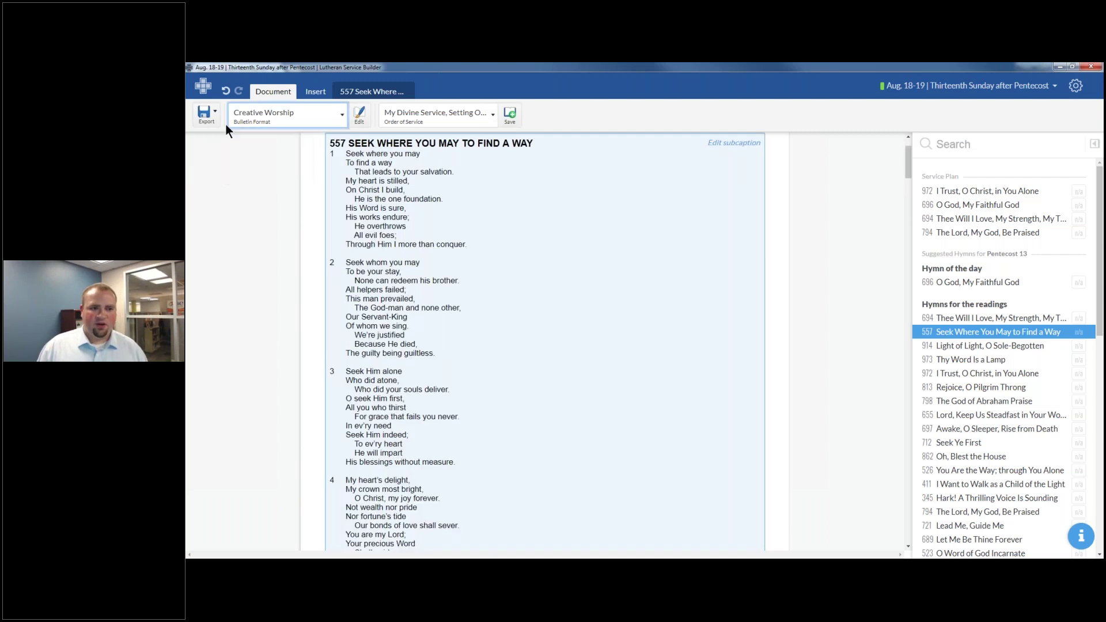
Check the available bulletin export file types and look over the bulletin from hymn 557 through the Introit.
click(209, 115)
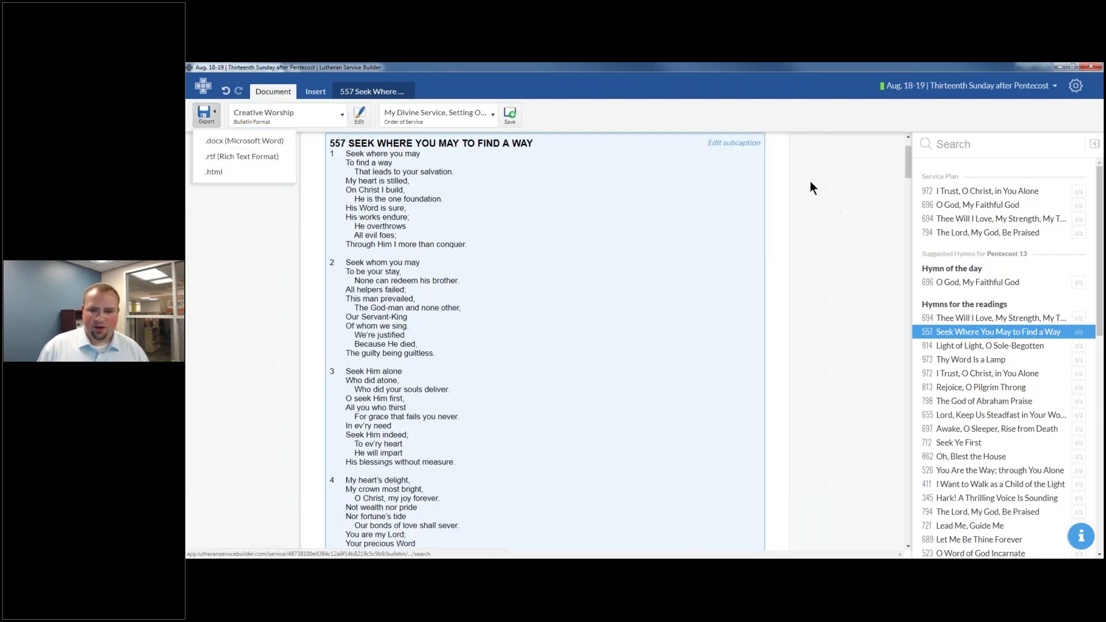
click(724, 134)
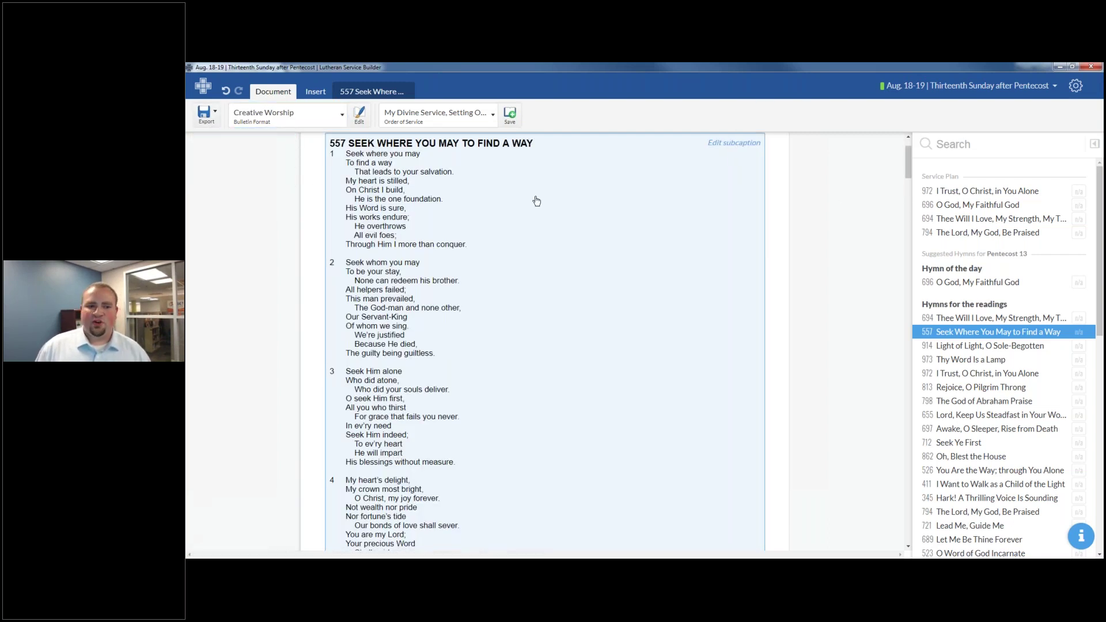
scroll(531, 206, up, 1)
scroll(527, 205, down, 5)
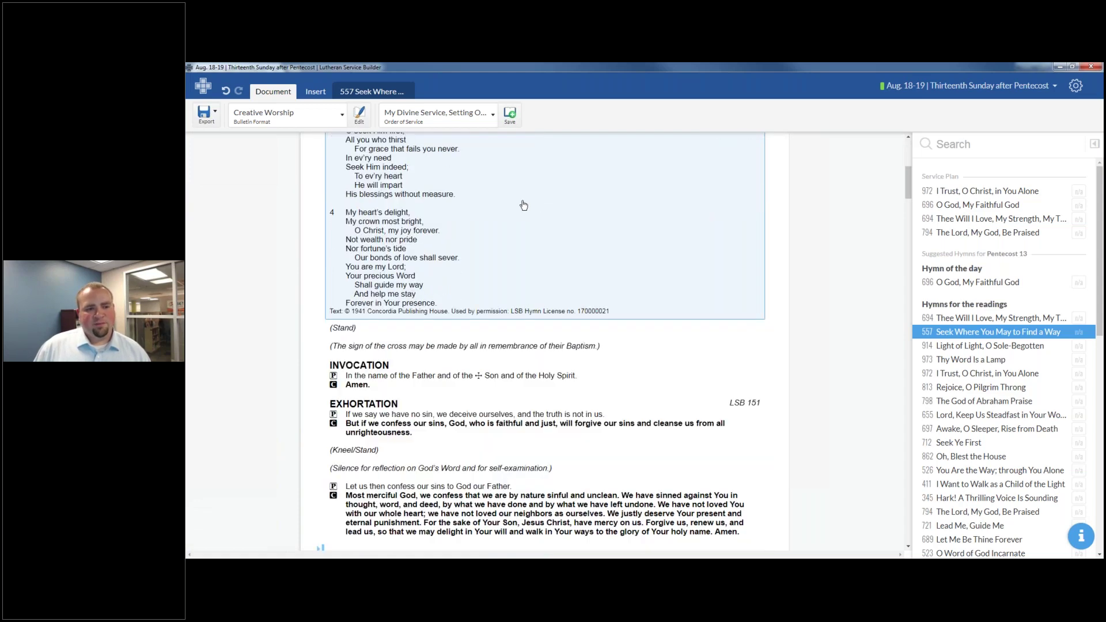
scroll(524, 205, down, 1)
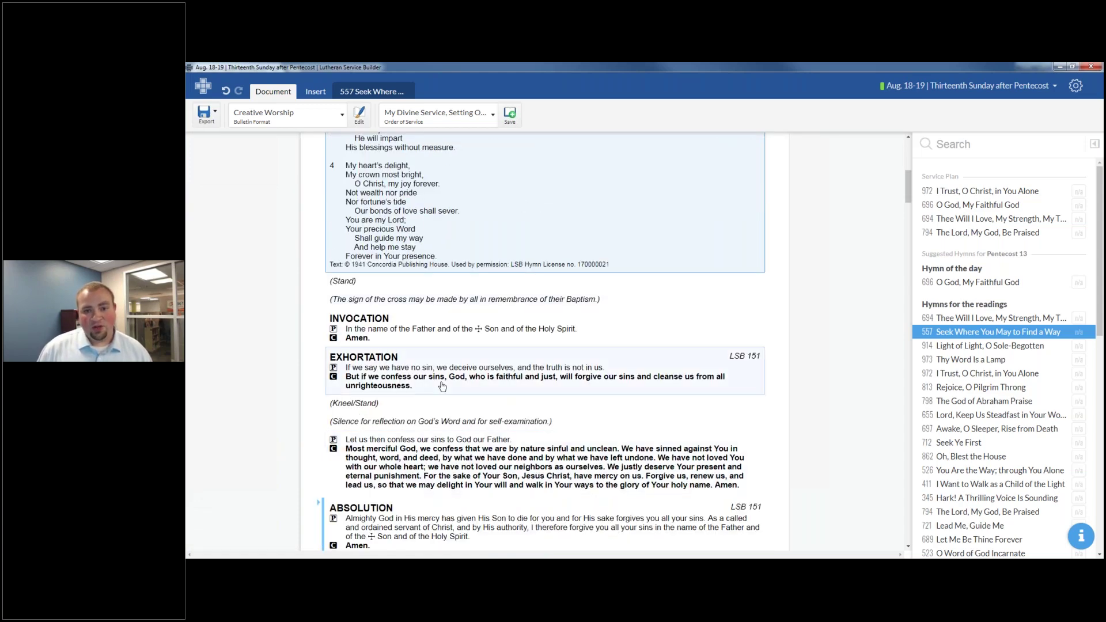
scroll(442, 386, down, 4)
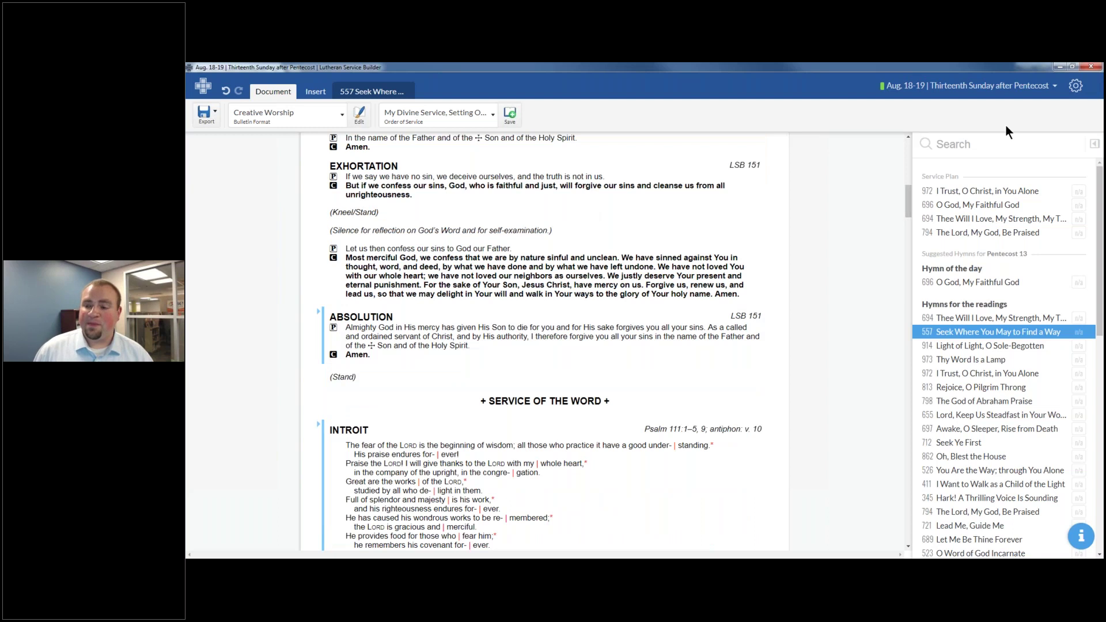
Open the Bulletin Formats manager for the account.
click(1076, 88)
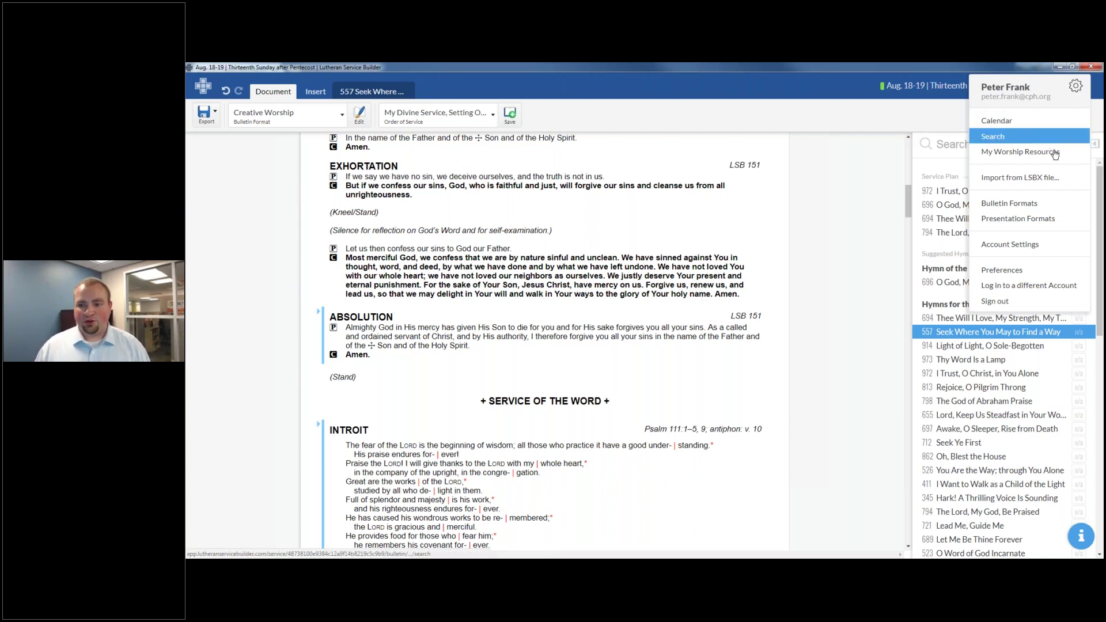
mouse_move(1051, 153)
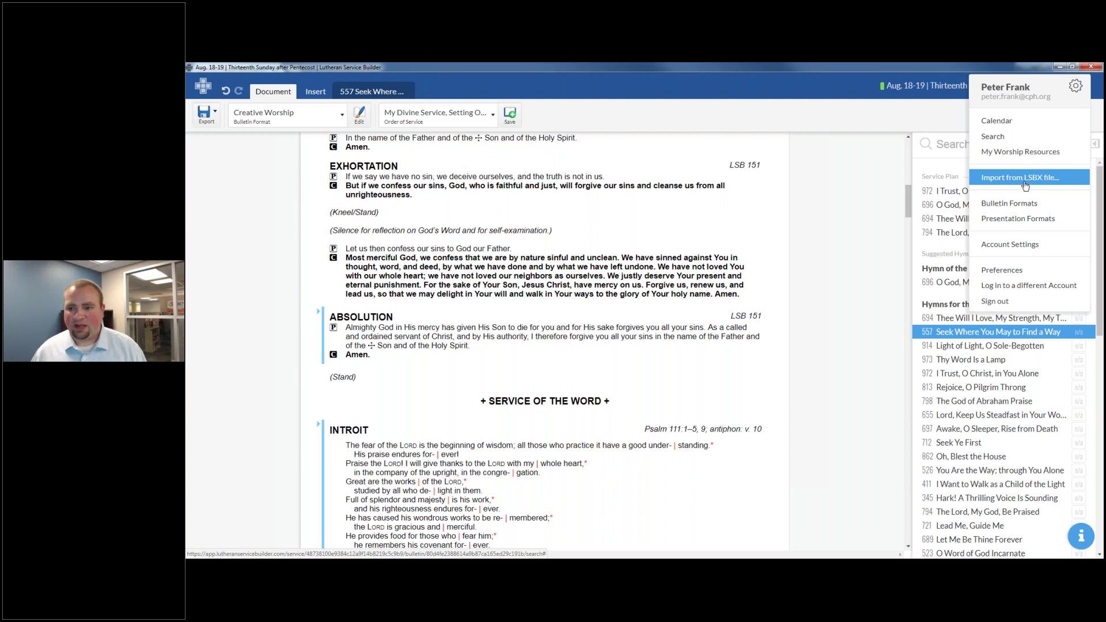
click(983, 205)
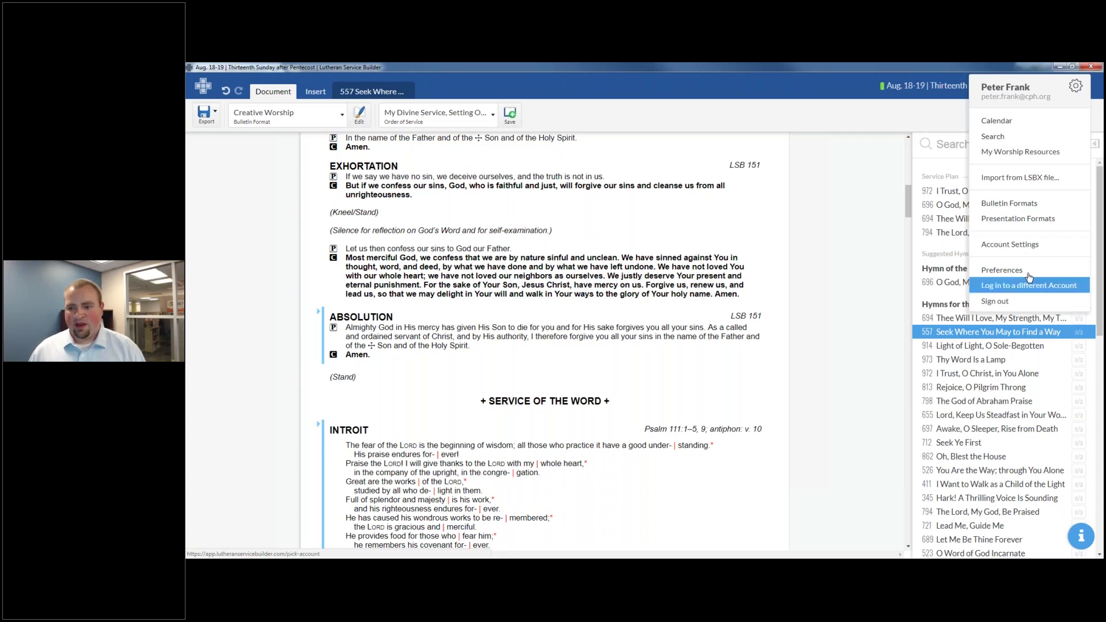
click(1035, 246)
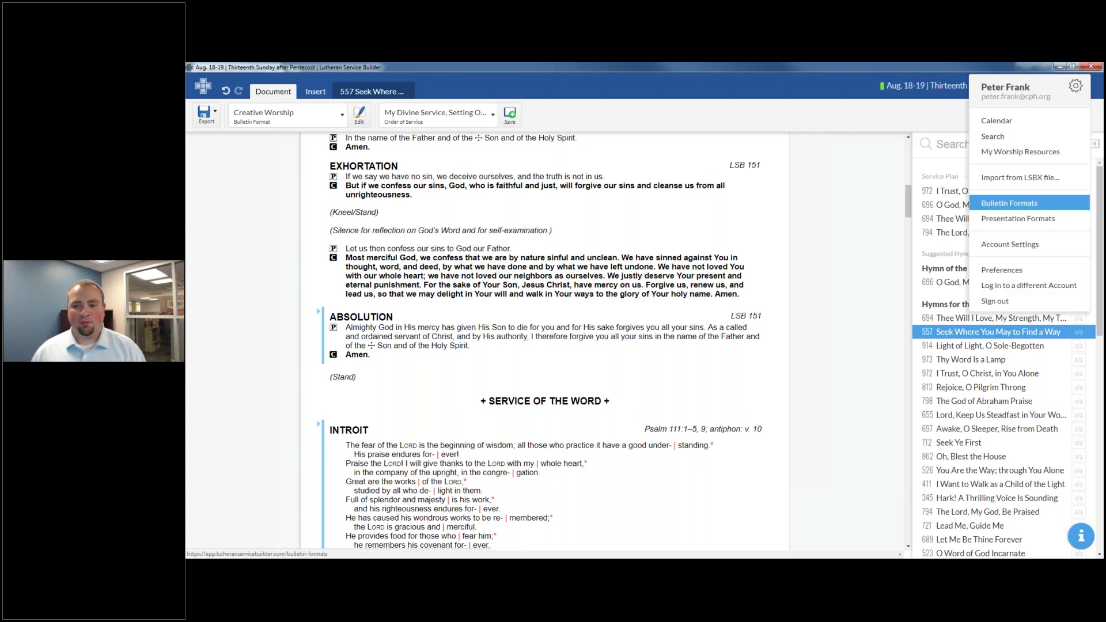
click(1016, 206)
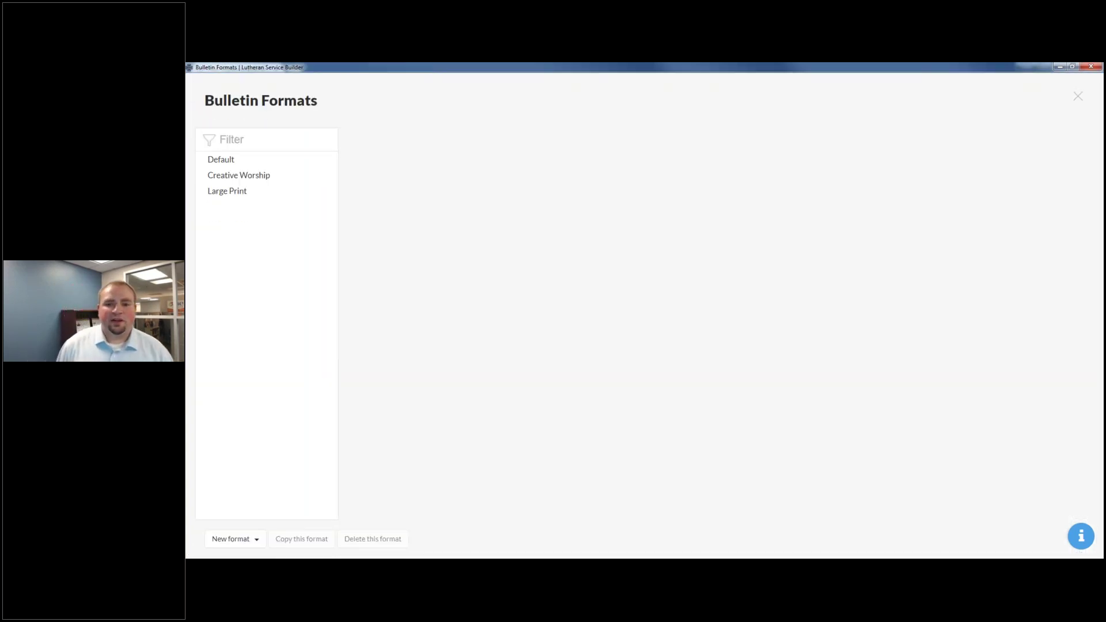
Preview the Default, Creative Worship and Large Print bulletin formats and compare their styling.
click(203, 196)
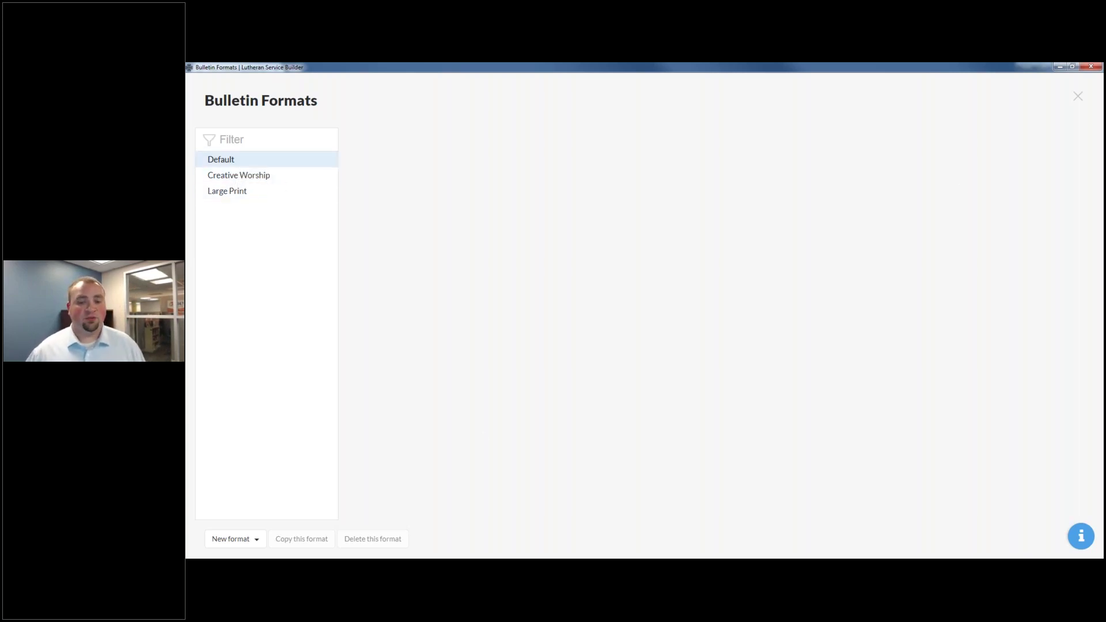
click(221, 159)
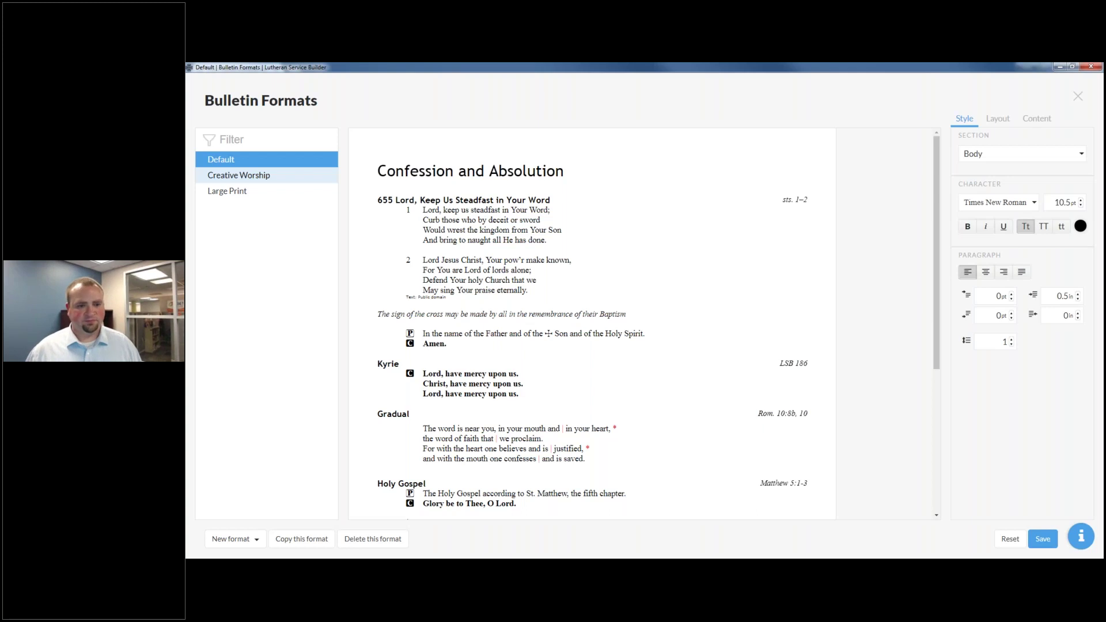
click(299, 175)
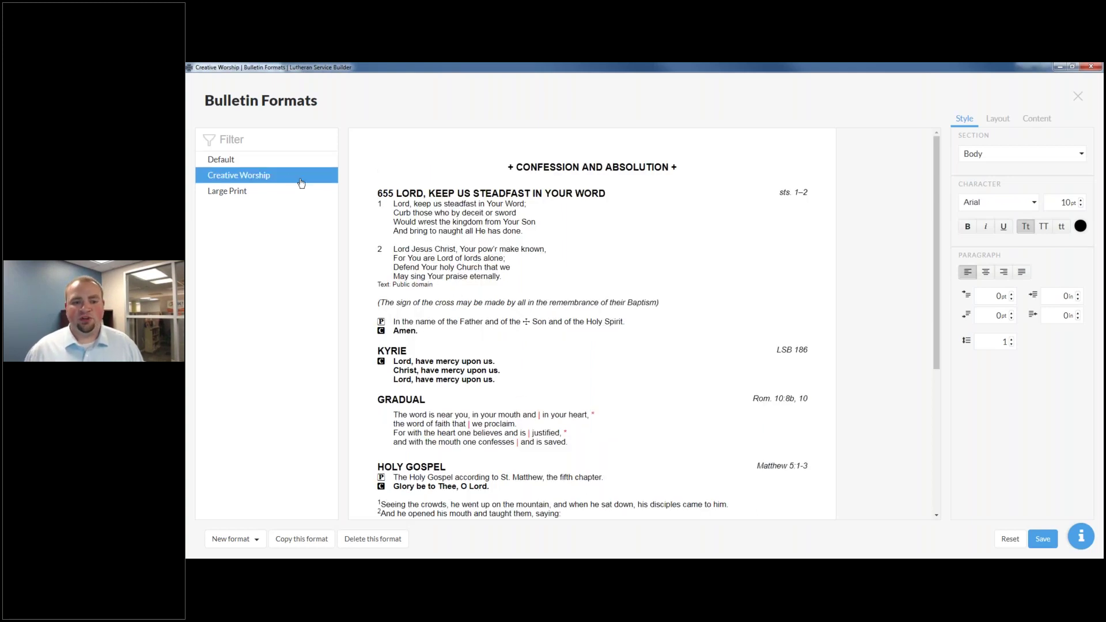
click(243, 189)
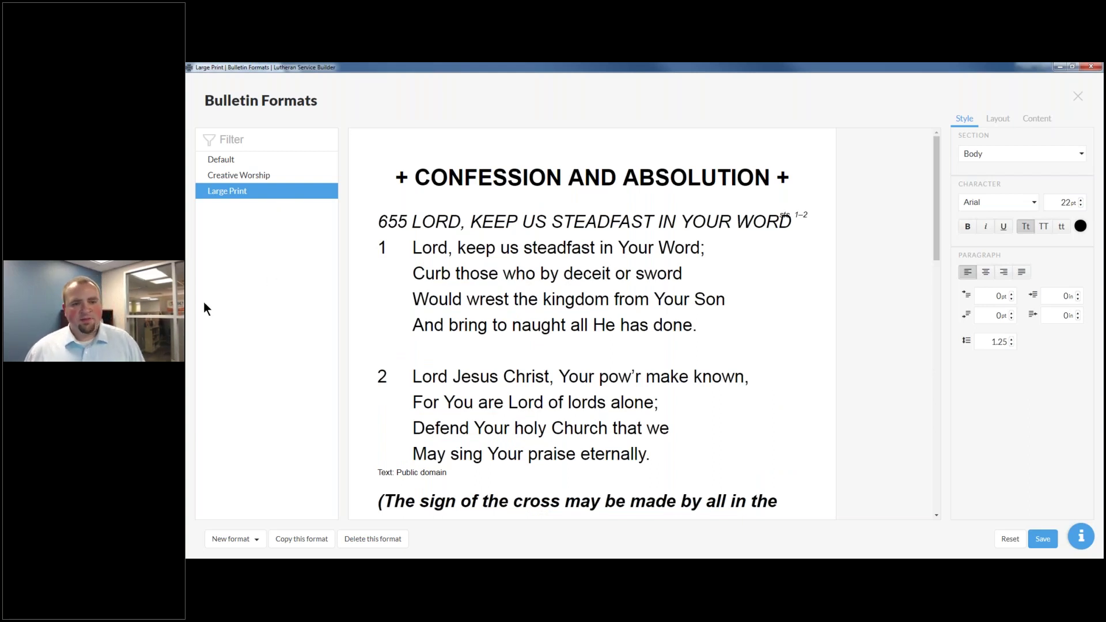
Create a new bulletin format based on Default and name it "Resurrection Lutheran - Standard".
click(238, 543)
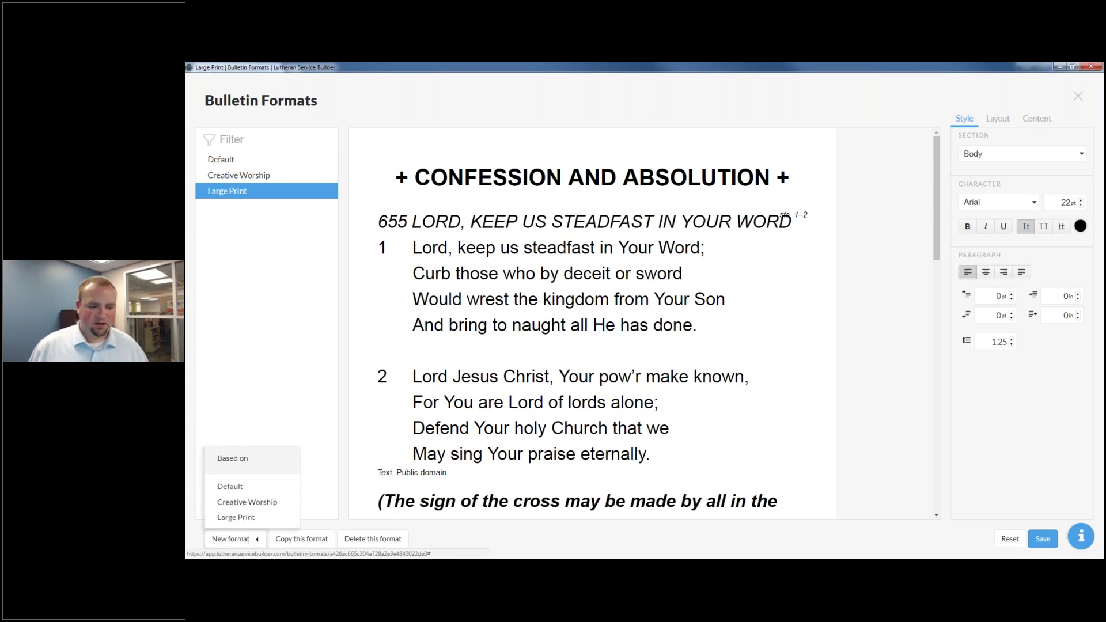
click(230, 487)
text(Res)
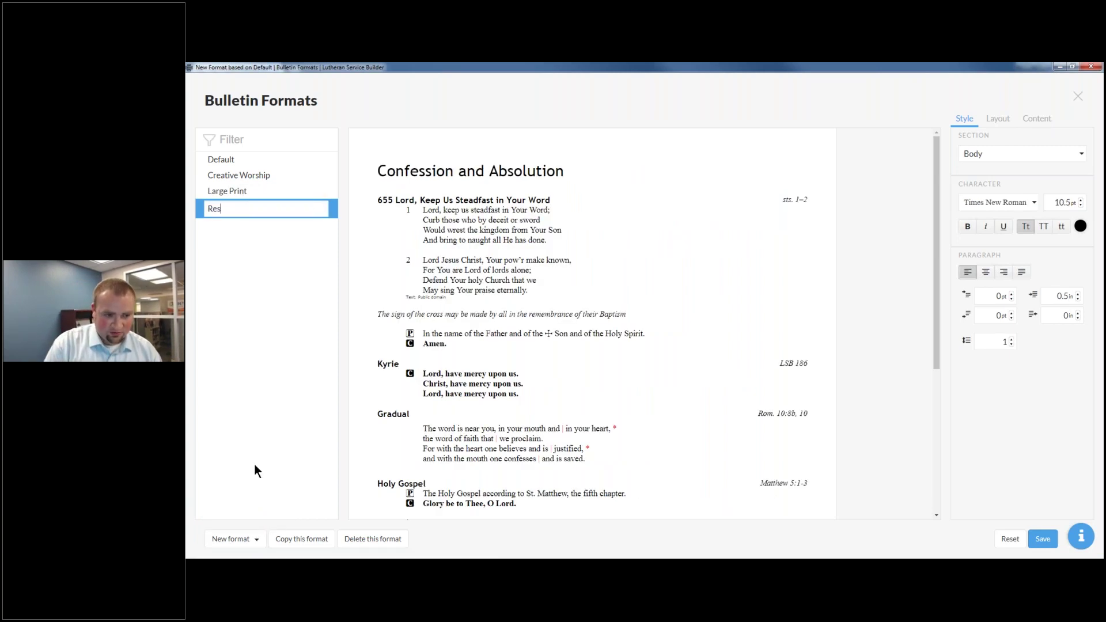
text(urrection Lutheran )
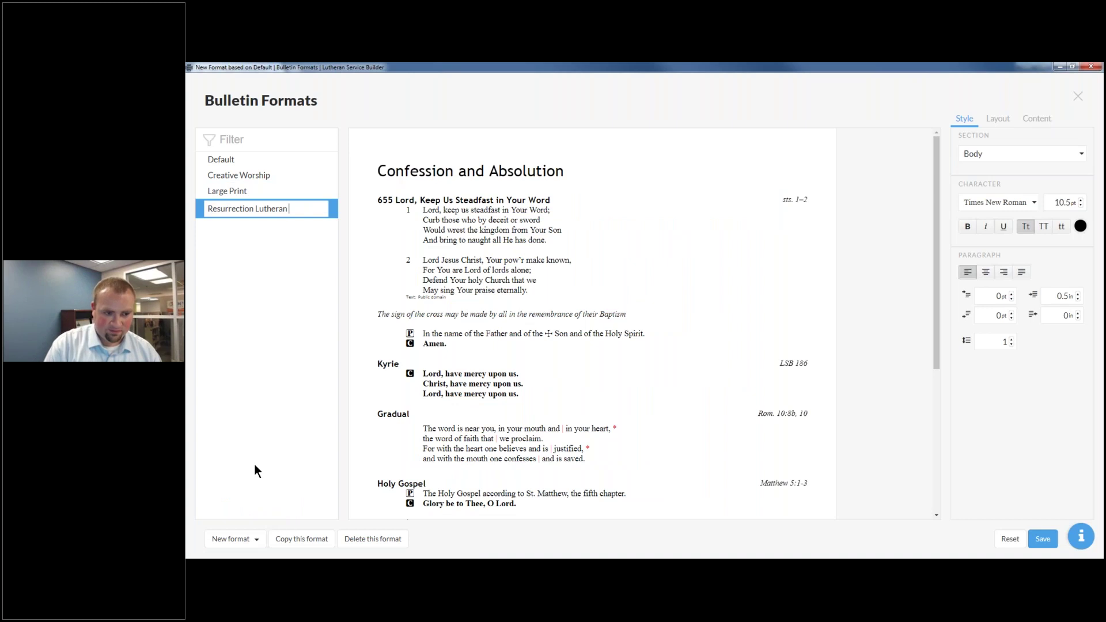
text(- Standard)
key(Return)
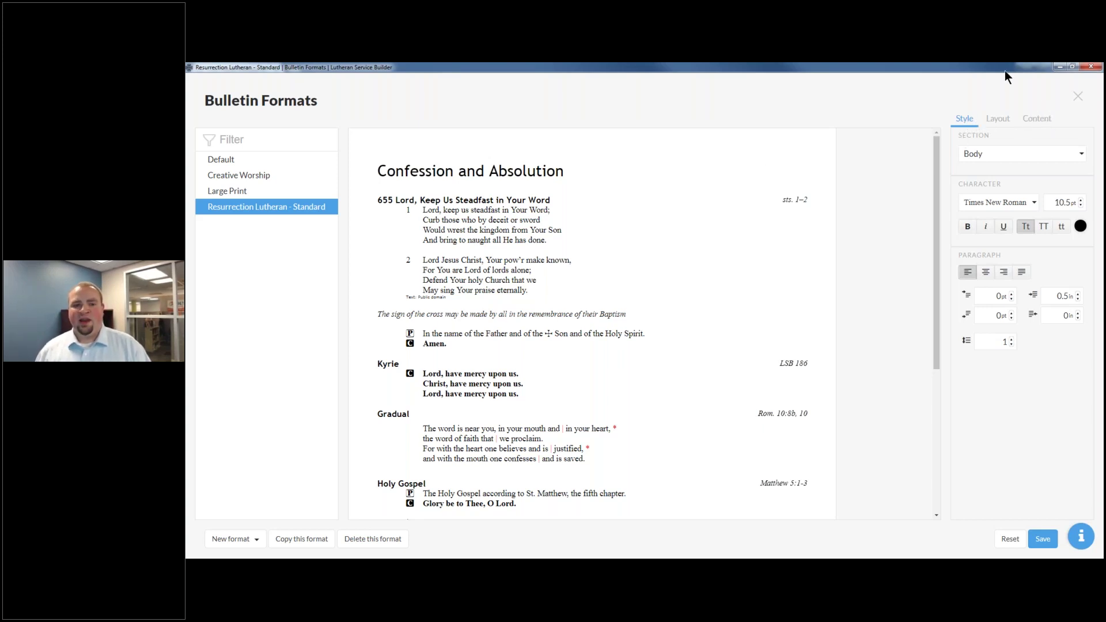
Set the font of the Body section in the Resurrection Lutheran - Standard format to Roboto.
click(1028, 154)
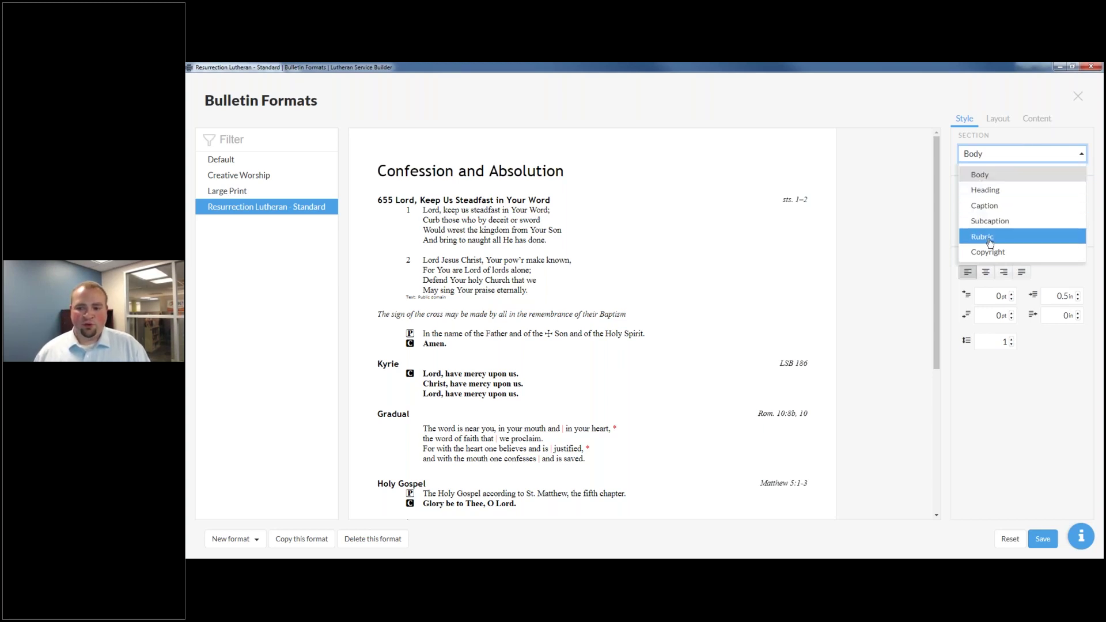
click(989, 179)
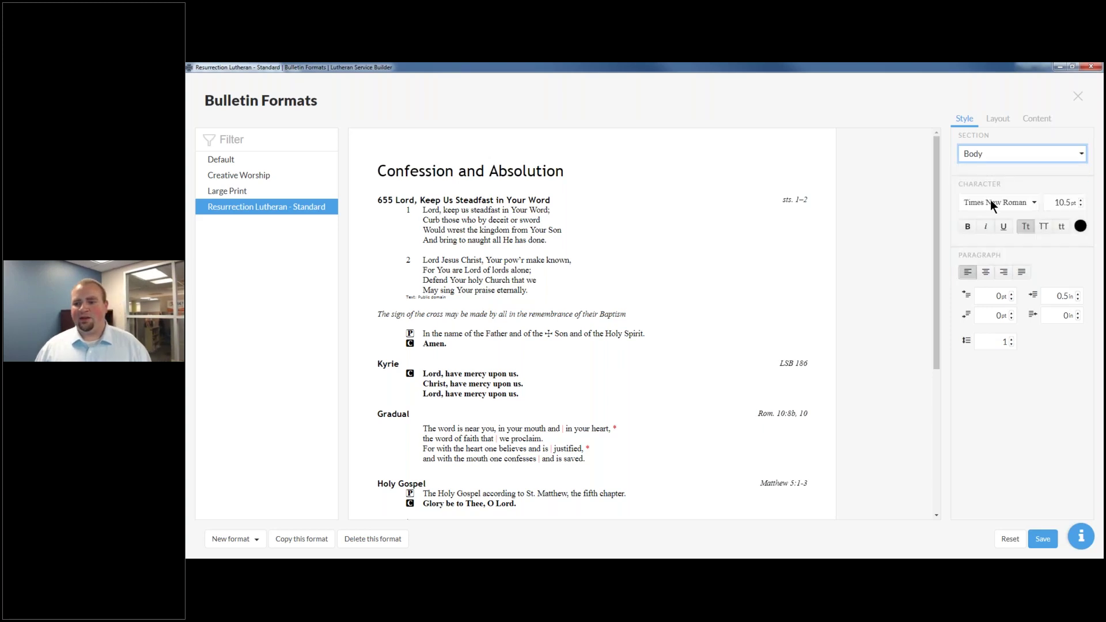
click(1031, 205)
scroll(1072, 314, down, 2)
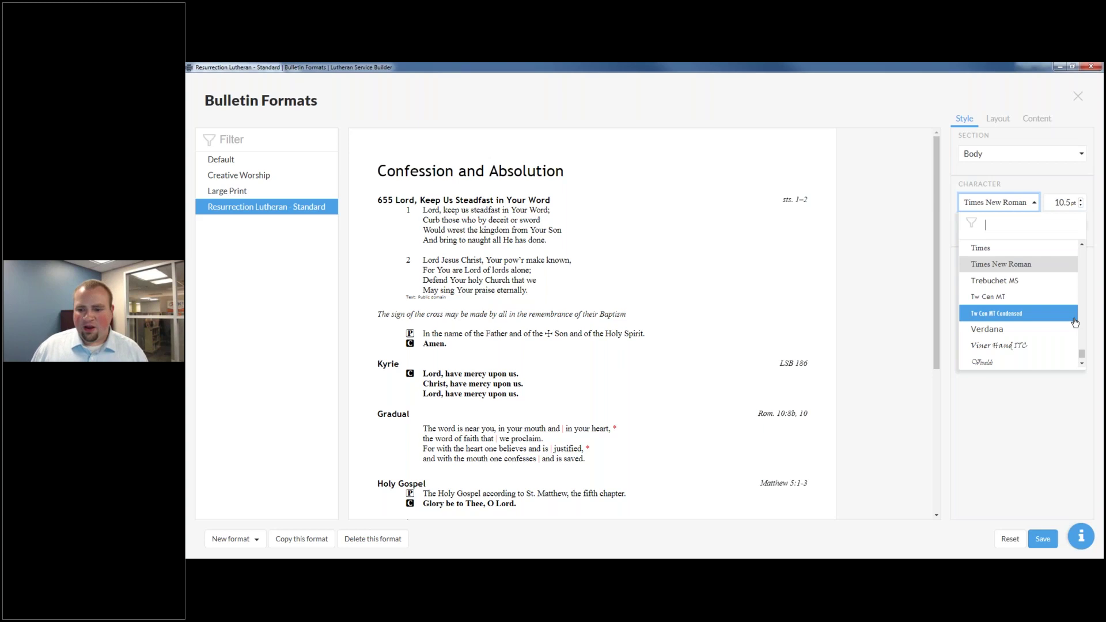
drag(1082, 354, 1098, 252)
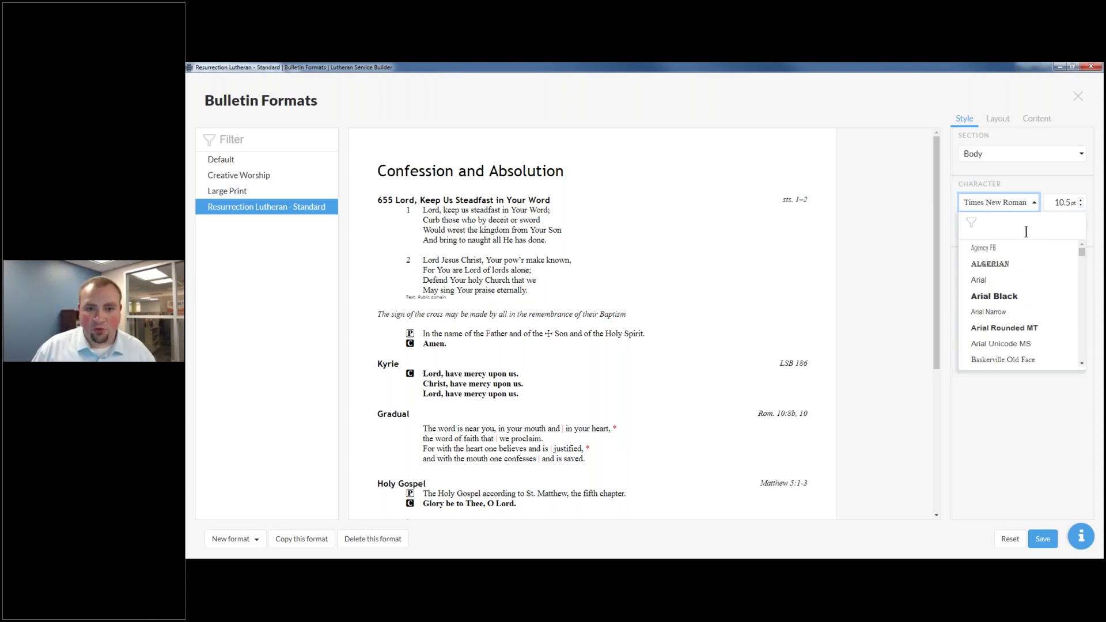
text(Roboto)
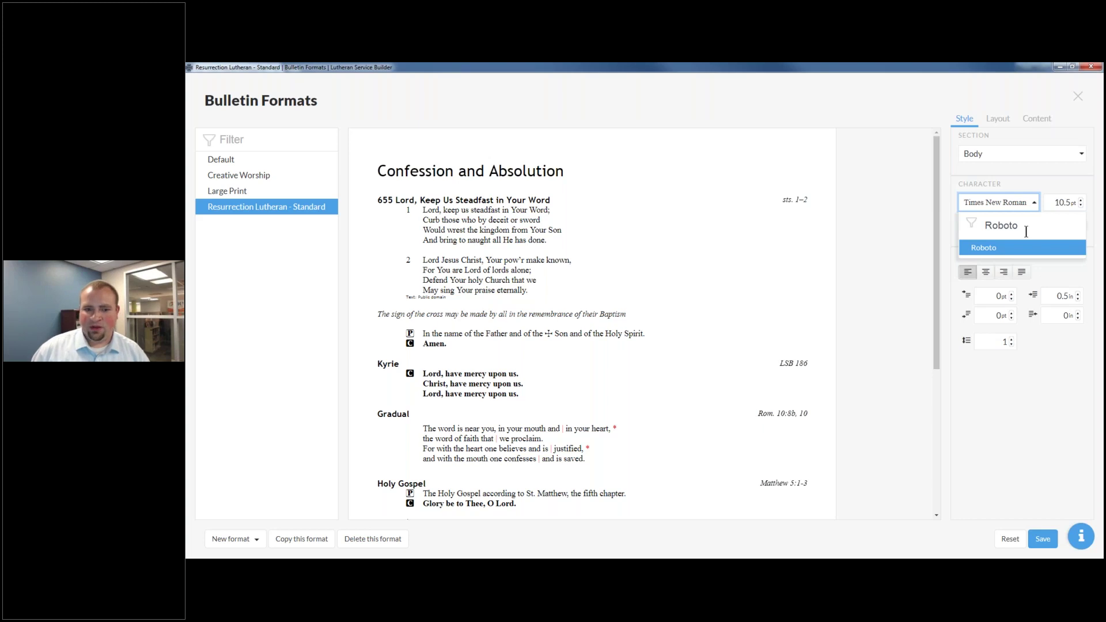
key(Return)
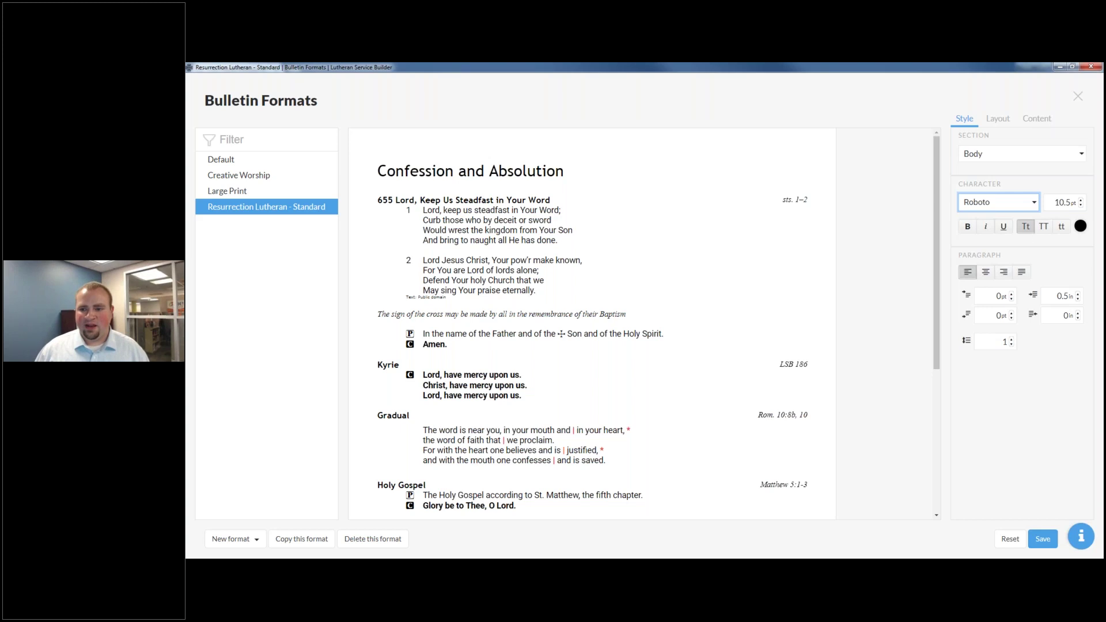
Look up and reselect Roboto as the Body section's font and set its size to 11.5 pt.
click(1008, 197)
text(Robot)
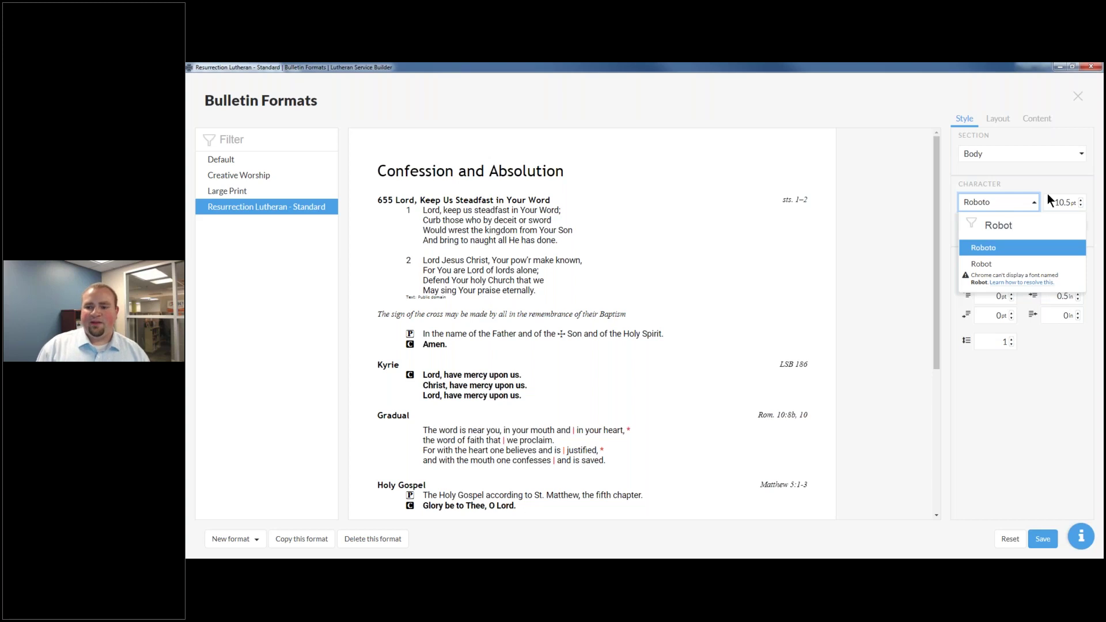
text(to)
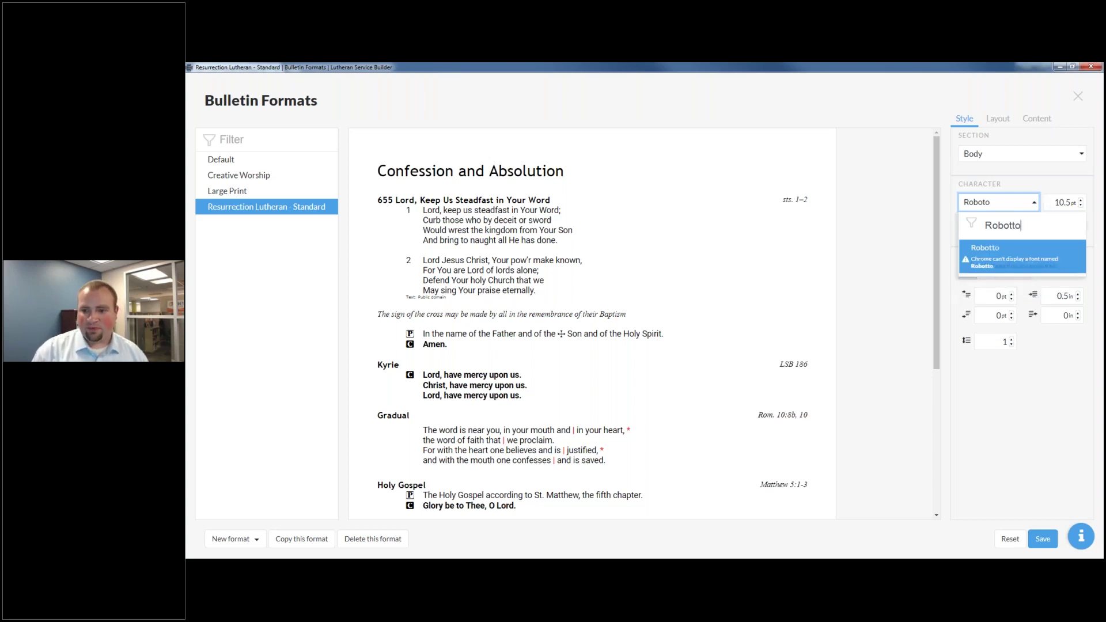
key(BackSpace)
key(BackSpace)
text(o)
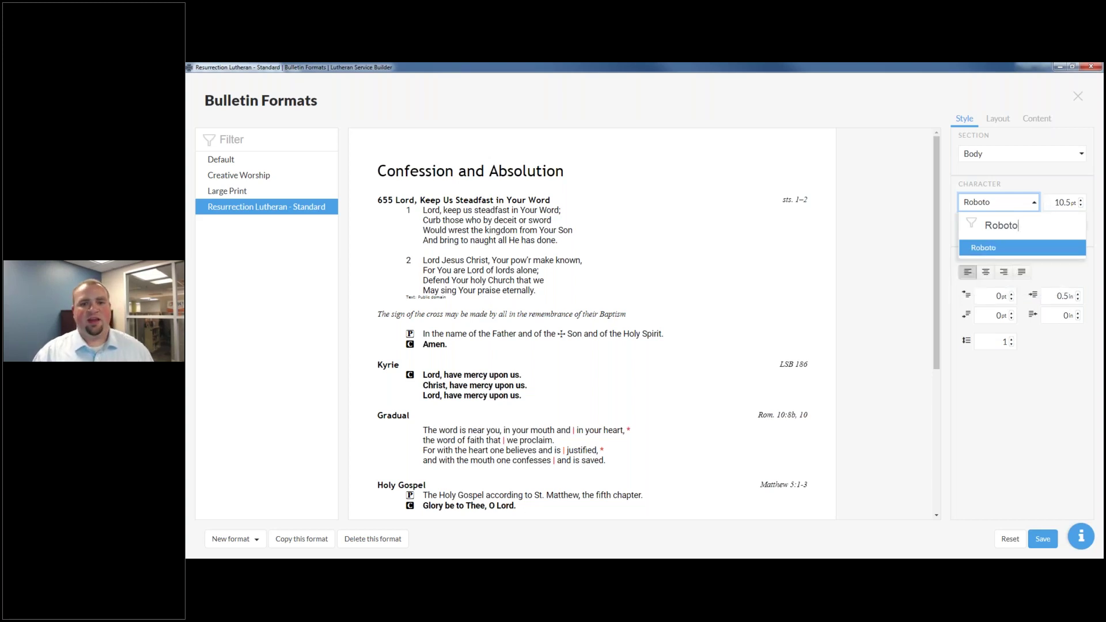
key(Return)
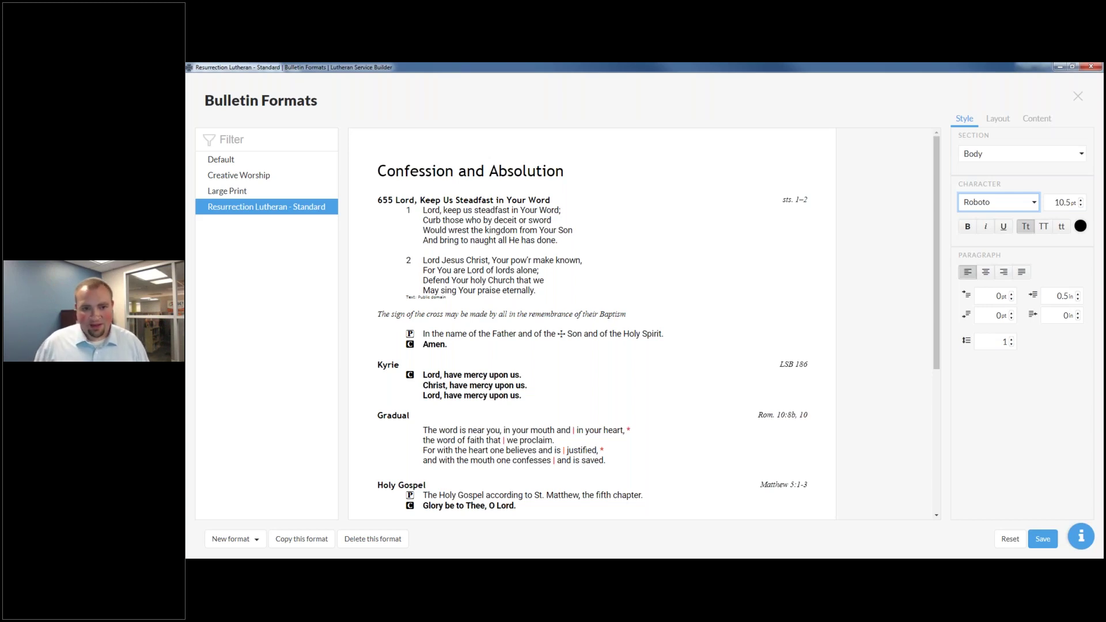
click(1081, 200)
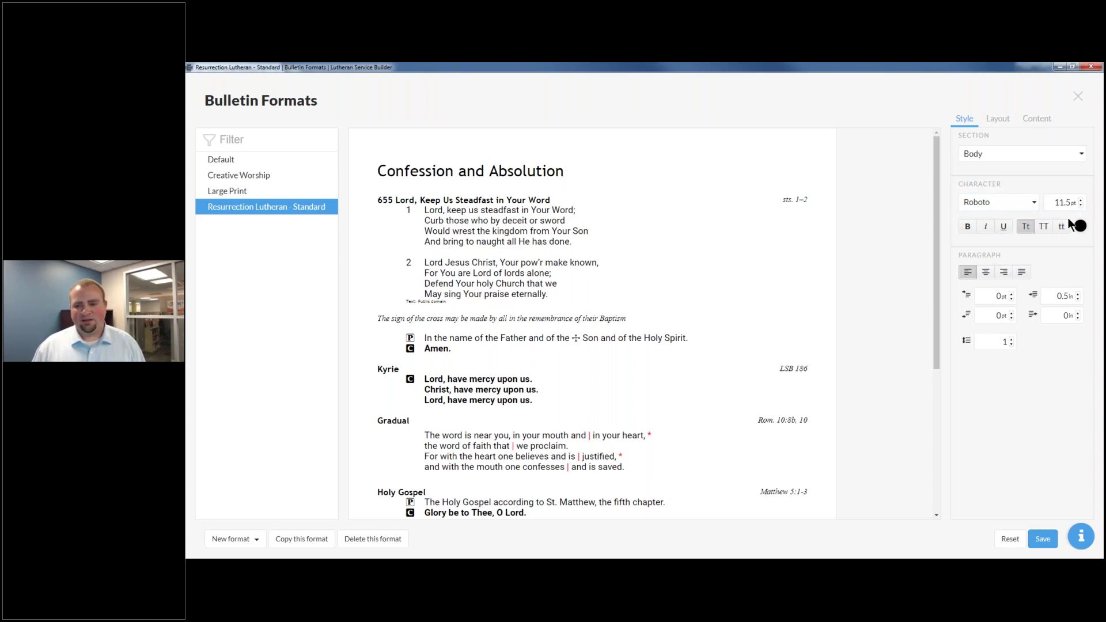
Try centered alignment and 6 pt spacing before on the Body paragraphs, restoring left alignment and 0 pt.
click(985, 271)
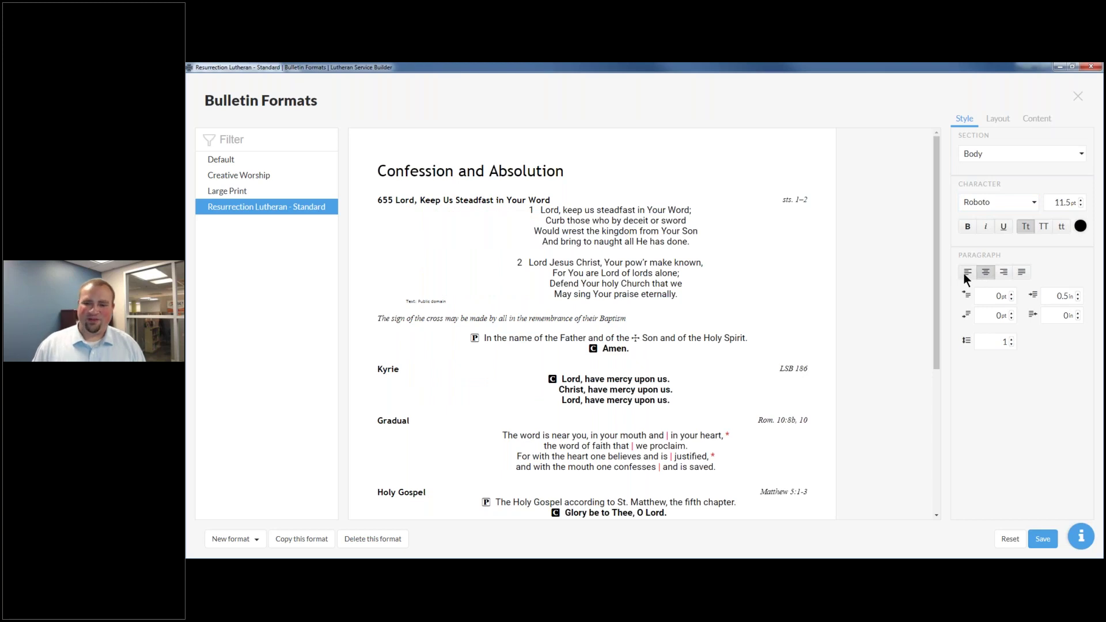
click(965, 272)
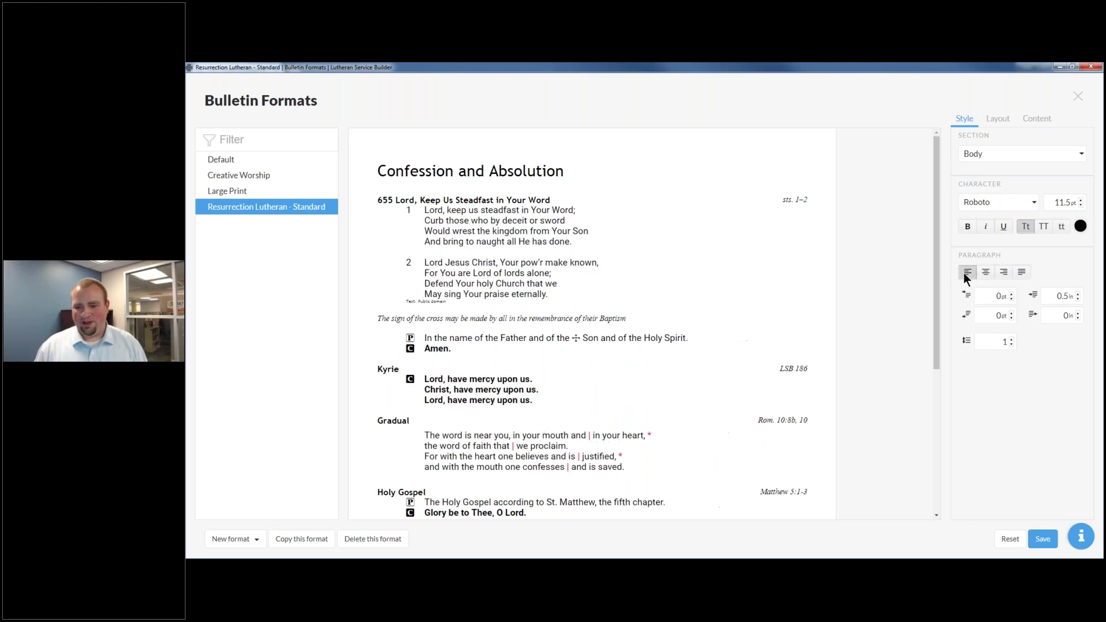
click(1011, 293)
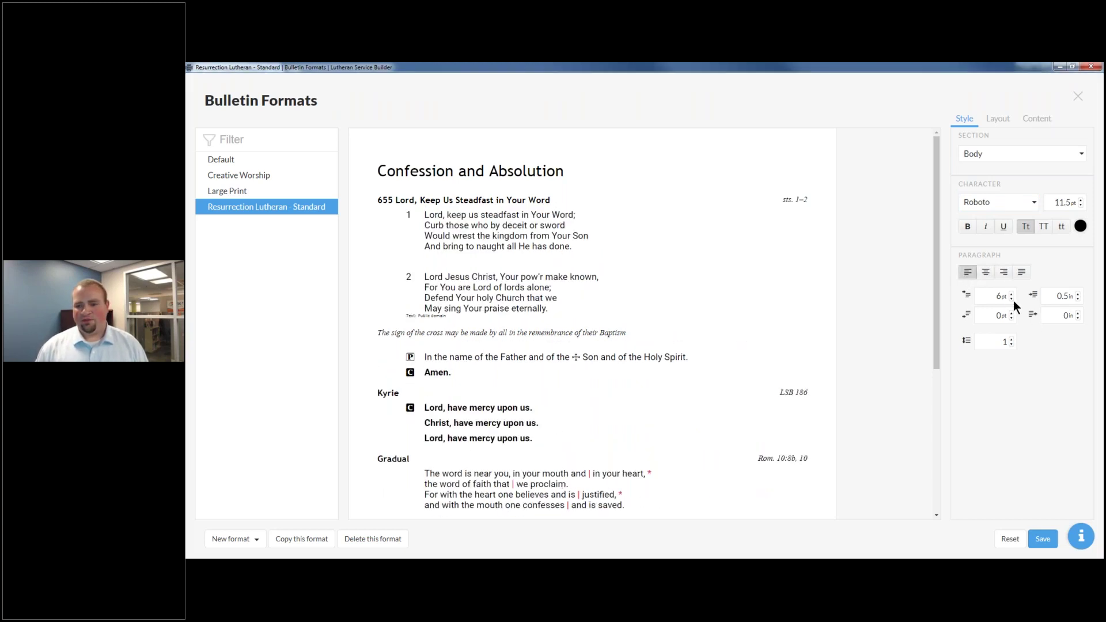
click(1012, 299)
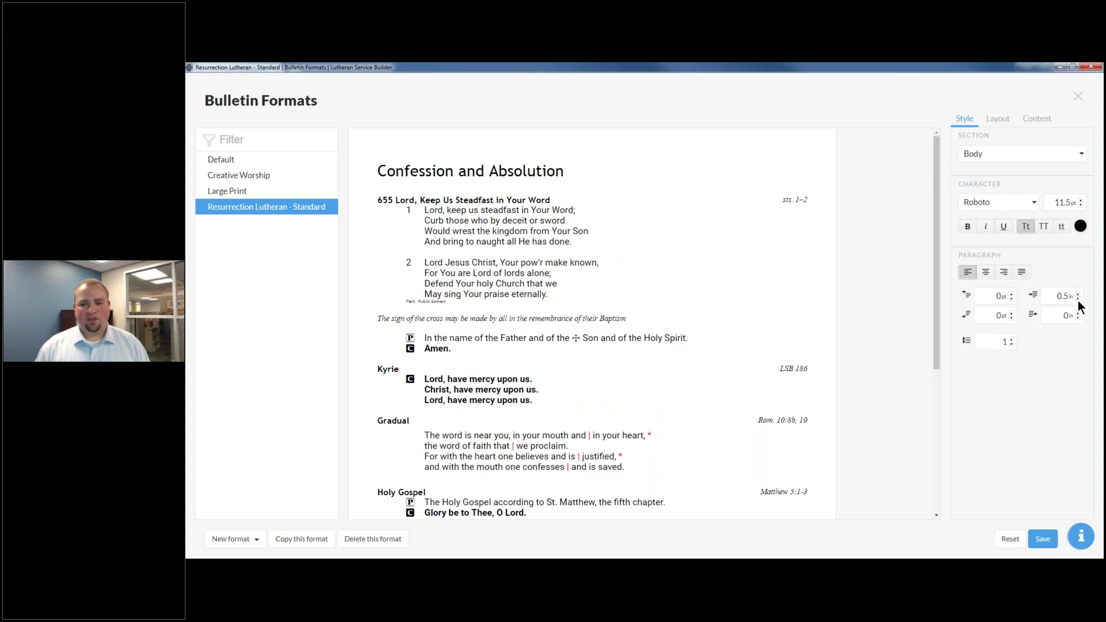
Set the left indent of the Body section's paragraphs to 0 in.
click(1077, 300)
click(1078, 299)
click(1078, 299)
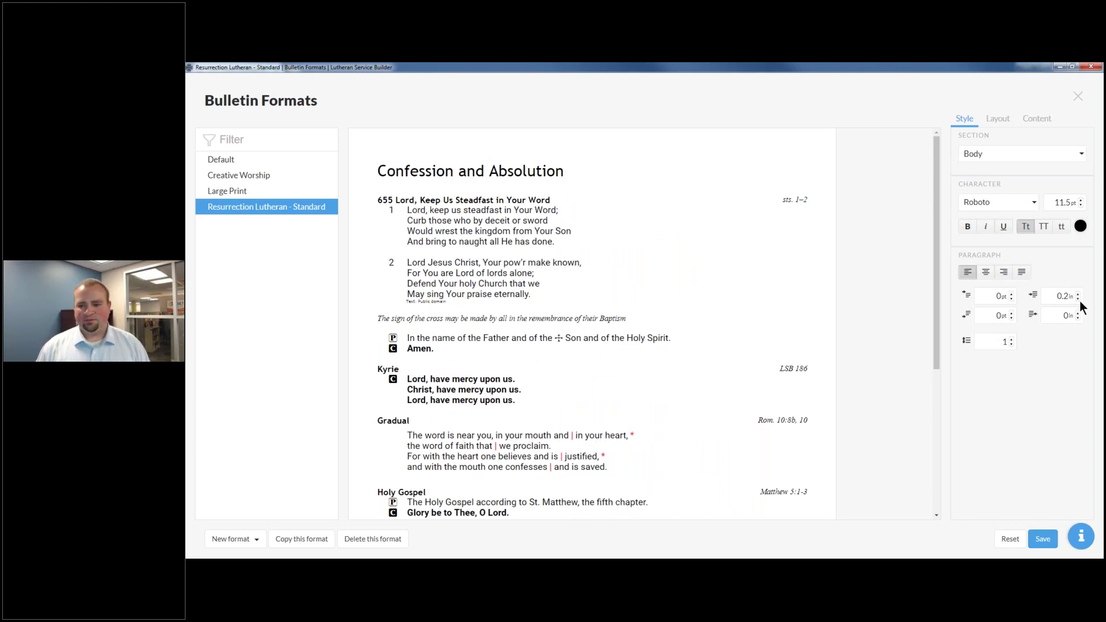
click(1078, 300)
click(1078, 299)
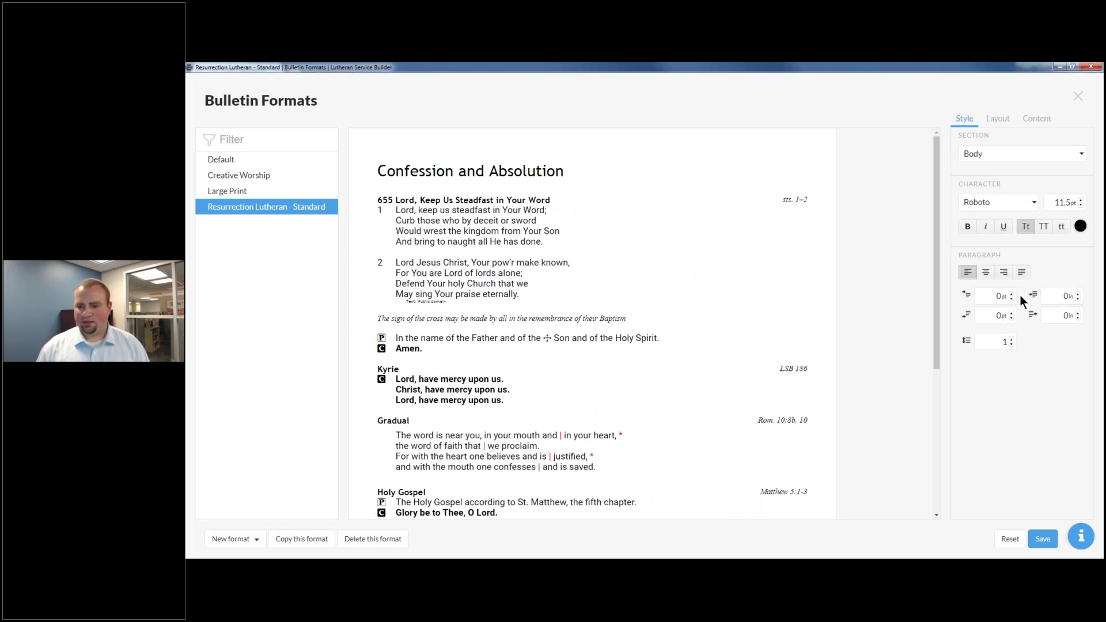
Try 12 pt spacing before and 0.6 line spacing on the Body paragraphs, restoring 0 pt and 1 with left alignment.
click(1011, 292)
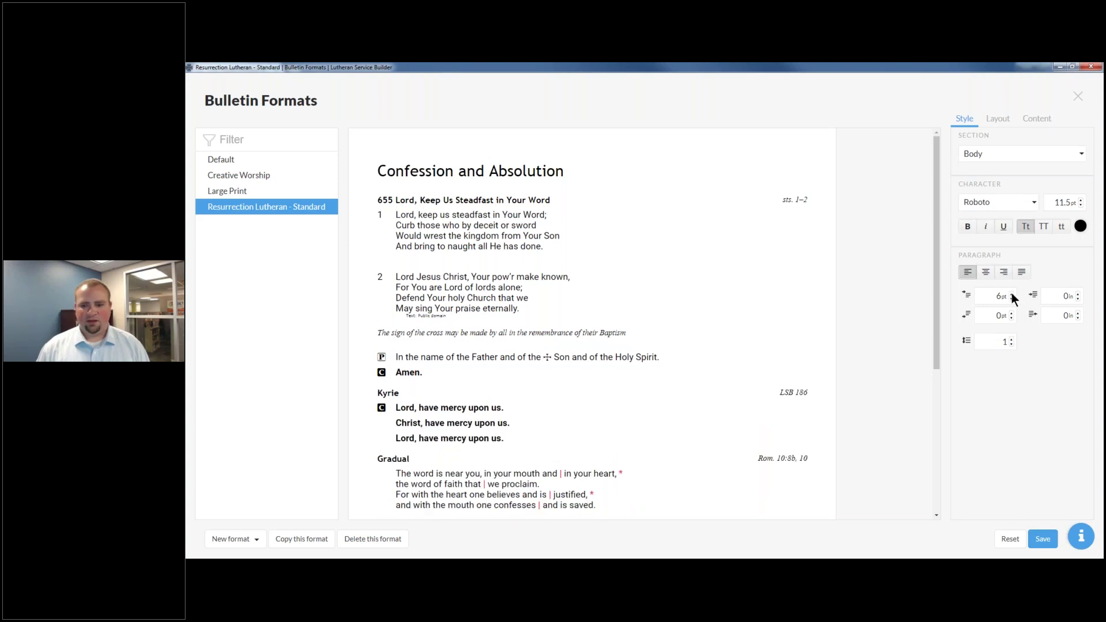
click(1011, 294)
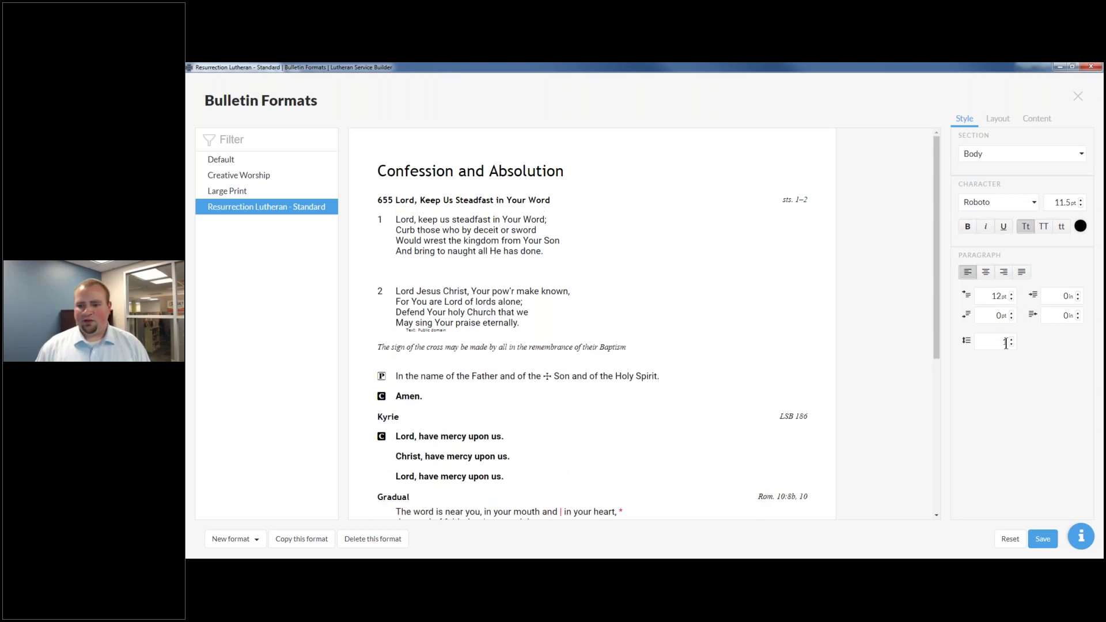
click(1010, 343)
click(1011, 343)
click(1011, 339)
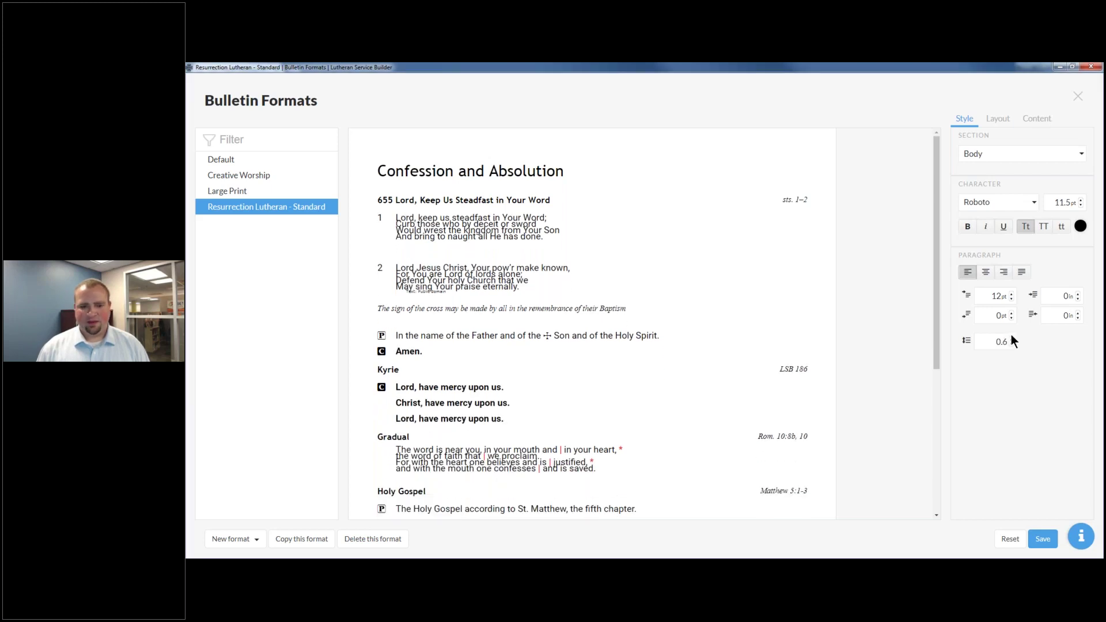
click(1011, 339)
click(1011, 339)
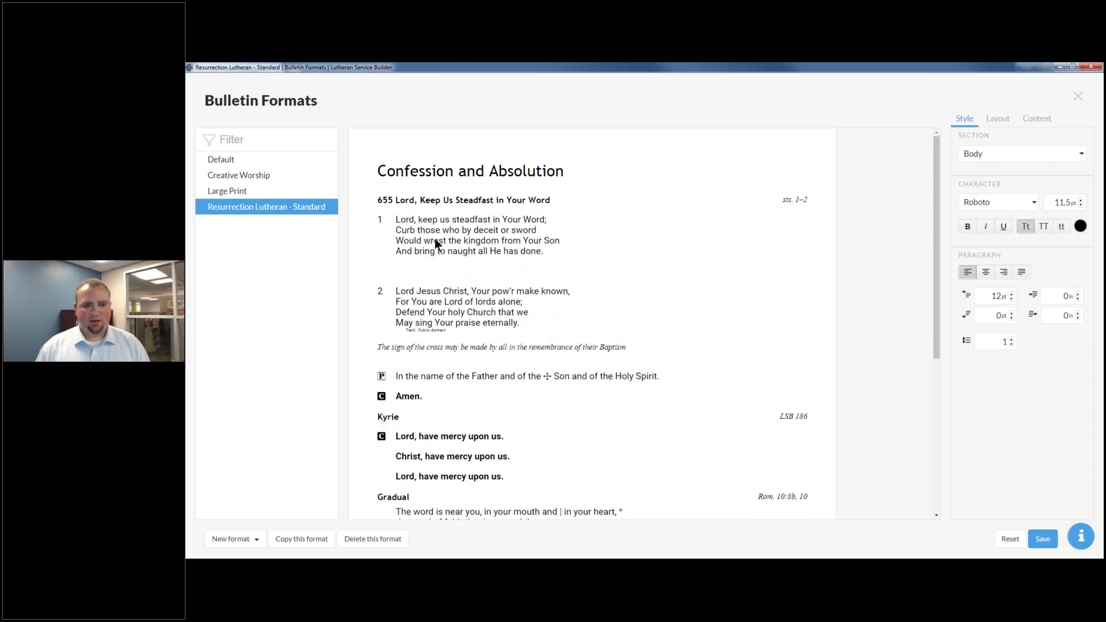
click(1012, 300)
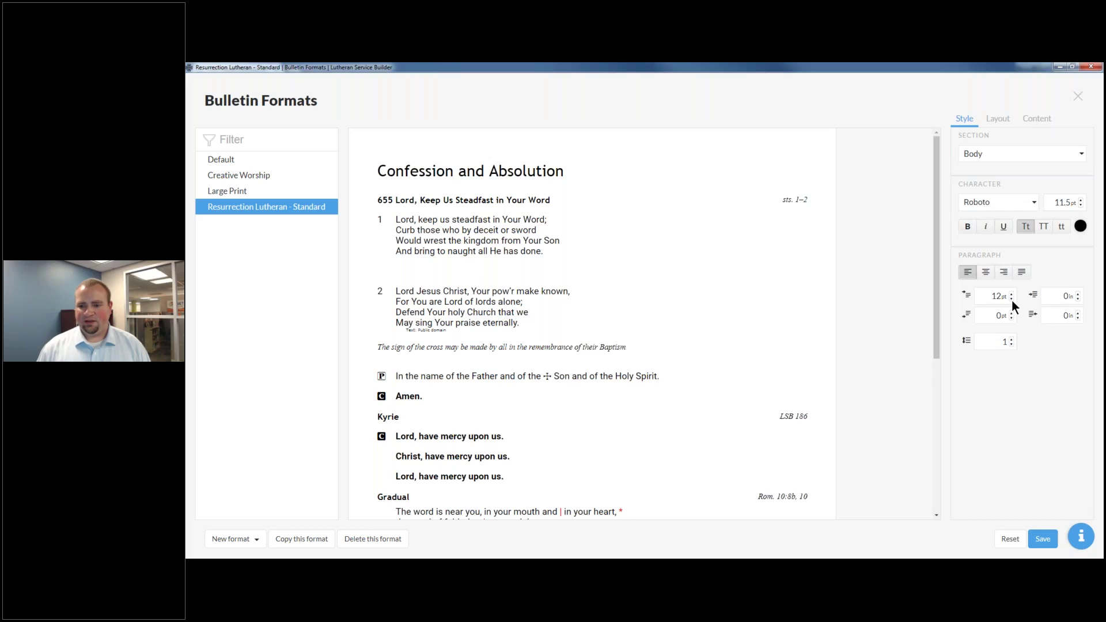
click(965, 272)
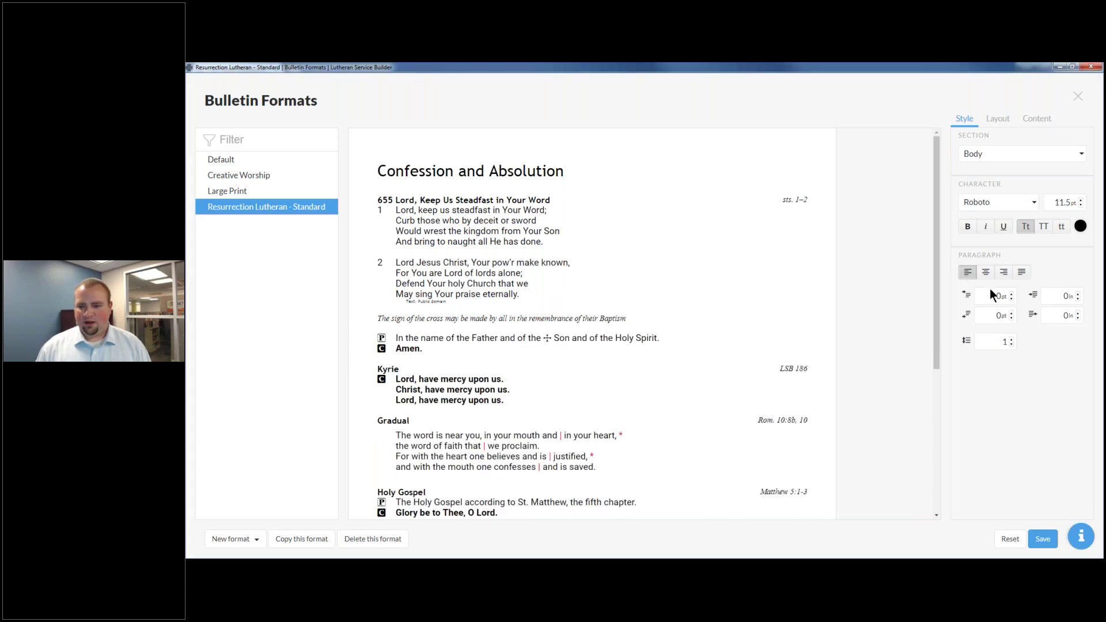
Try dark red as the Body section's text colour and set it back to black.
click(1080, 228)
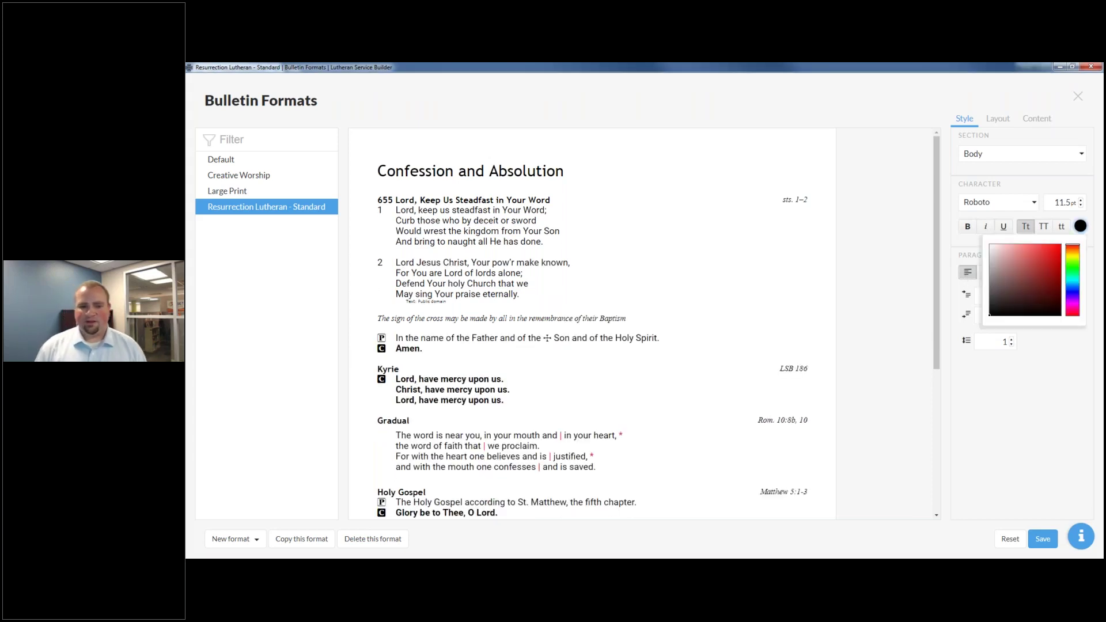
click(1050, 268)
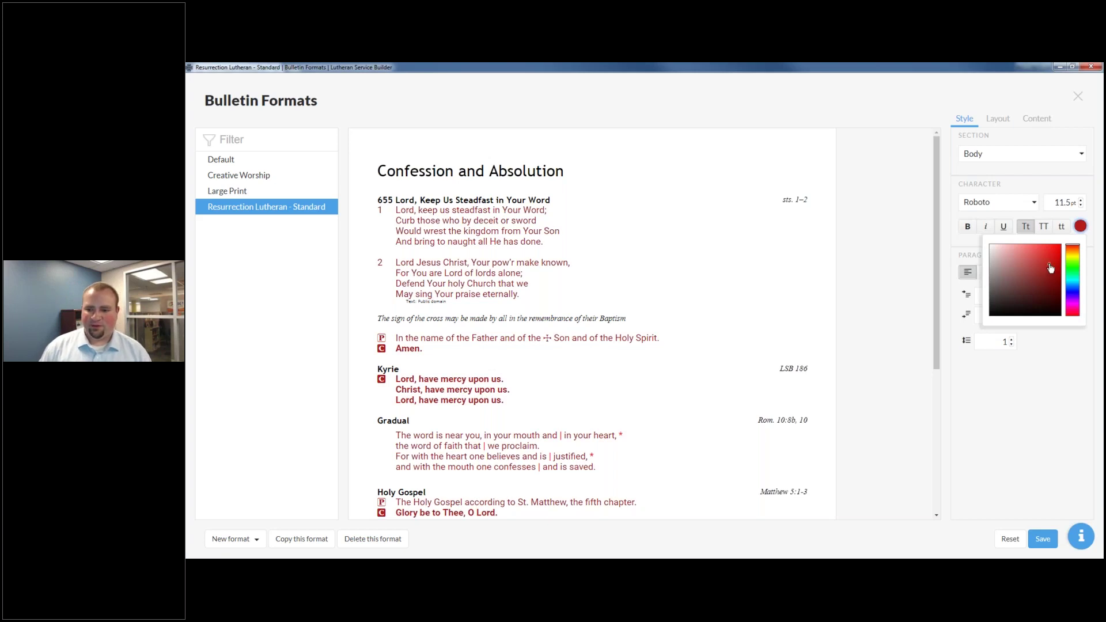
click(1046, 316)
click(1056, 381)
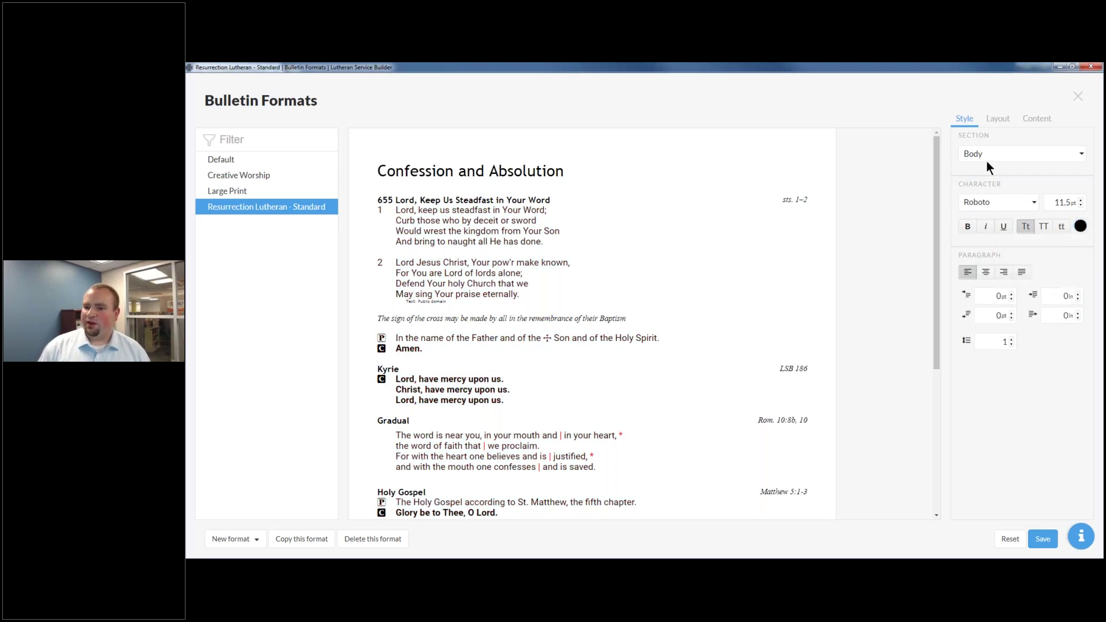
Set the Rubric section's text to Roboto at 8 pt in red.
click(986, 161)
click(986, 254)
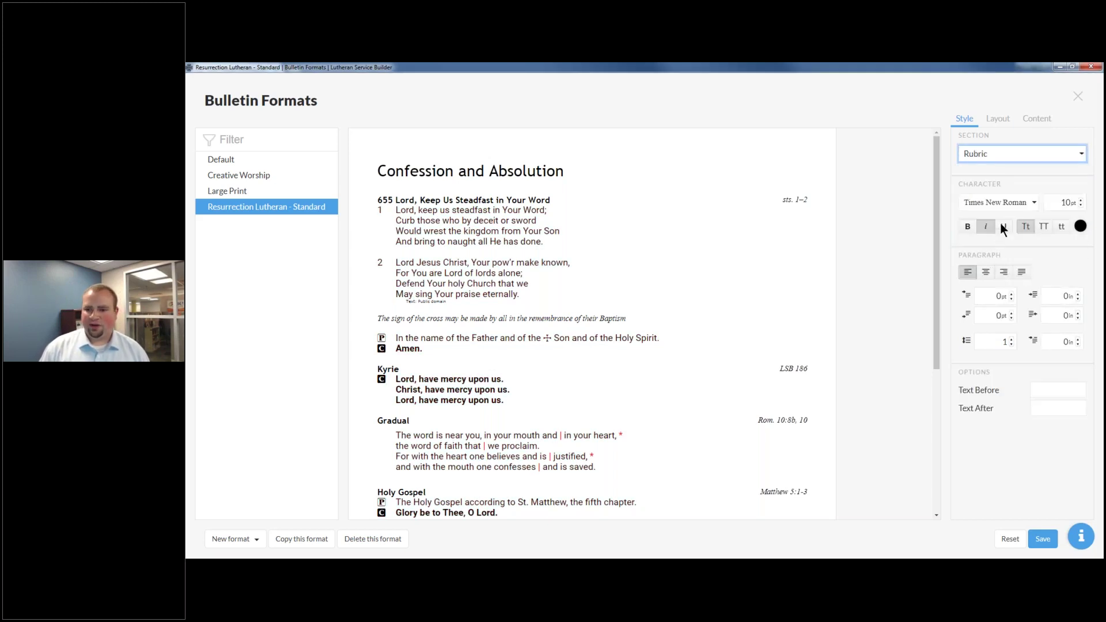
click(1010, 205)
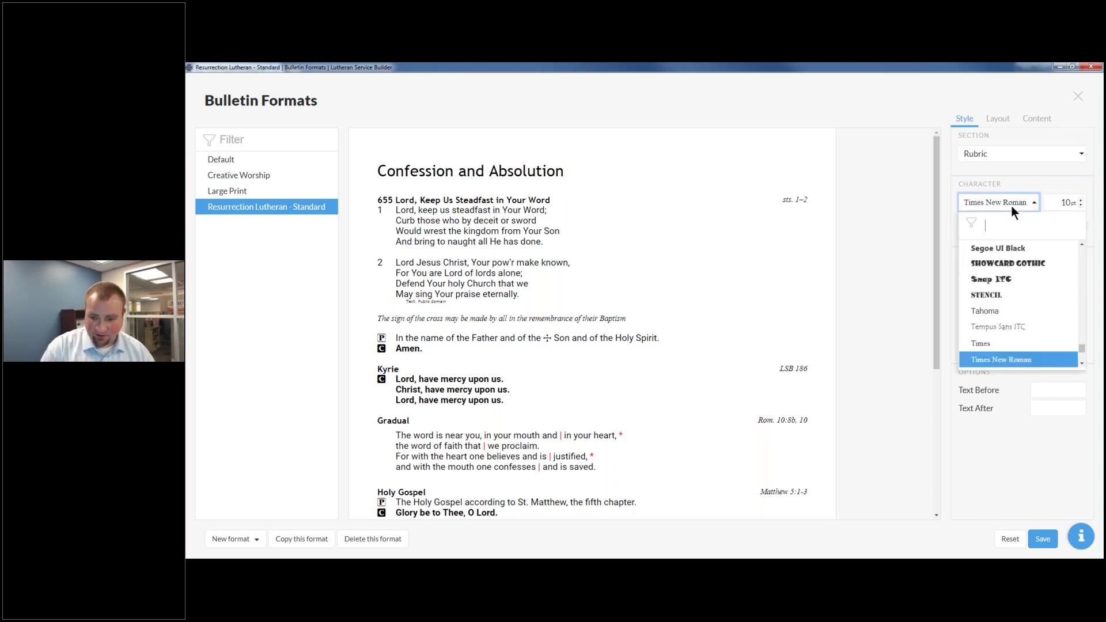
text(Roboto)
key(Return)
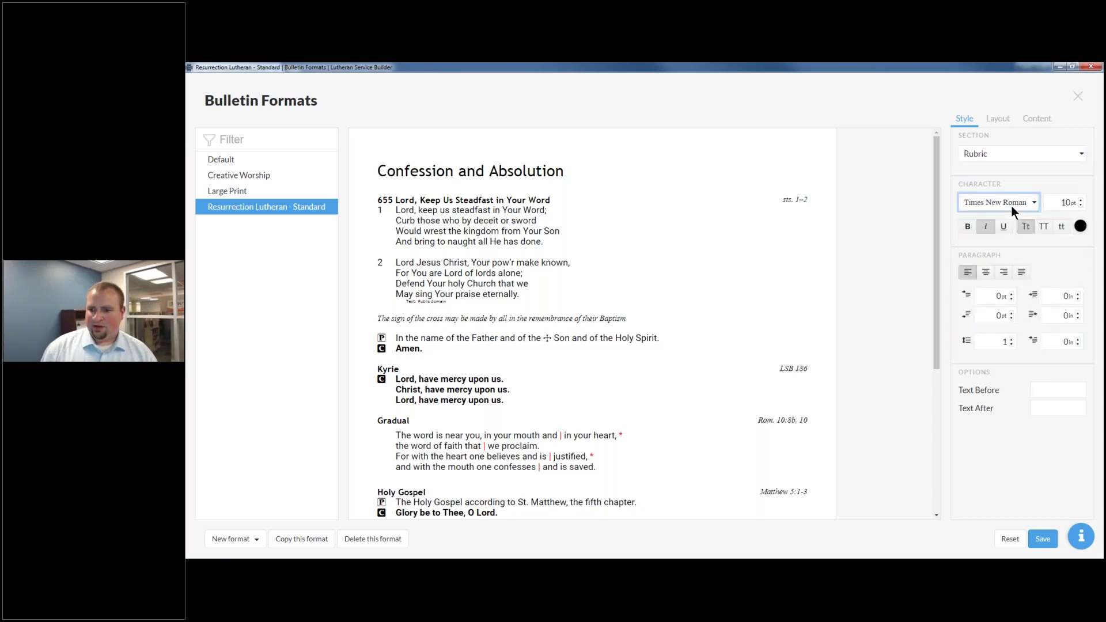
click(1080, 226)
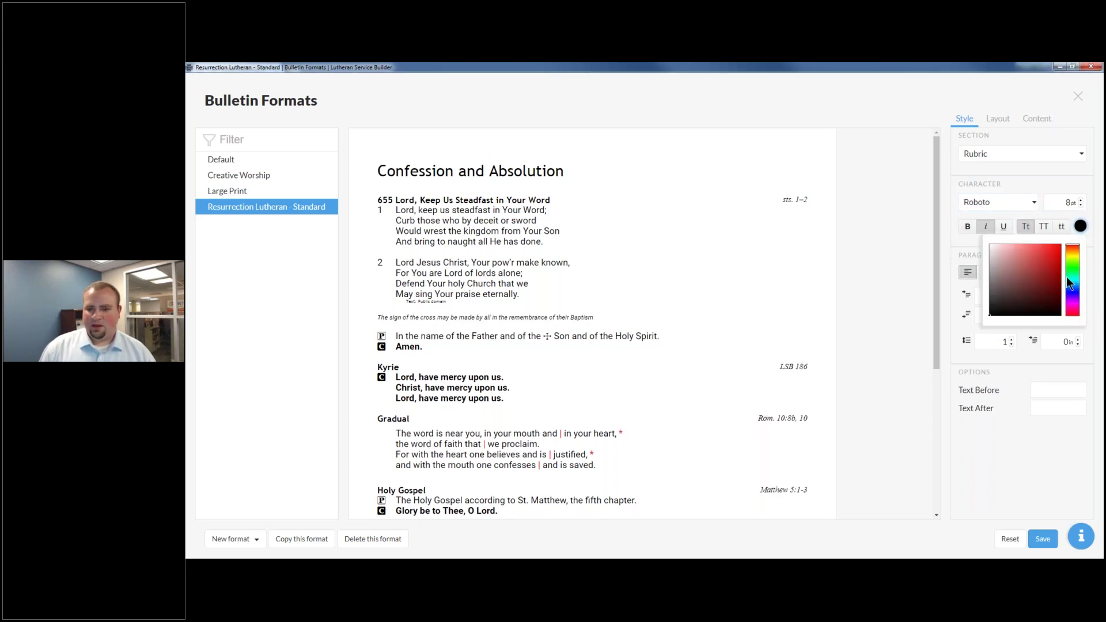
drag(1049, 281, 1054, 255)
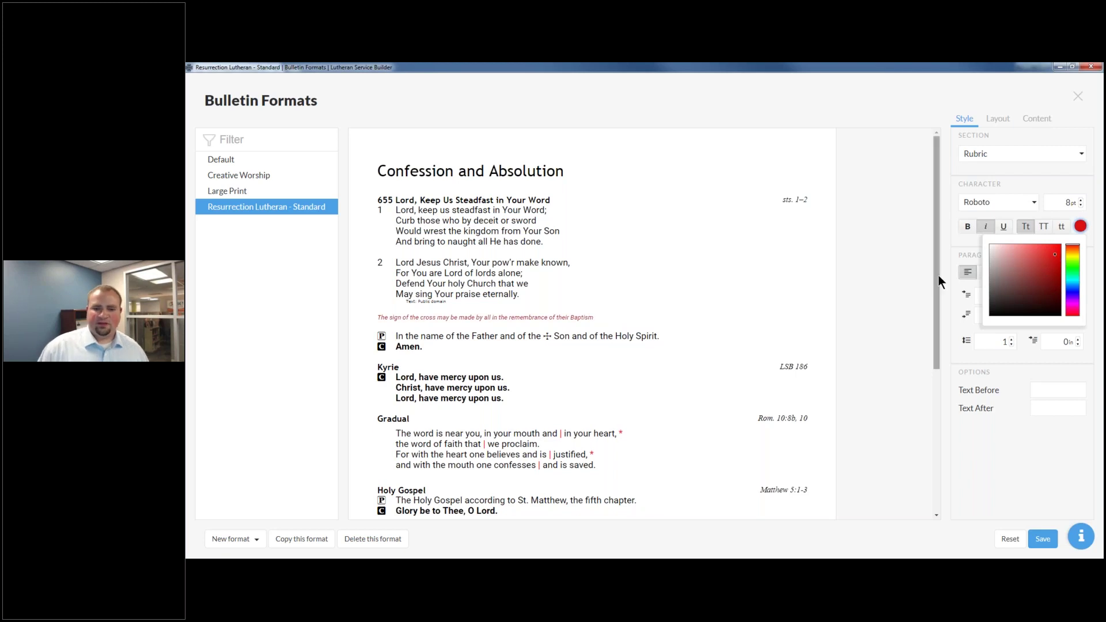
Set the Heading section's text to Merriweather at 18 pt and save the format.
click(1002, 154)
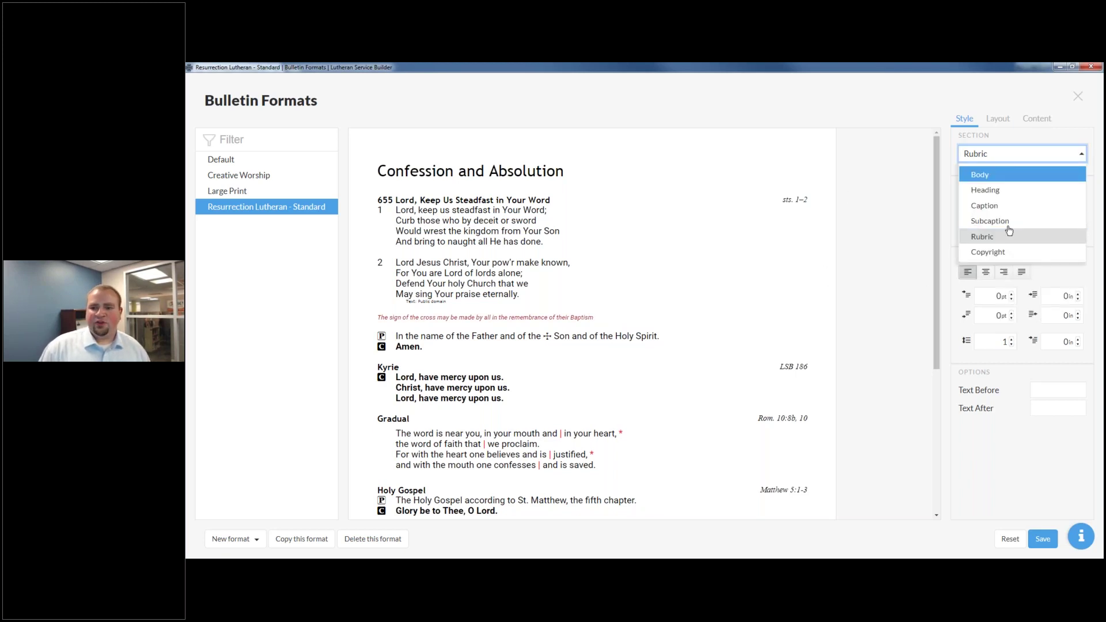
click(1020, 190)
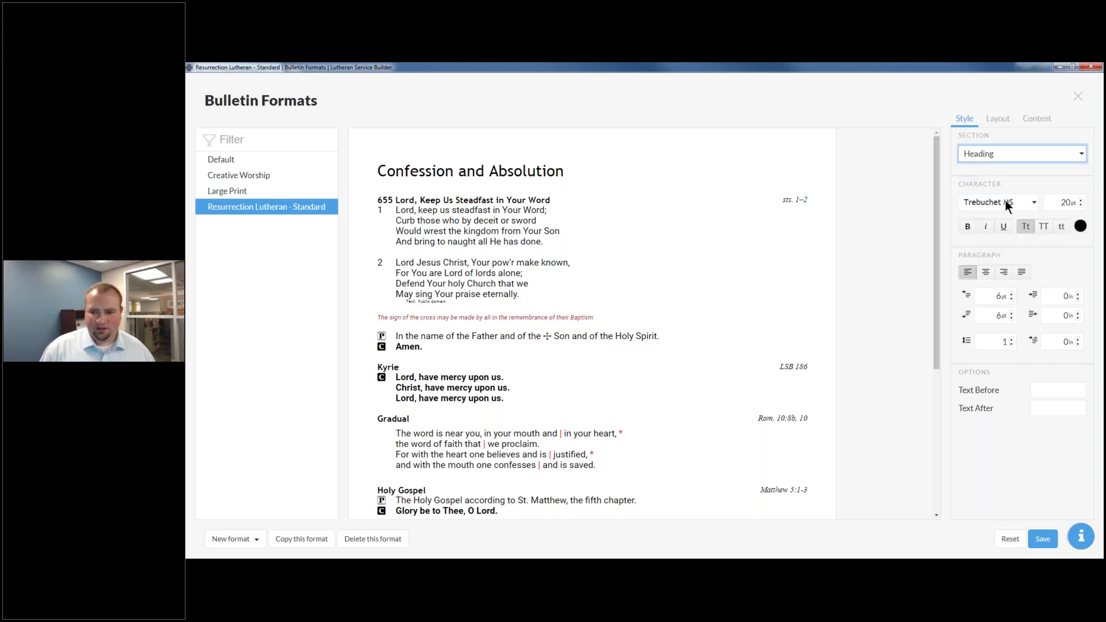
click(1007, 204)
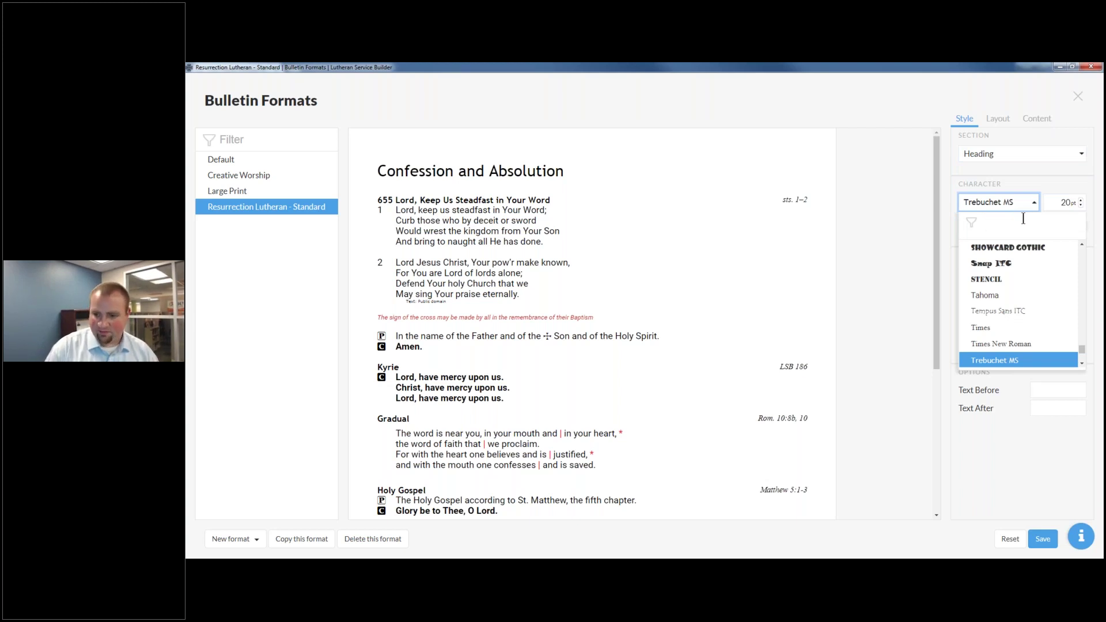
text(Merriwe)
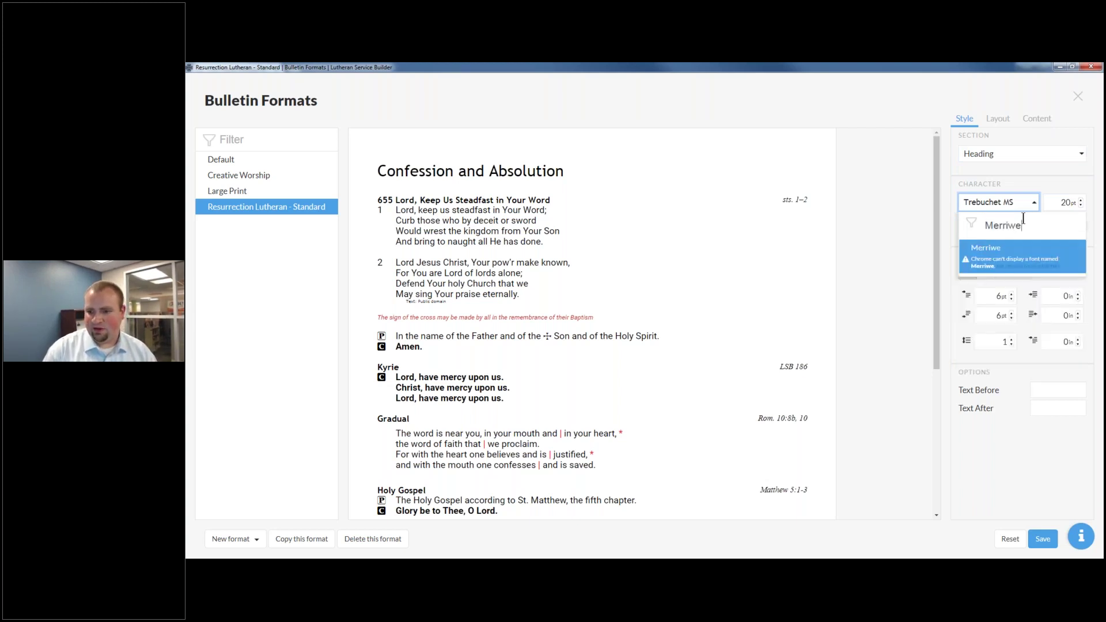
text(ather)
key(Return)
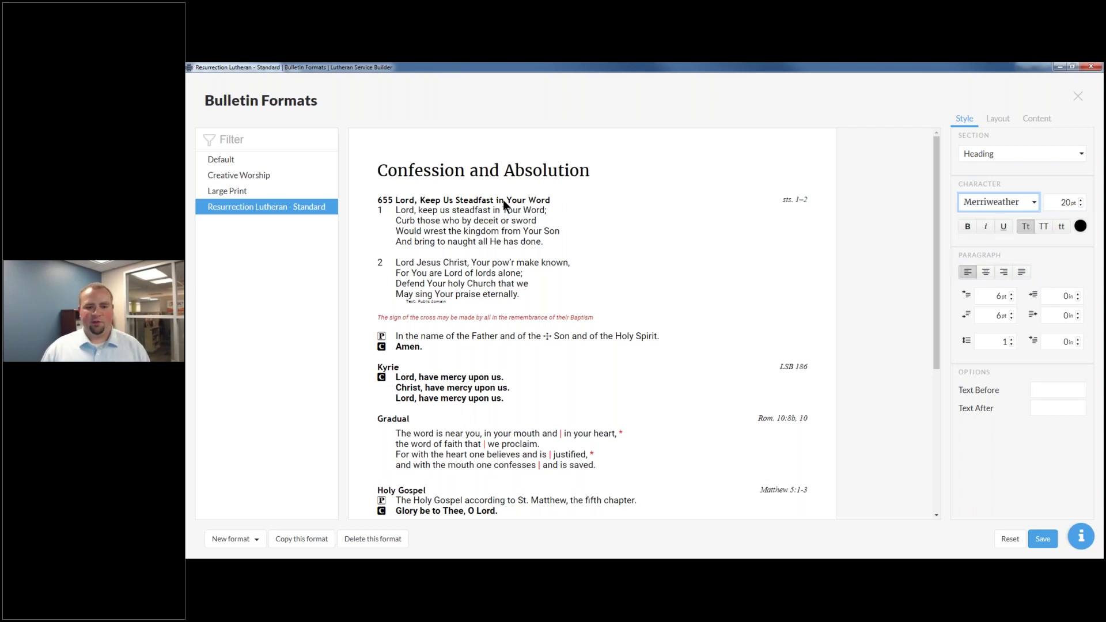
click(1081, 205)
click(1081, 206)
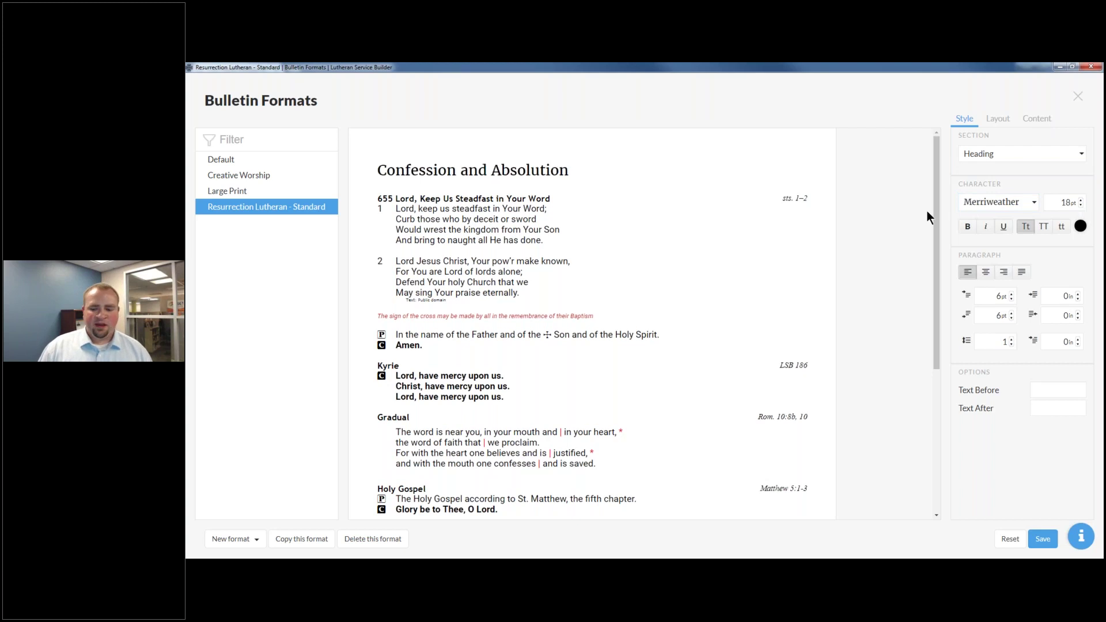
click(1044, 544)
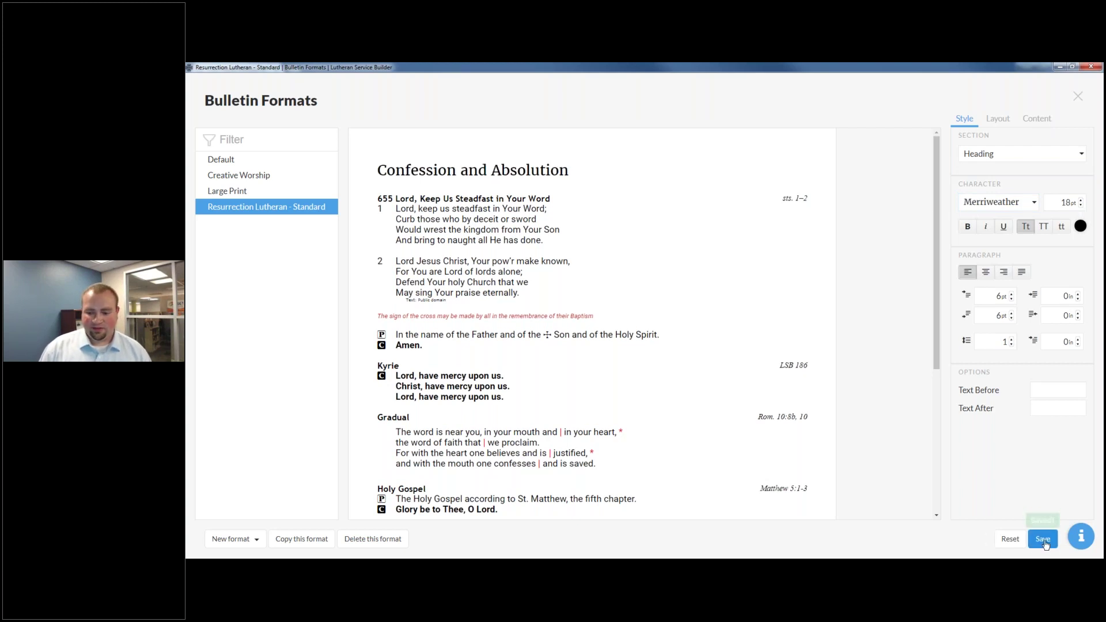
Set the format's page layout to Legal (8.5" x 14"), Landscape and Folded.
click(1002, 122)
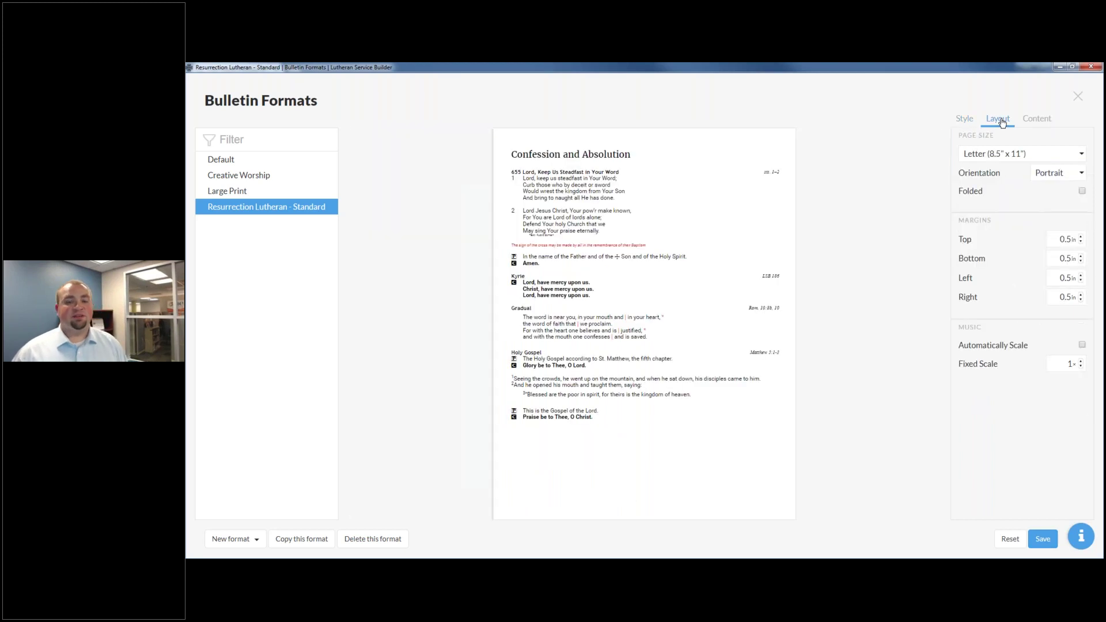
click(1036, 152)
click(1037, 190)
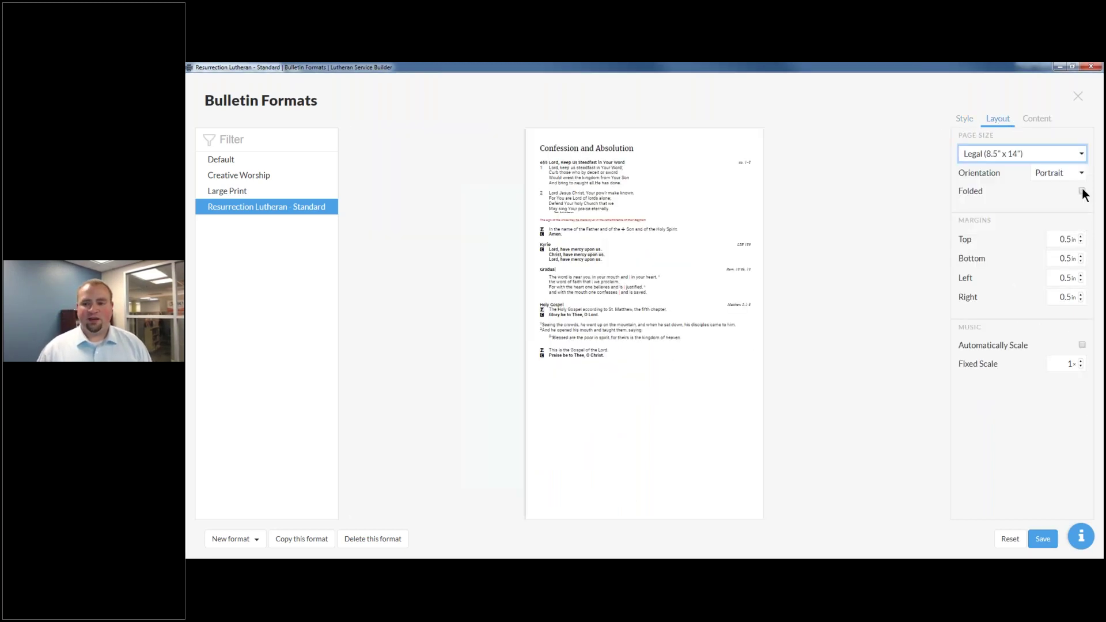
click(1071, 175)
click(1062, 211)
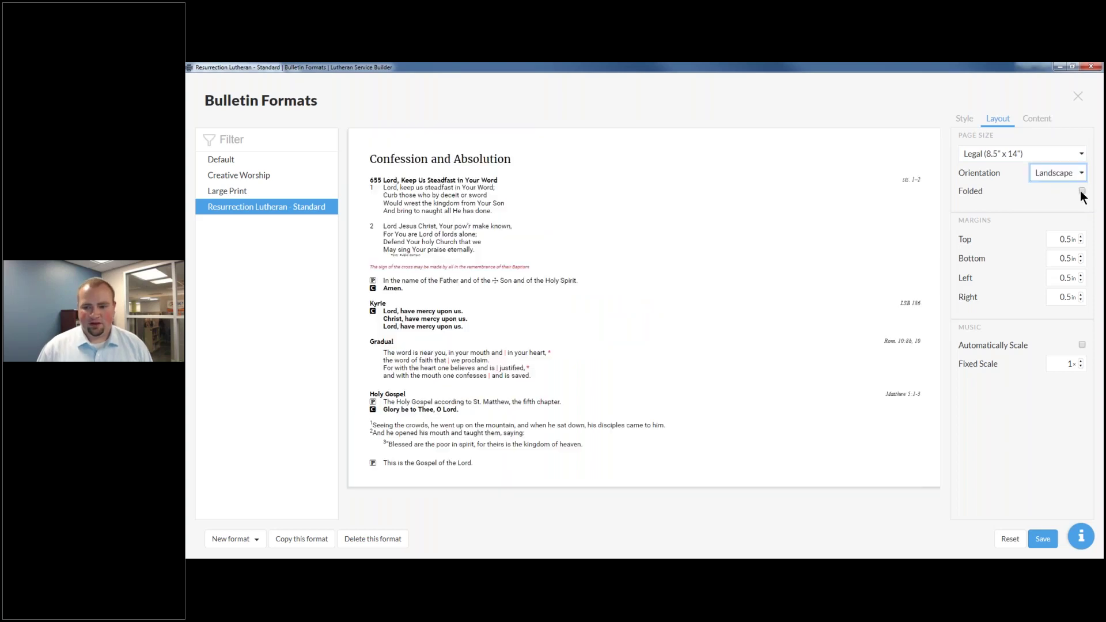
click(1082, 191)
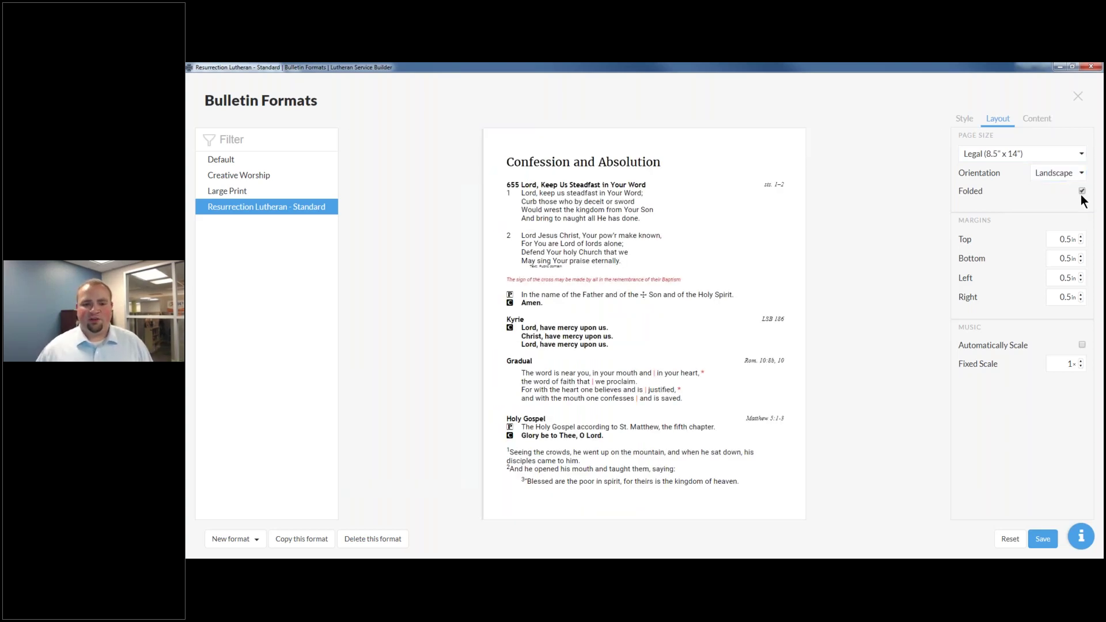
Set the top margin to 0.8 in, enable automatic music scaling, and save the format.
click(1080, 237)
click(1081, 236)
click(1081, 237)
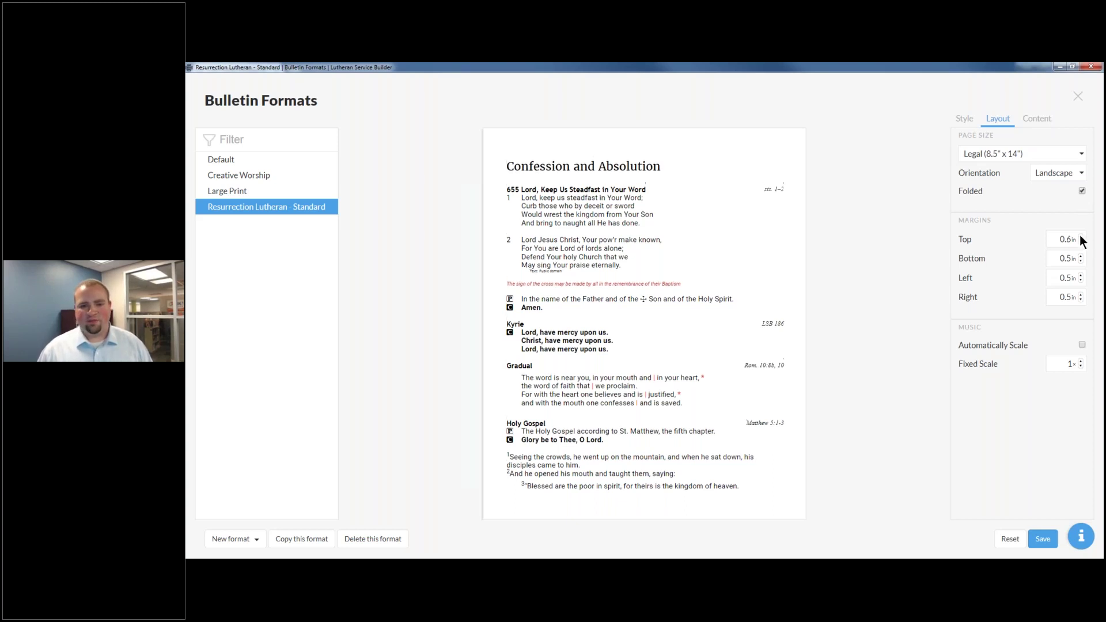
click(1082, 345)
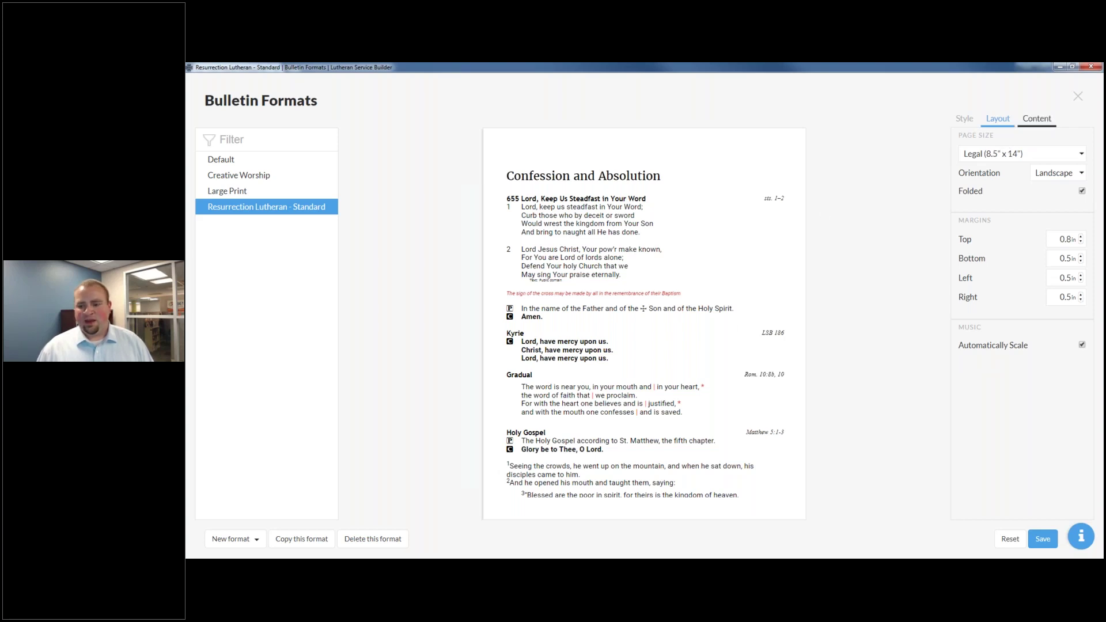
click(1043, 538)
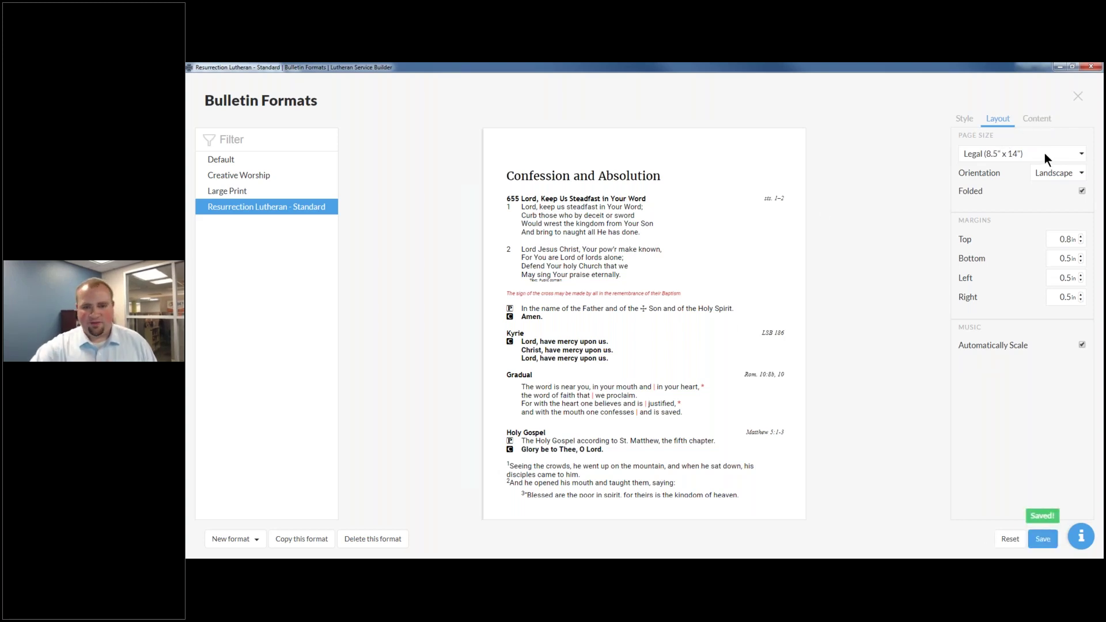
Make all headings and all rubrics invisible in the format's content settings.
click(1037, 118)
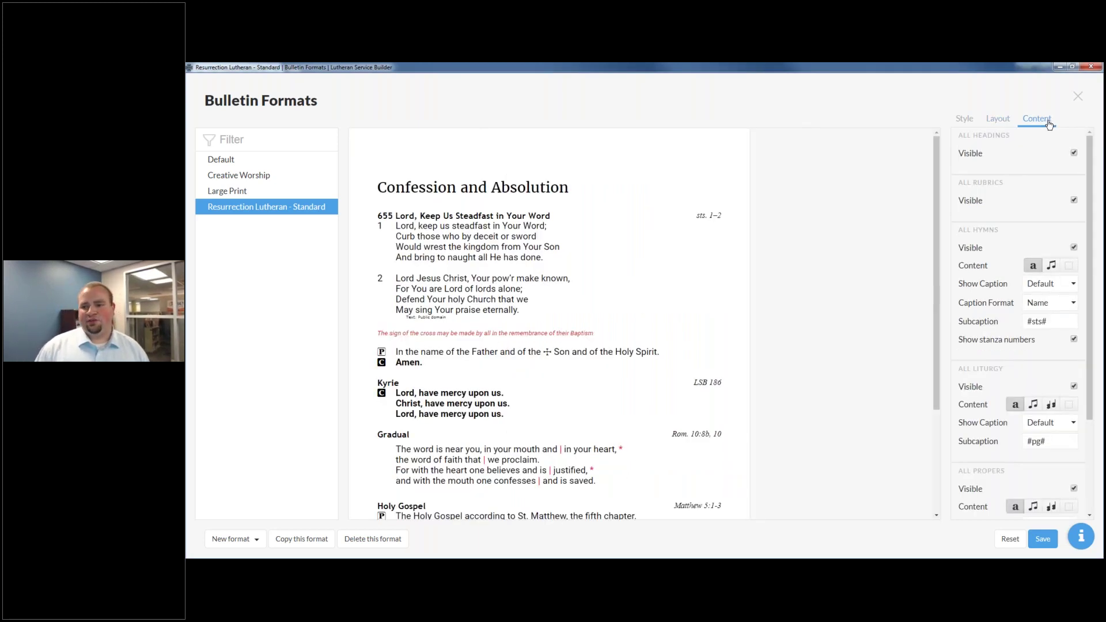
click(1074, 152)
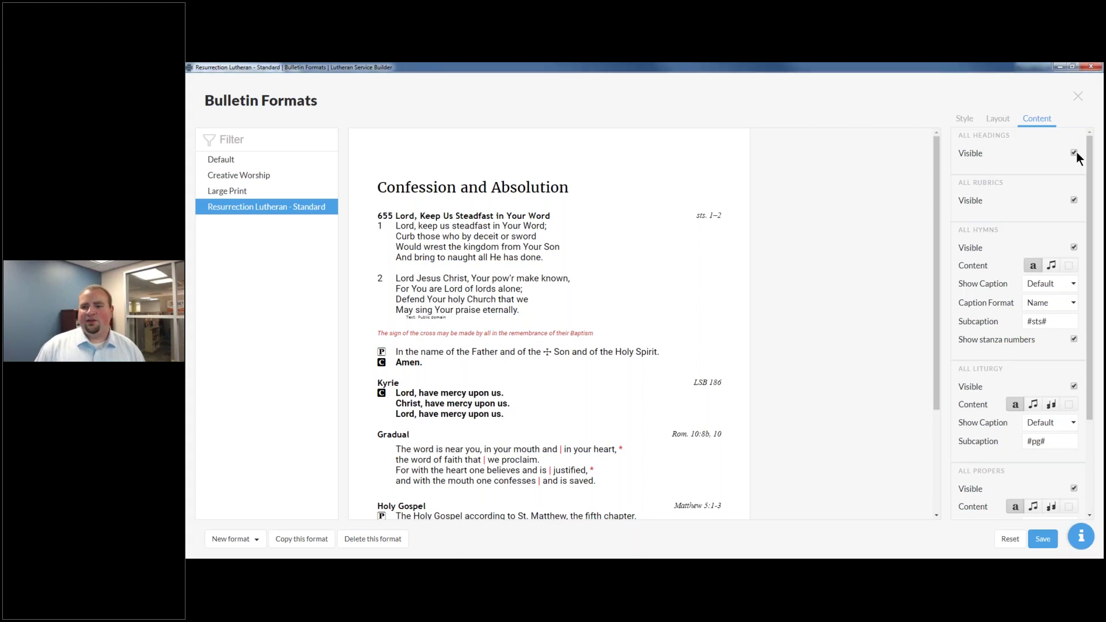
click(1073, 200)
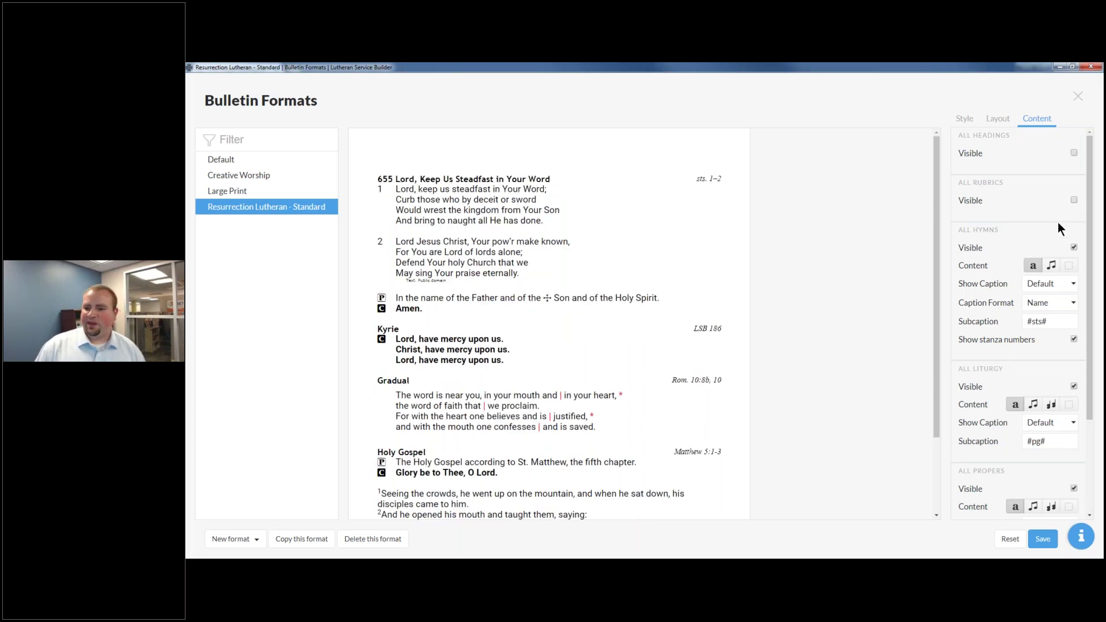
Show all hymns with music notation instead of text only and set the liturgy captions to Never.
click(1050, 268)
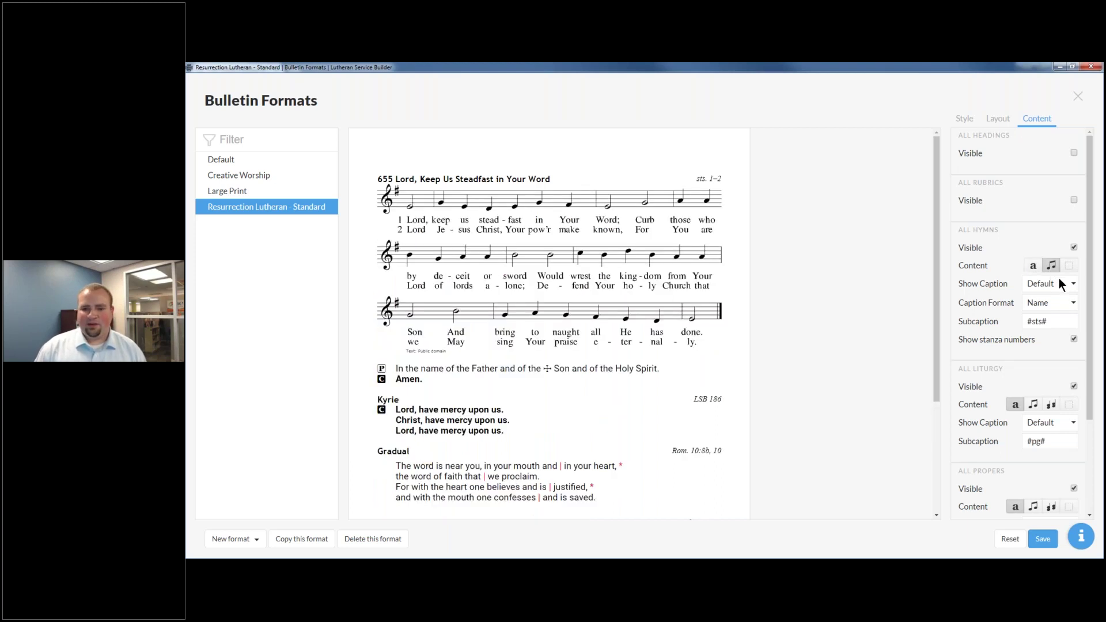
scroll(1056, 300, down, 1)
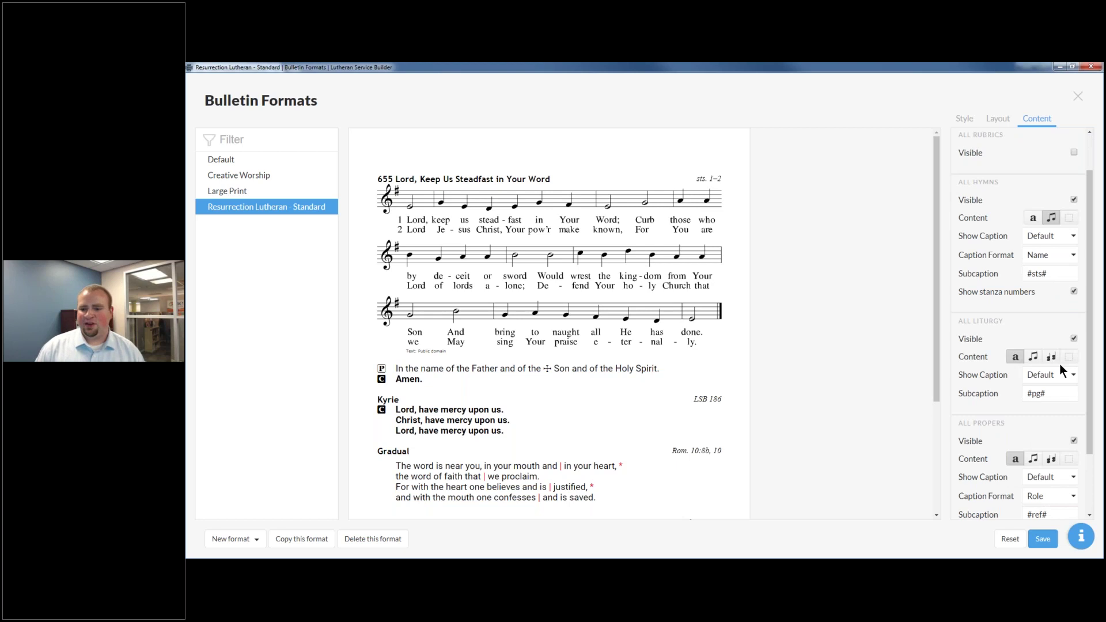
click(1056, 392)
scroll(1048, 346, down, 2)
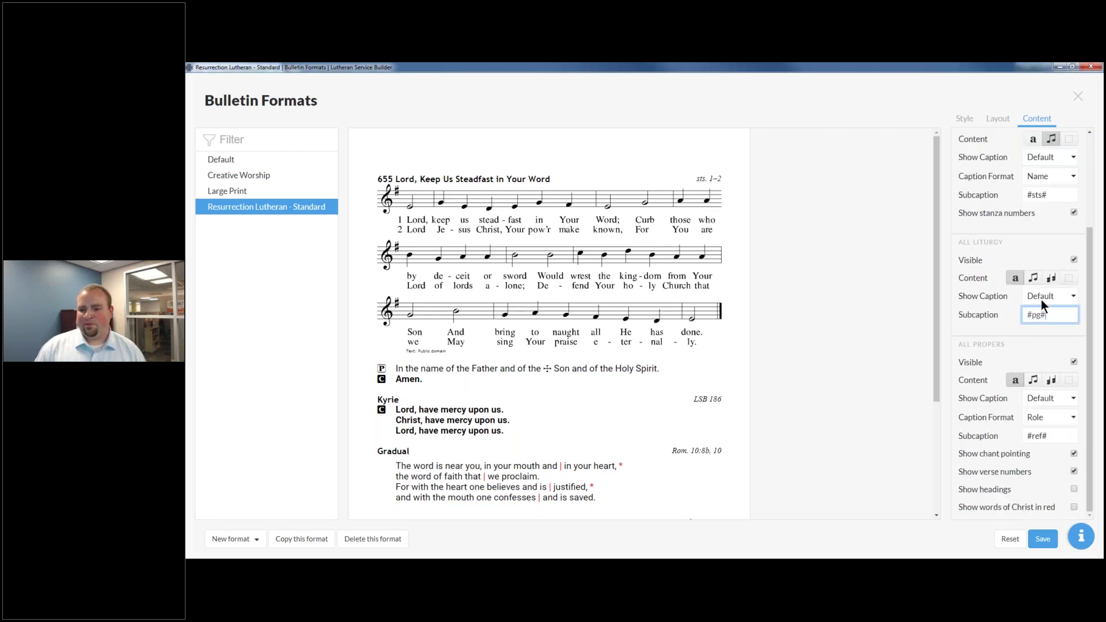
click(1037, 296)
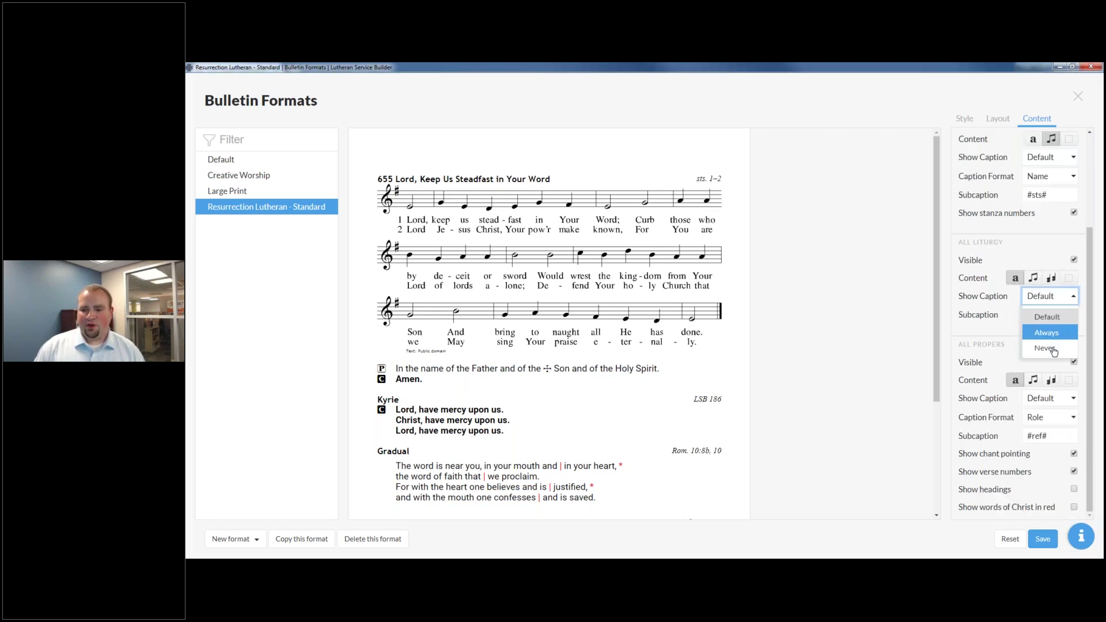
key(Return)
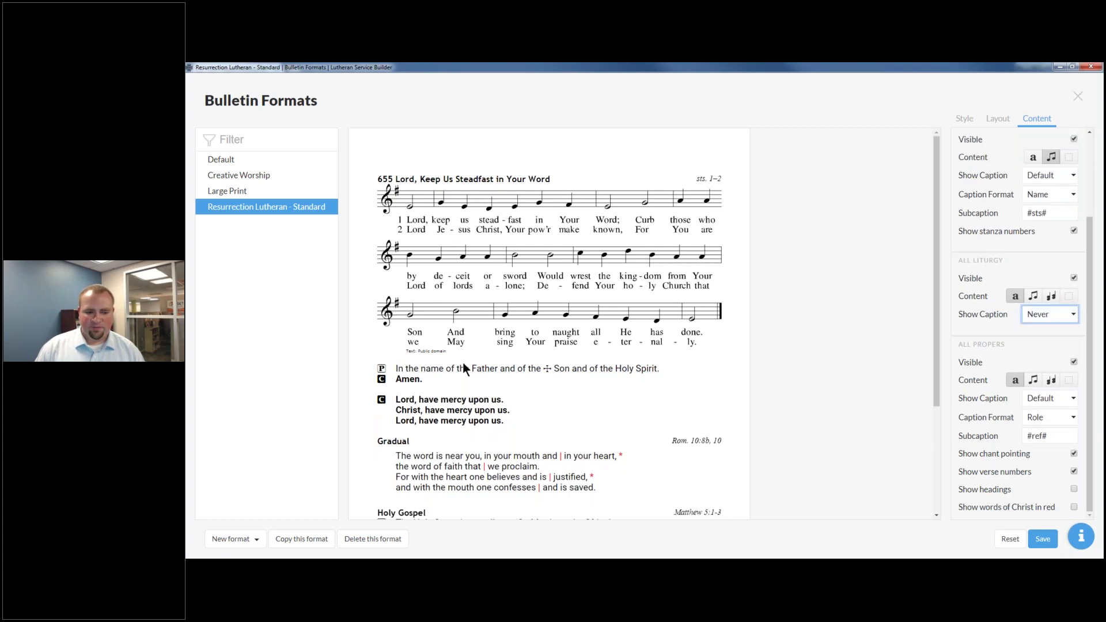
Save the content settings, look over the format's preview, and close the Bulletin Formats window.
scroll(470, 361, down, 3)
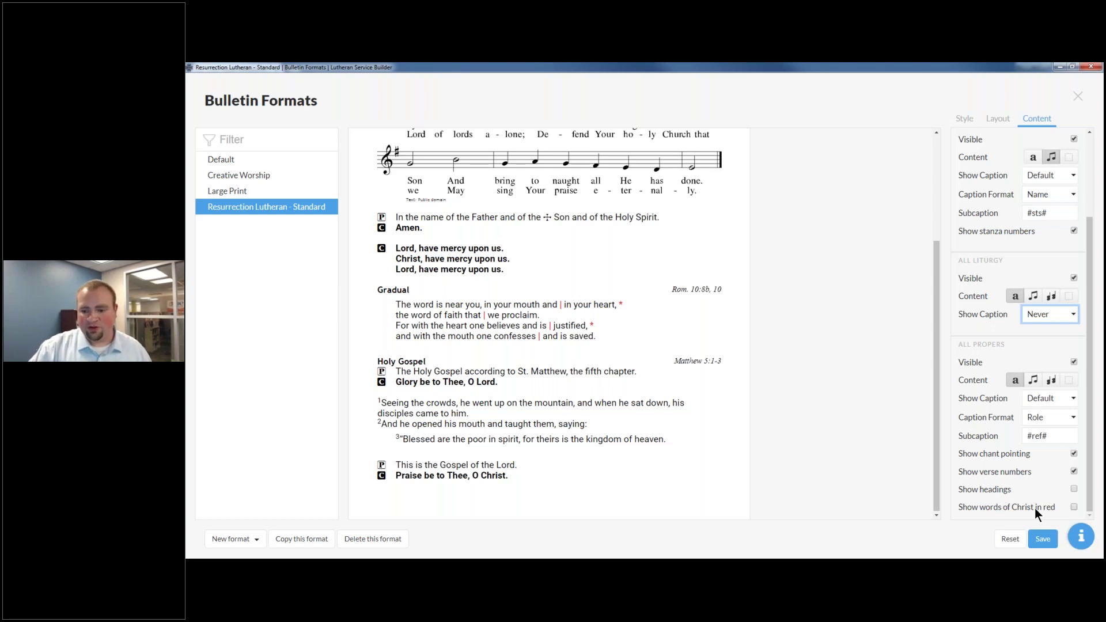
click(1034, 534)
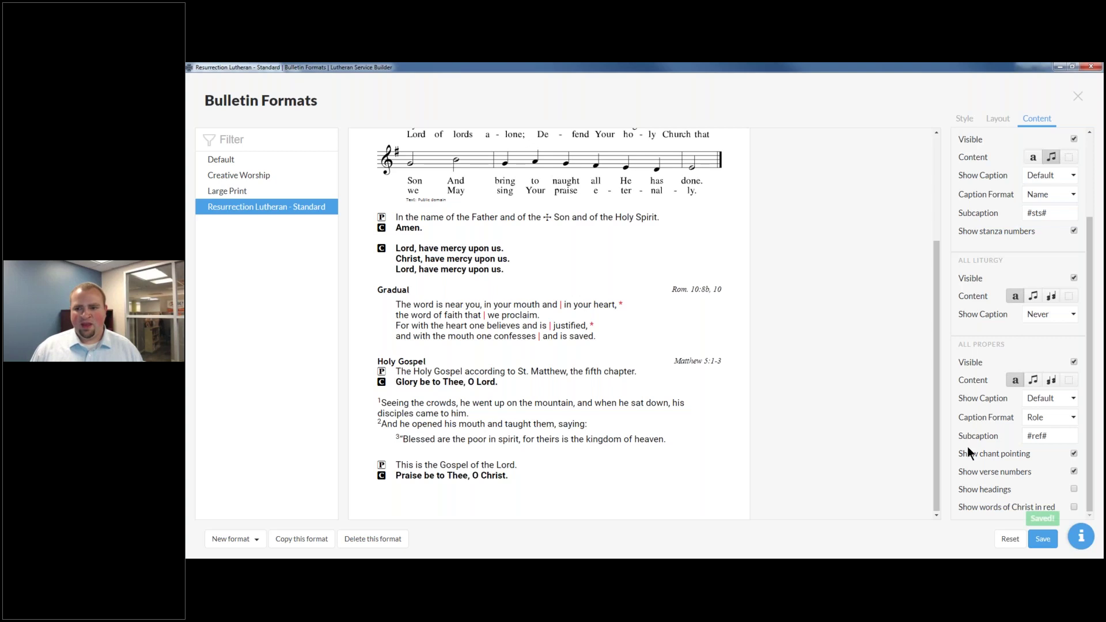
scroll(1063, 306, up, 2)
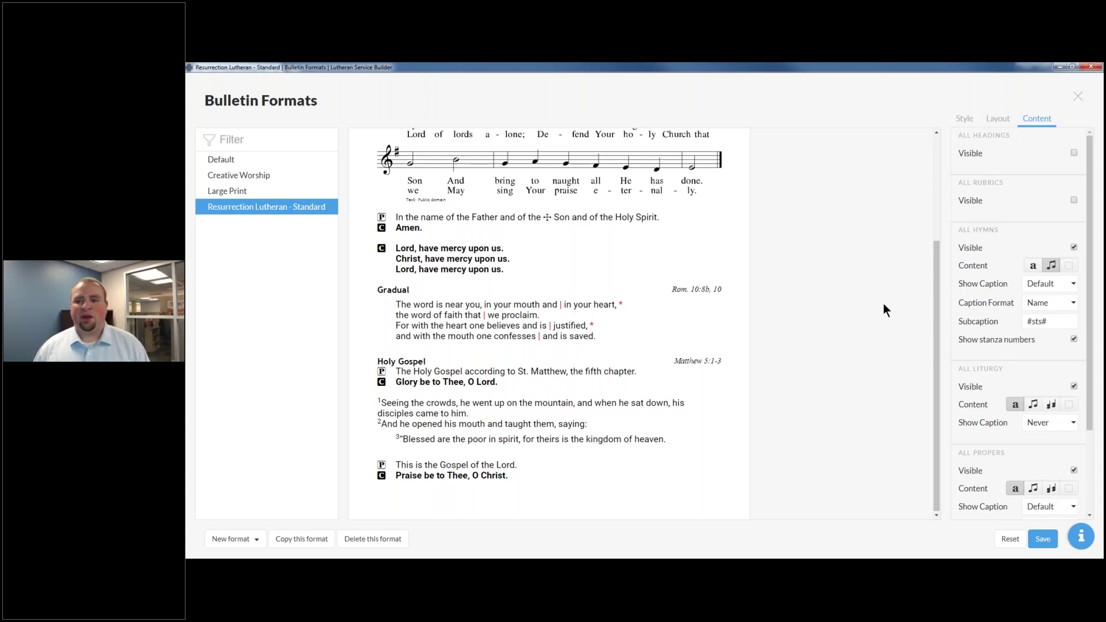
scroll(675, 223, up, 5)
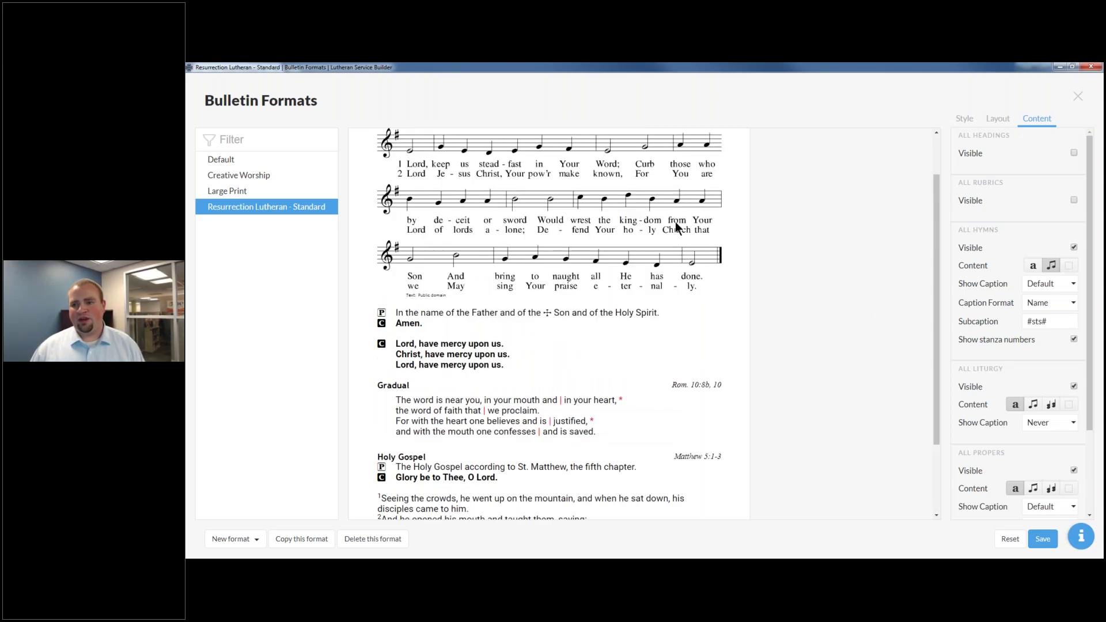
click(1078, 97)
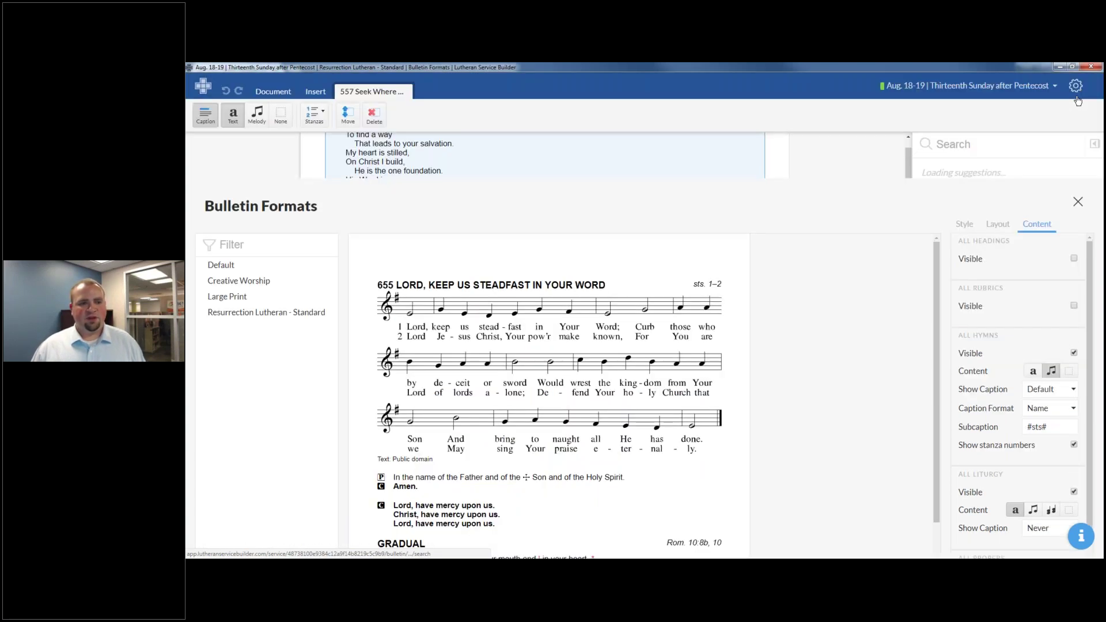
Apply the Resurrection Lutheran - Standard bulletin format to the Aug. 18-19 service document.
click(273, 91)
click(286, 118)
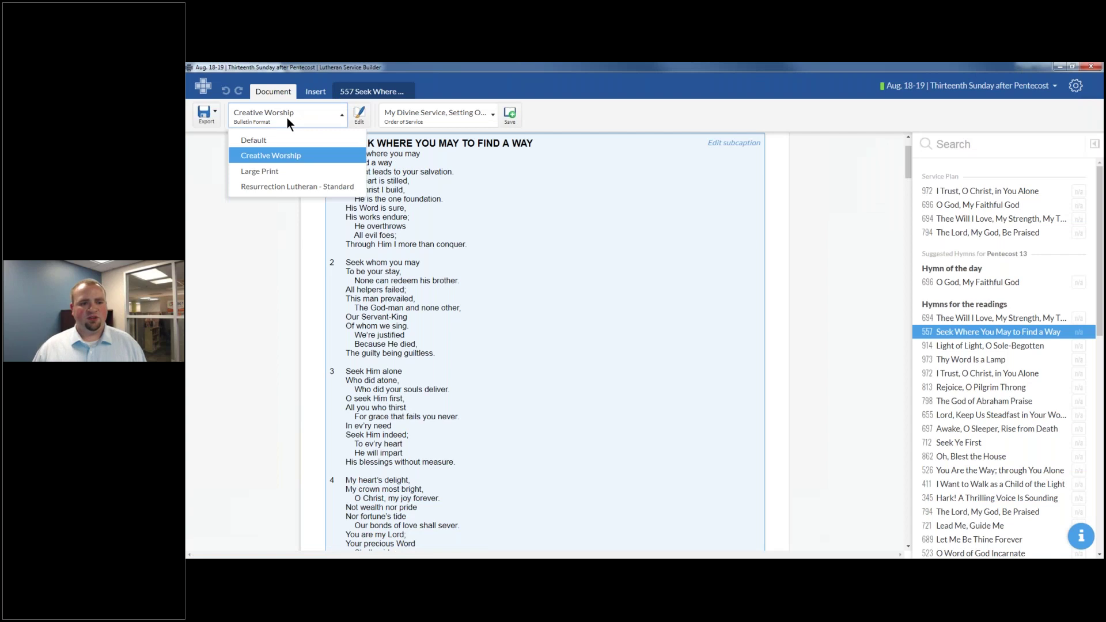
click(309, 187)
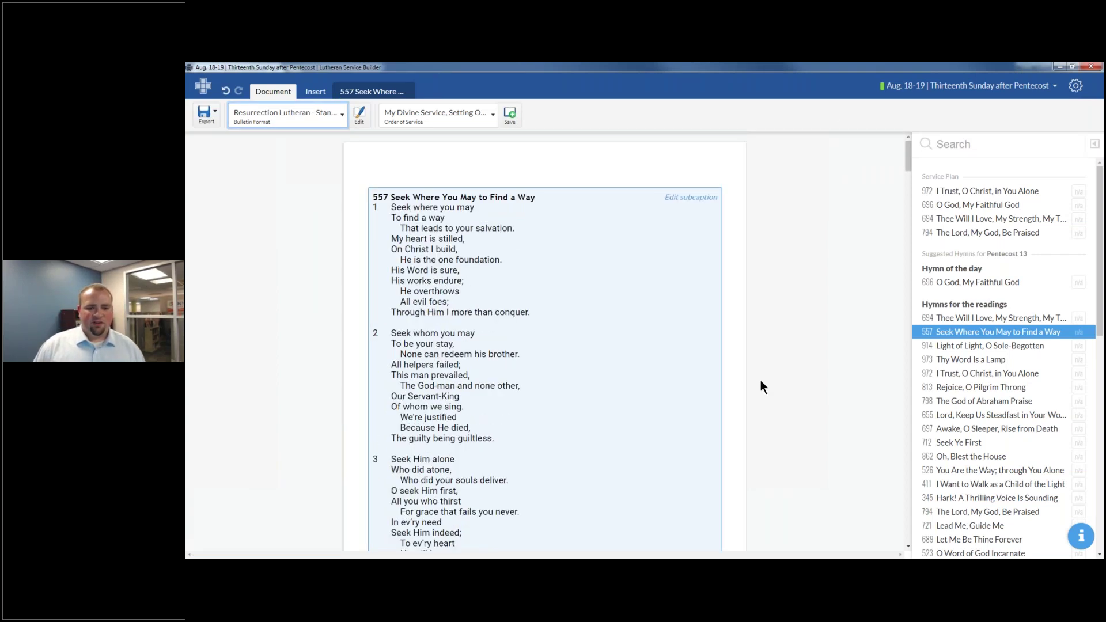
Look through the reformatted bulletin, from the opening hymn through the readings and creed and back to the psalm.
scroll(775, 354, down, 6)
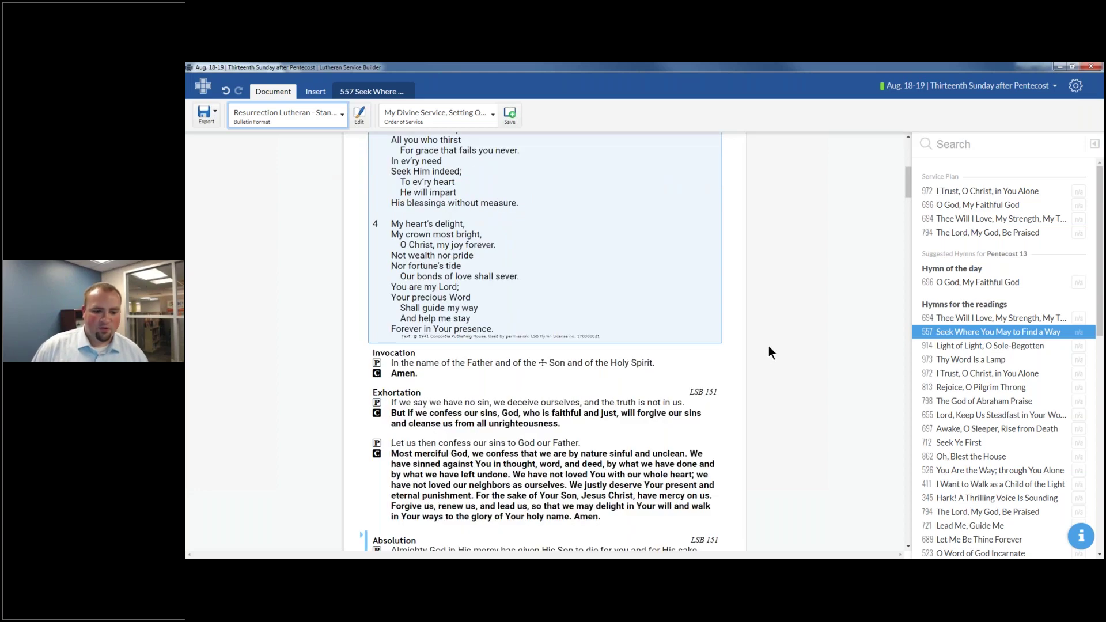
scroll(768, 349, down, 1)
scroll(676, 346, down, 1)
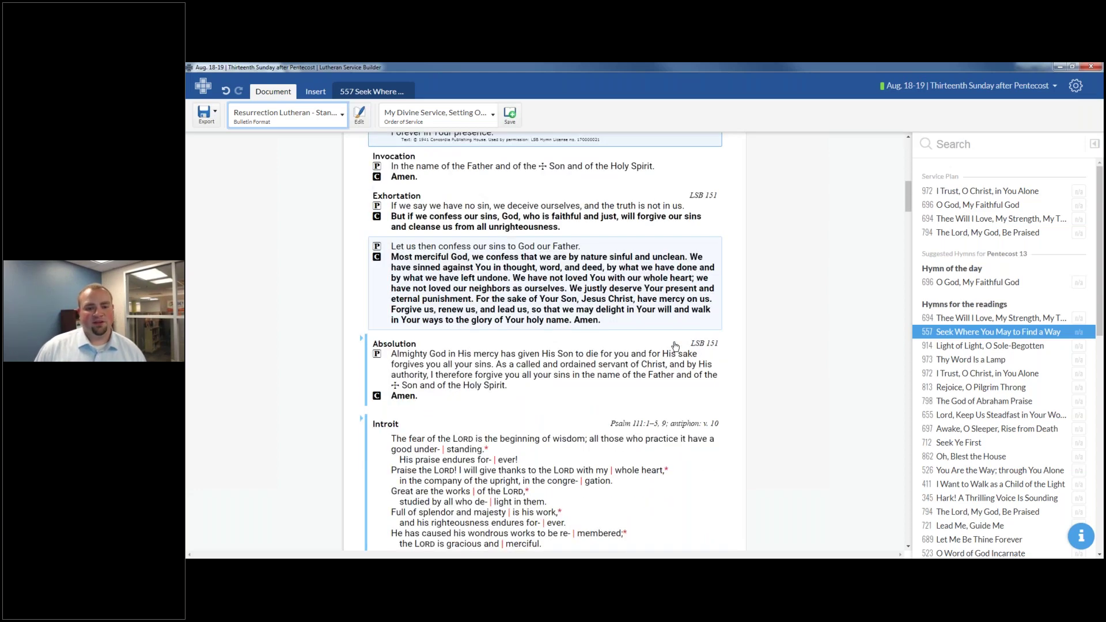
scroll(668, 348, down, 3)
scroll(713, 329, down, 2)
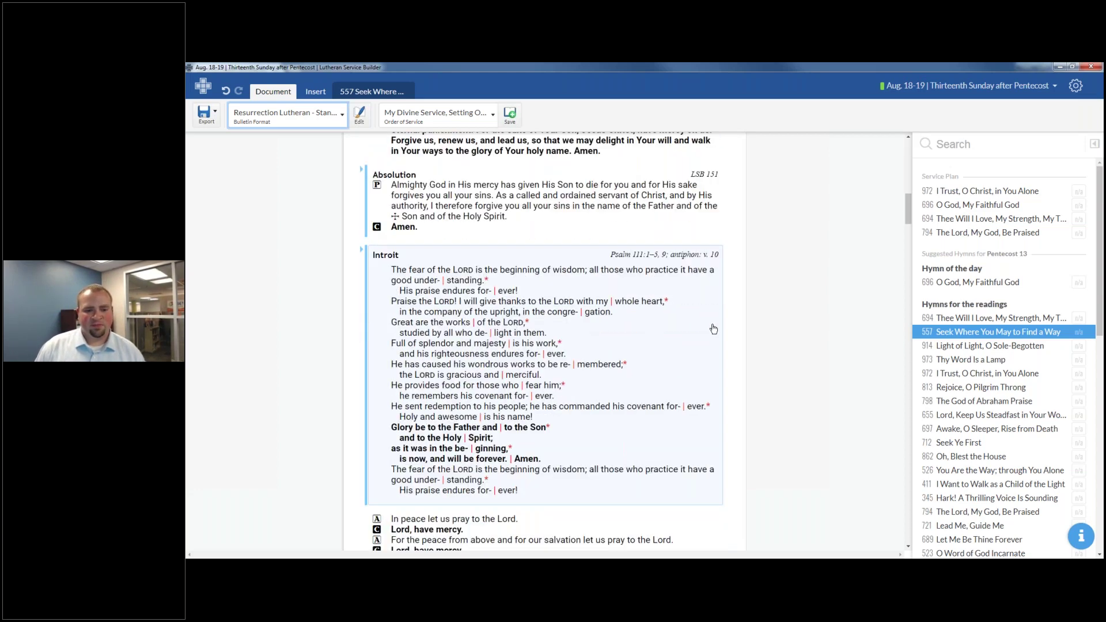
scroll(713, 329, down, 10)
scroll(713, 329, down, 10)
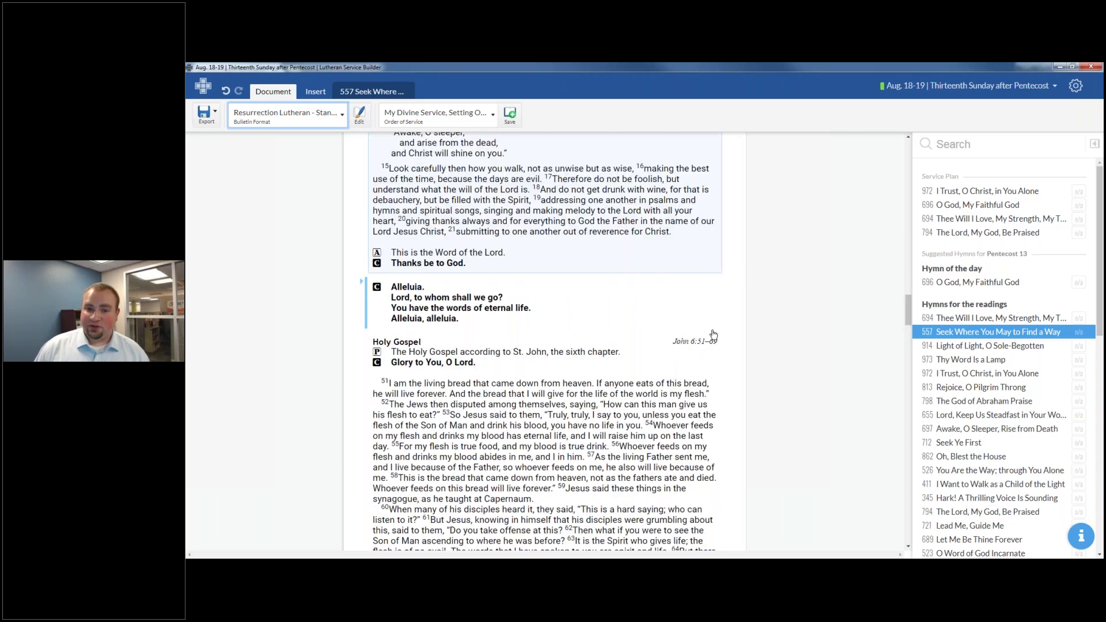
scroll(713, 334, down, 10)
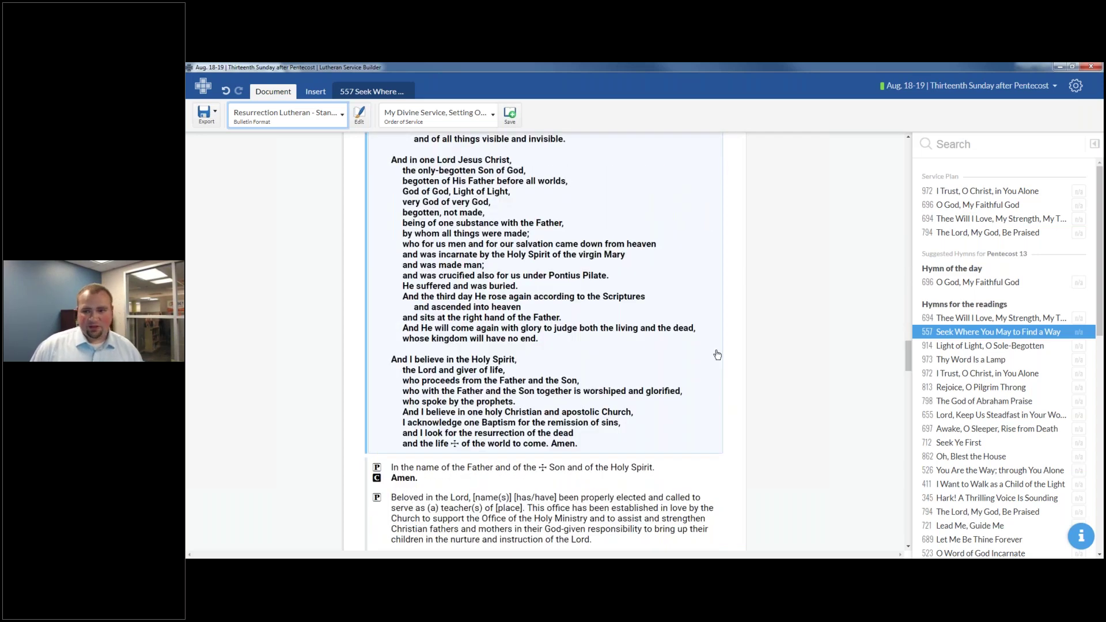
scroll(720, 345, up, 5)
scroll(790, 344, up, 5)
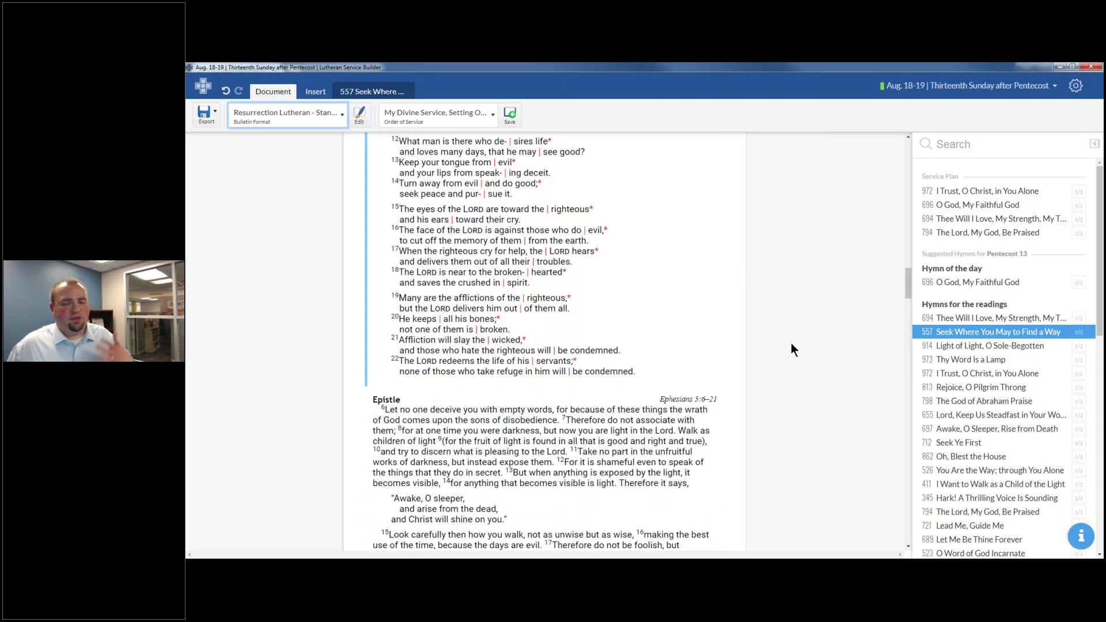
scroll(790, 344, up, 1)
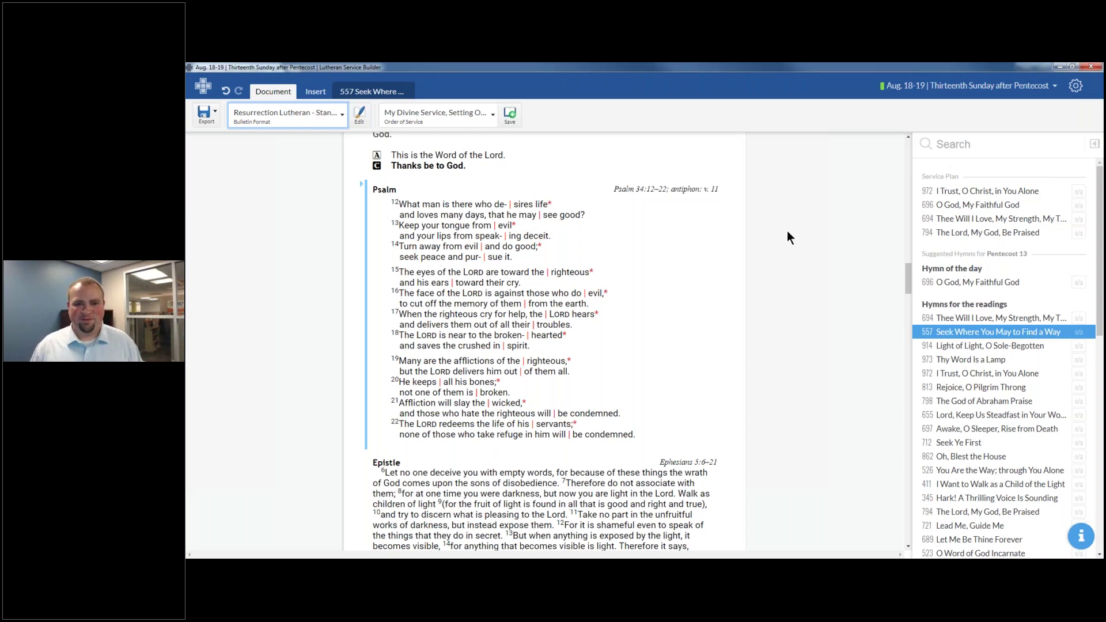
Open the Presentation Formats and preview the Iron and Basic formats.
click(1075, 86)
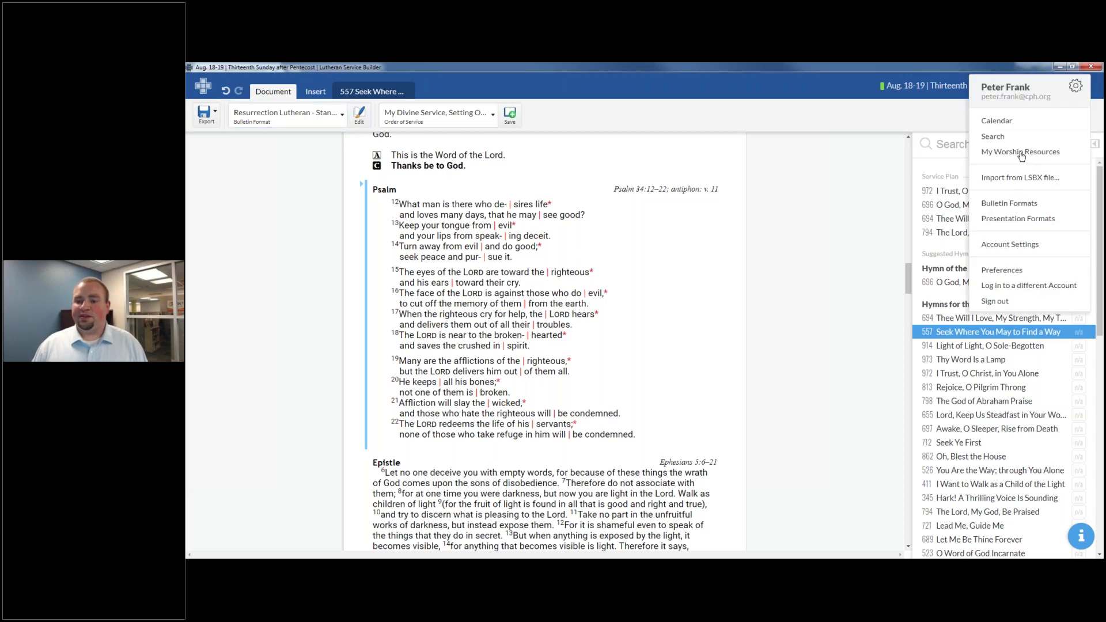
click(1026, 219)
click(250, 162)
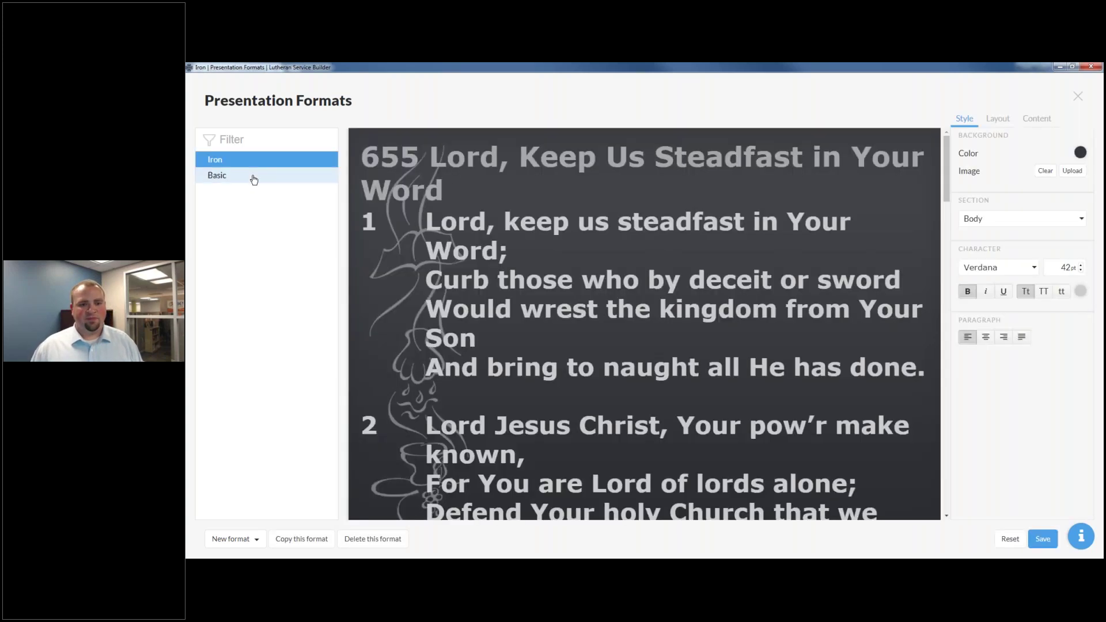
click(254, 176)
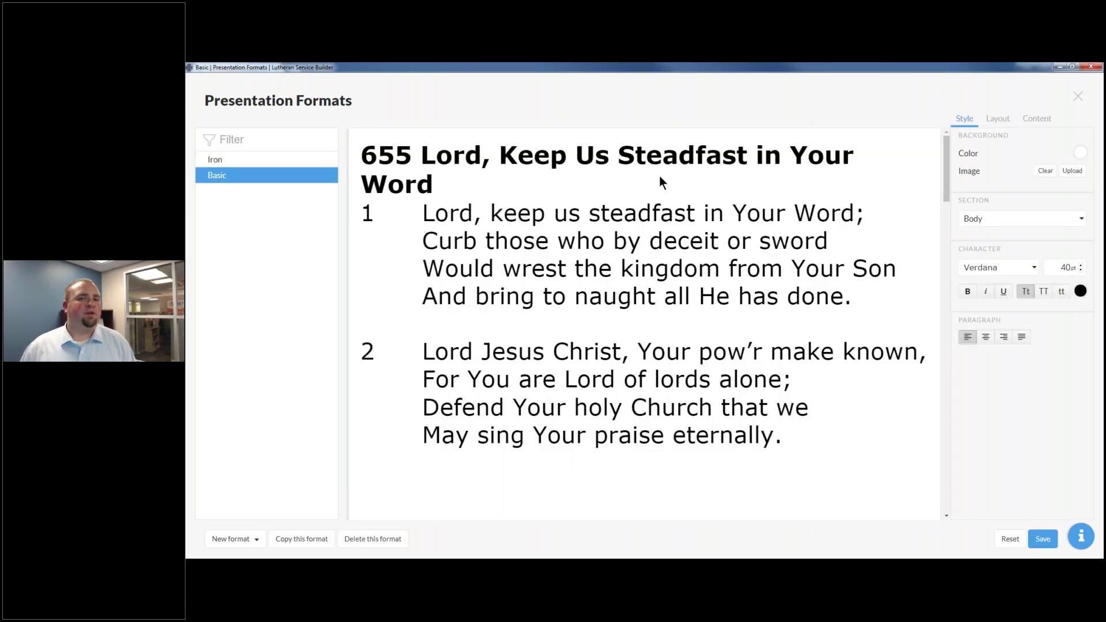
Create a new presentation format based on Basic and name it Resurrection Lutheran Church - Standard.
click(235, 539)
click(230, 502)
double_click(313, 192)
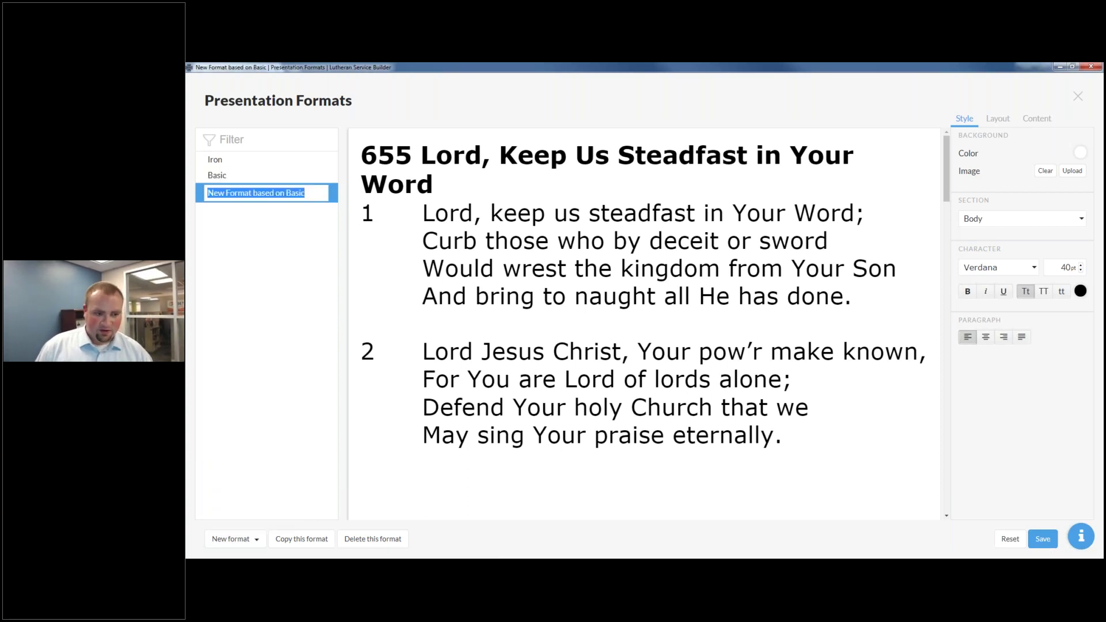
text(Resurrectipn)
key(BackSpace)
text(n Lutheran Chruch -)
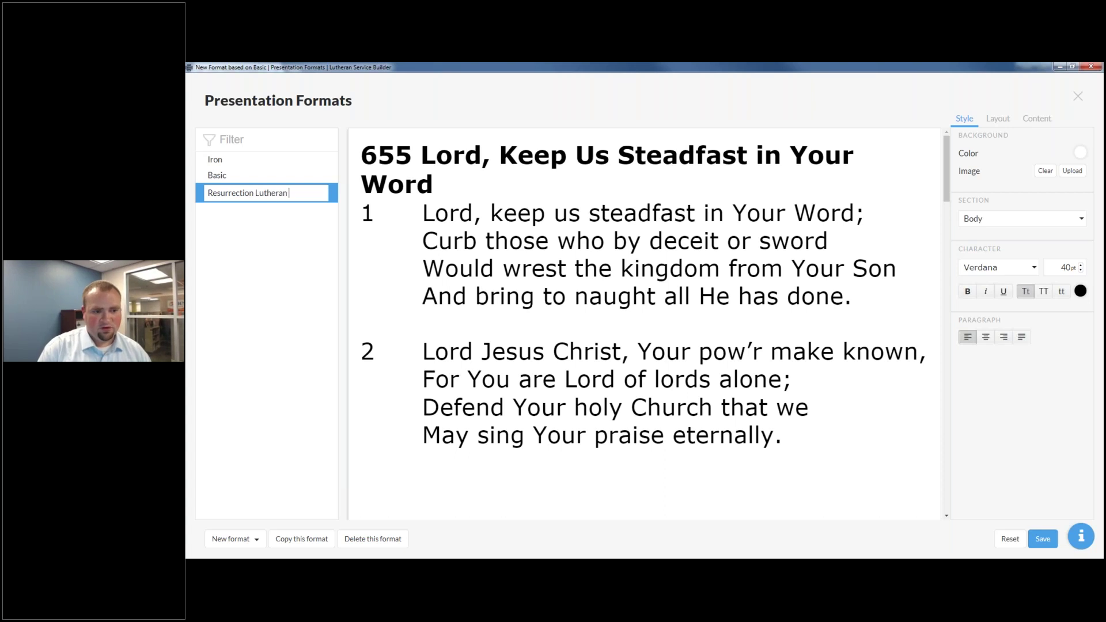
key(BackSpace)
key(BackSpace)
key(BackSpace)
key(BackSpace)
key(BackSpace)
key(BackSpace)
key(BackSpace)
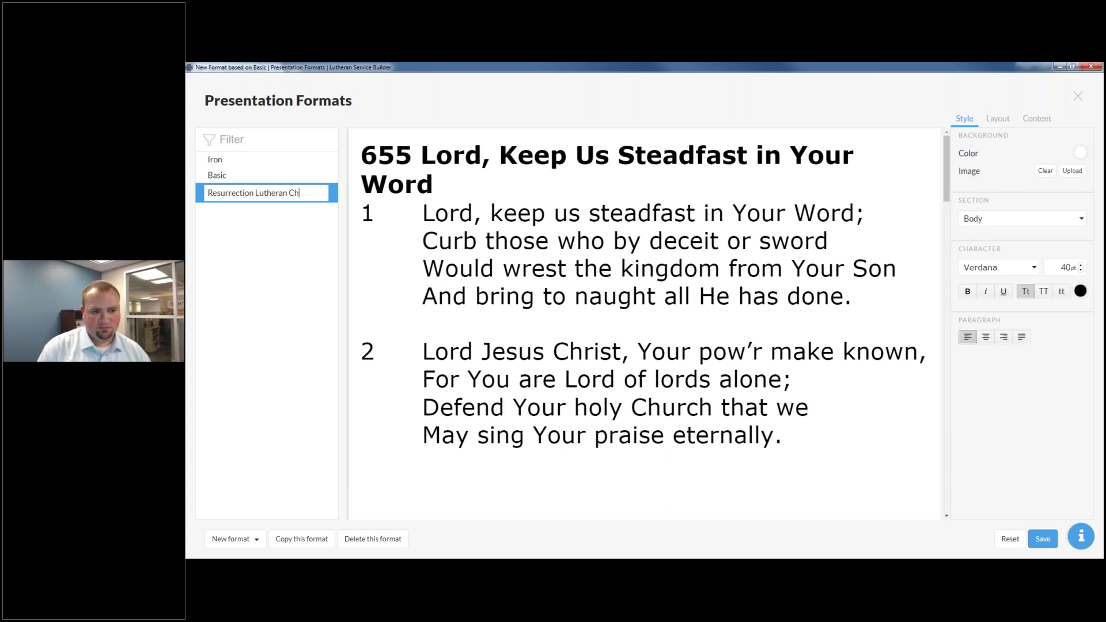
text(urch - Stasnd)
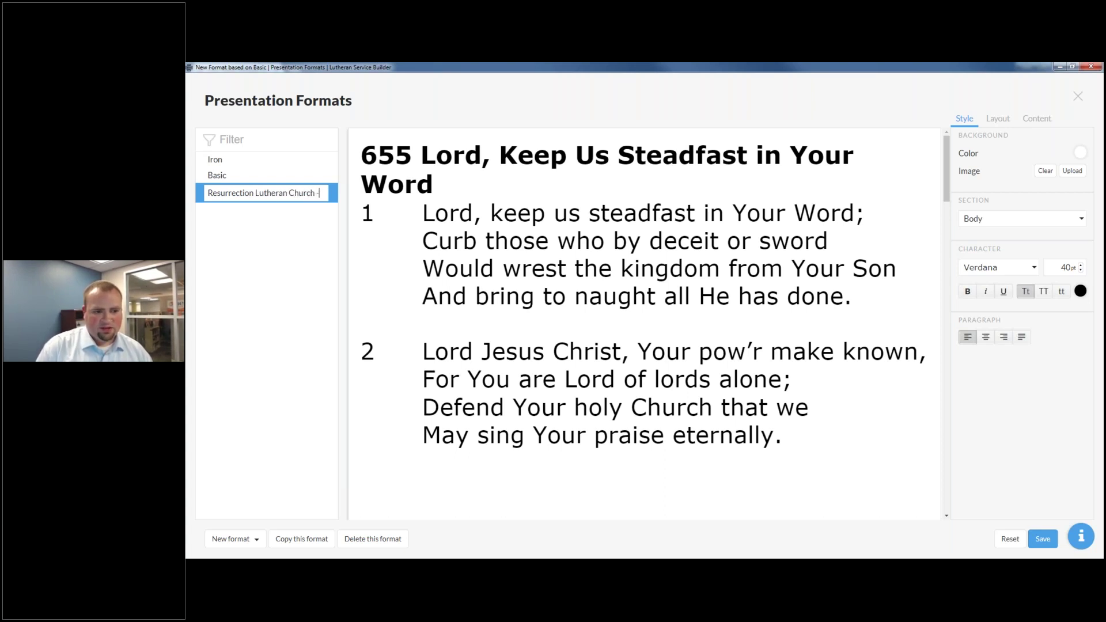
key(BackSpace)
key(BackSpace)
key(BackSpace)
text(ndard)
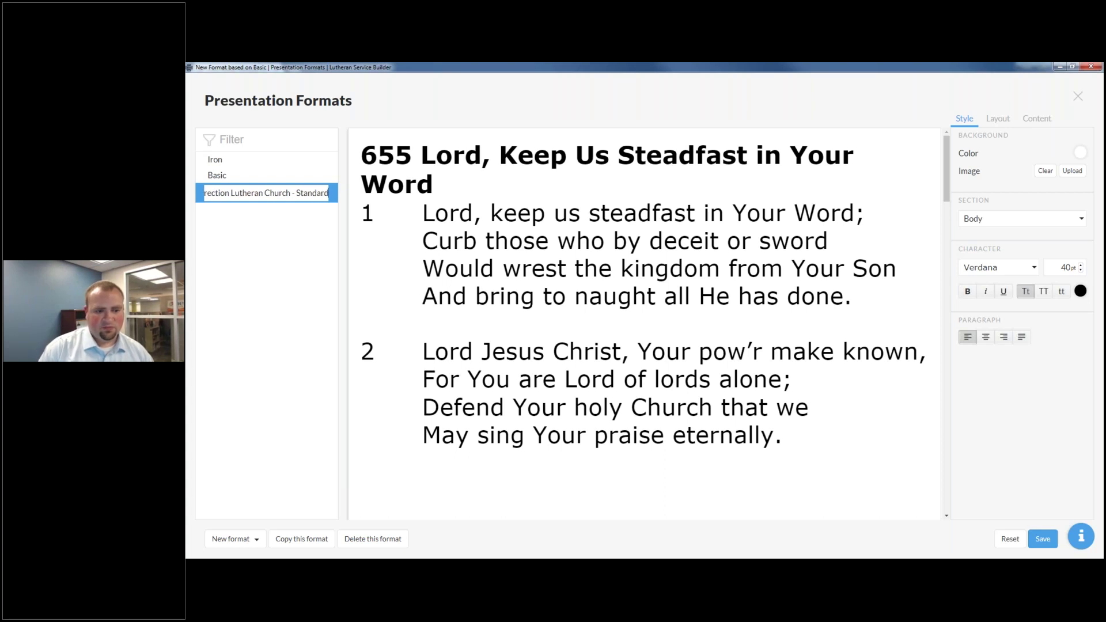
key(Return)
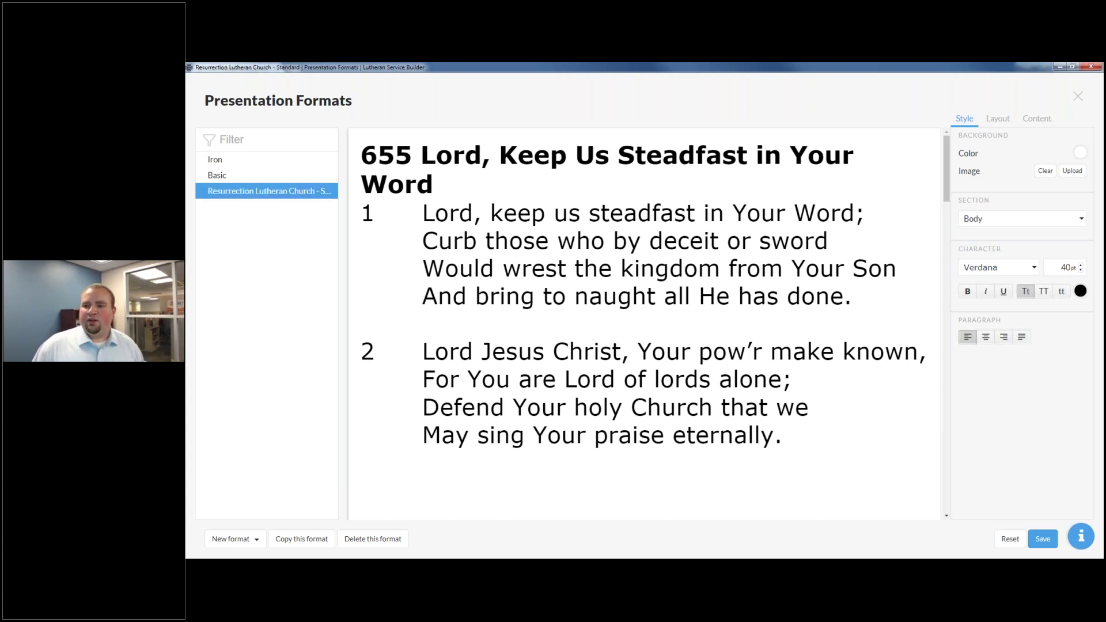
Set the new presentation format's background color to black.
click(1080, 152)
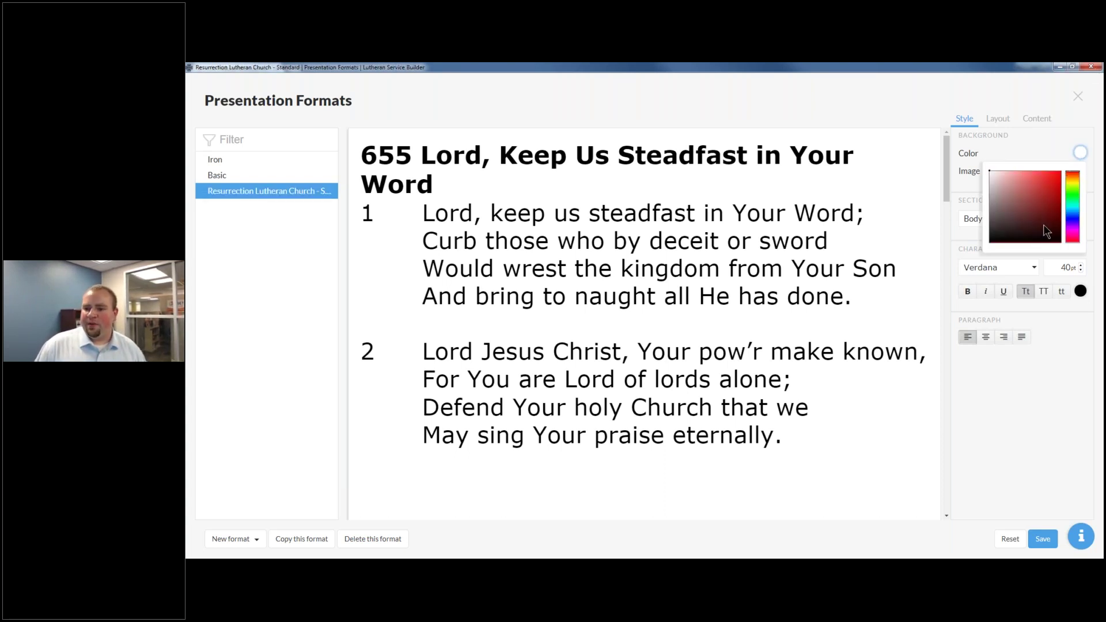
drag(1047, 232, 1055, 321)
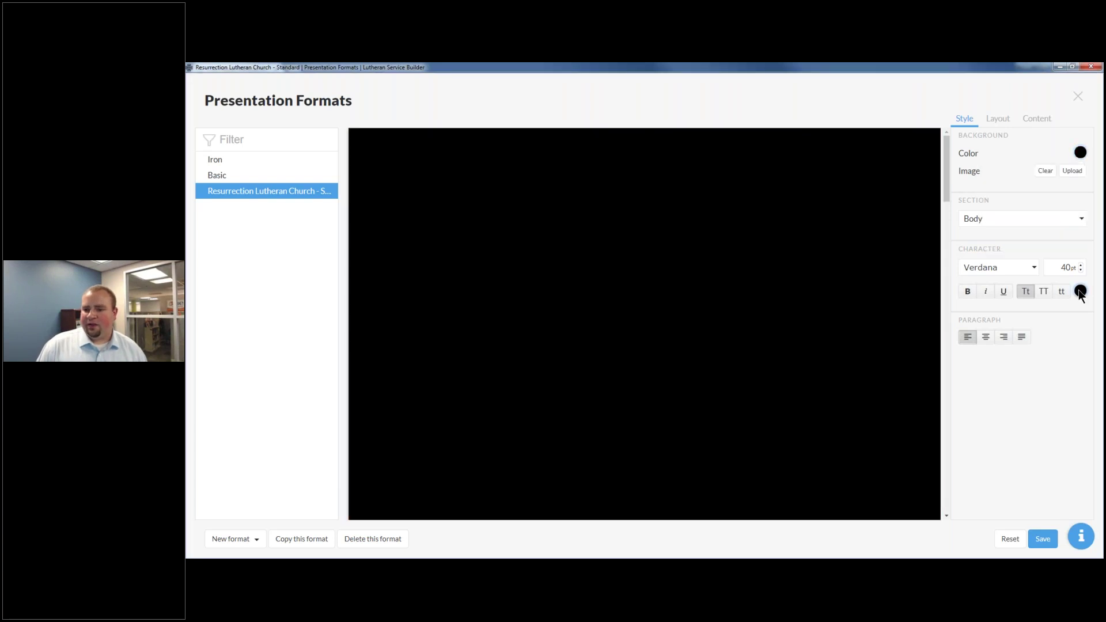
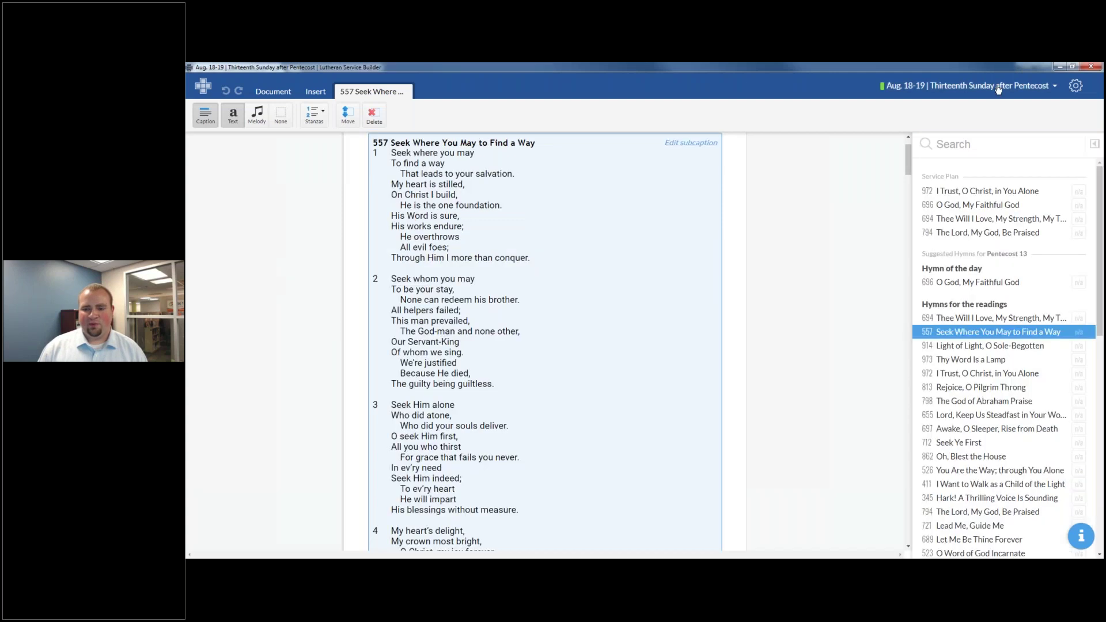
Switch the Aug. 18-19 service to its presentation and apply the Resurrection Lutheran Church - Standard presentation format.
click(998, 87)
click(950, 163)
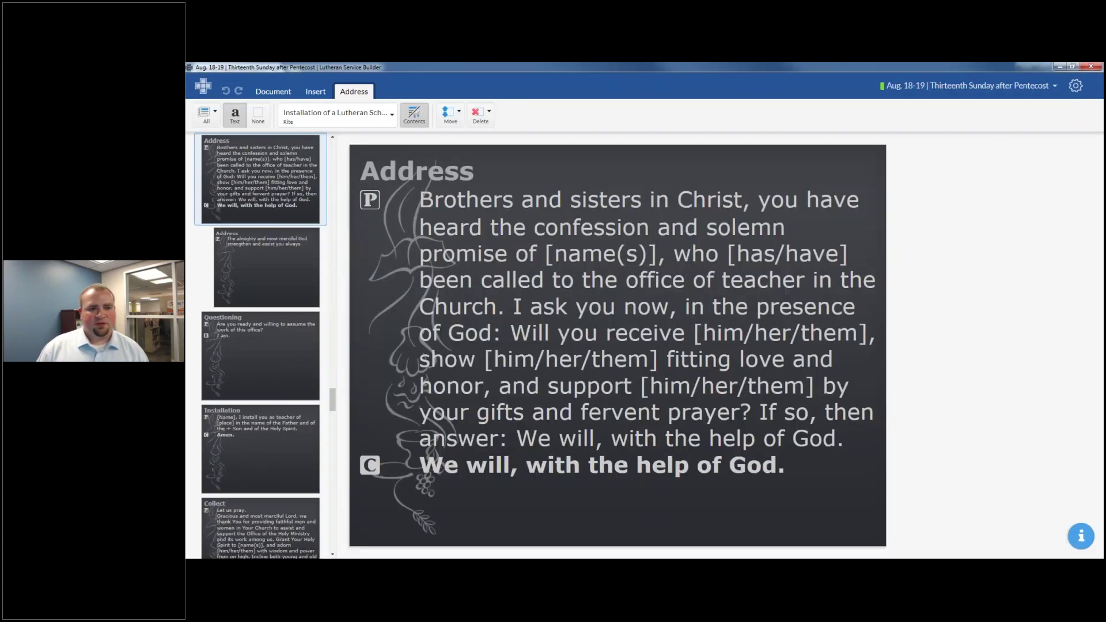
click(288, 112)
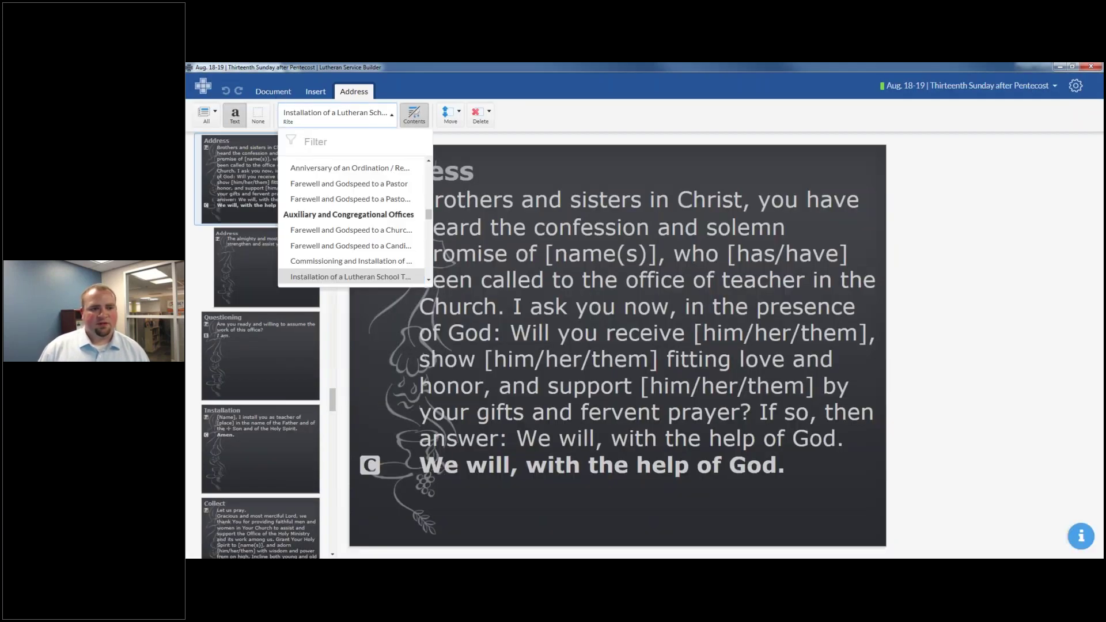
click(273, 91)
click(290, 112)
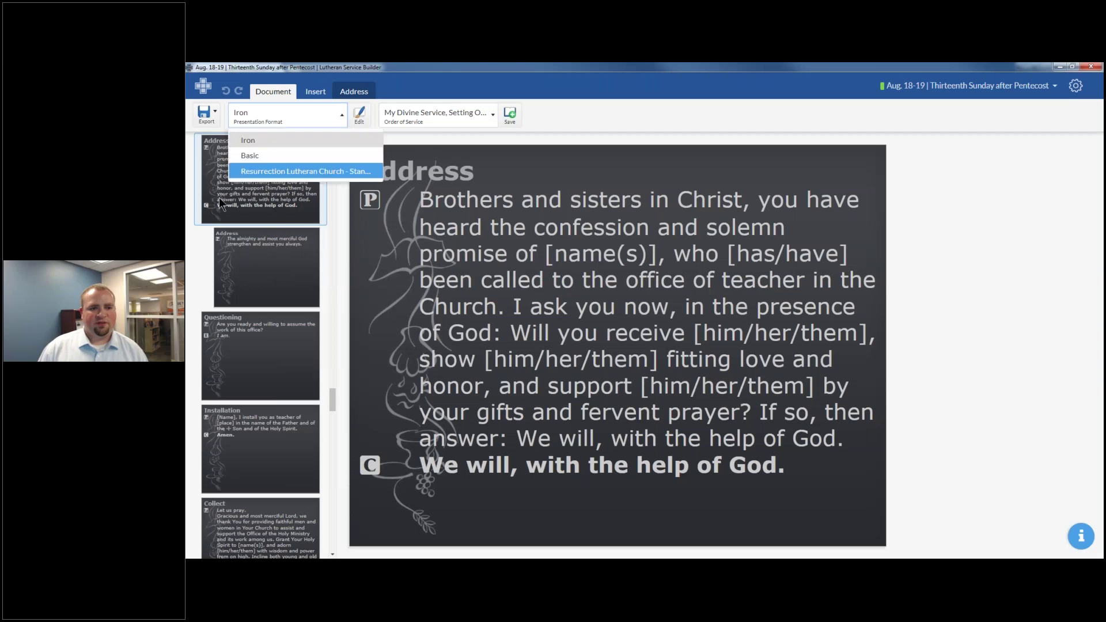
click(311, 178)
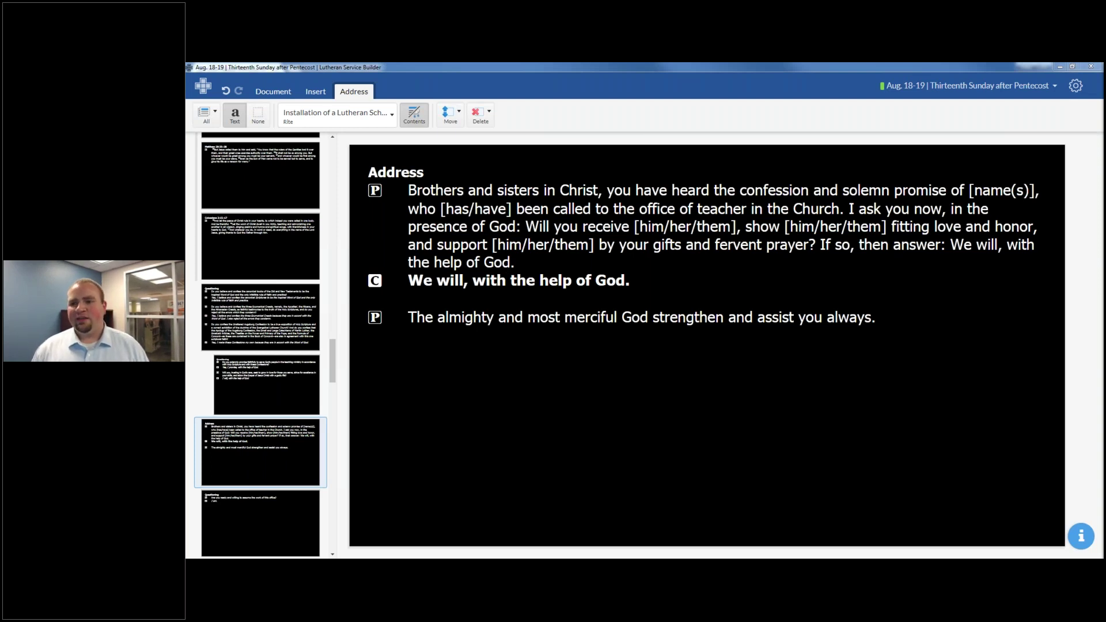
click(1076, 85)
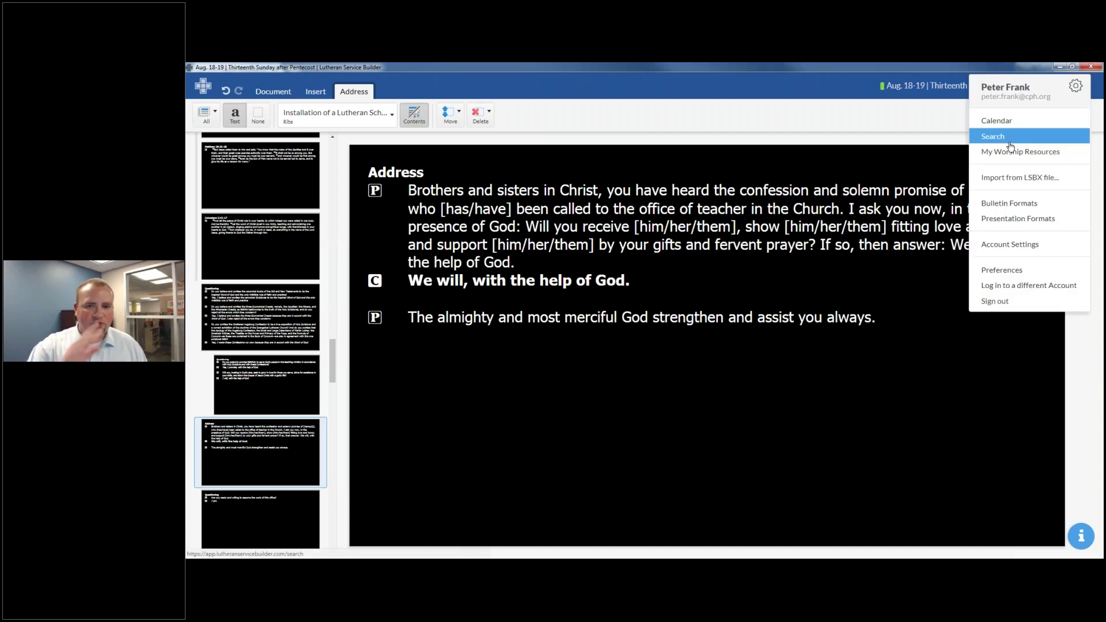
click(1011, 146)
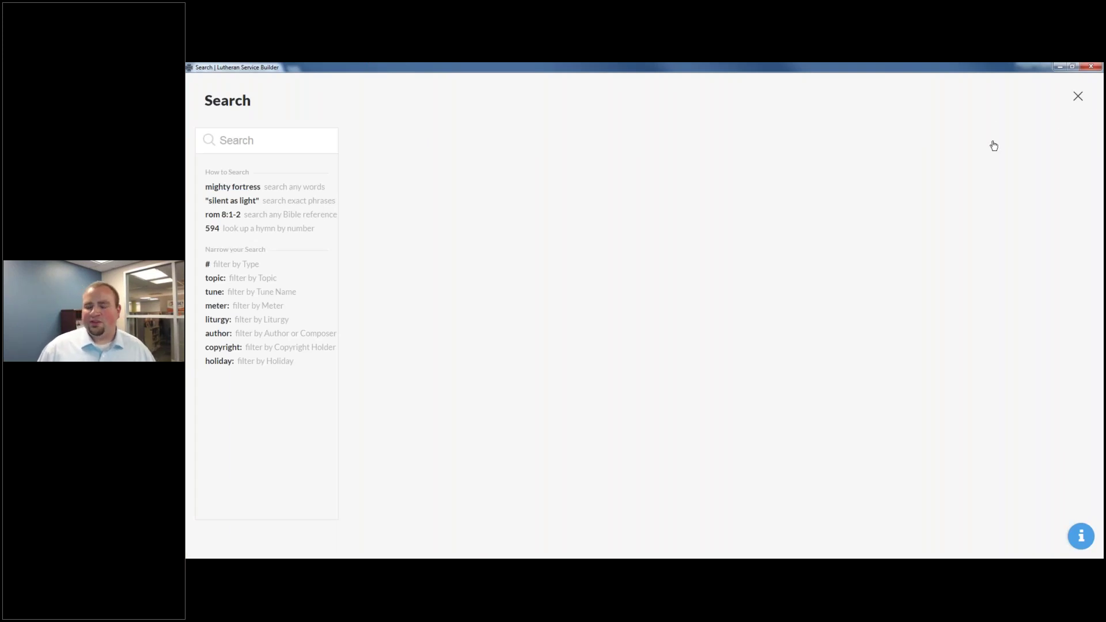
click(1074, 96)
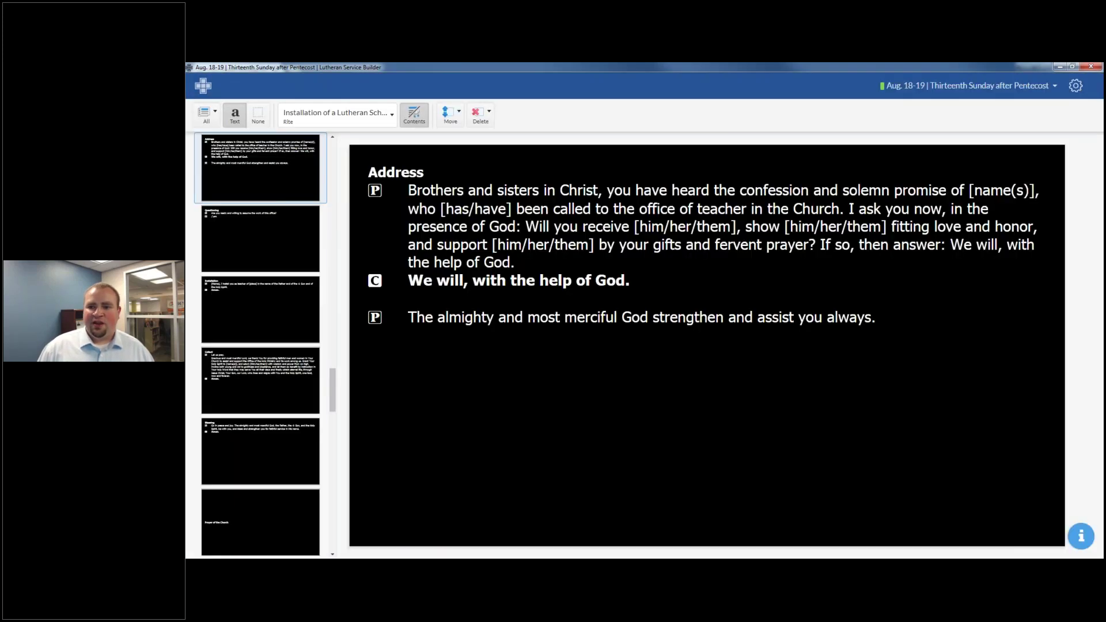
click(1076, 85)
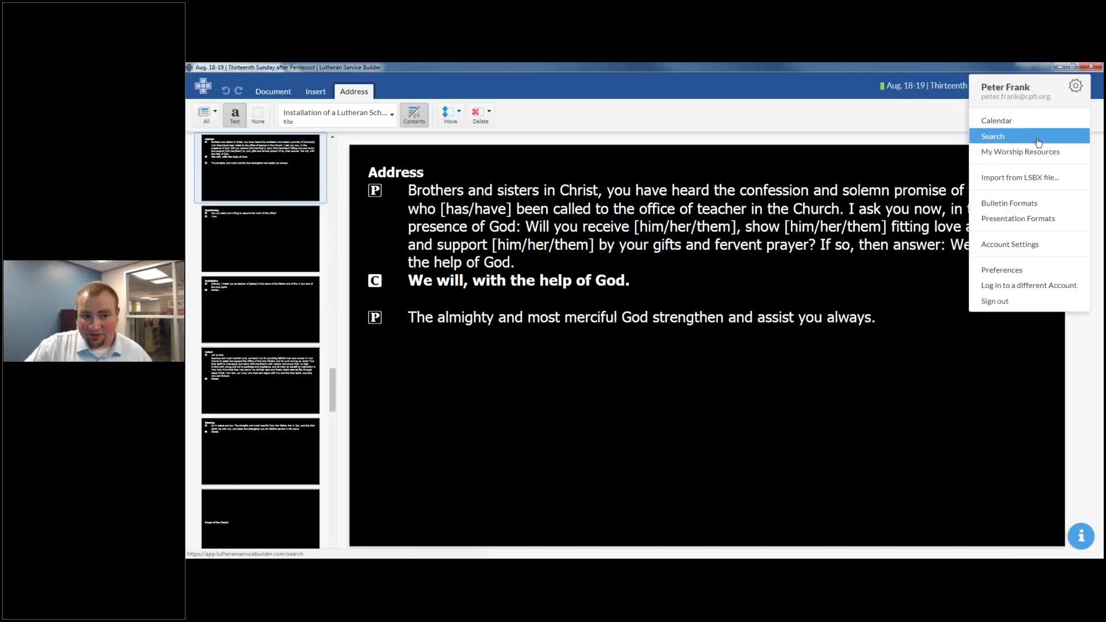
click(397, 95)
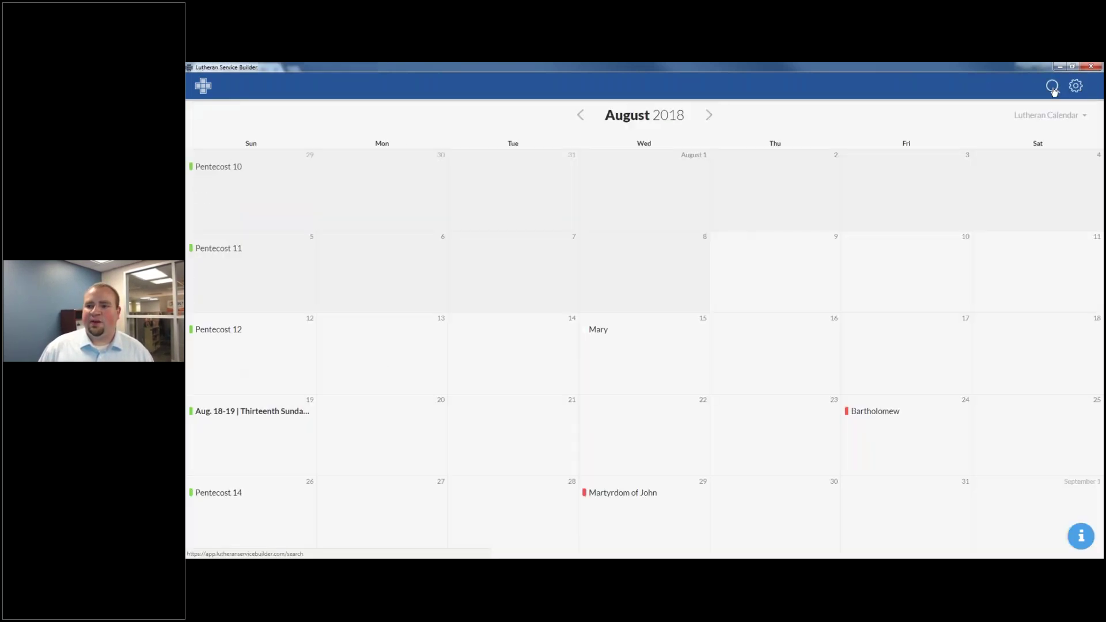
Open the resource search from the calendar and run the example search for mighty fortress.
click(1052, 88)
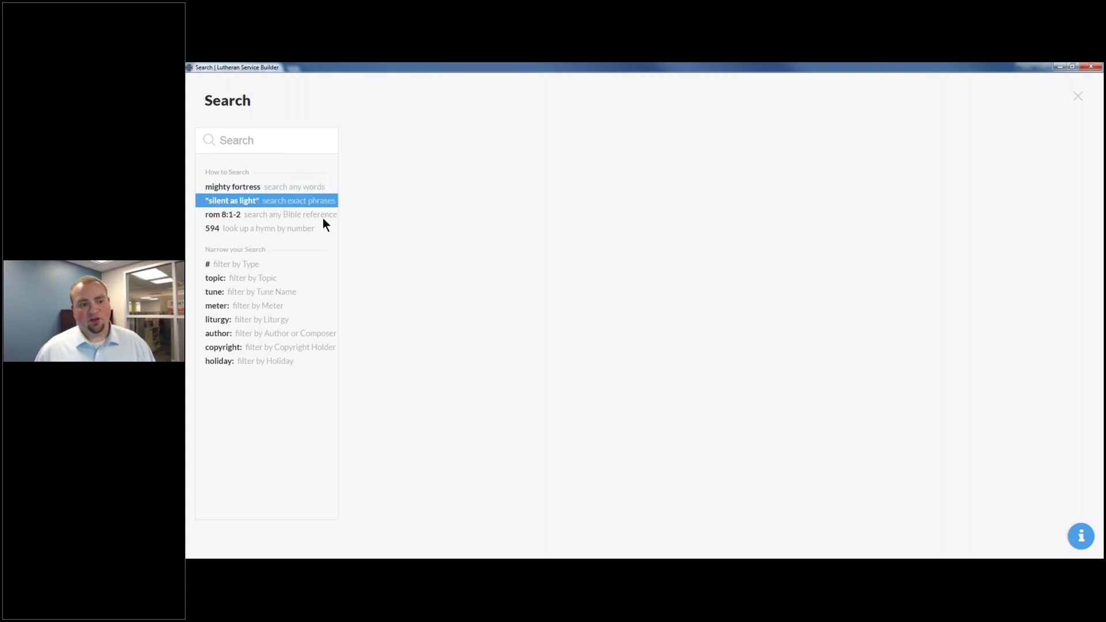
click(293, 187)
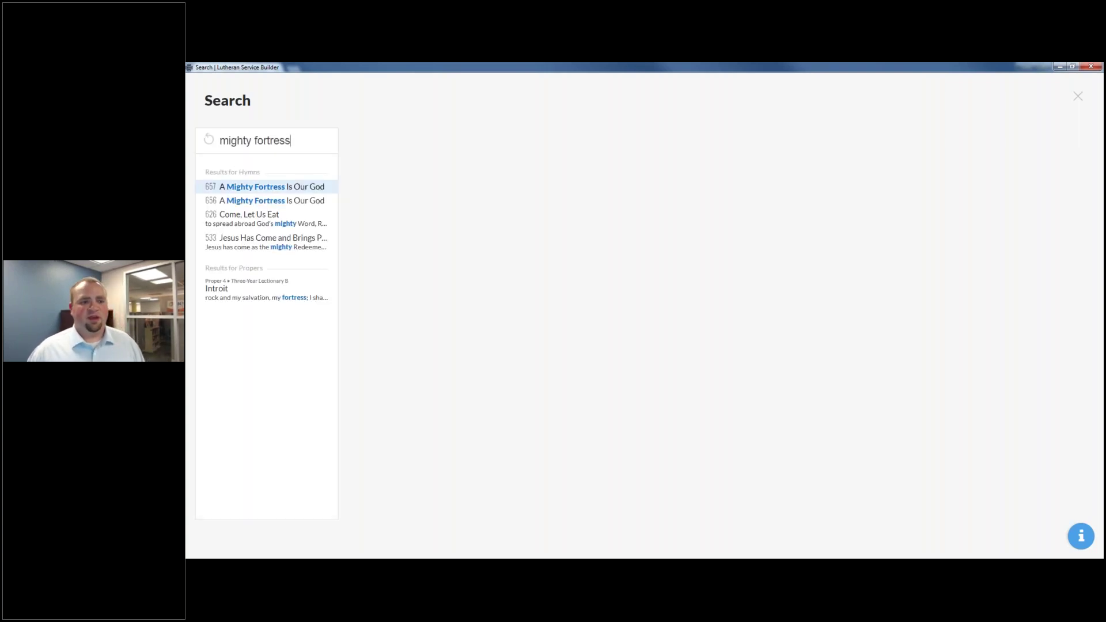
Search the worship resources for Christmas and browse through the resulting hymns.
key(ctrl+a)
key(BackSpace)
text(Christmas)
click(247, 141)
text(\)
key(BackSpace)
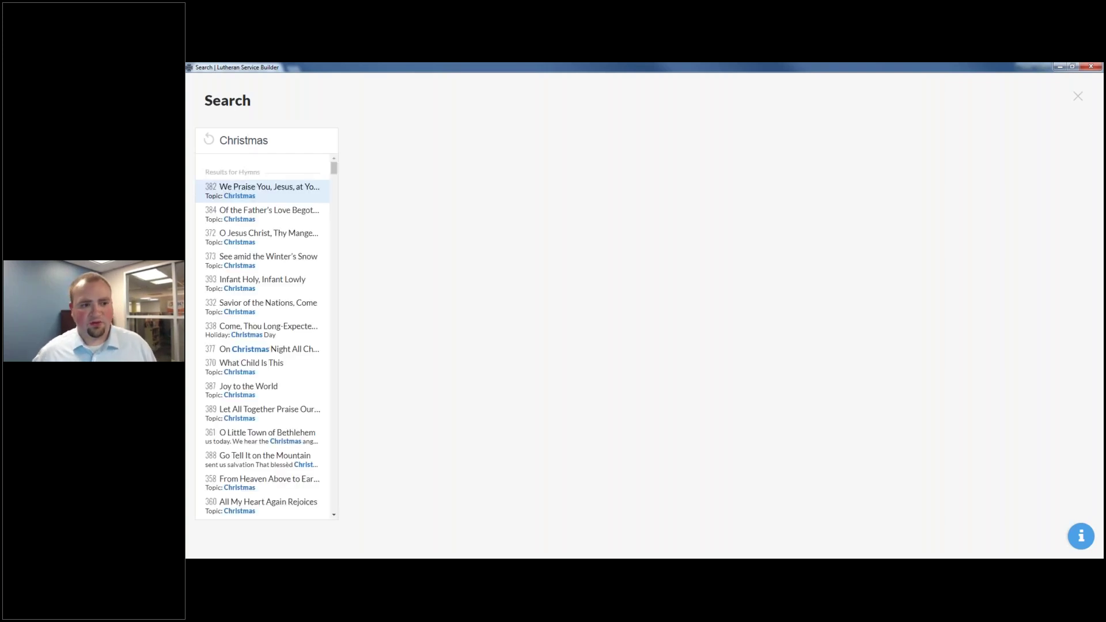
scroll(252, 180, down, 8)
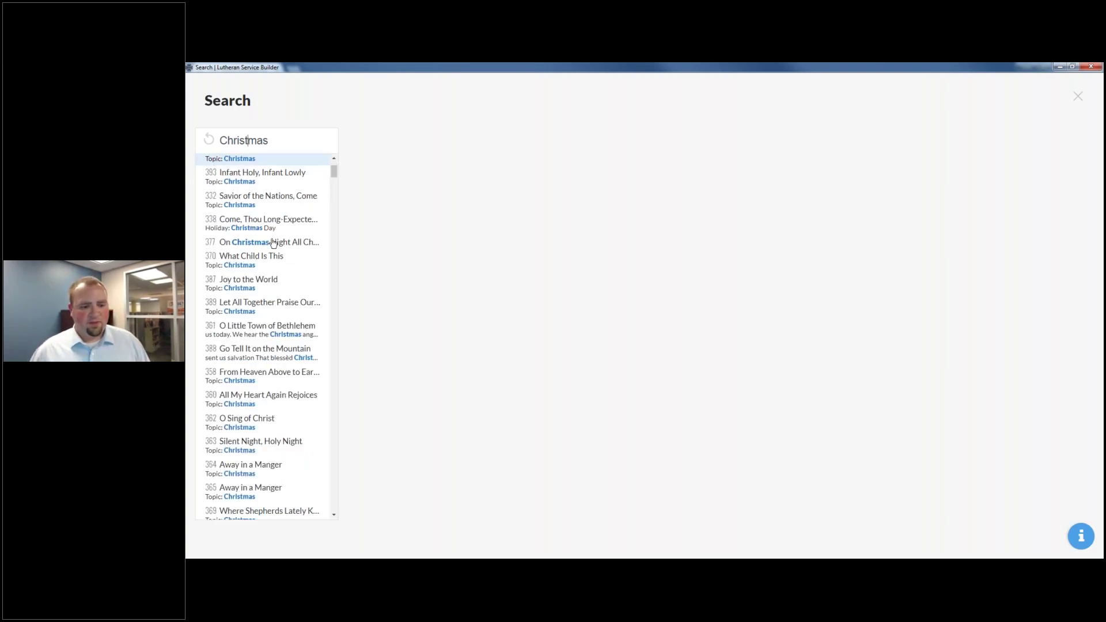
scroll(282, 249, down, 10)
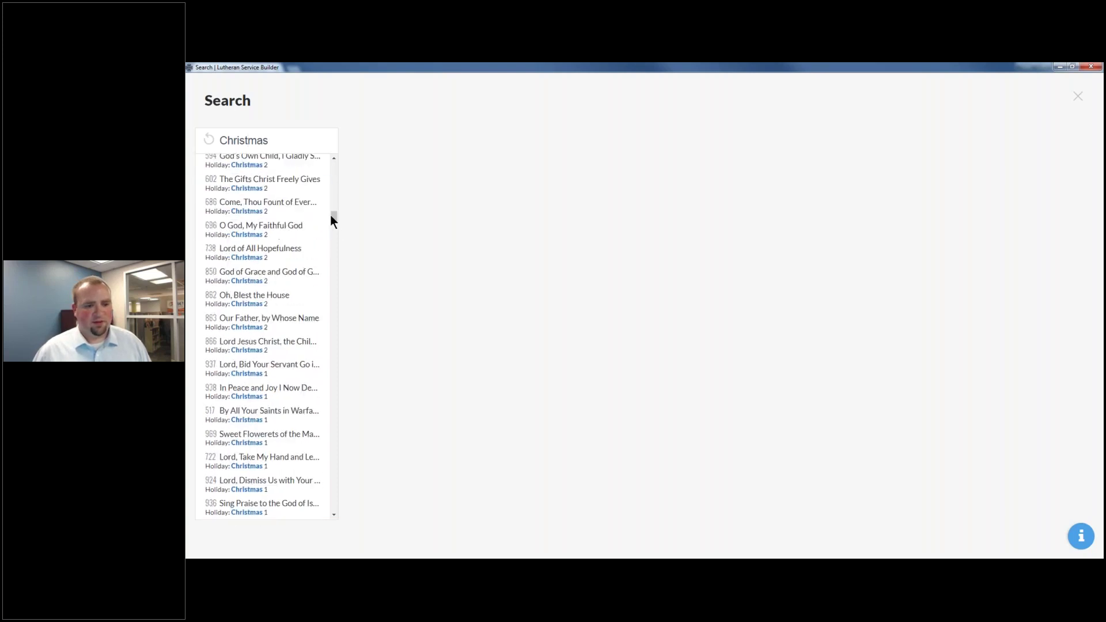
Browse the remaining Christmas search results through the liturgy elements and prayers.
scroll(333, 225, down, 10)
scroll(333, 243, up, 2)
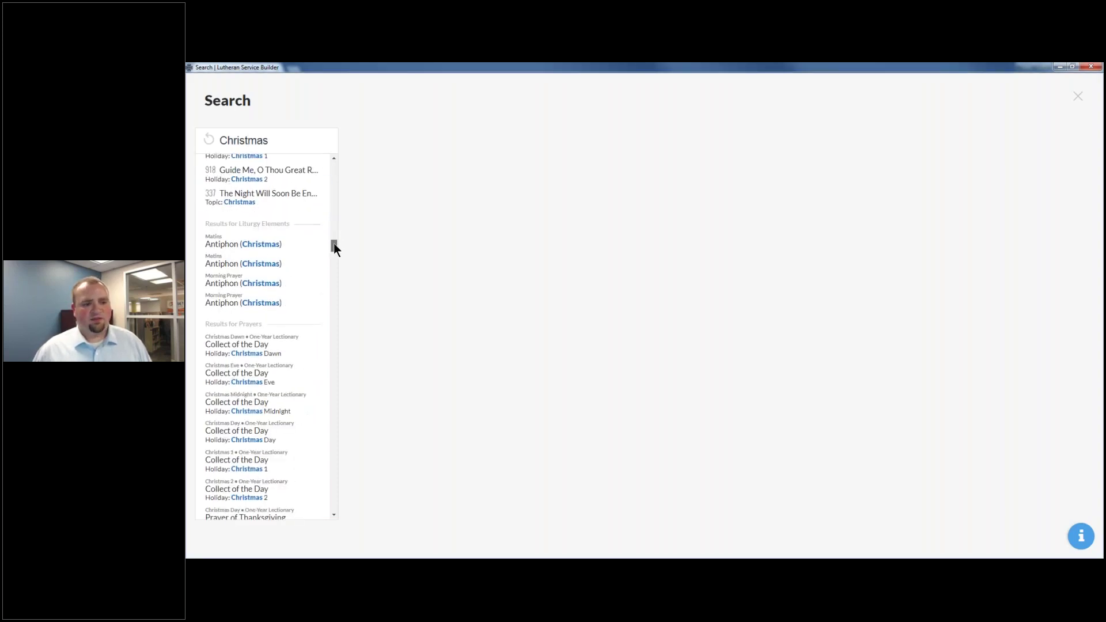
scroll(330, 247, down, 3)
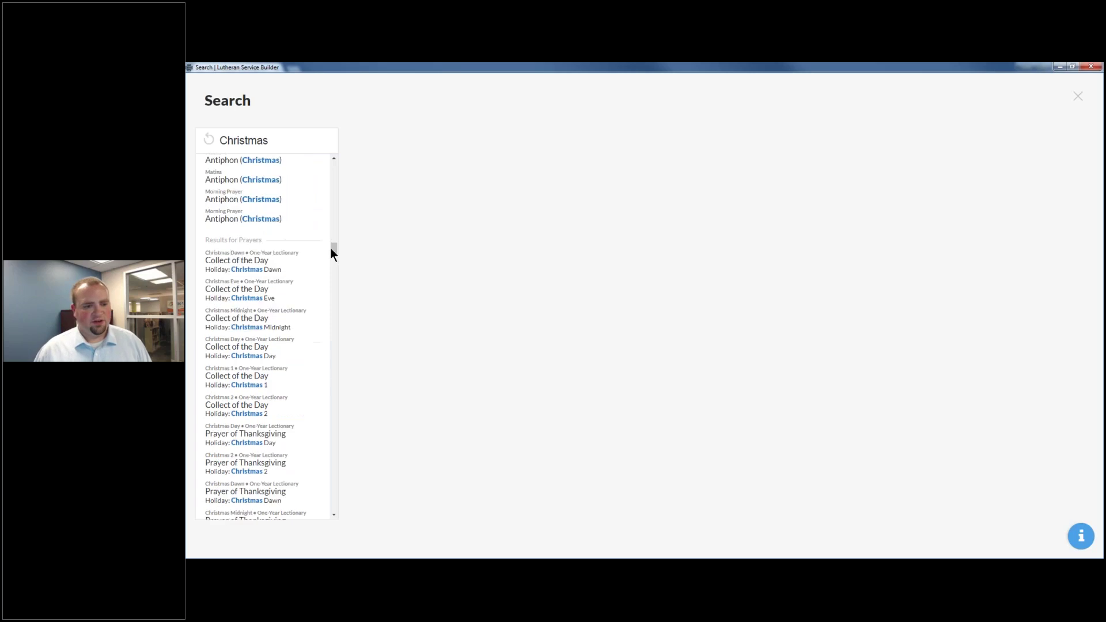
drag(333, 250, 258, 91)
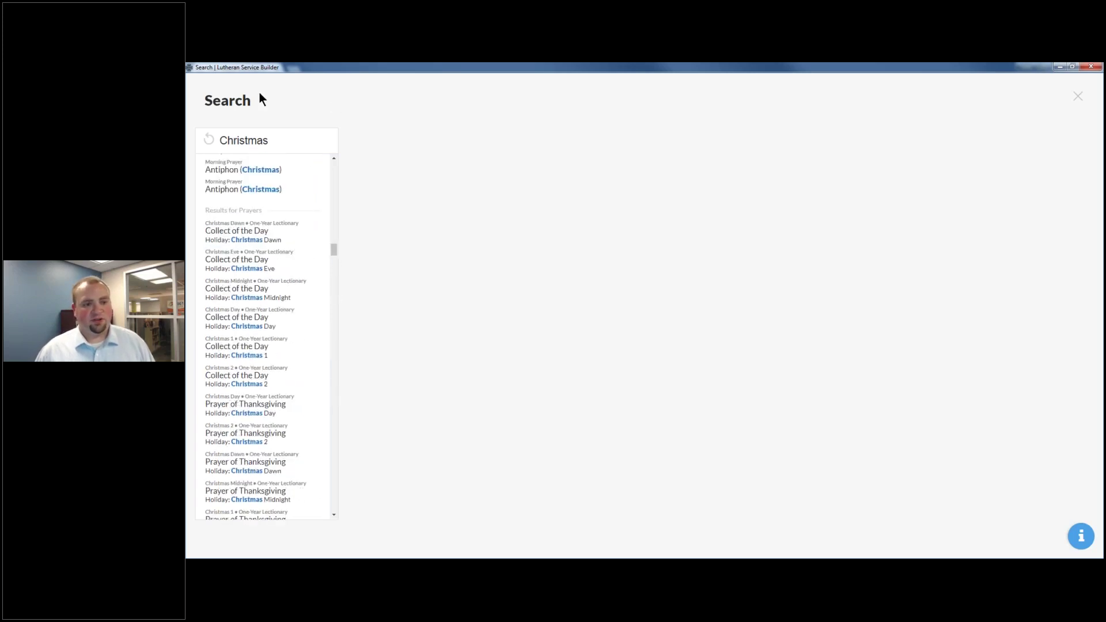
Replace the Christmas search with a search for Easter.
click(289, 133)
key(BackSpace)
text(Easter)
key(BackSpace)
key(BackSpace)
key(BackSpace)
text(ter)
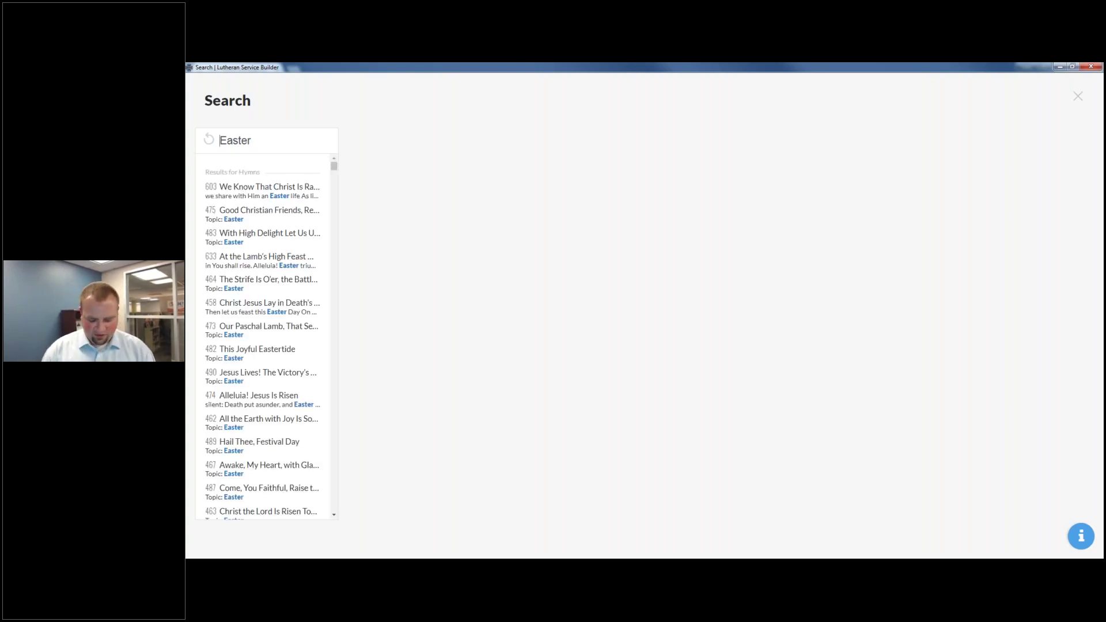
Narrow the Easter search to hymns on that topic by Martin Luther using topic:Easter #hymns author:"Martin Luther".
text(topic:)
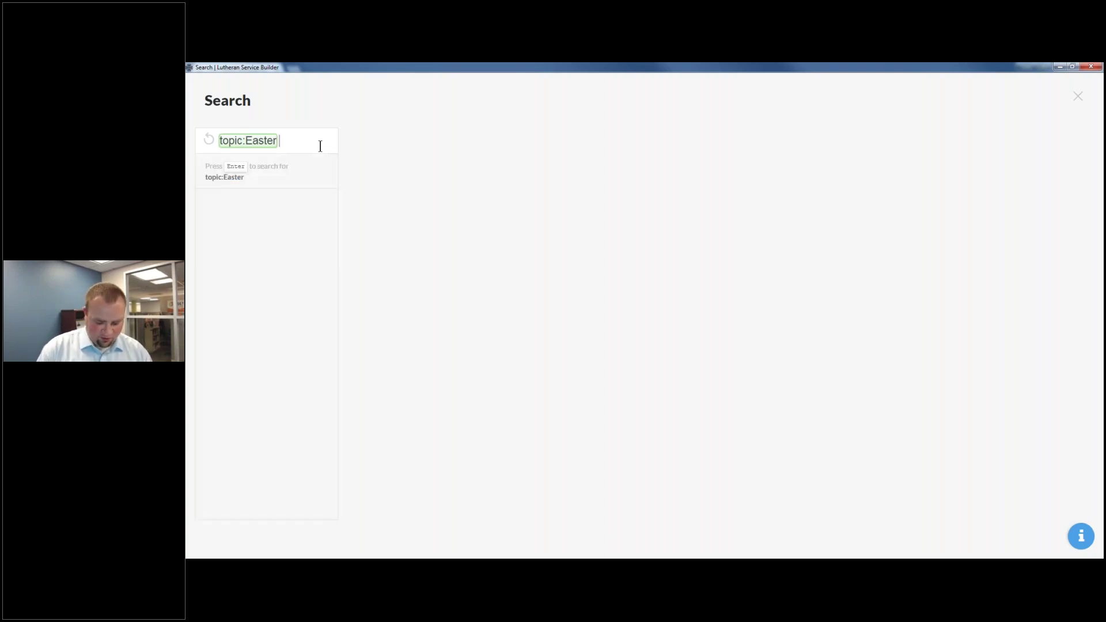
text(#hymns)
key(Return)
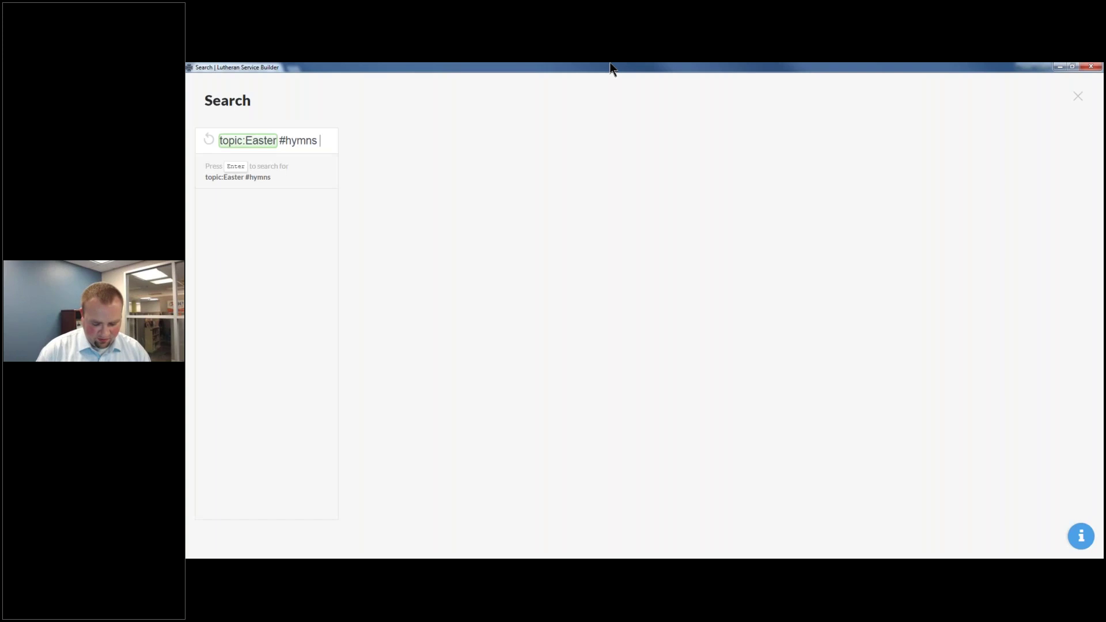
text(a)
text(ut)
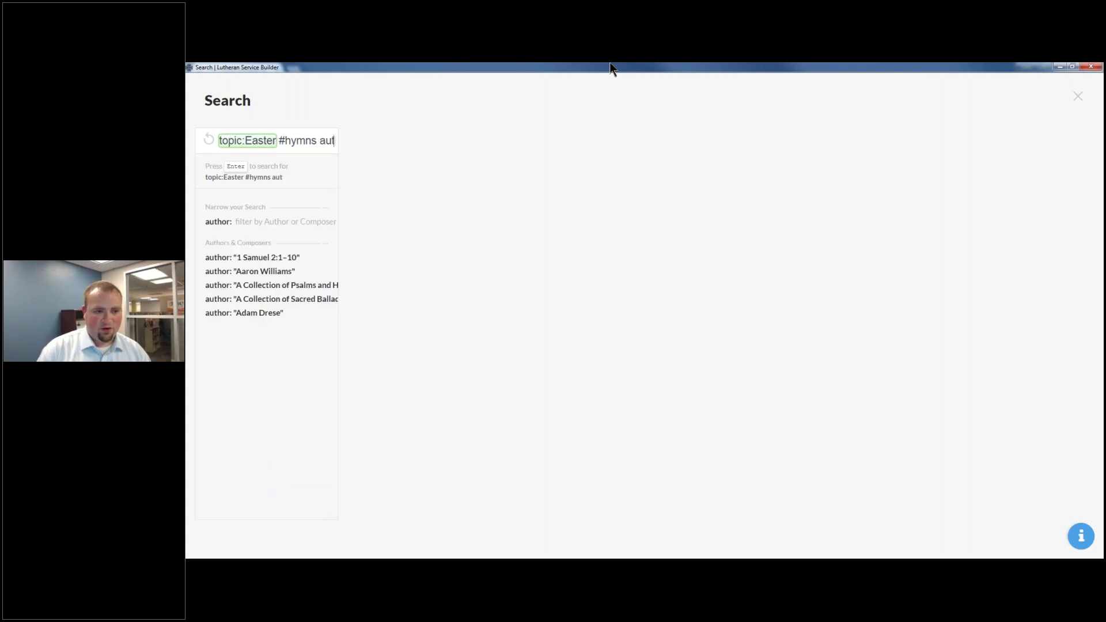
text(hor:"Martin Luther")
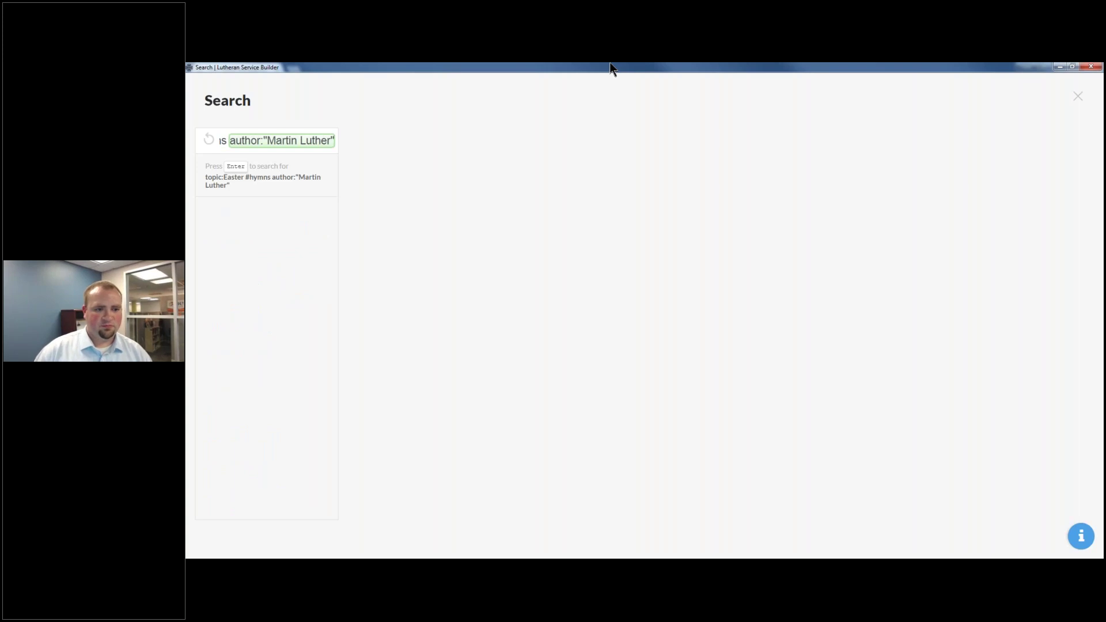
key(Return)
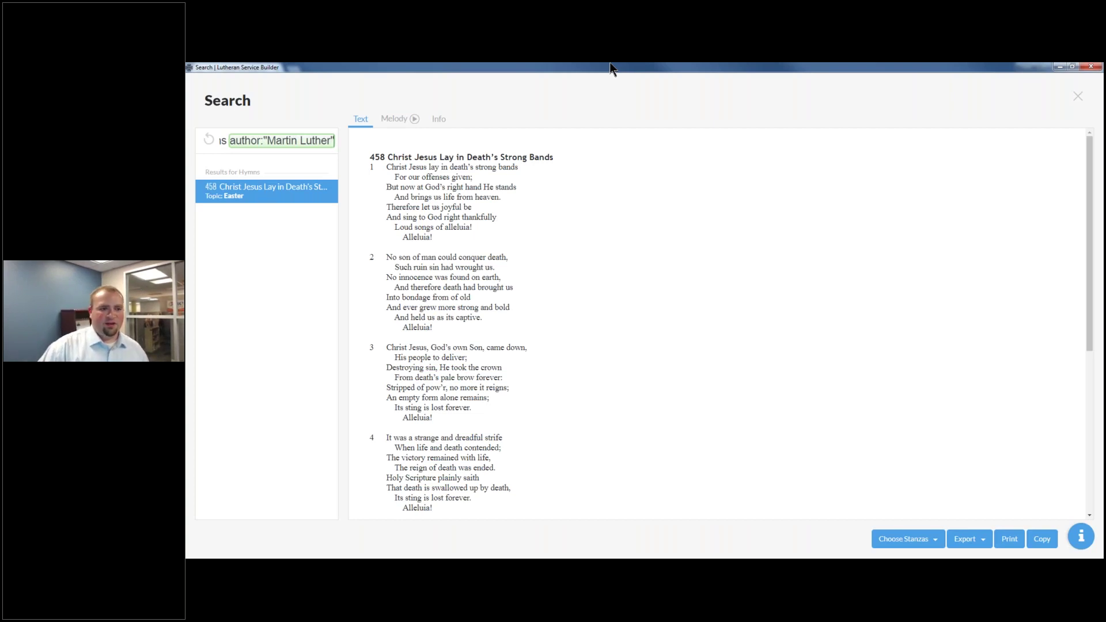
Clear the search, look through the tune name filter's choices, and return to the list of search options.
click(208, 139)
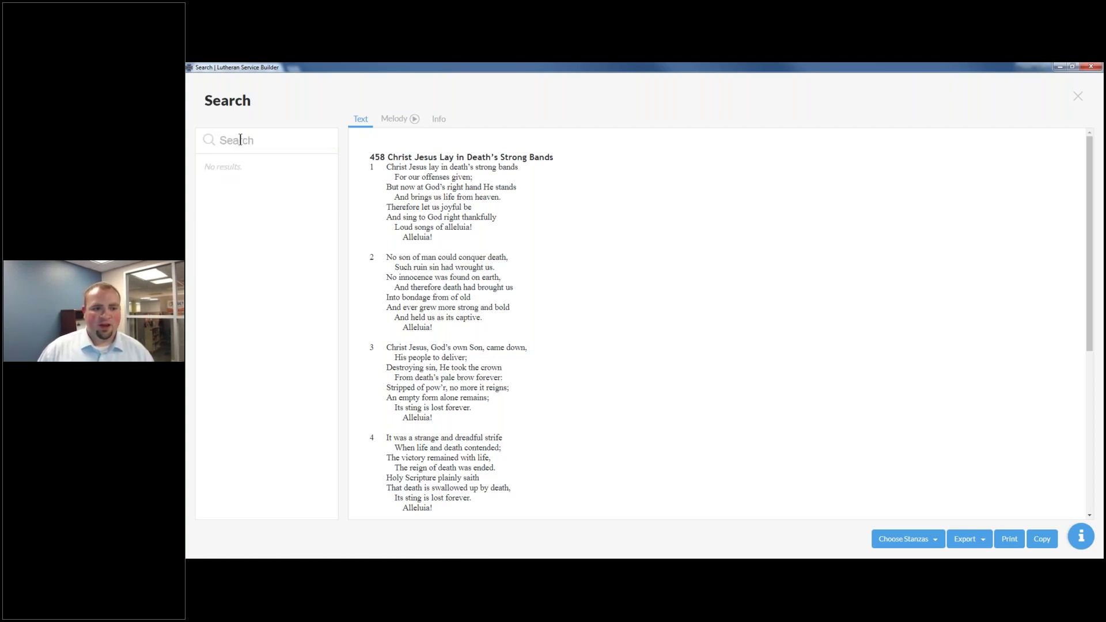
click(240, 140)
click(267, 290)
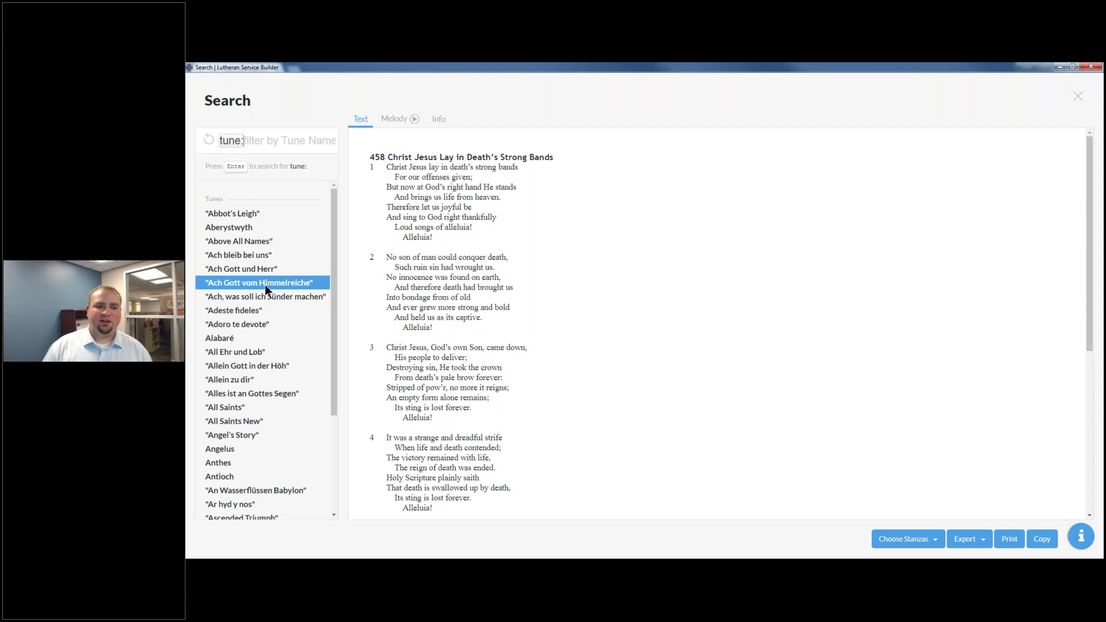
click(208, 139)
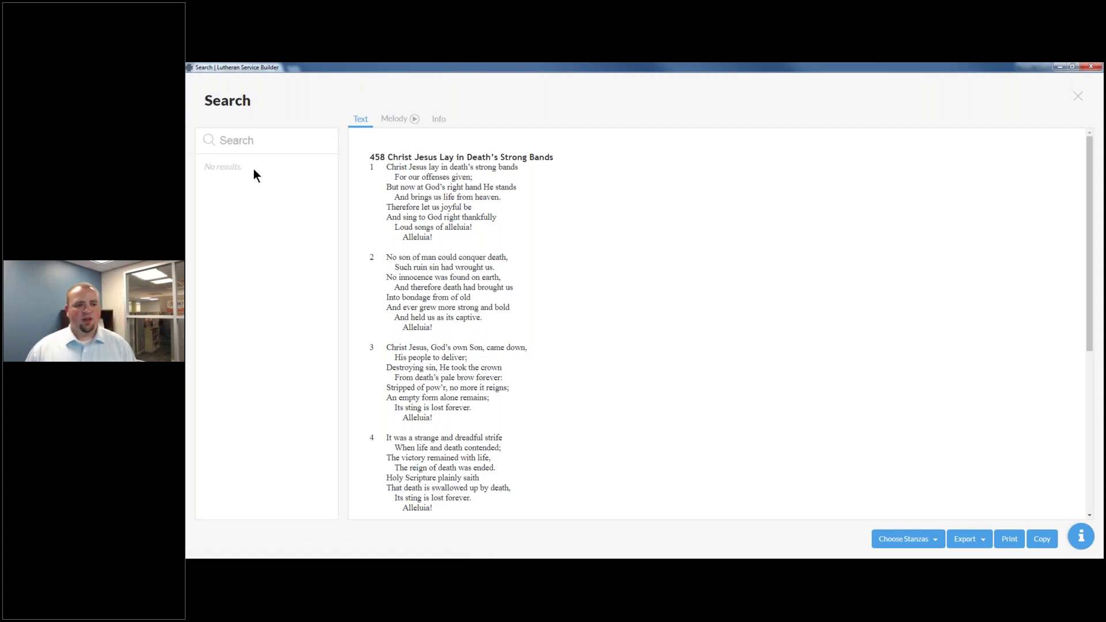
click(239, 140)
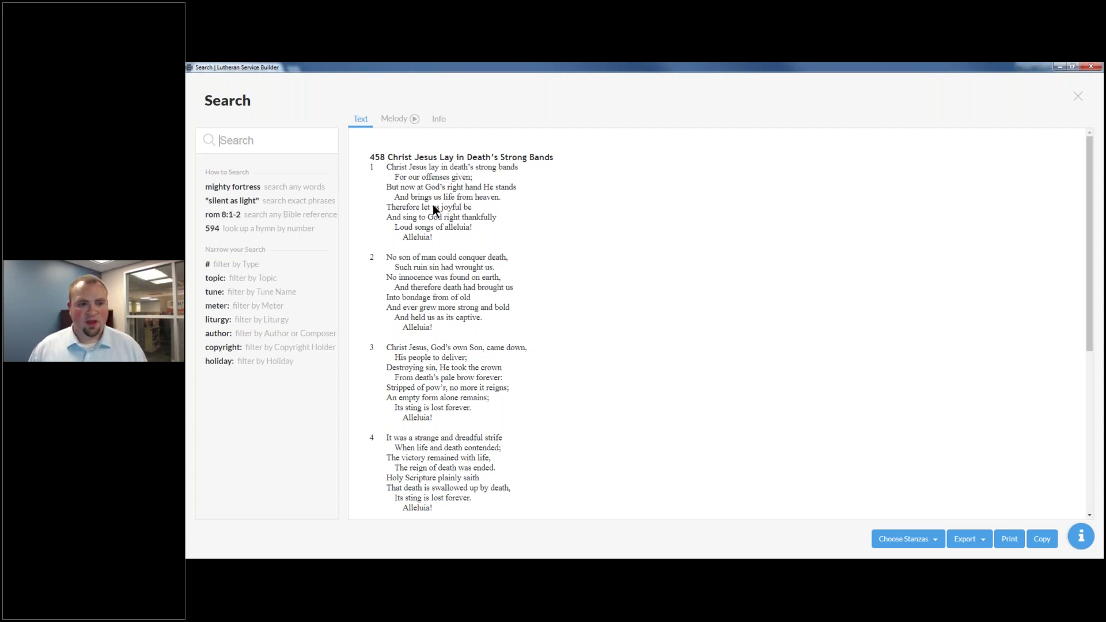
Review the full text, melody and background information of hymn 458, Christ Jesus Lay in Death's Strong Bands.
scroll(470, 380, down, 5)
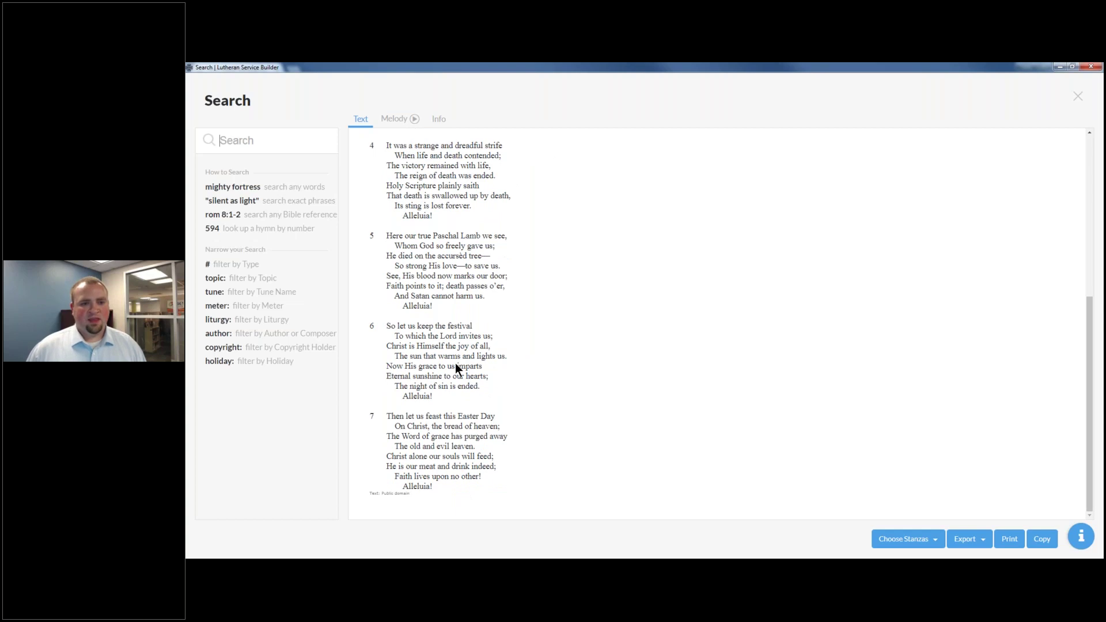
click(395, 118)
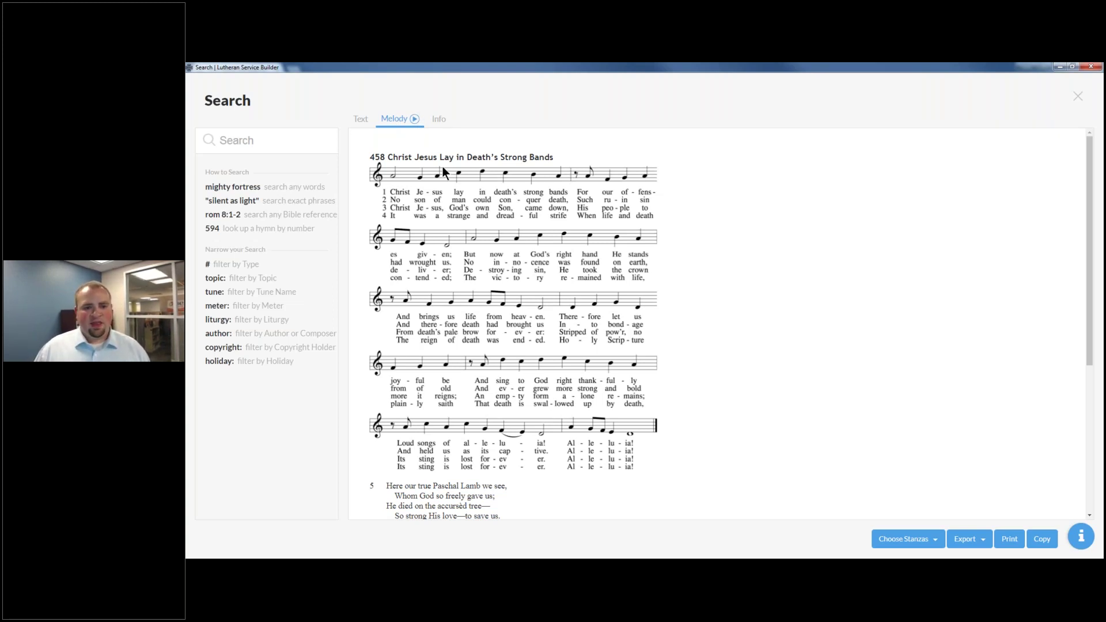
click(445, 118)
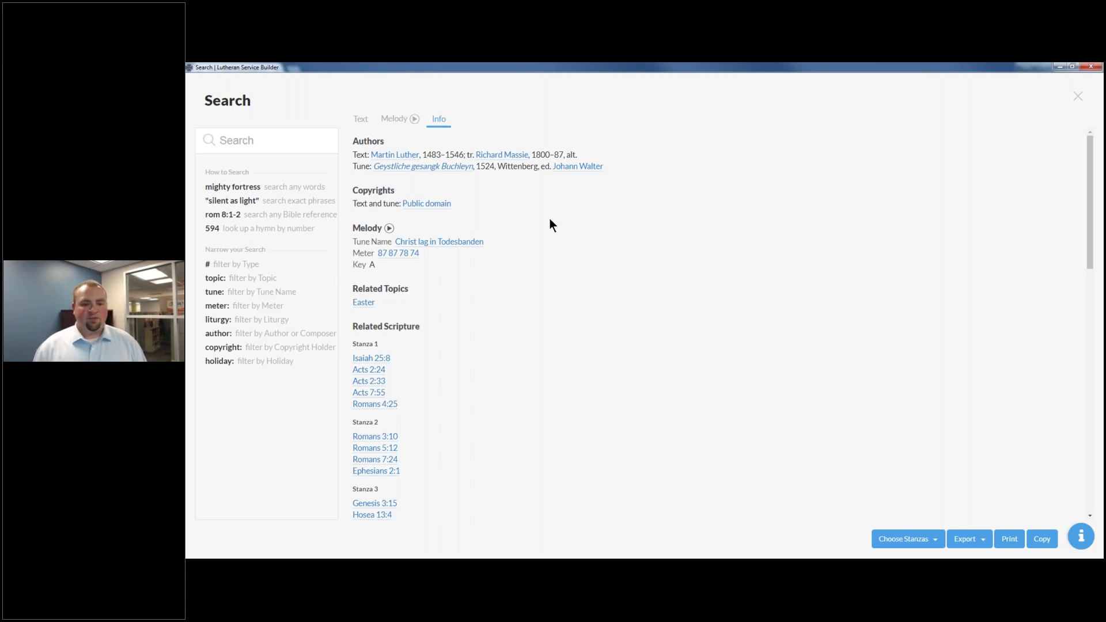
Follow the hymn's linked details to search for author Martin Luther, Public domain copyright, and Acts 2:33.
click(401, 159)
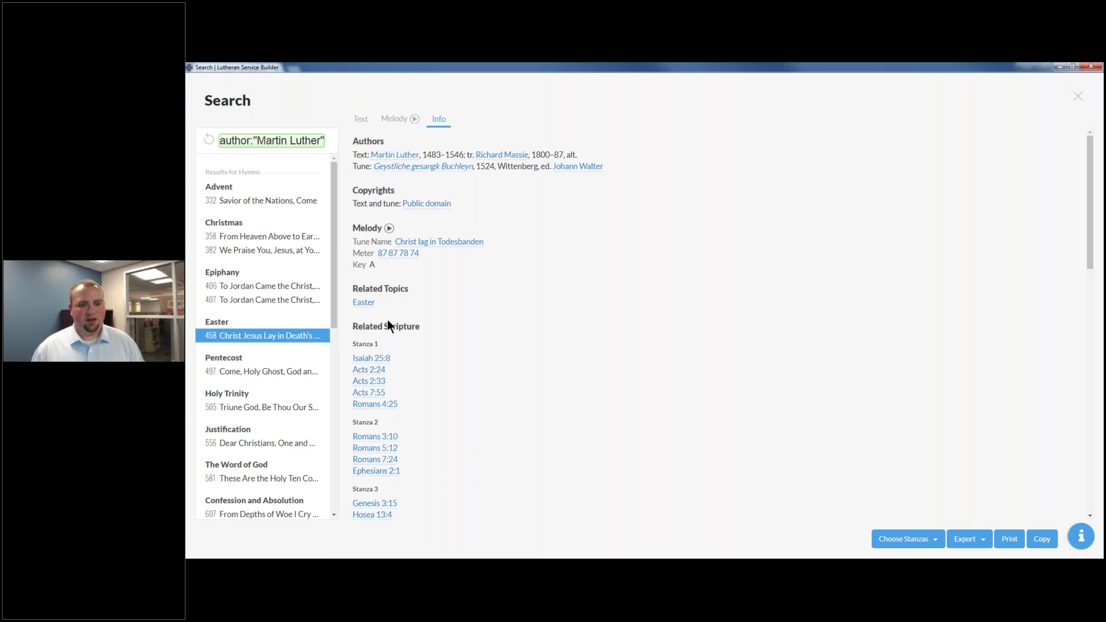
click(429, 204)
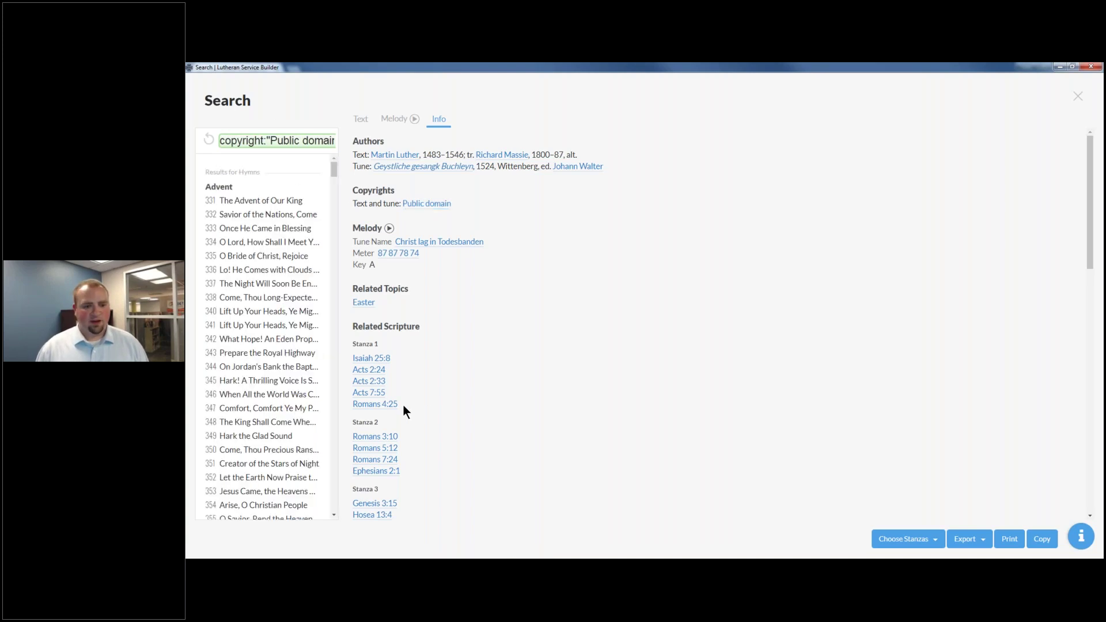
click(371, 381)
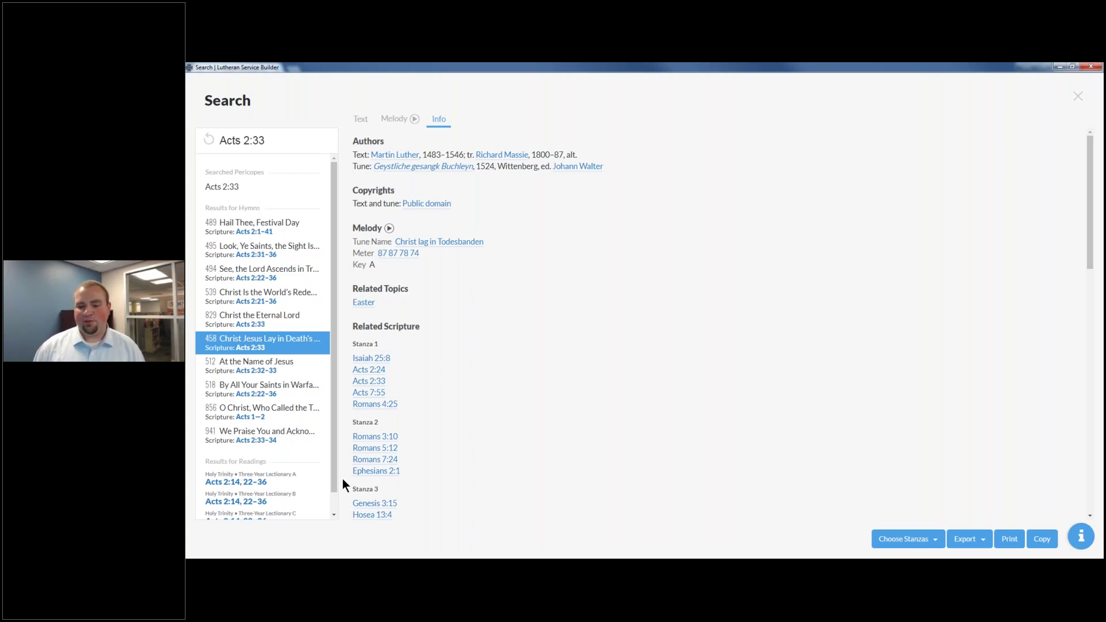
Copy the text of hymn 458, check its stanza choices and export formats, and close the search.
click(363, 122)
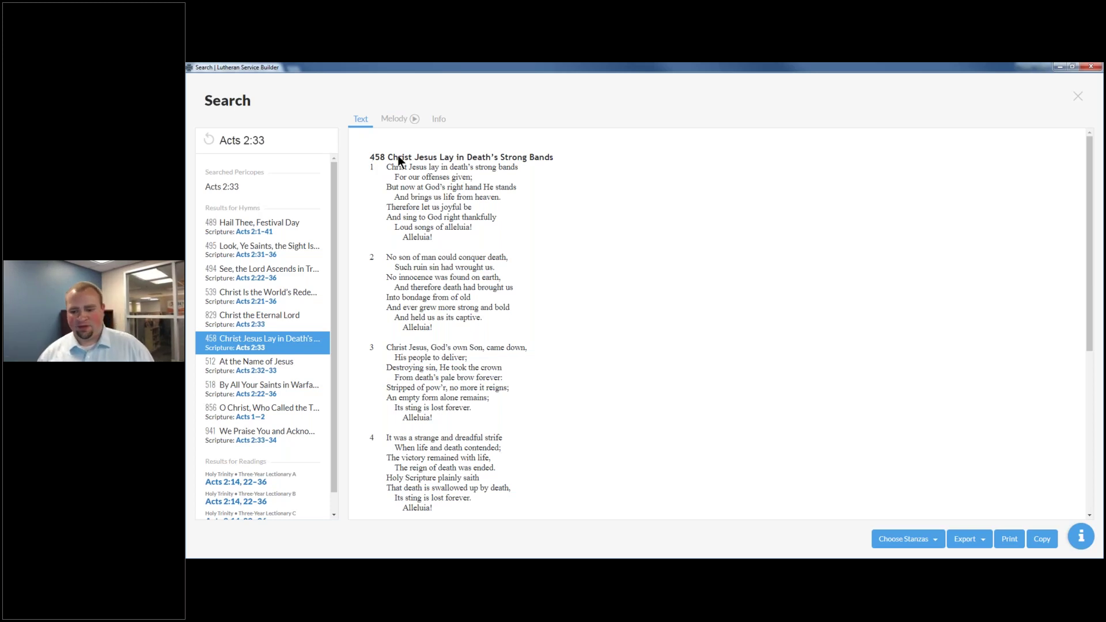
click(1044, 541)
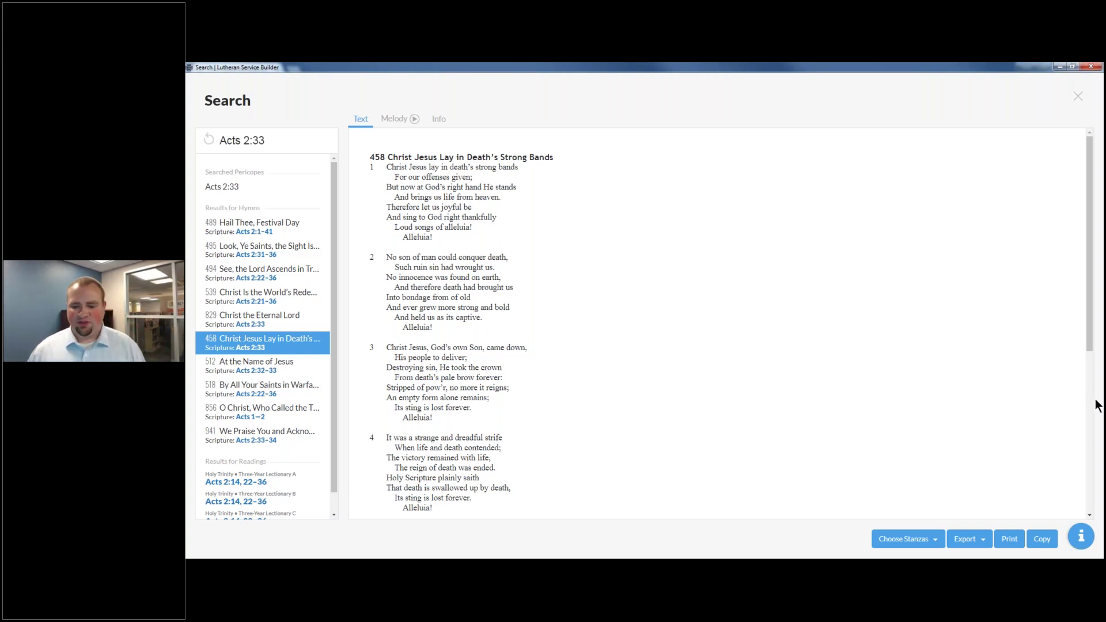
click(943, 542)
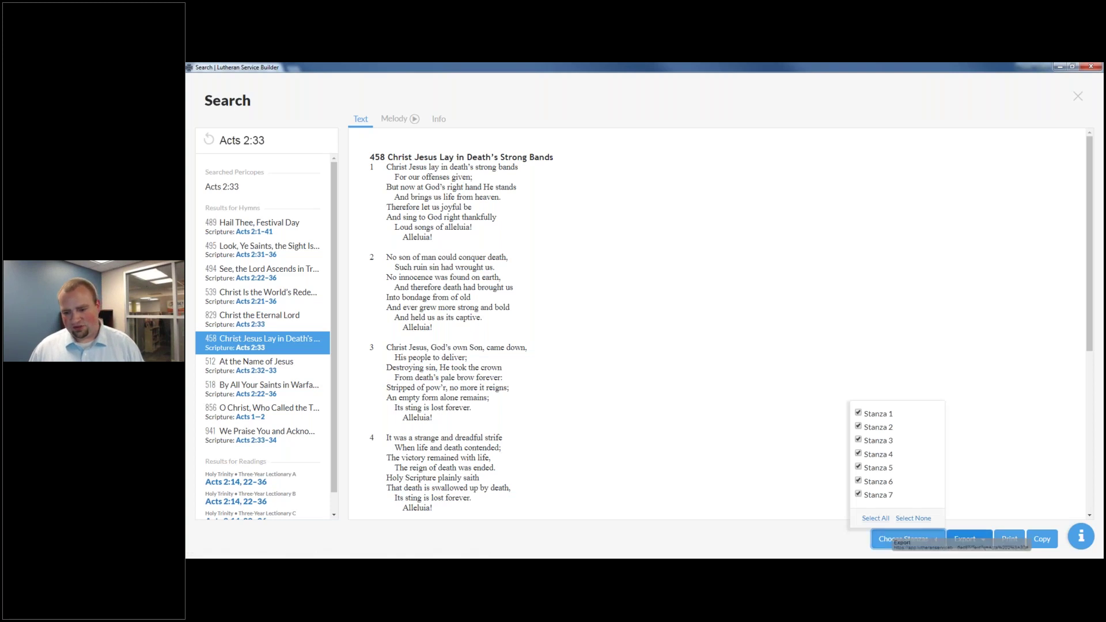
click(973, 539)
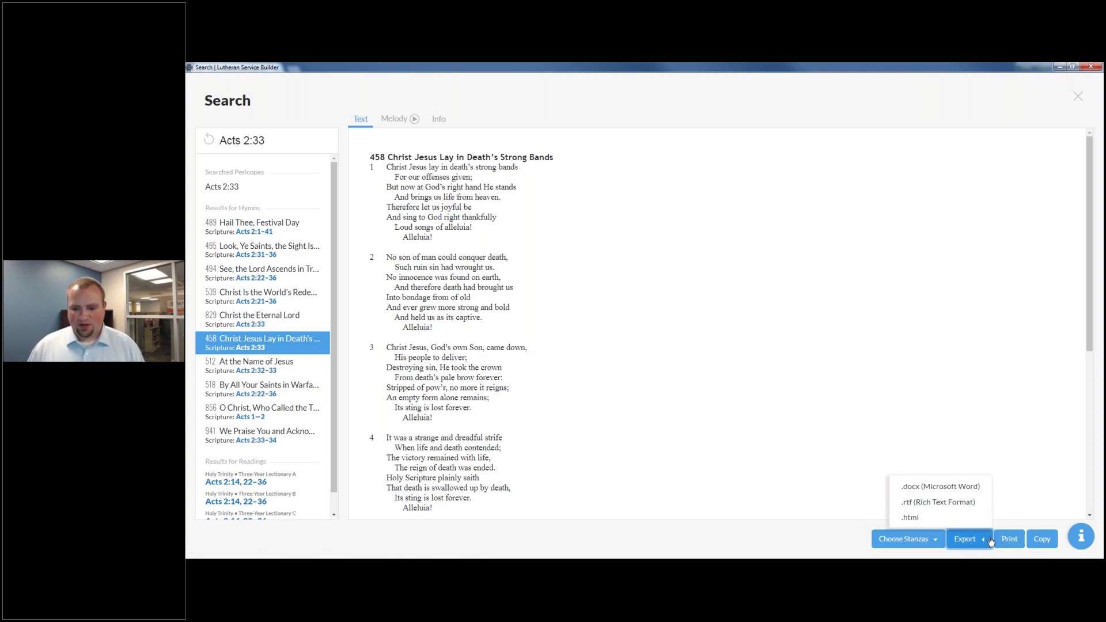
click(1077, 97)
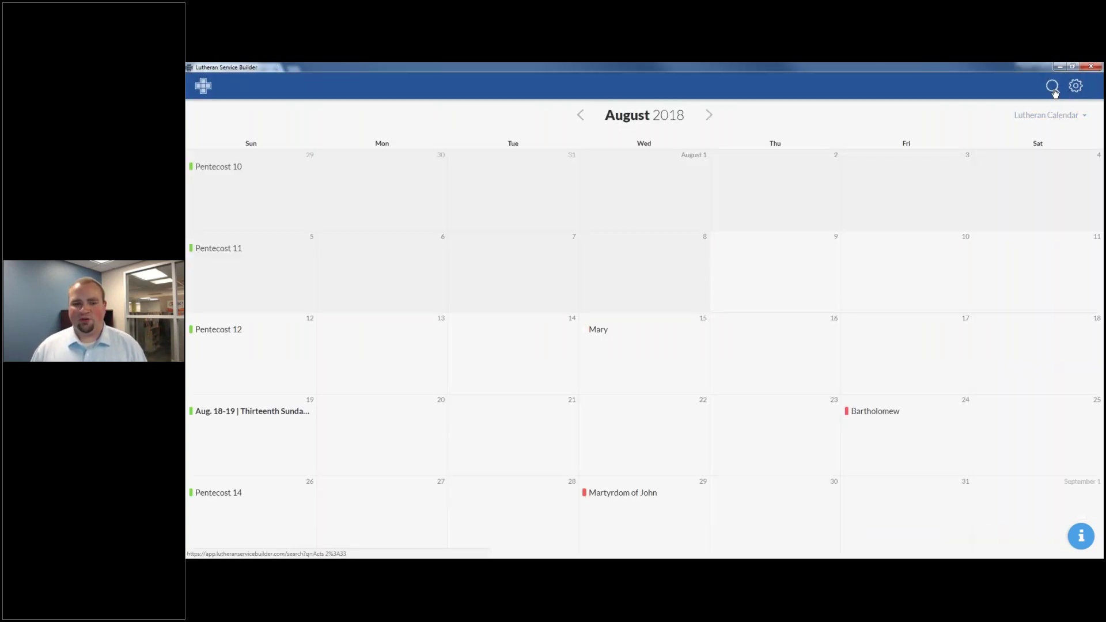
Open the Aug. 18-19 service and review the export formats for its bulletin and its presentation.
click(251, 411)
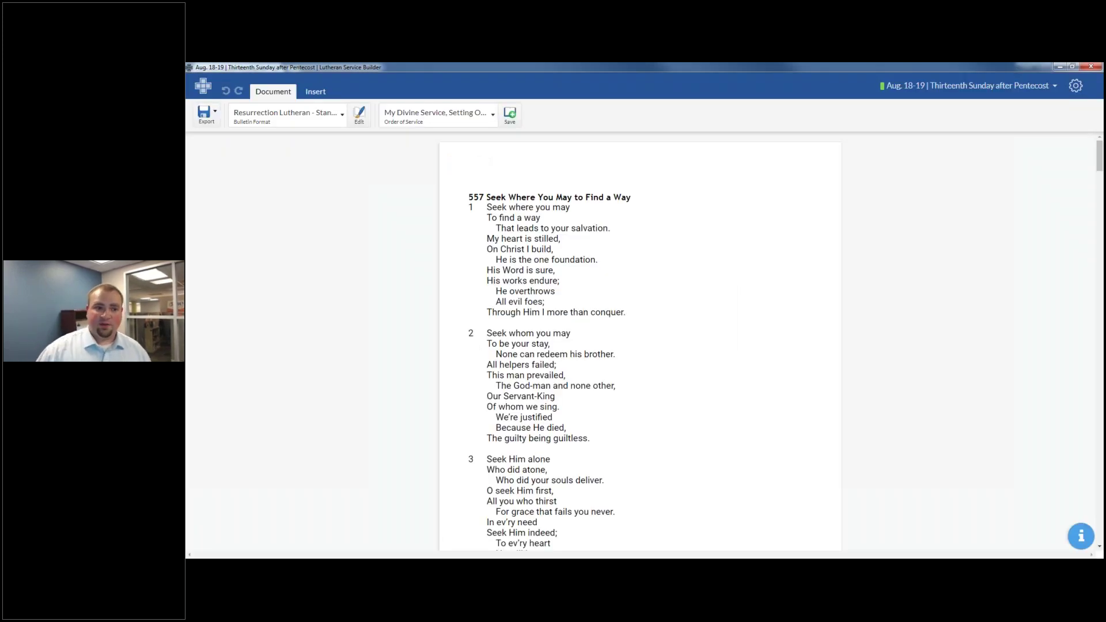
click(217, 112)
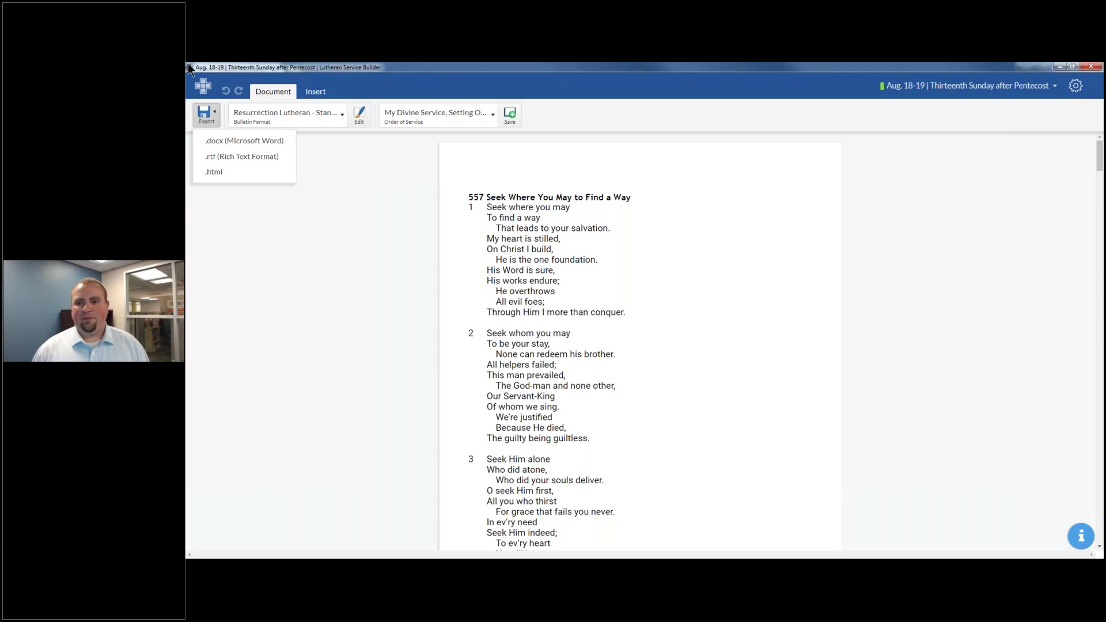
click(1046, 92)
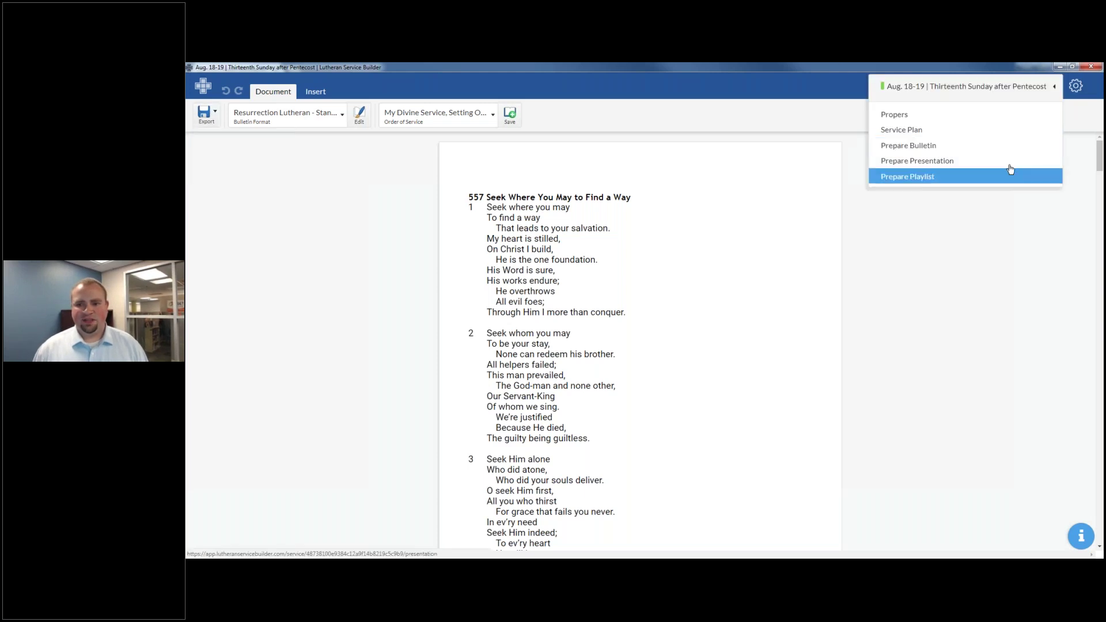
click(1008, 163)
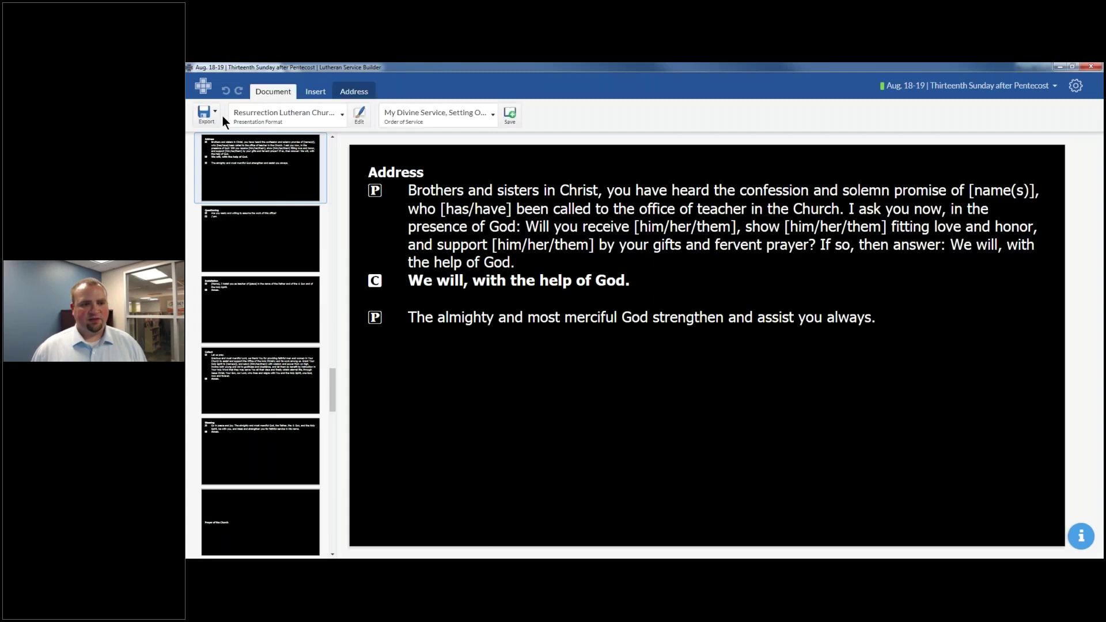
click(216, 113)
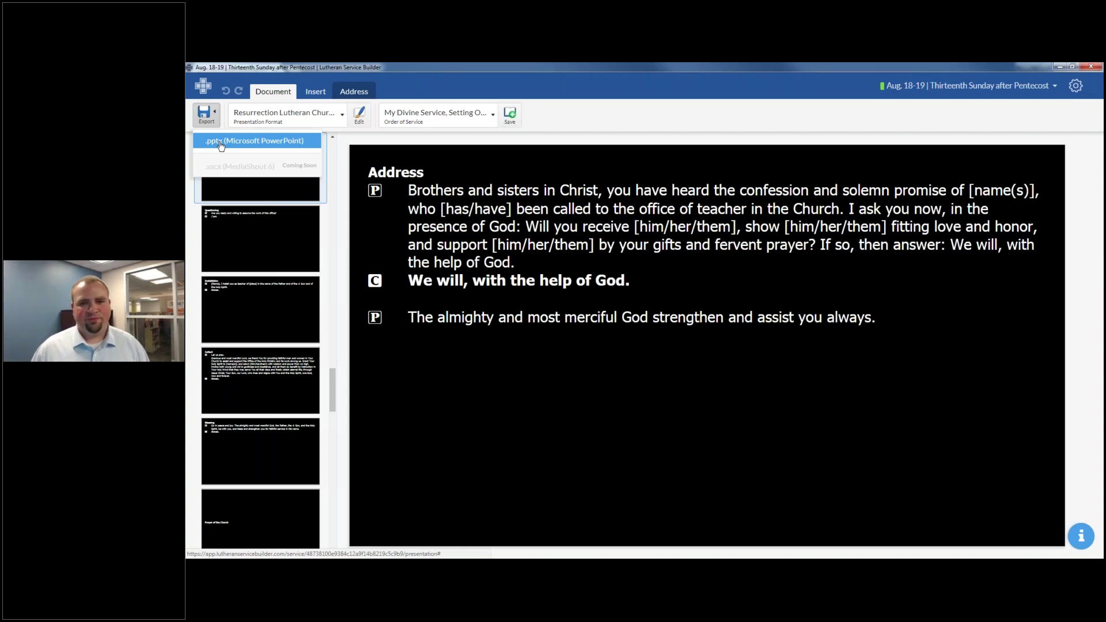
Switch the Aug. 18-19 service to its playlist and check the .zip (Compressed MP3 Playlist) export option.
click(959, 96)
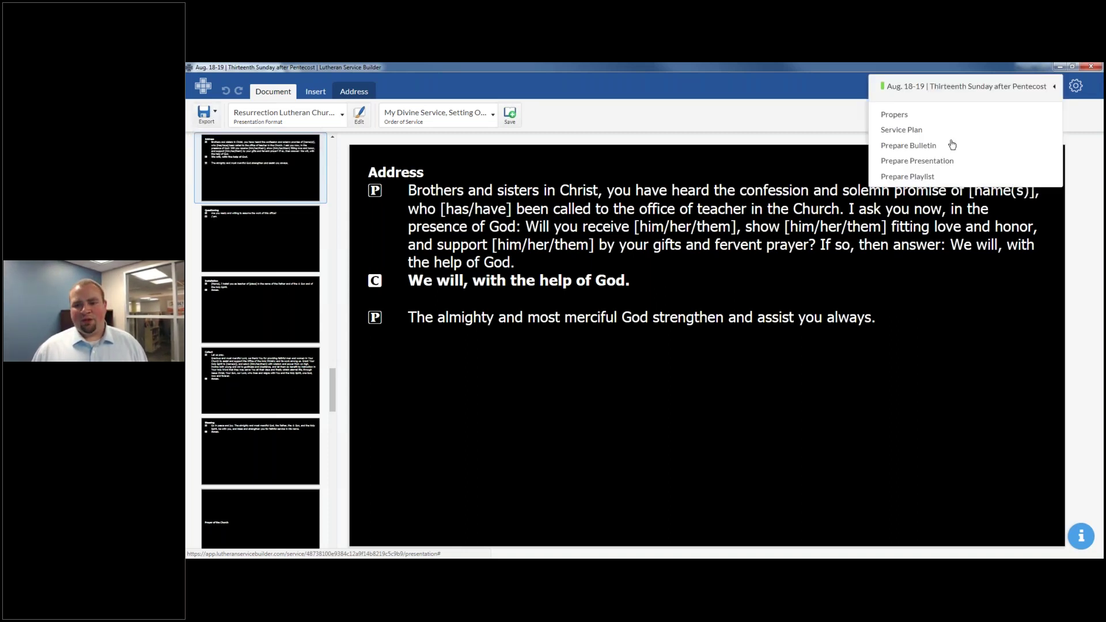
click(931, 182)
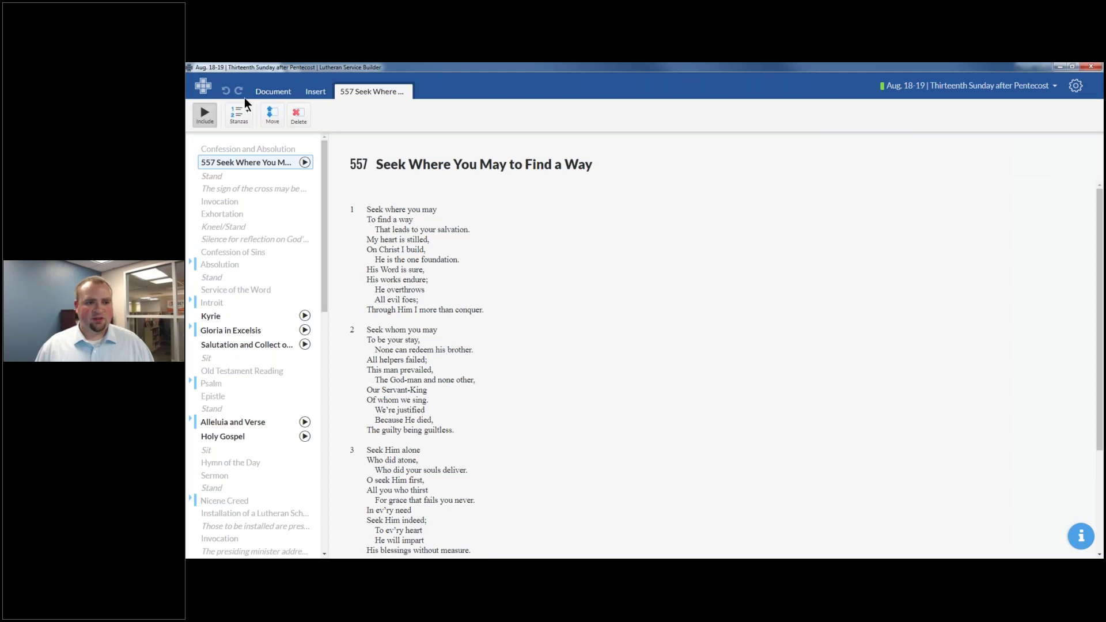
click(273, 91)
click(206, 113)
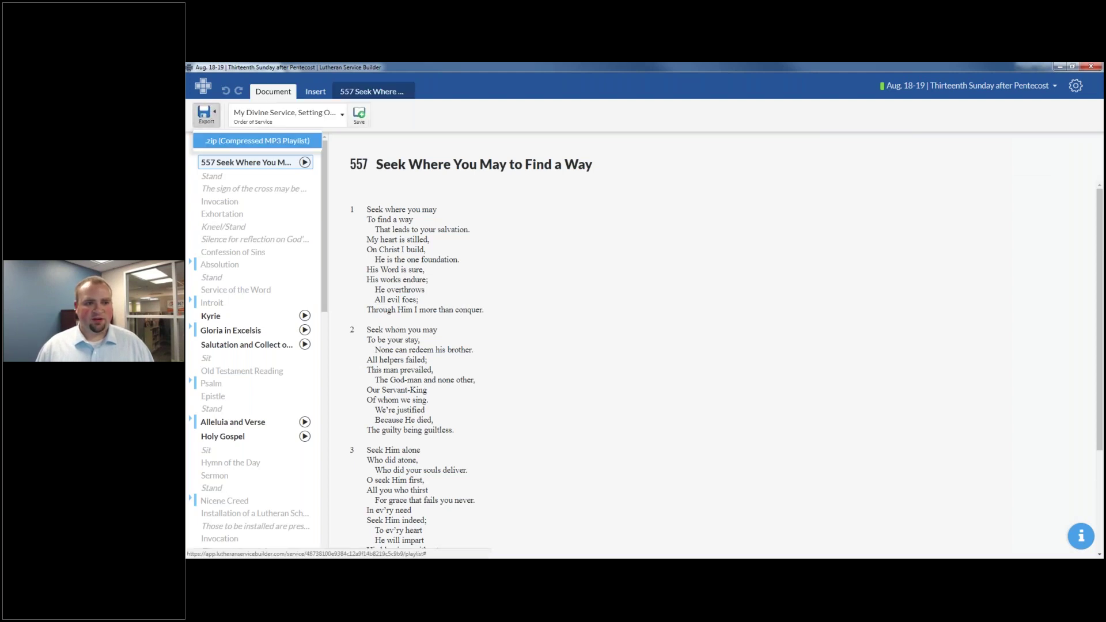
click(222, 144)
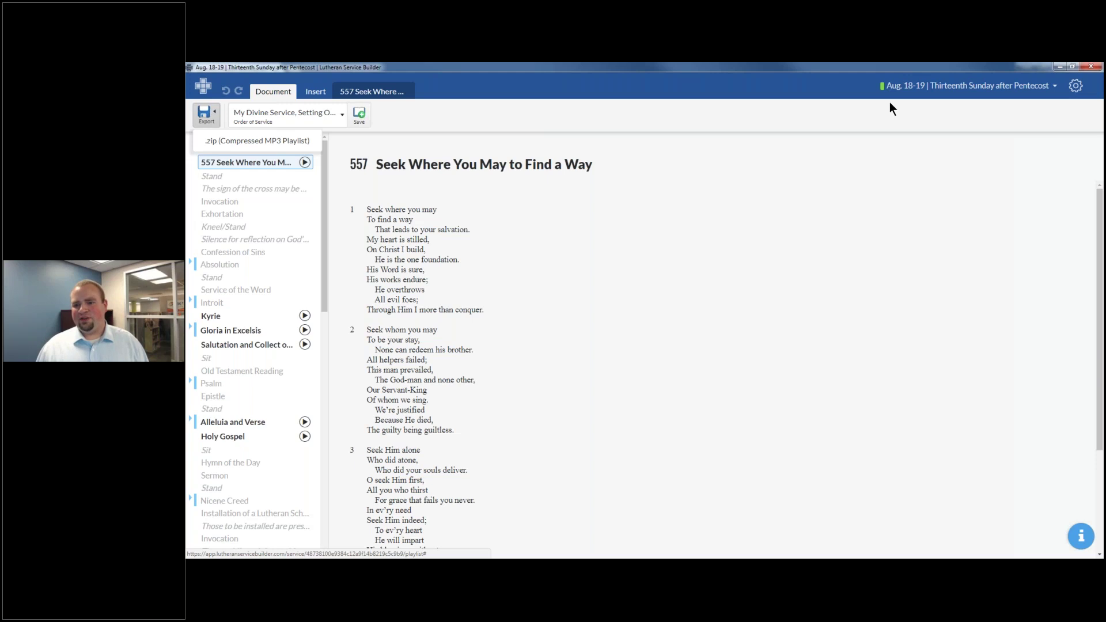
Open the account settings for Resurrection Lutheran Church.
click(1075, 85)
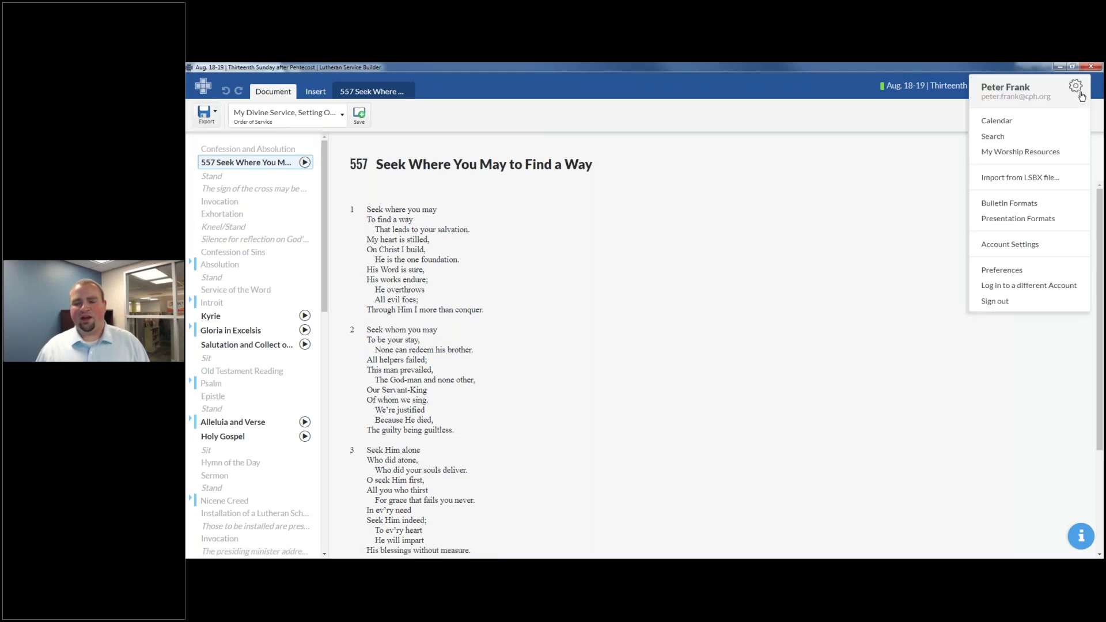
click(1009, 245)
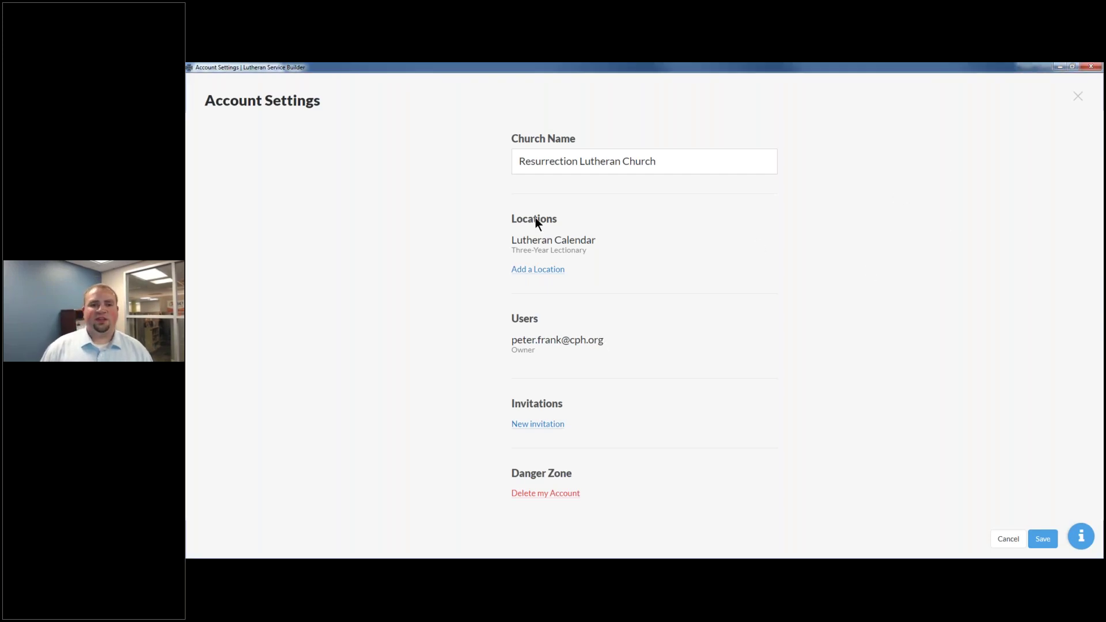
Rename the Lutheran Calendar location as Resurrection Lutheran Church, reusing the church name.
click(588, 248)
drag(548, 247, 599, 247)
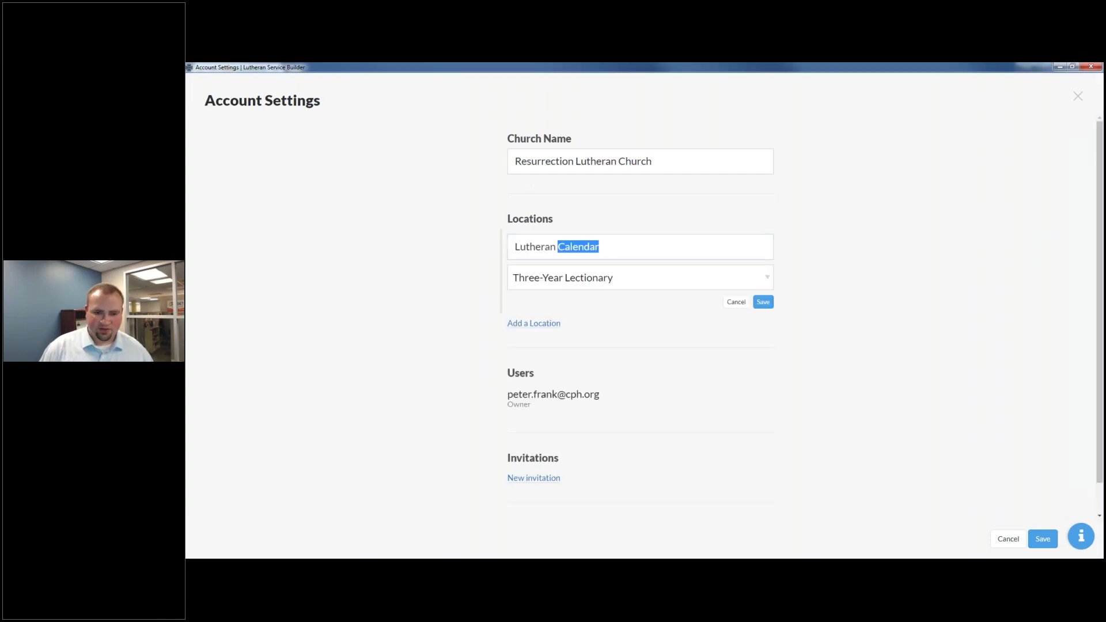
key(shift+Tab)
key(ctrl+c)
click(632, 247)
key(ctrl+a)
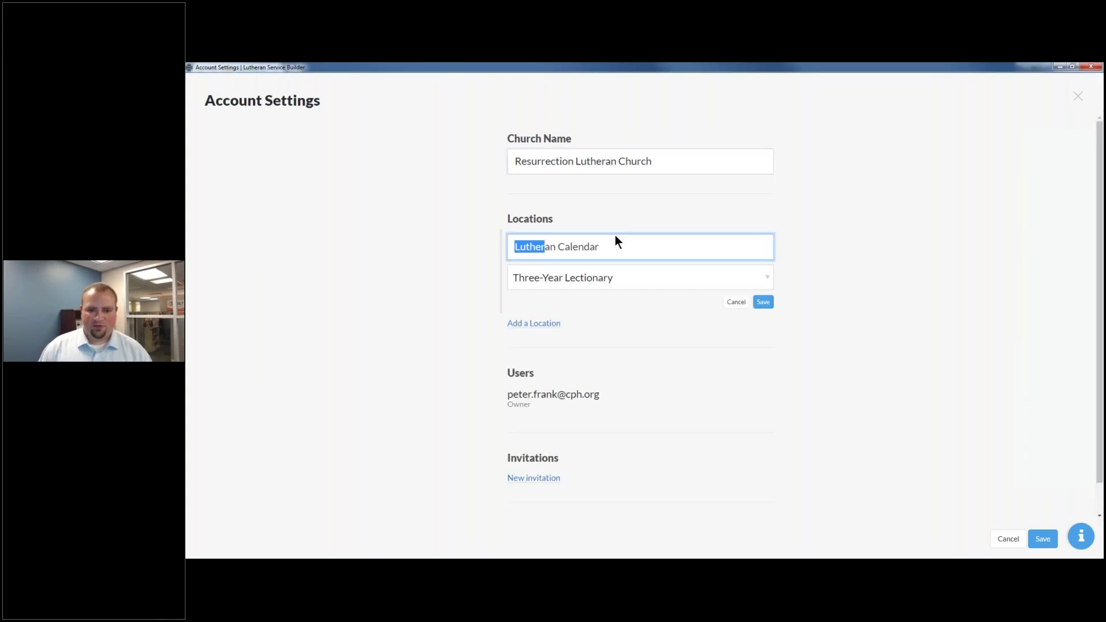
key(ctrl+v)
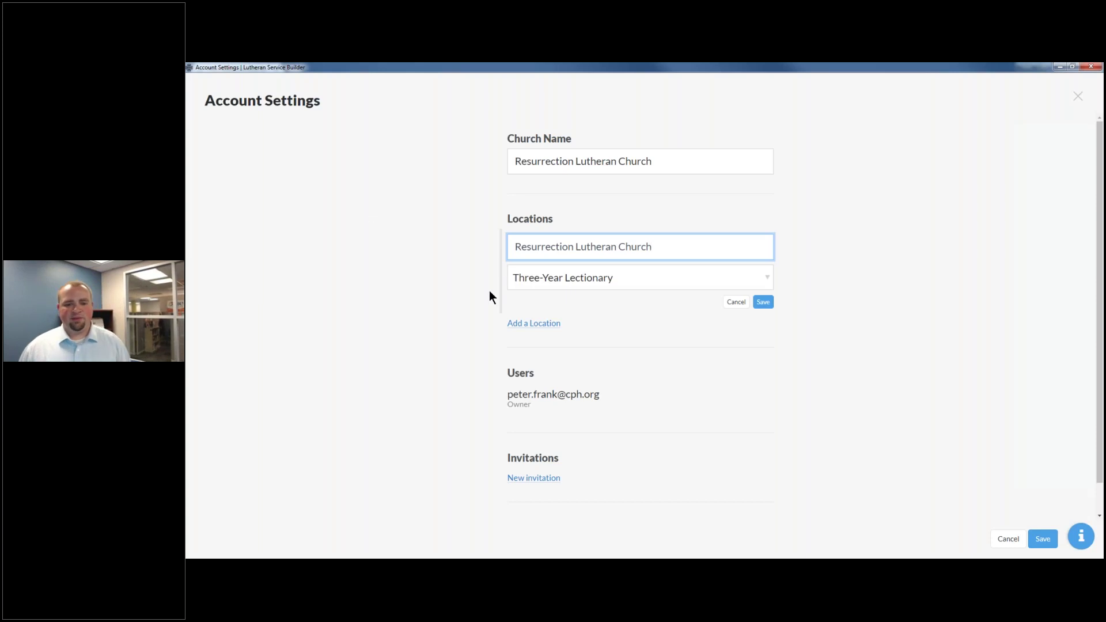
Add a second location named Resurrection Lutheran School and save it with the Three-Year Lectionary.
click(525, 323)
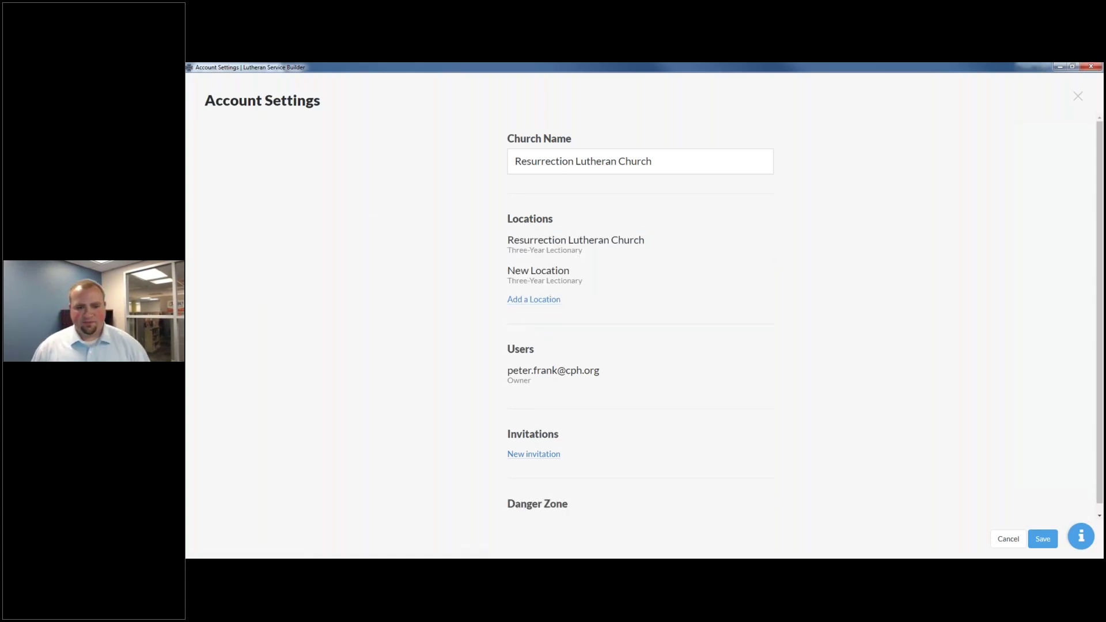
click(586, 273)
triple_click(586, 277)
key(ctrl+v)
double_click(637, 277)
text(School)
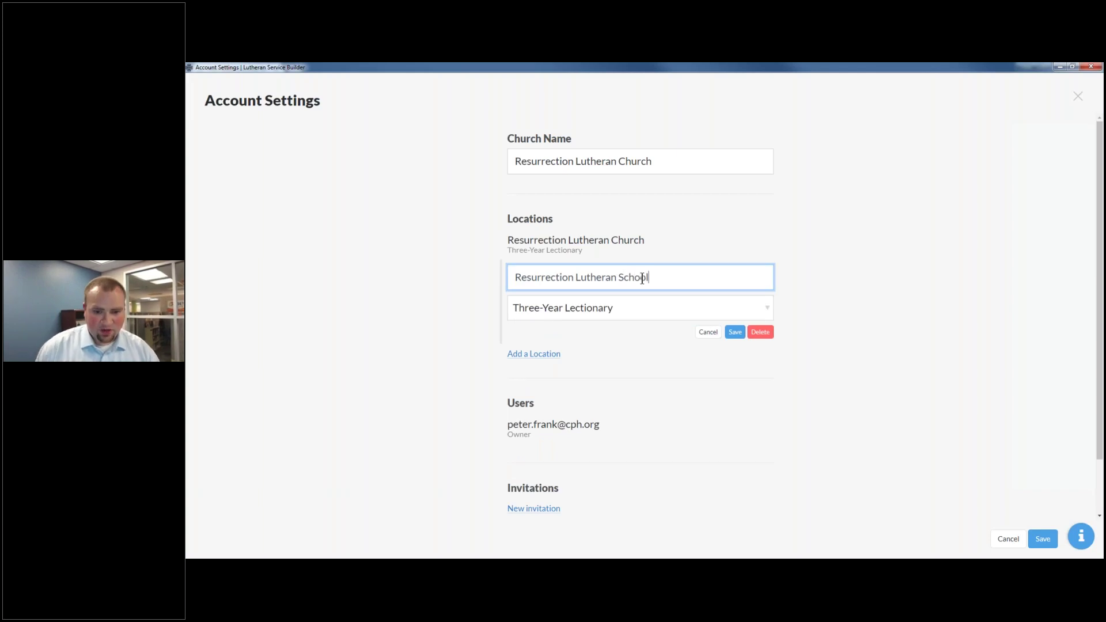
click(735, 332)
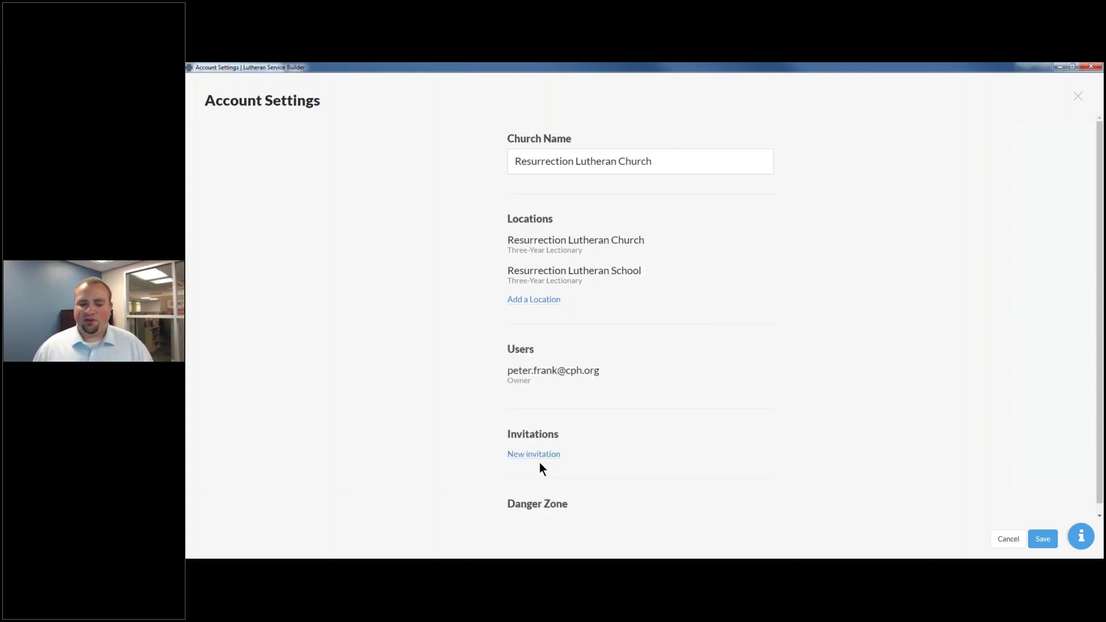
Review the remaining account settings, save the changes and close the settings.
scroll(542, 510, down, 1)
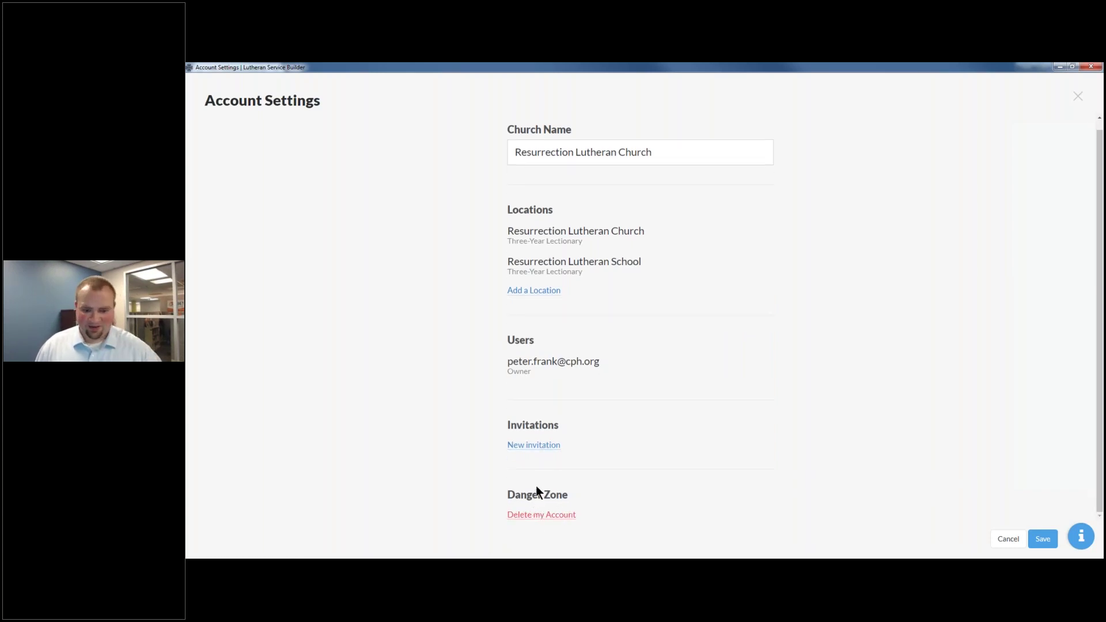
scroll(594, 464, up, 1)
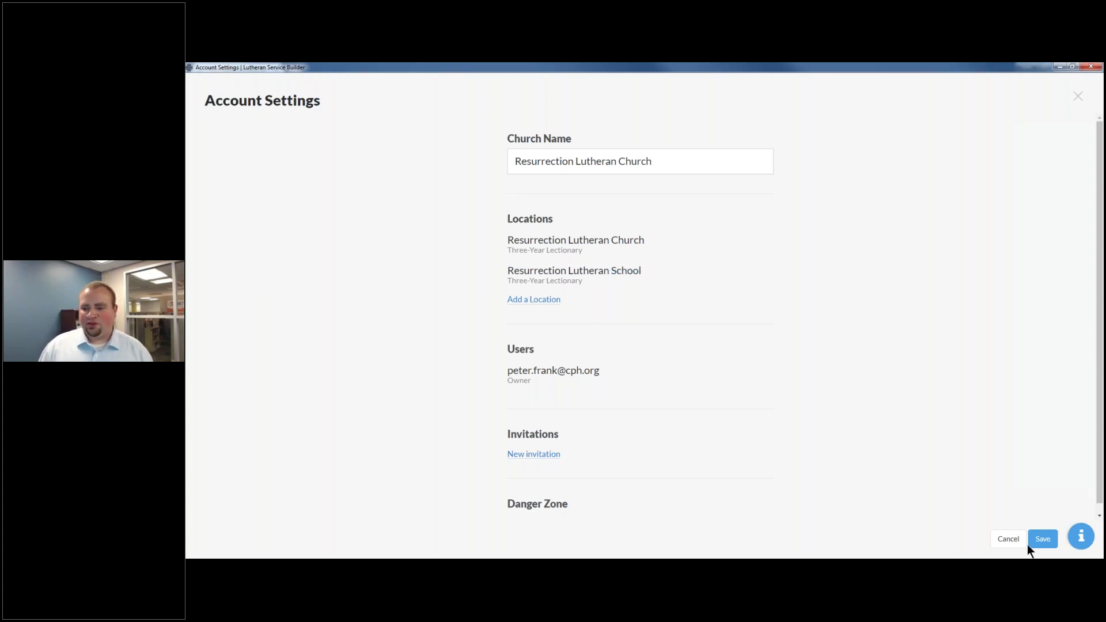
click(1043, 539)
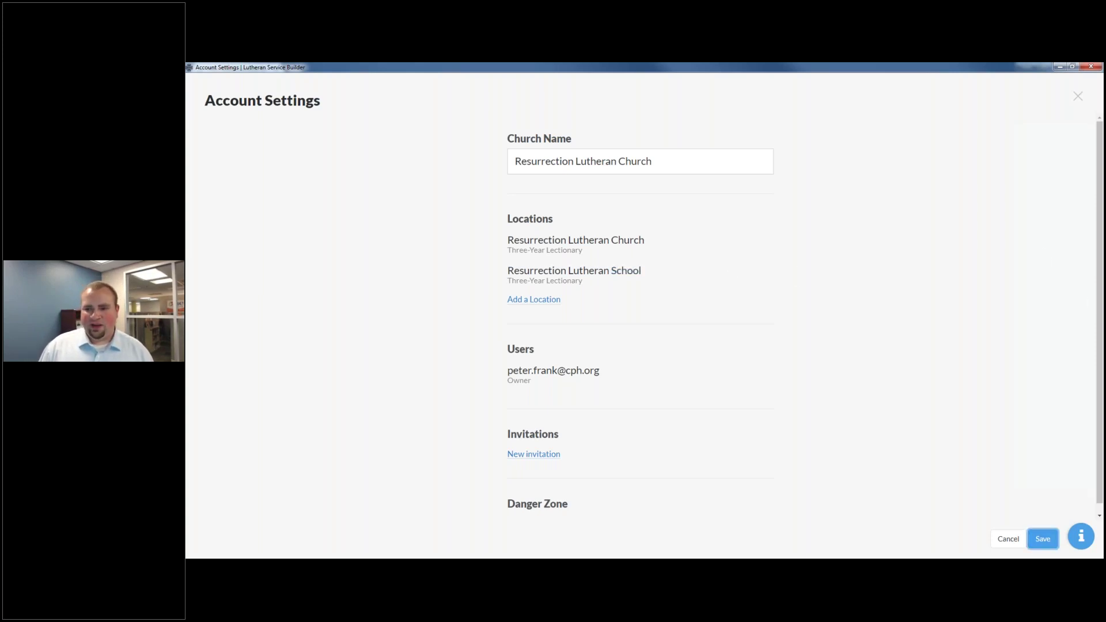
click(1072, 95)
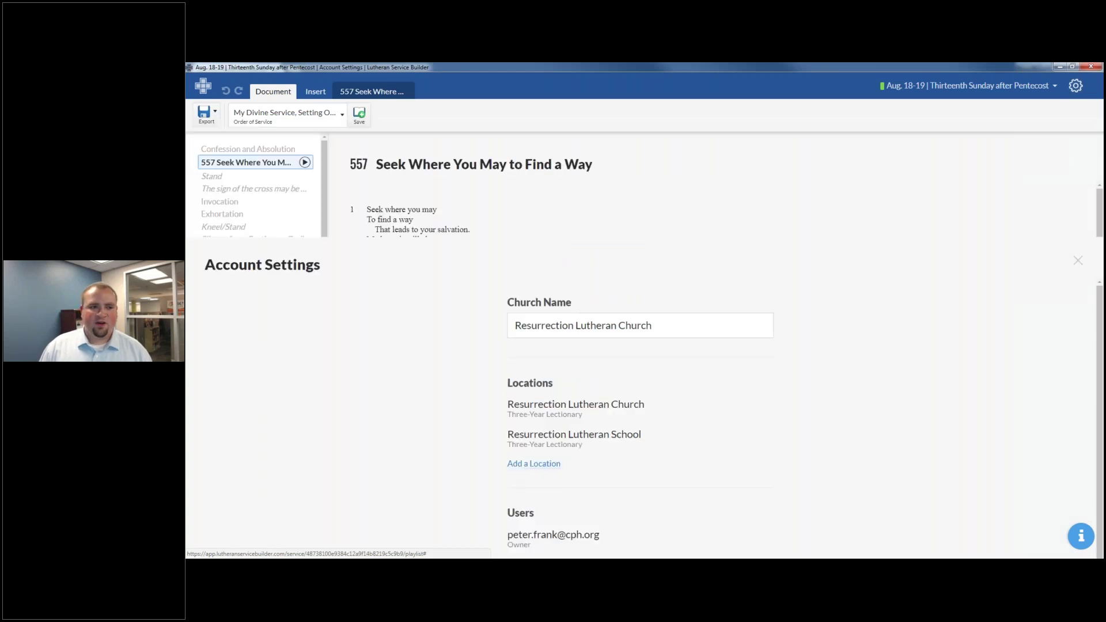
Return to the August 2018 calendar and switch its location to Resurrection Lutheran School.
click(977, 105)
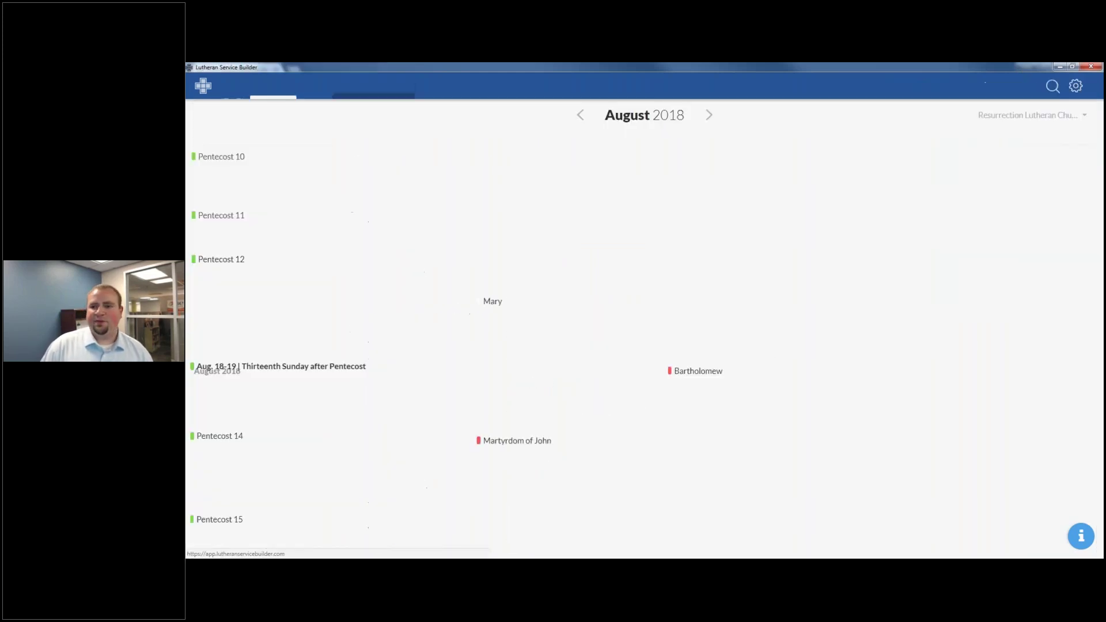
click(1035, 117)
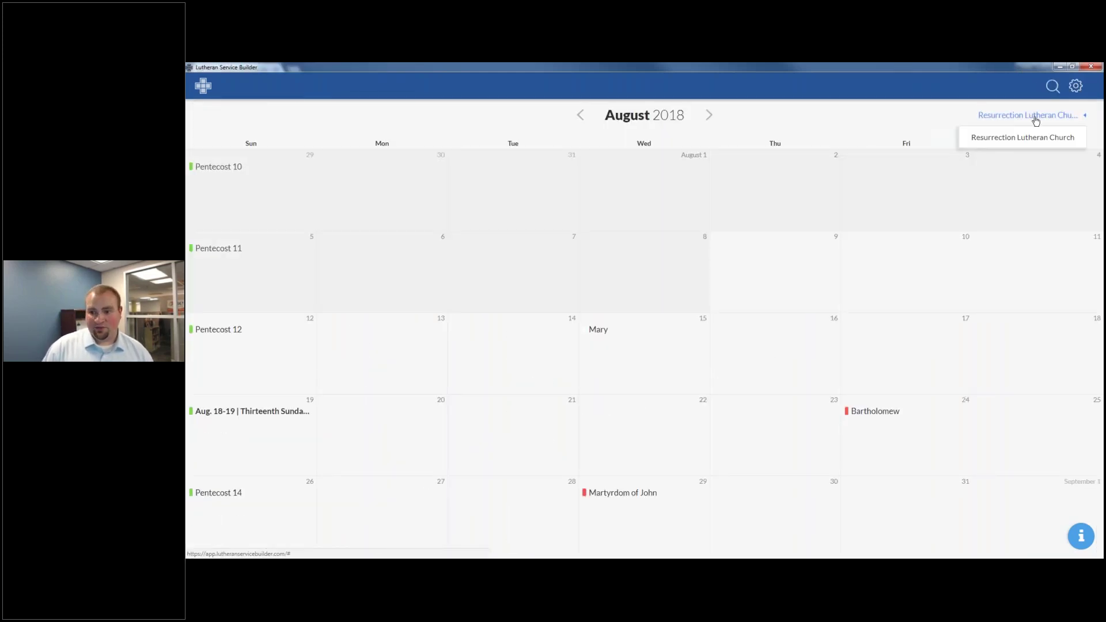
click(1022, 137)
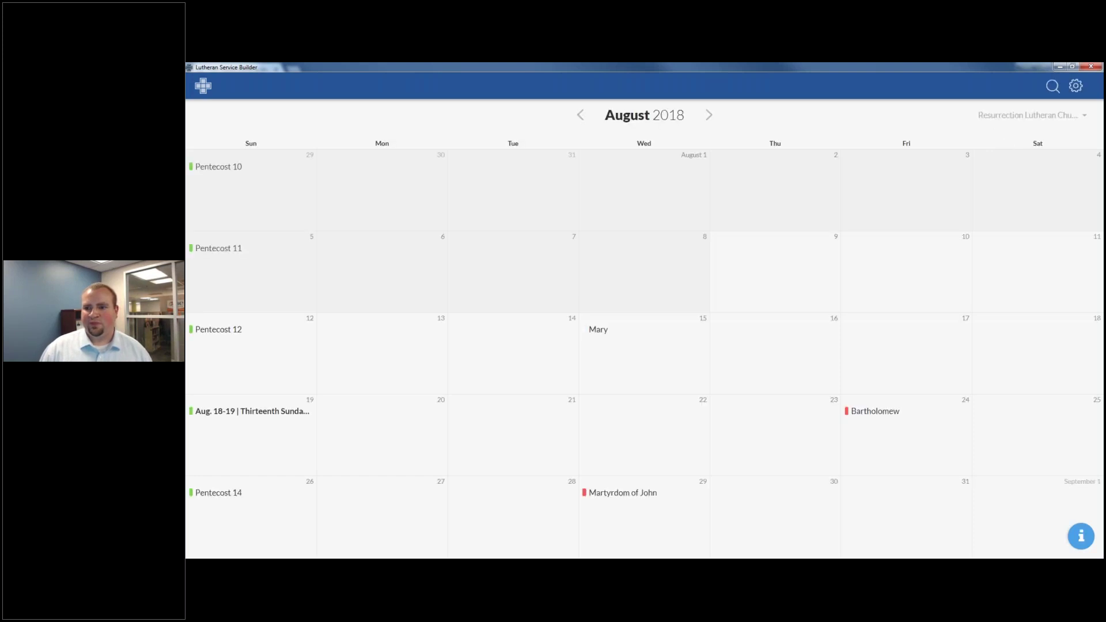
click(1028, 116)
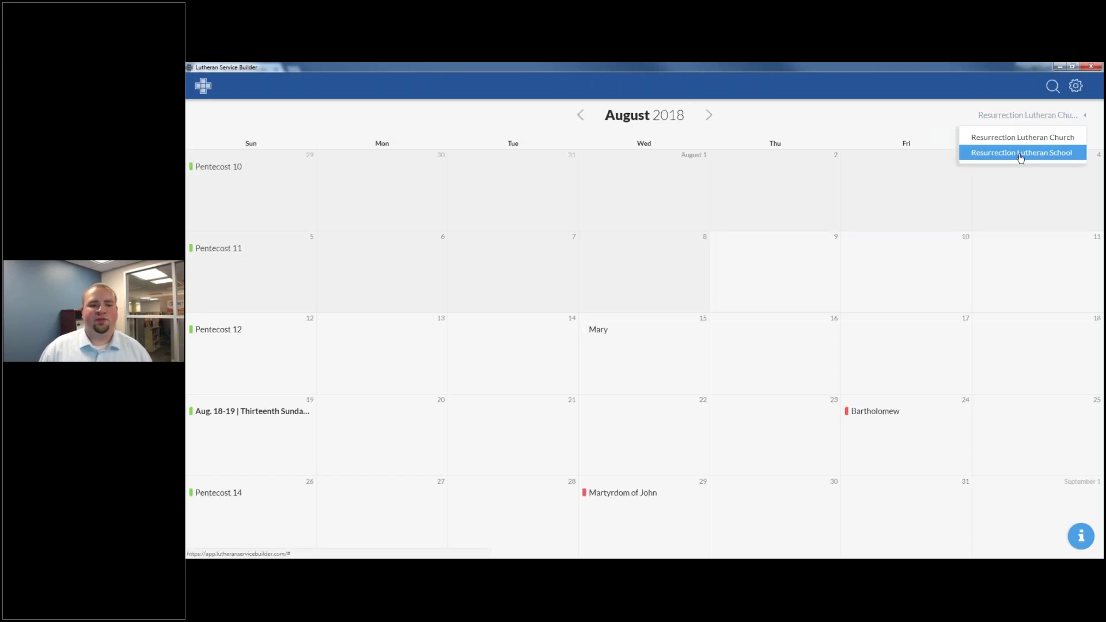
click(1020, 152)
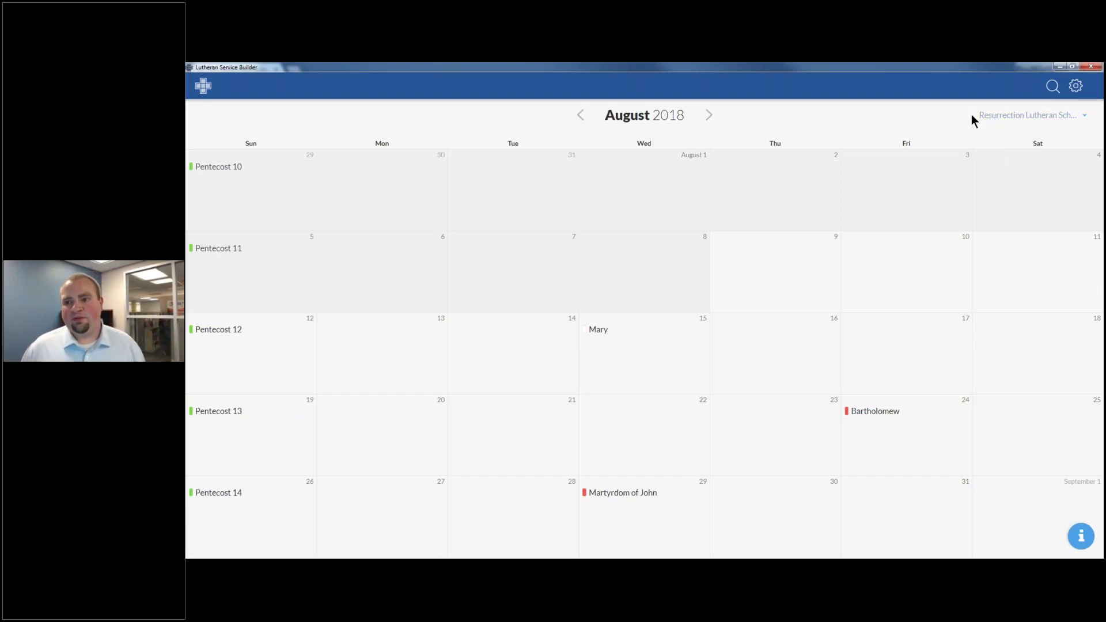
Open the My Common Elements worship resources and switch to My Liturgies.
click(1076, 85)
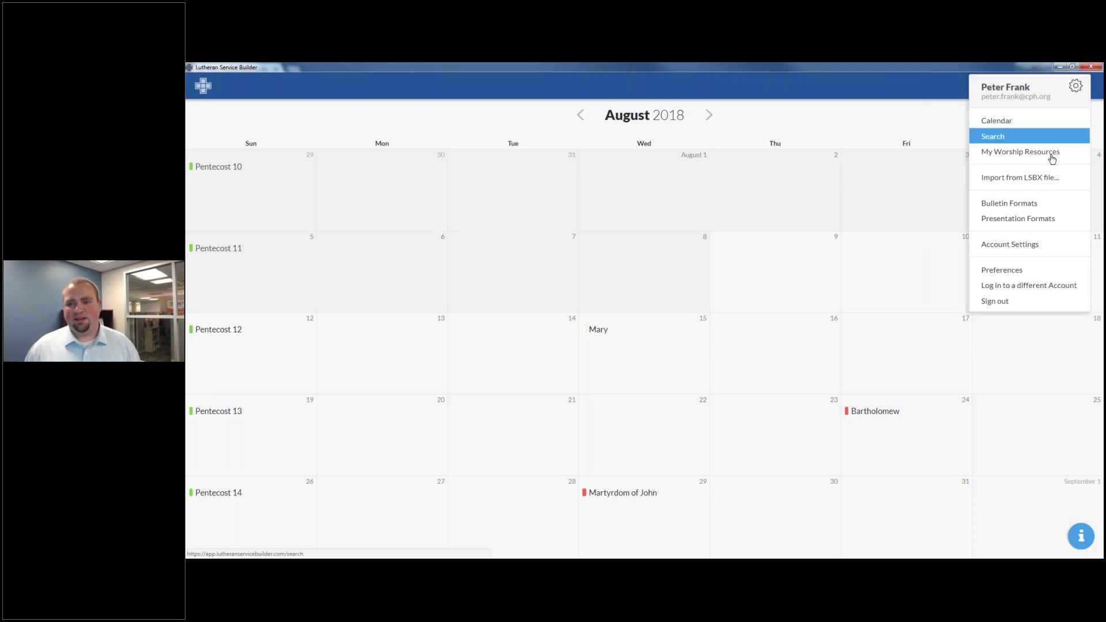
mouse_move(1048, 157)
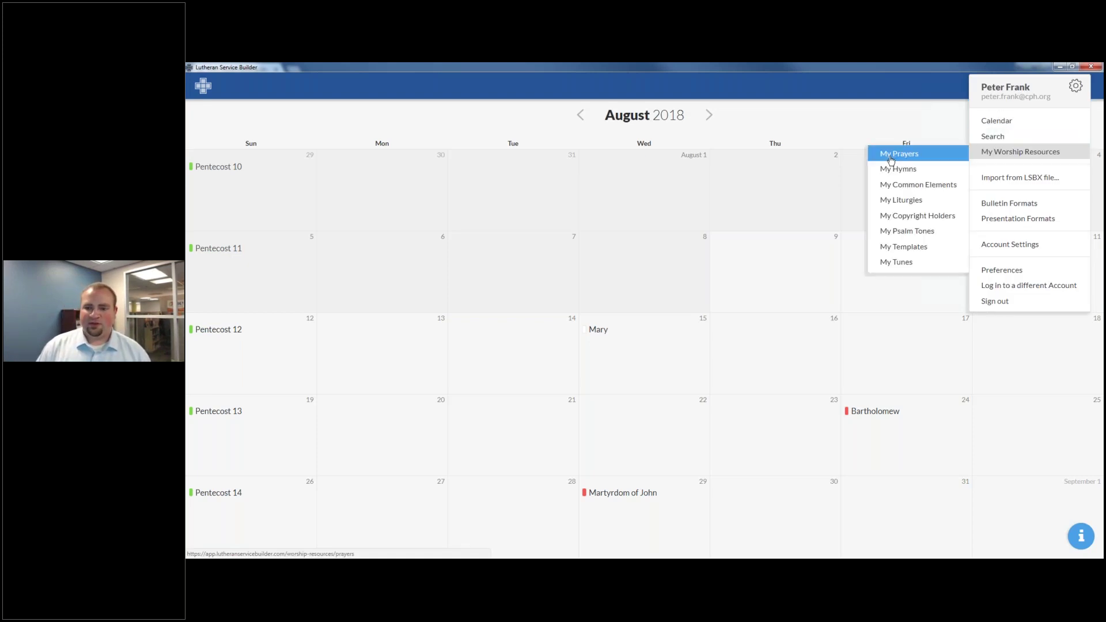
click(915, 186)
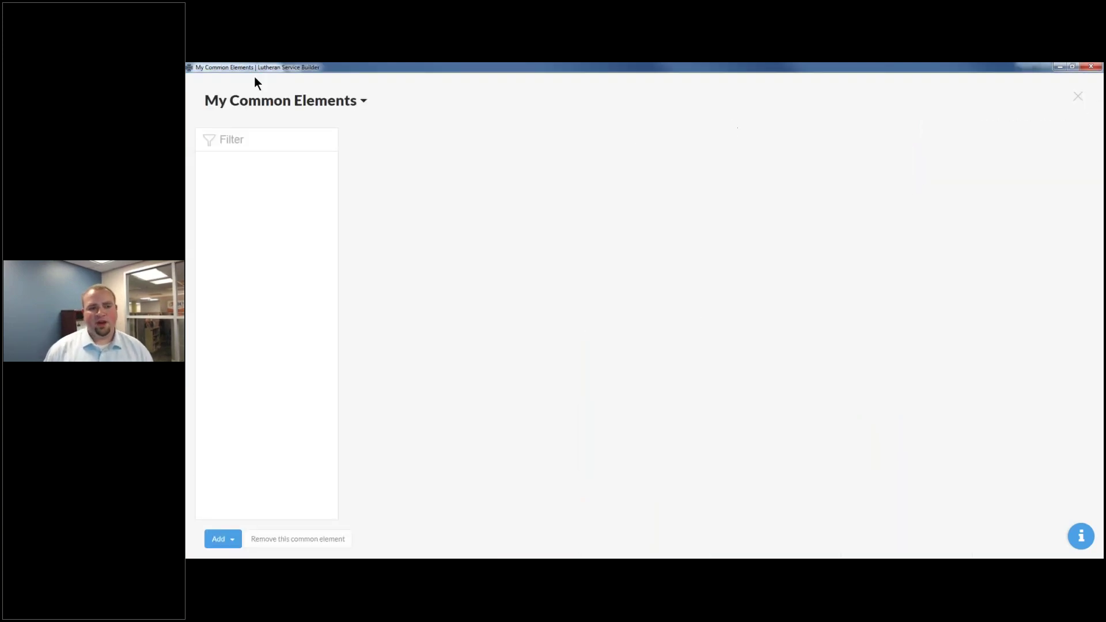
click(265, 101)
click(228, 182)
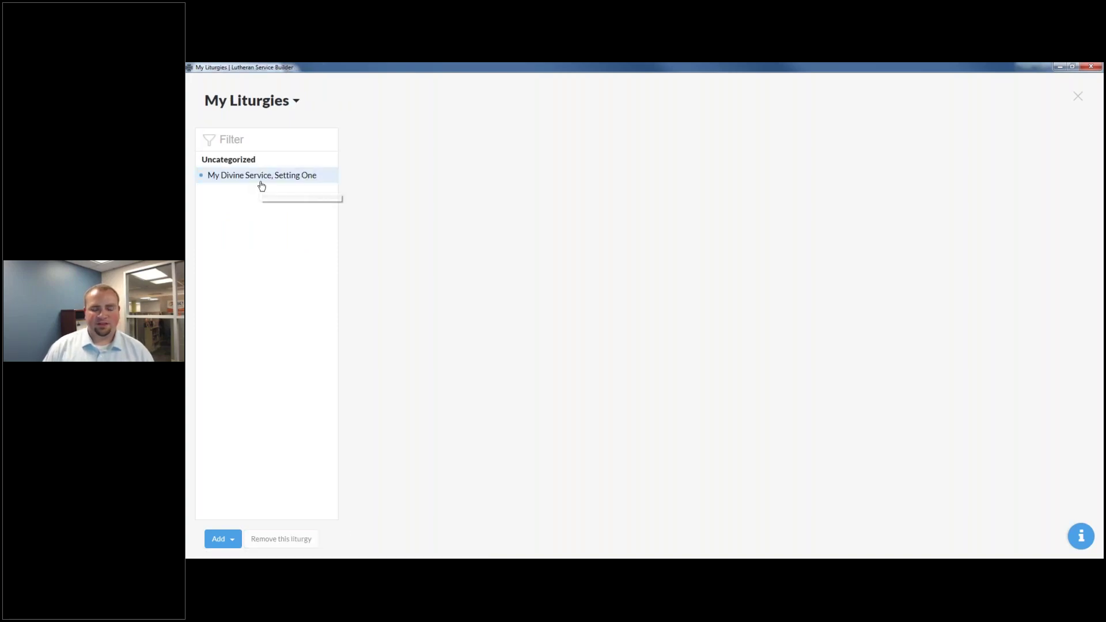
Open the My Divine Service, Setting One liturgy and review its order of elements and choices.
click(288, 175)
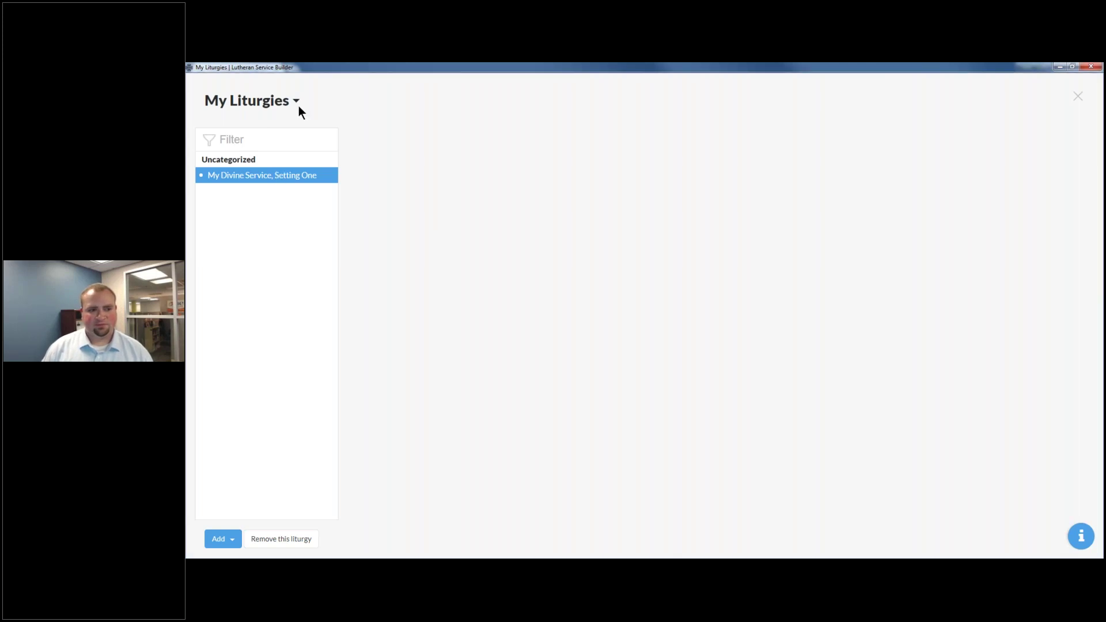
click(303, 170)
click(326, 178)
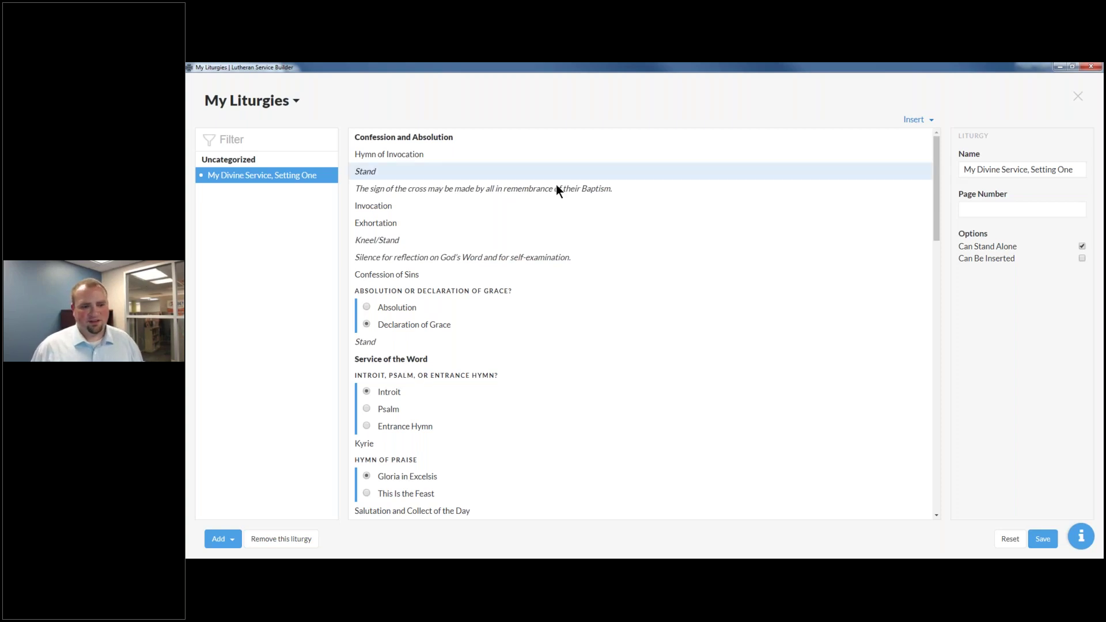
scroll(556, 184, down, 6)
scroll(466, 372, down, 4)
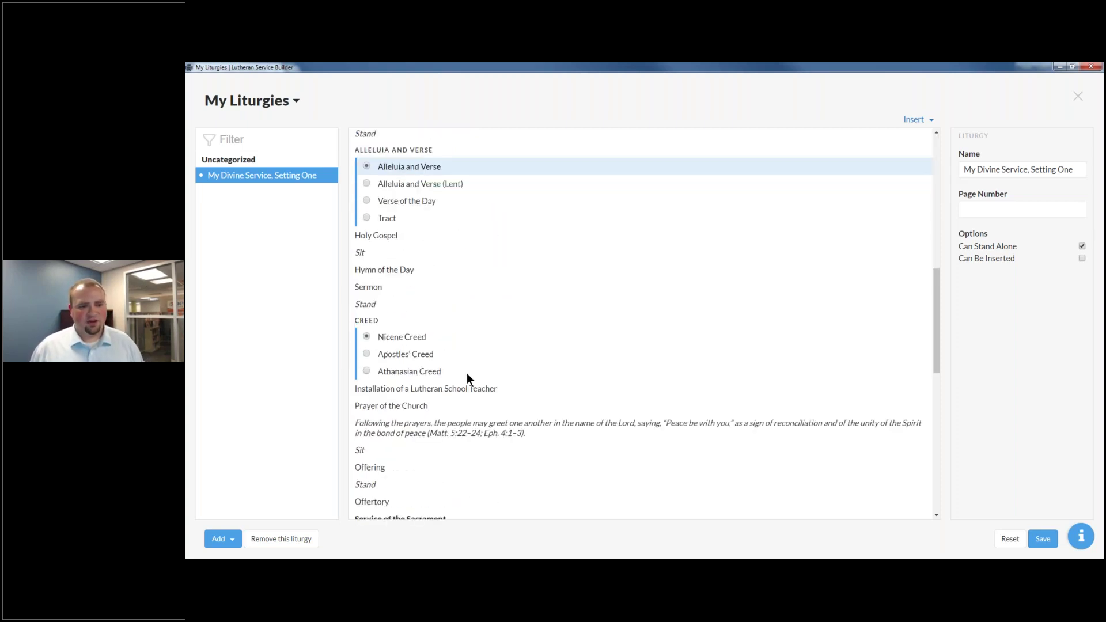
scroll(417, 243, up, 3)
scroll(416, 246, up, 7)
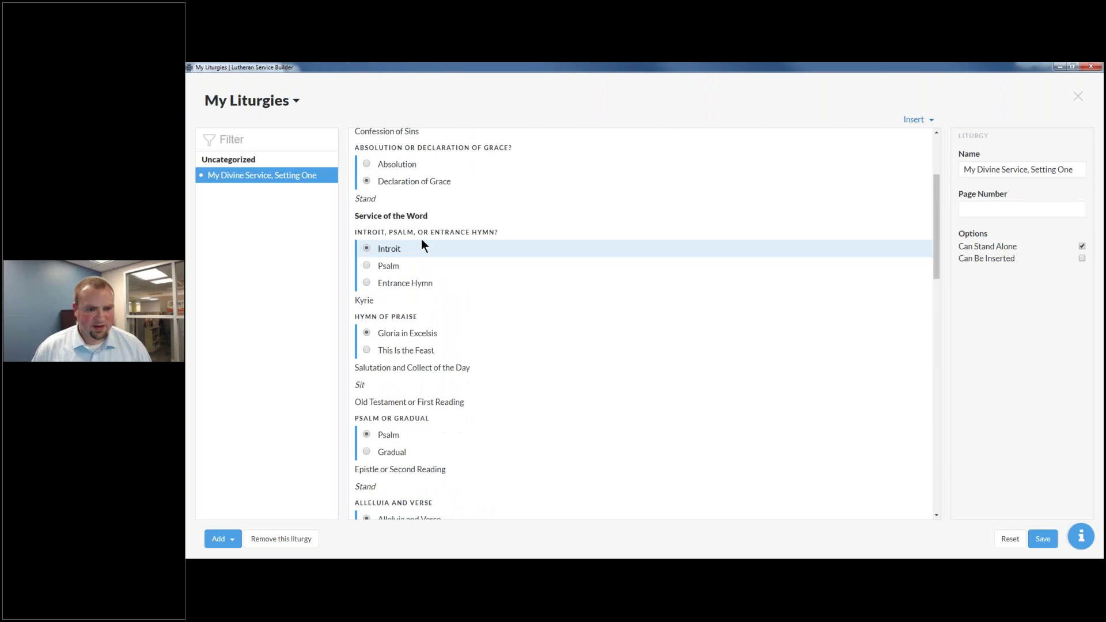
Switch to My Templates, open New Template to view its editor and options, and close the worship resources.
click(295, 102)
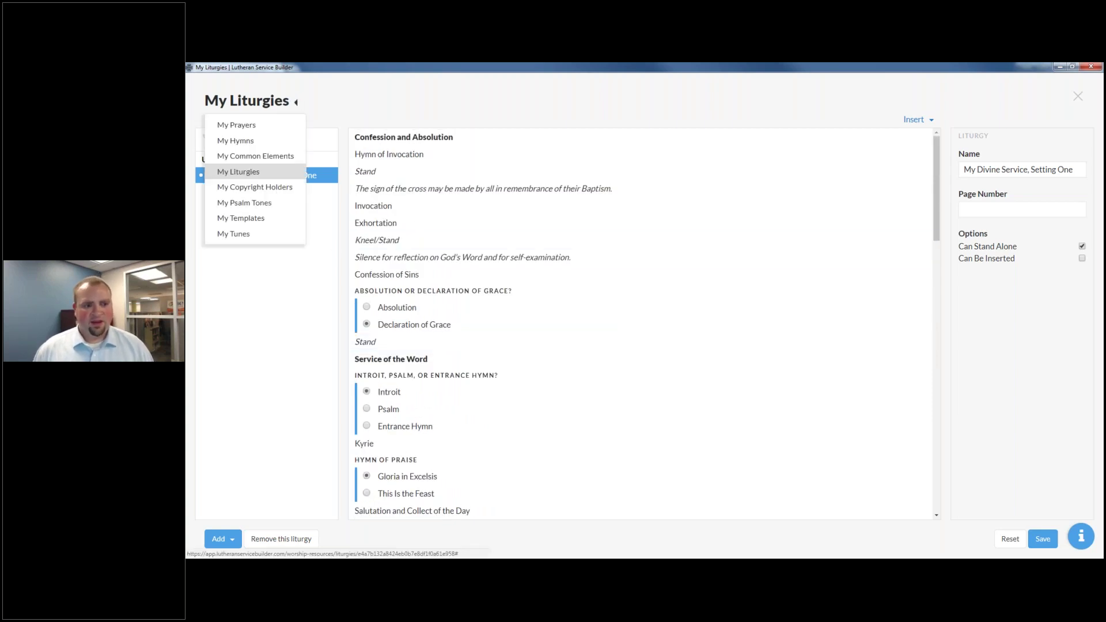
click(253, 218)
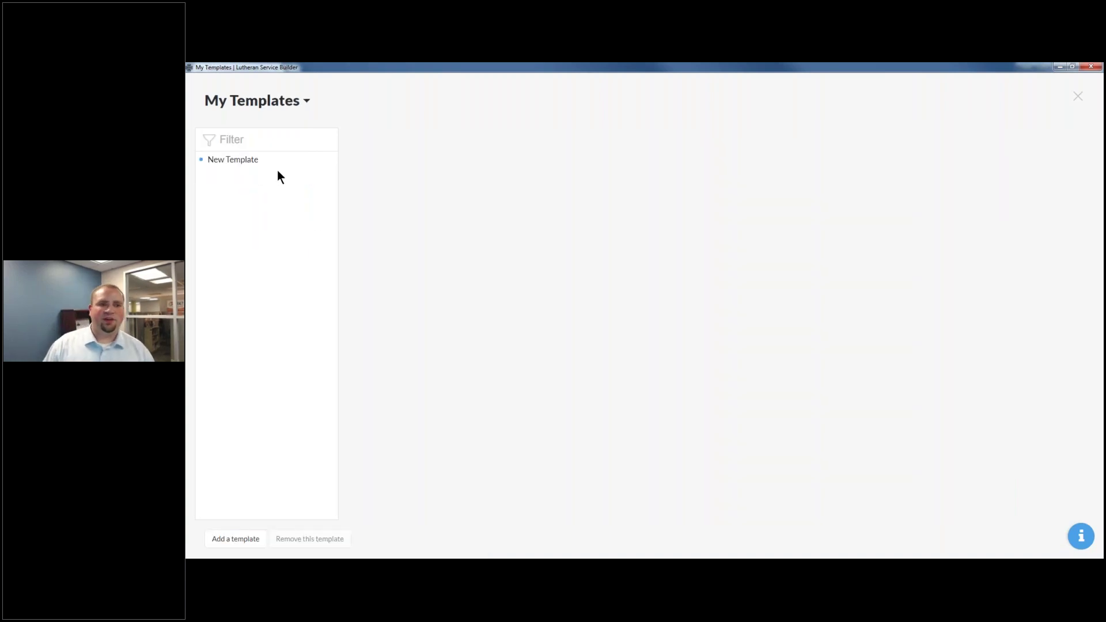
click(277, 161)
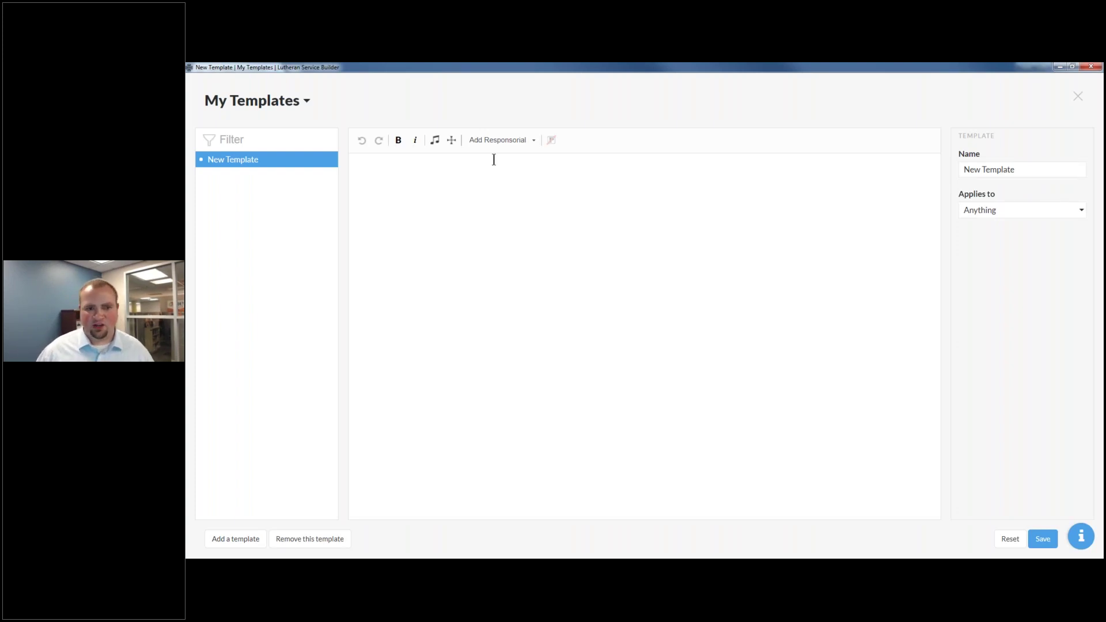
click(543, 184)
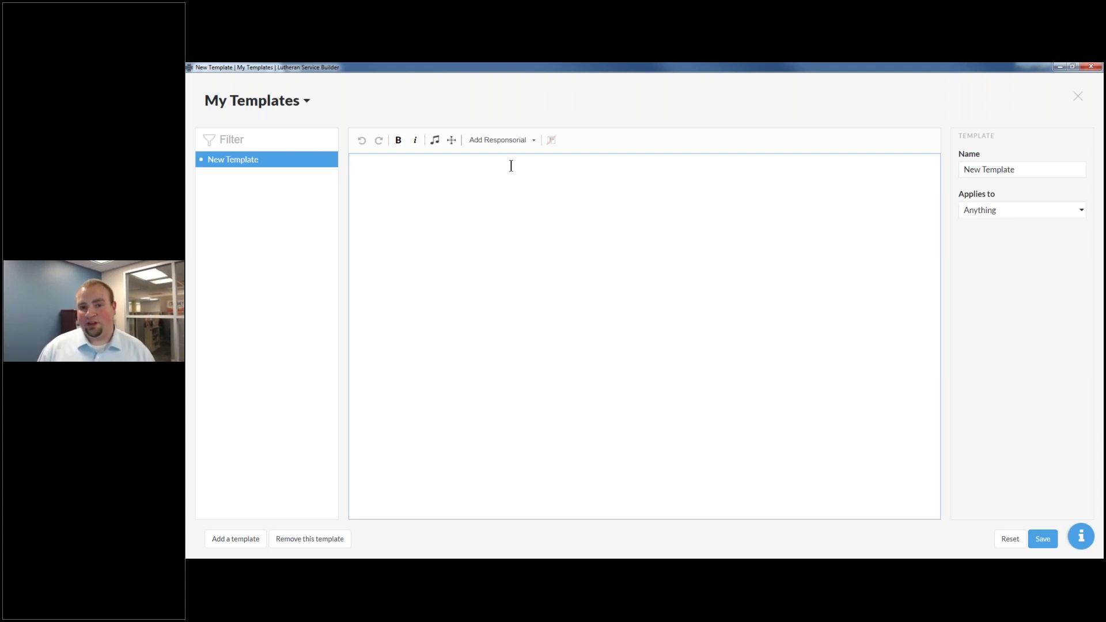
click(1065, 106)
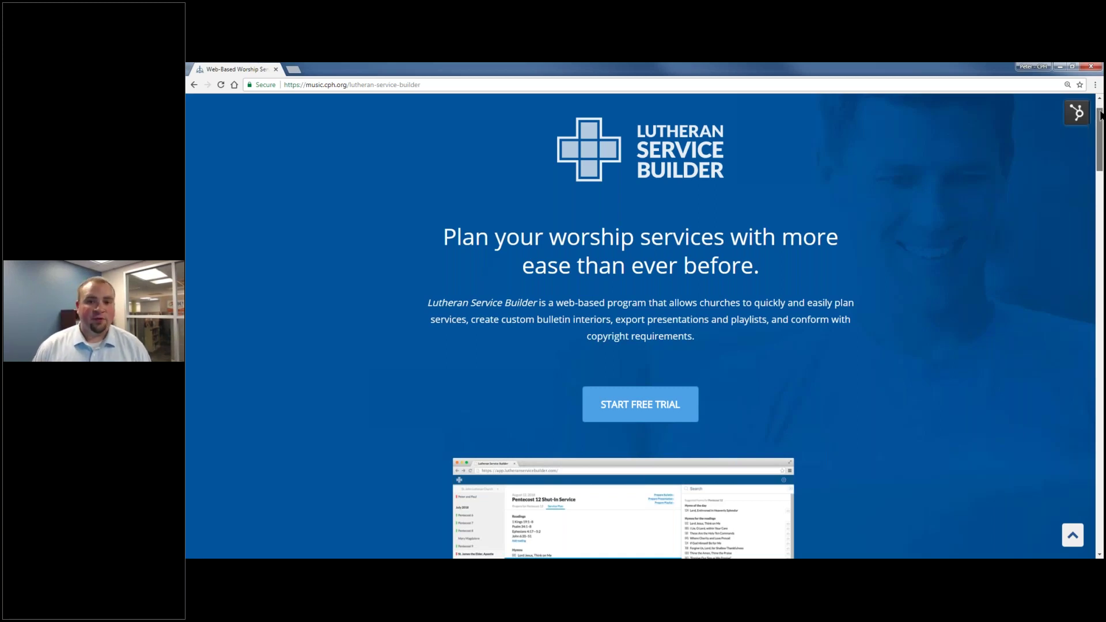
Look through the Lutheran Service Builder product page in the browser and open its Downloads page.
drag(1099, 116, 1100, 117)
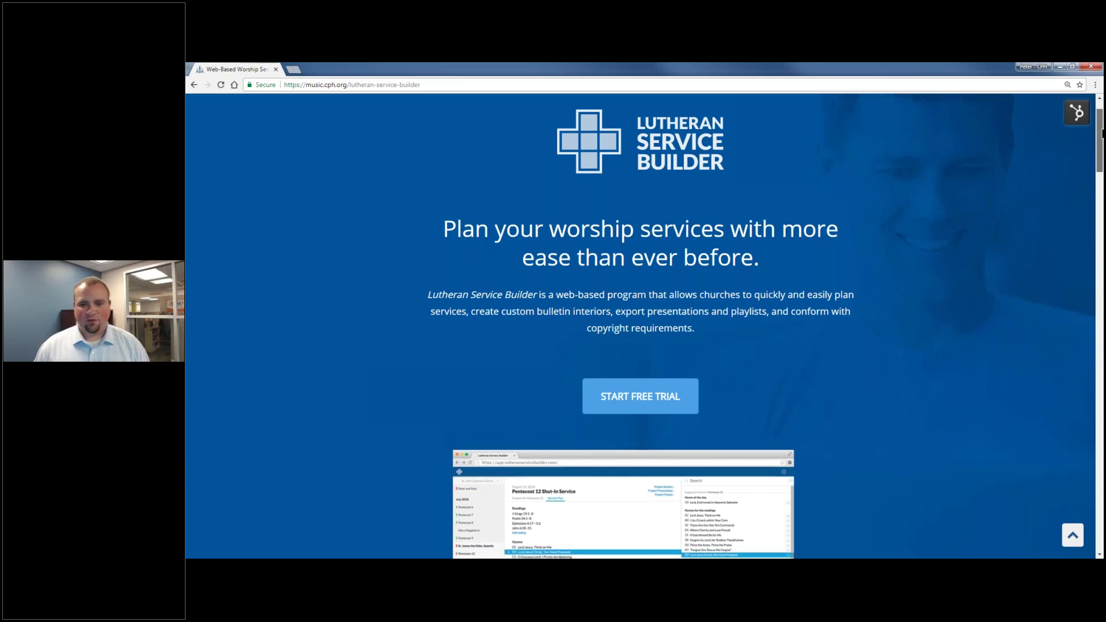
scroll(1097, 262, down, 2)
scroll(1096, 262, down, 1)
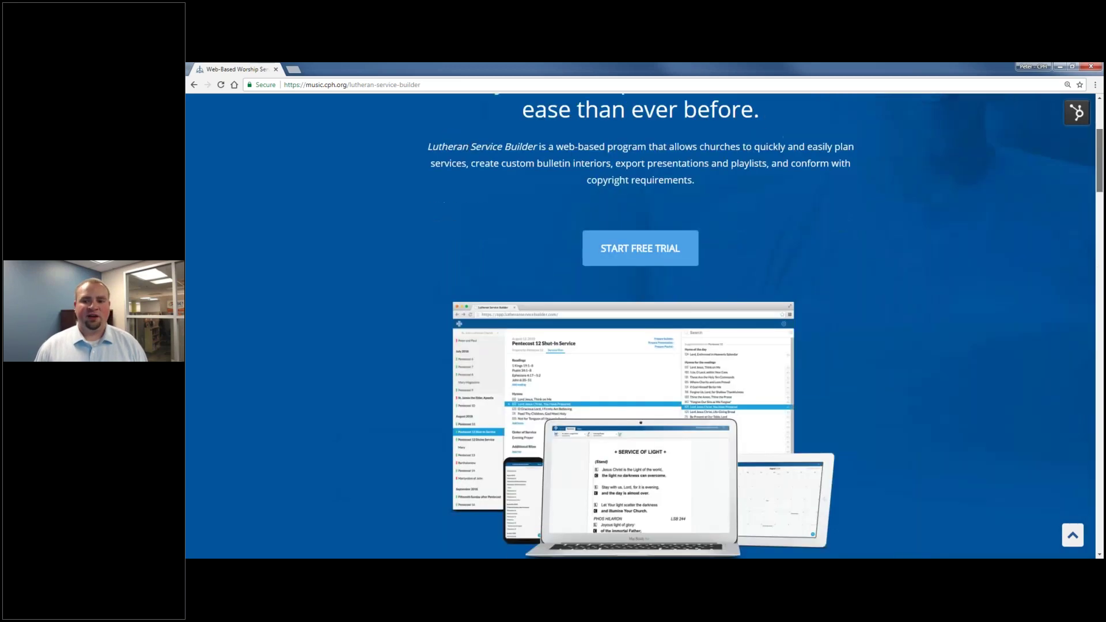
scroll(1096, 262, up, 3)
scroll(566, 496, down, 15)
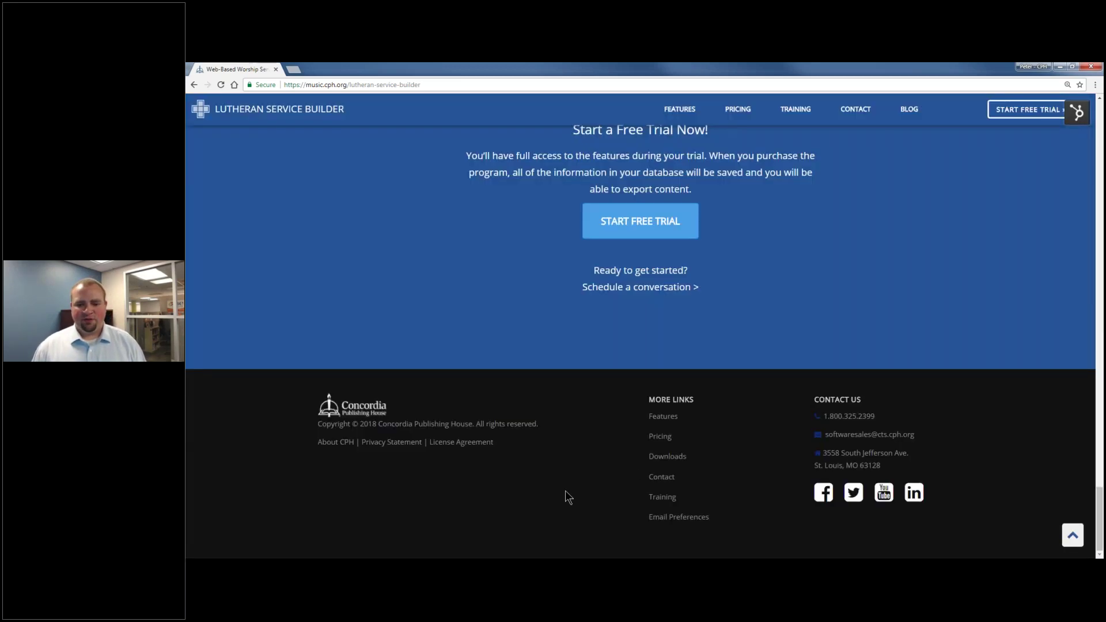
click(668, 456)
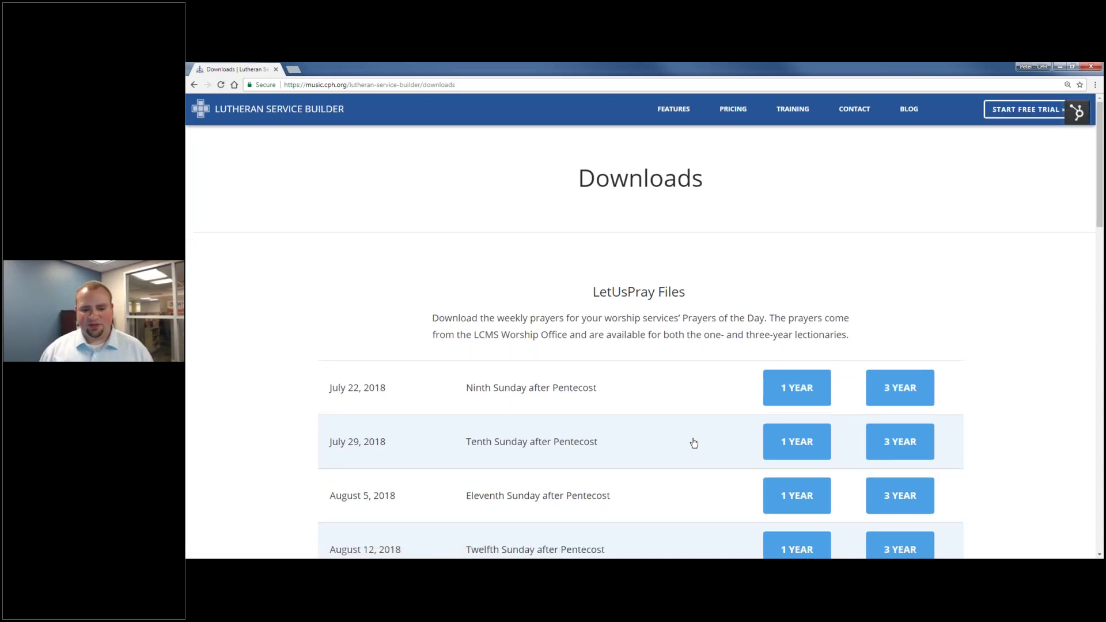
Review the weekly LetUsPray files, their extraction instructions and the e-mail notification sign-up on the Downloads page.
scroll(690, 409, down, 7)
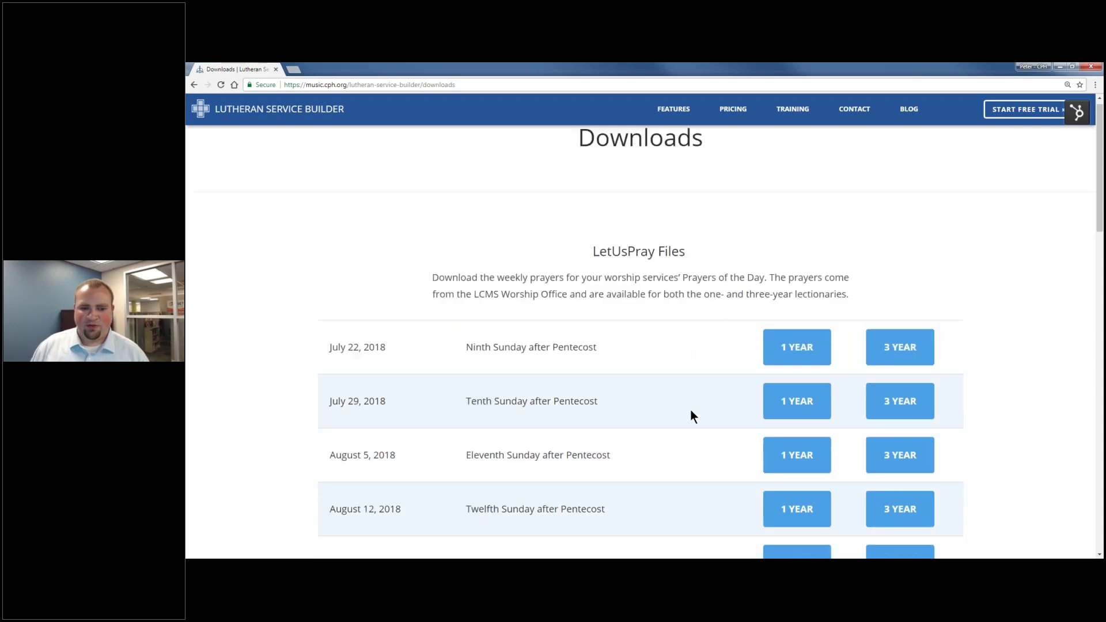
scroll(668, 429, down, 3)
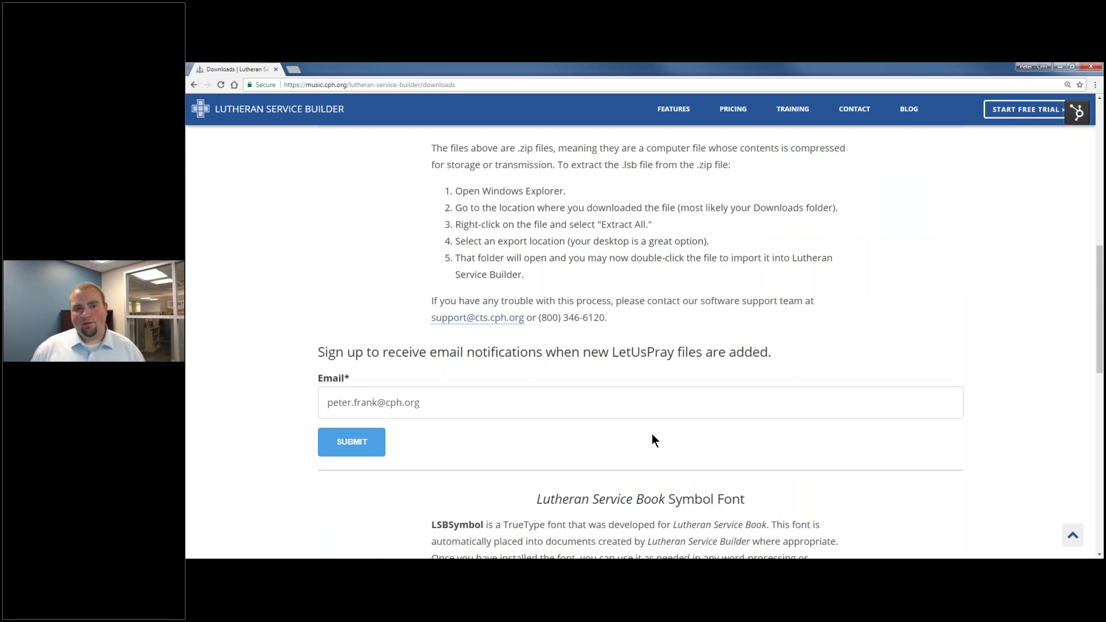
click(382, 430)
scroll(375, 344, up, 5)
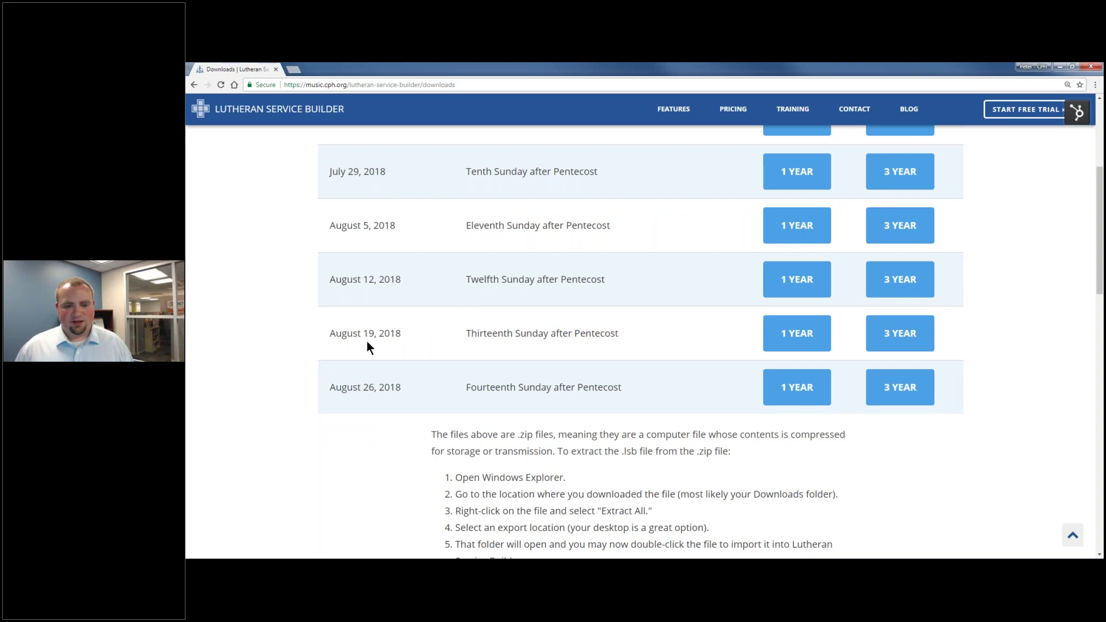
Download the 3-year LetUsPray file for August 19, 2018, then switch to Lutheran Service Builder and import "August 19, 2018 (Series B)" from the Desktop.
click(914, 334)
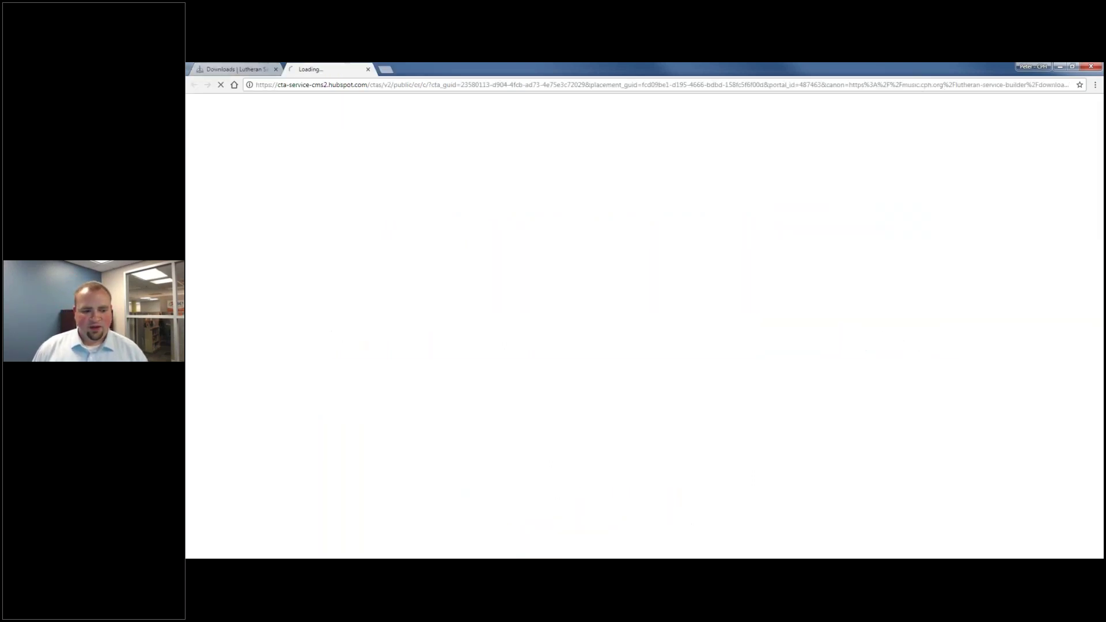
click(230, 548)
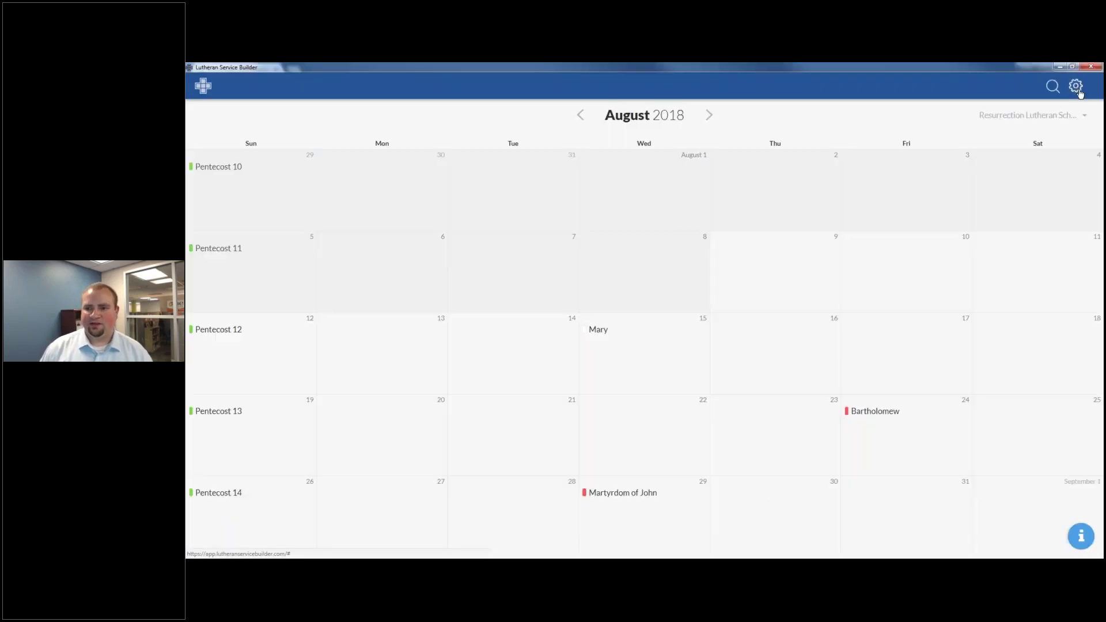
click(1079, 91)
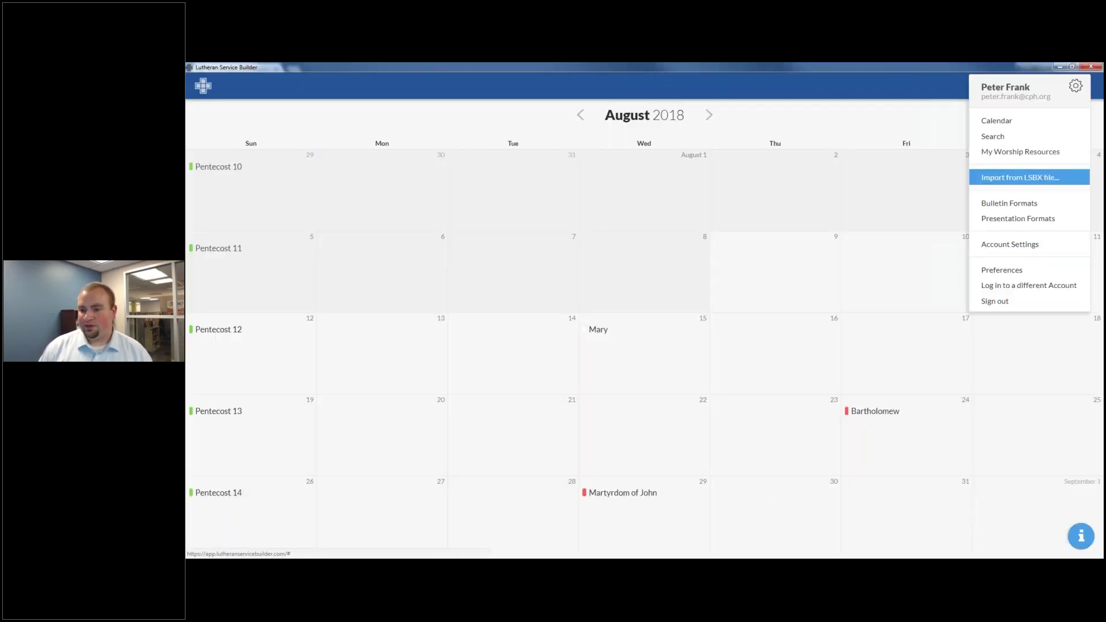
click(1042, 183)
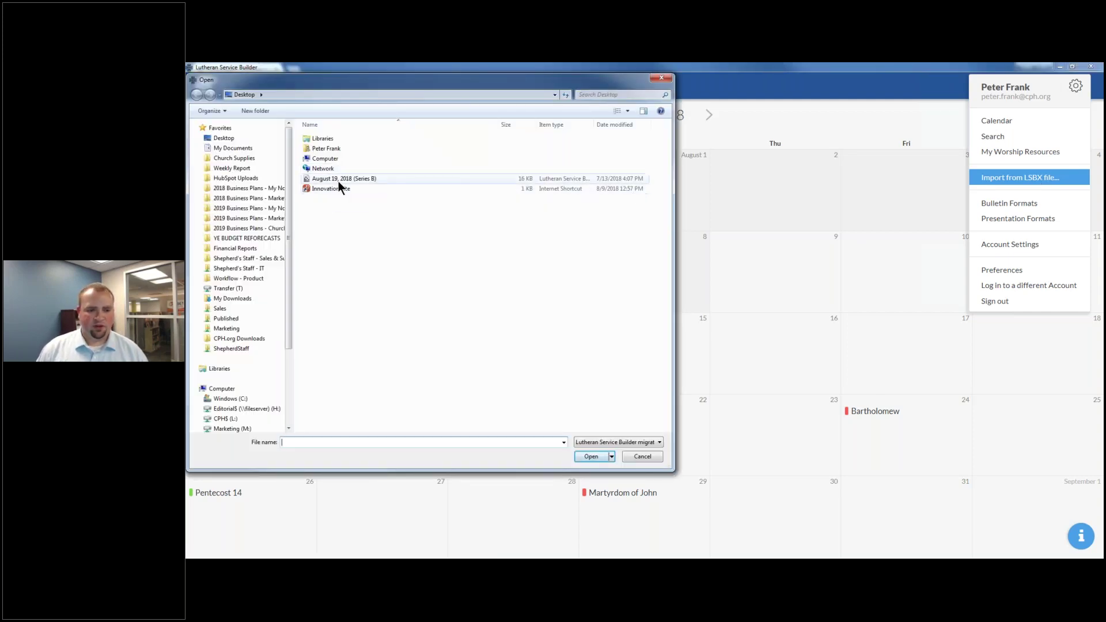
click(340, 180)
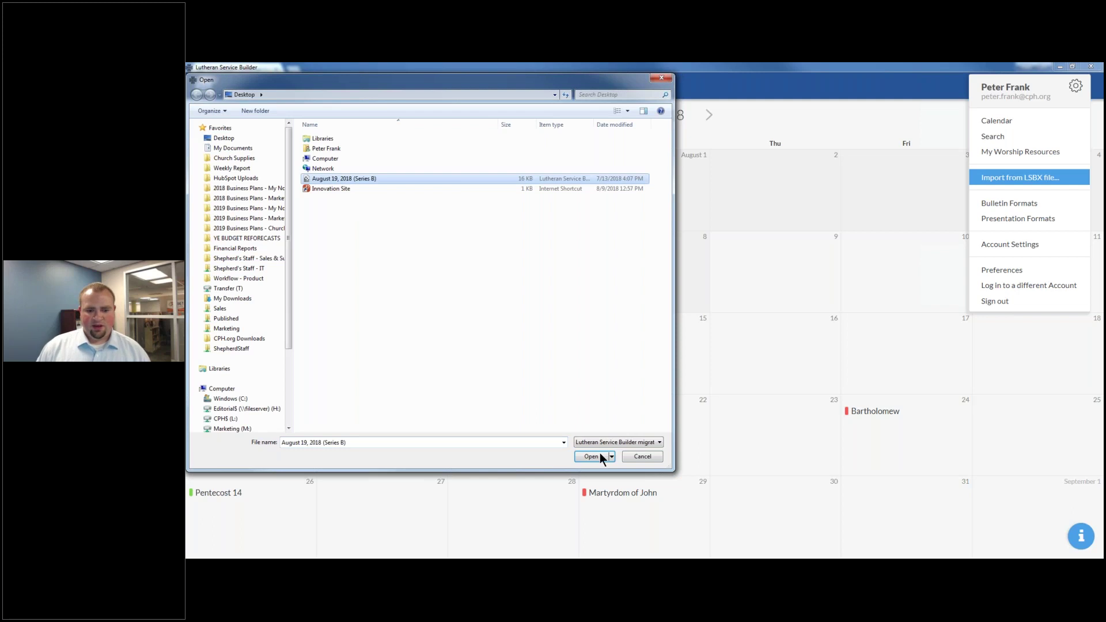
click(584, 459)
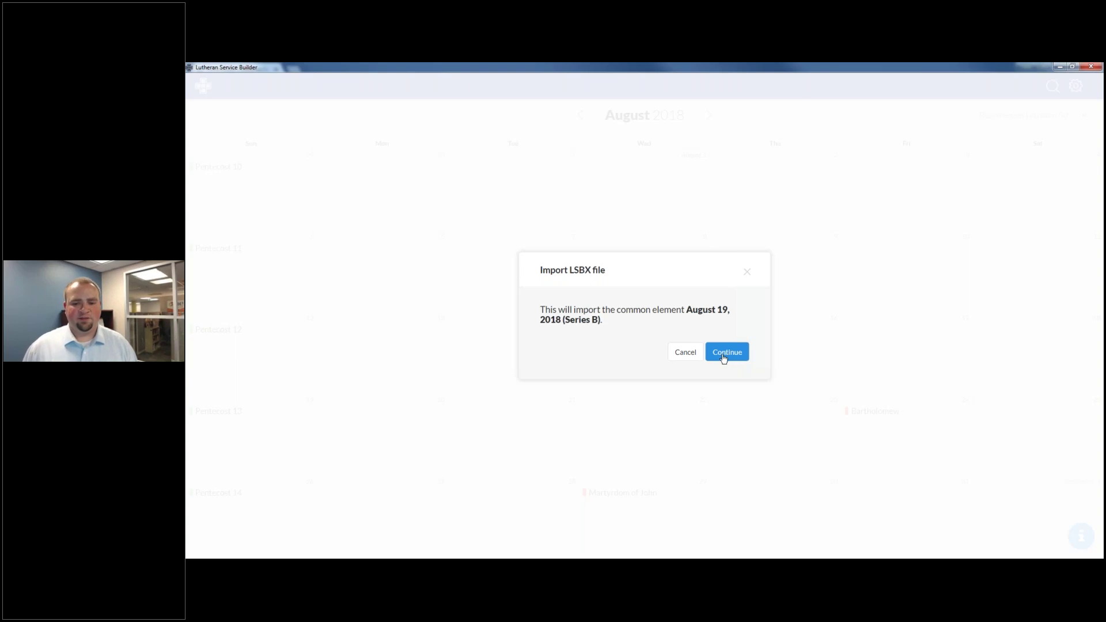
click(724, 355)
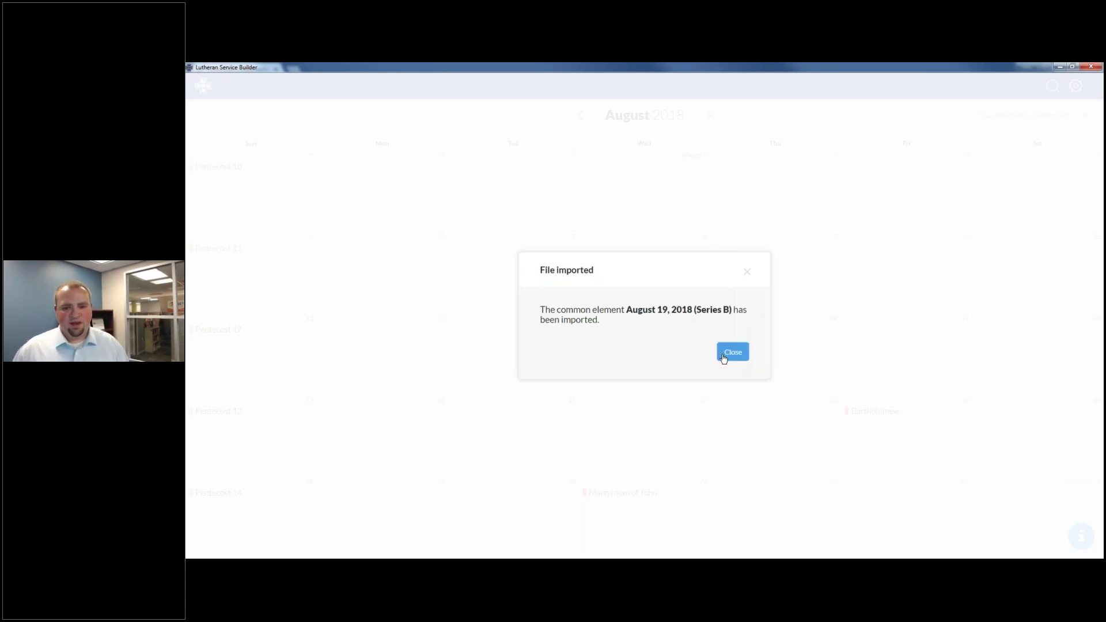
click(725, 355)
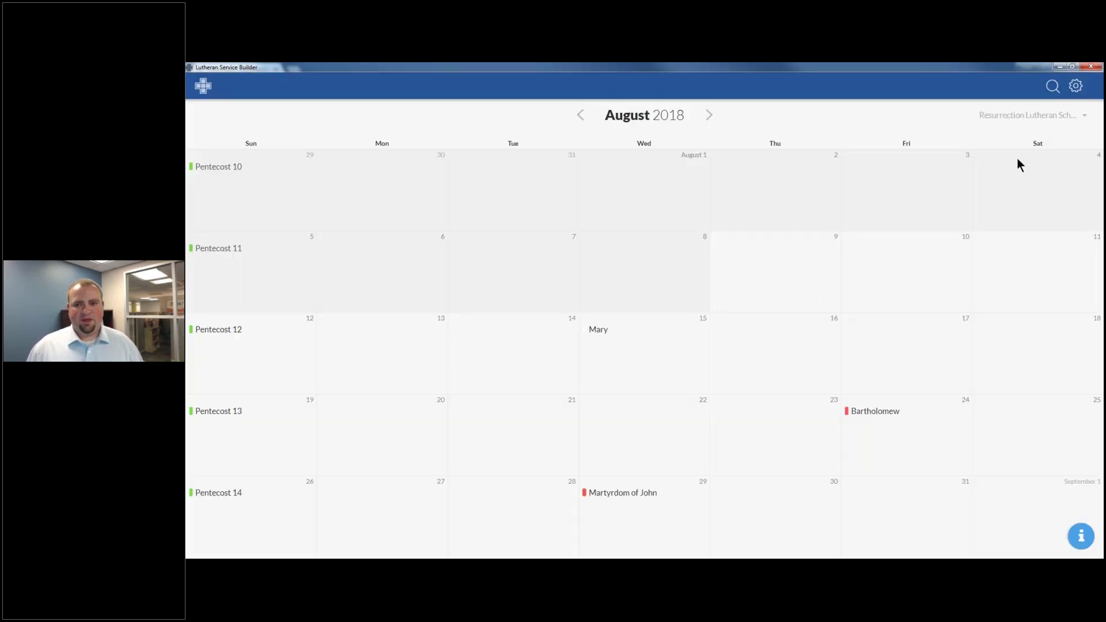
Look for the imported August 19 element in My Common Elements, My Prayers and My Tunes, and return to the calendar.
click(1075, 88)
mouse_move(1025, 152)
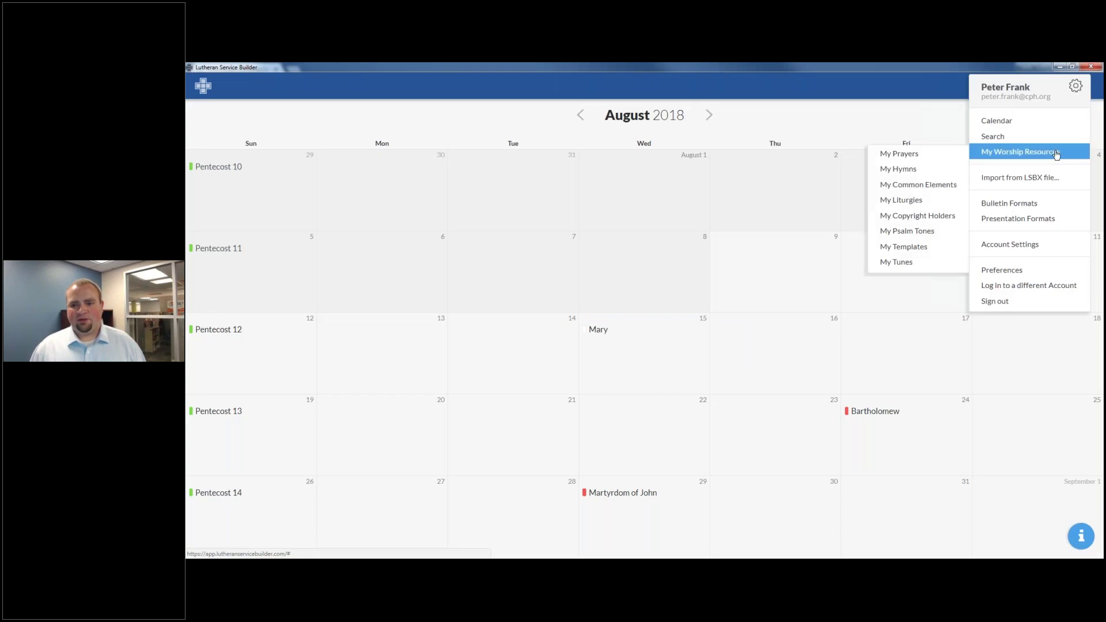
click(906, 186)
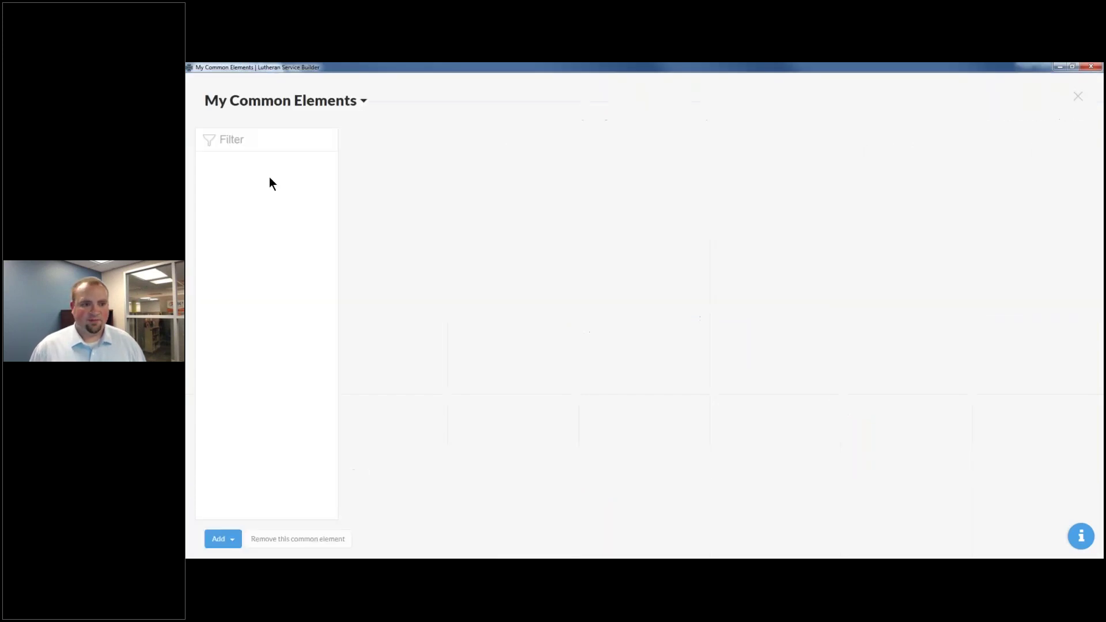
click(282, 101)
click(259, 123)
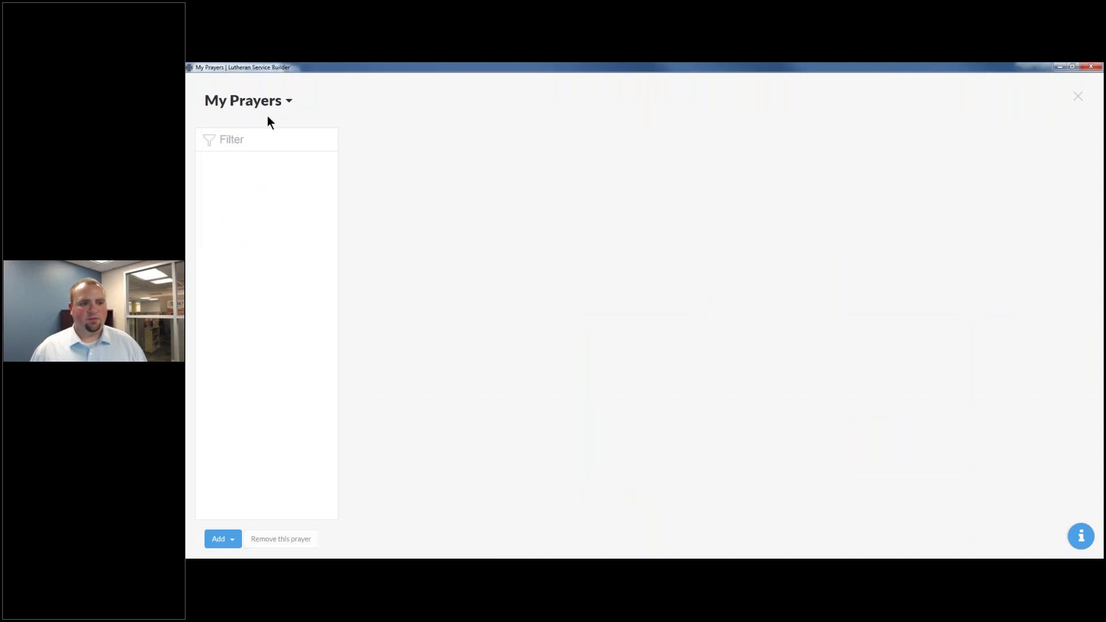
click(277, 101)
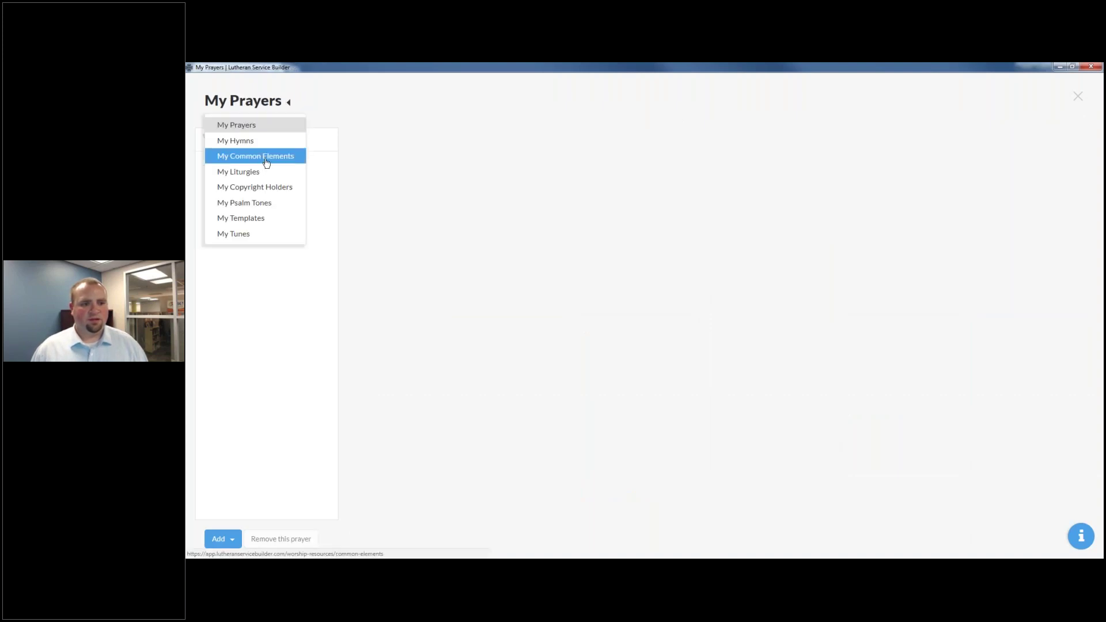
click(266, 163)
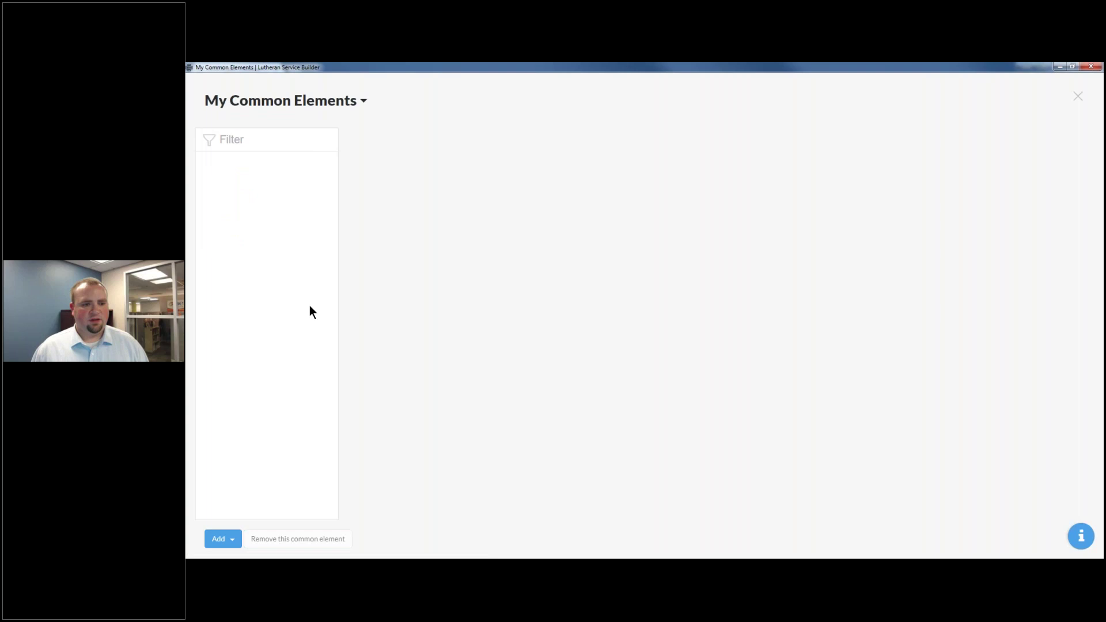
click(292, 103)
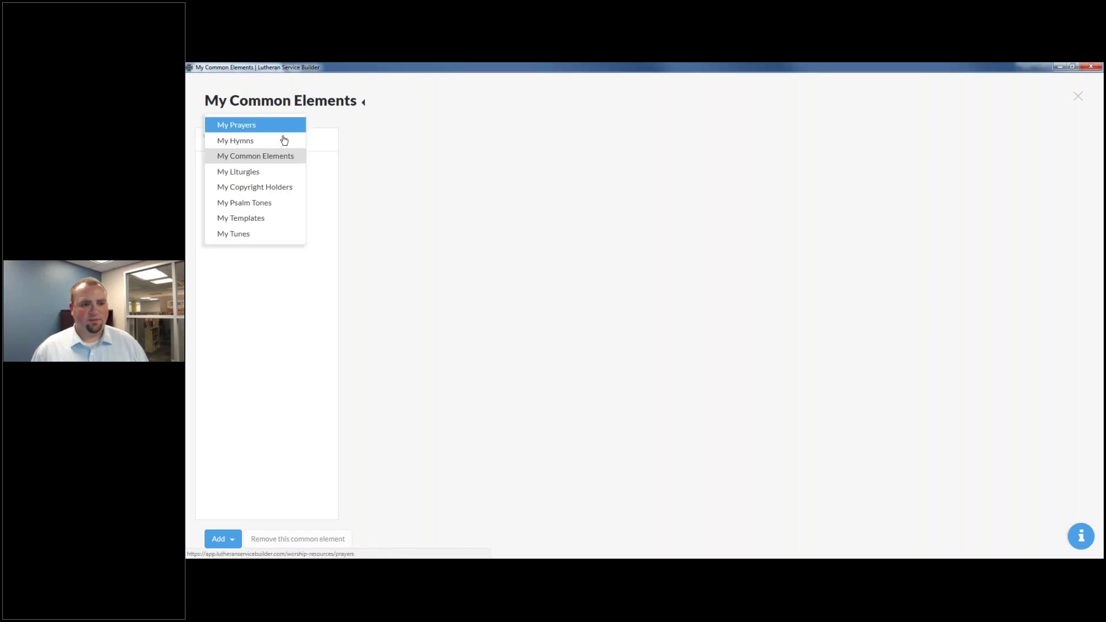
click(278, 238)
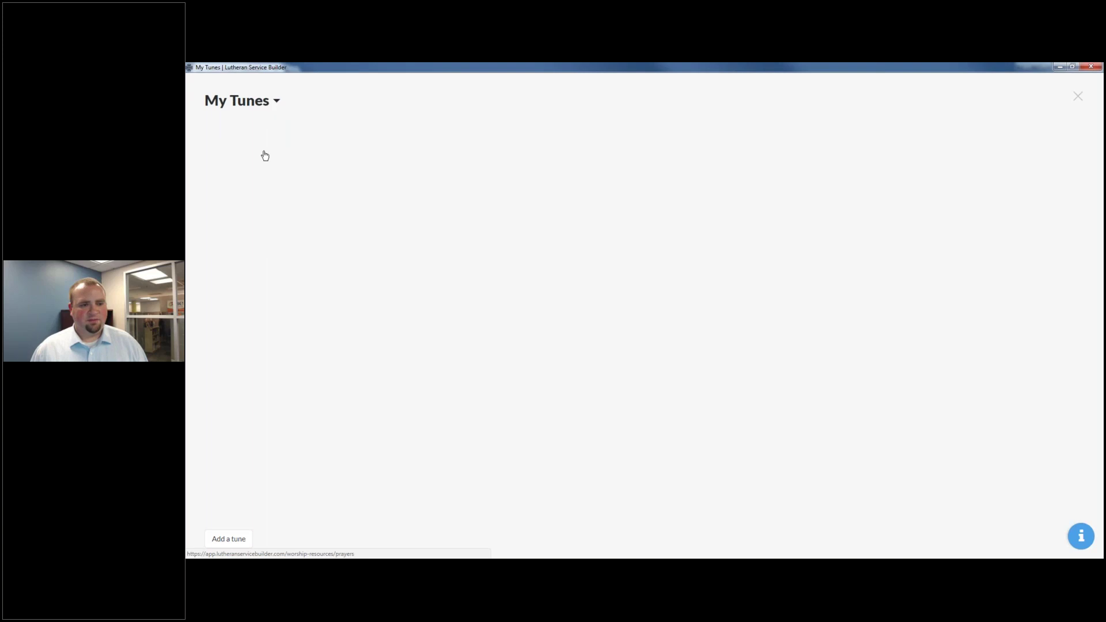
click(264, 154)
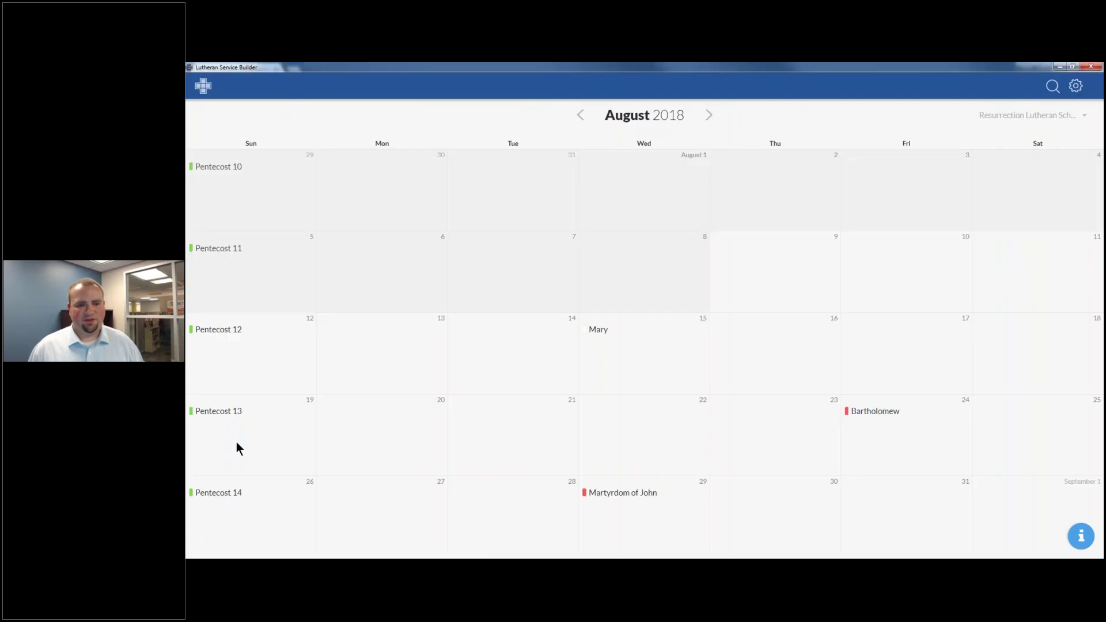
Switch the calendar to the Resurrection Lutheran Church location and check its My Common Elements and My Prayers for the imported element.
click(1056, 117)
click(1023, 137)
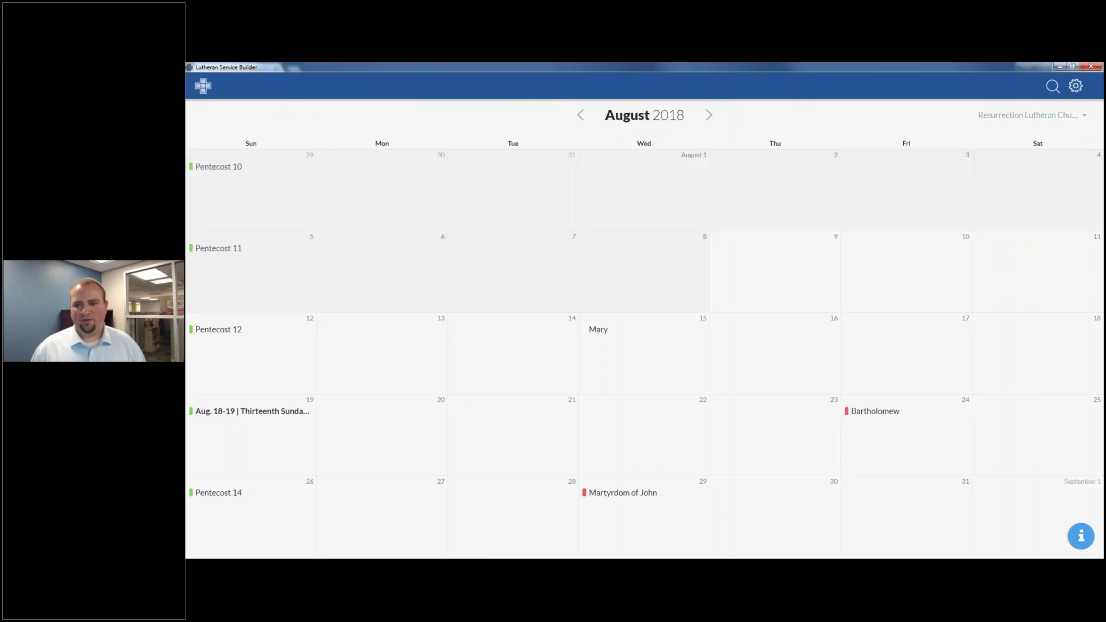
click(1076, 86)
mouse_move(1020, 151)
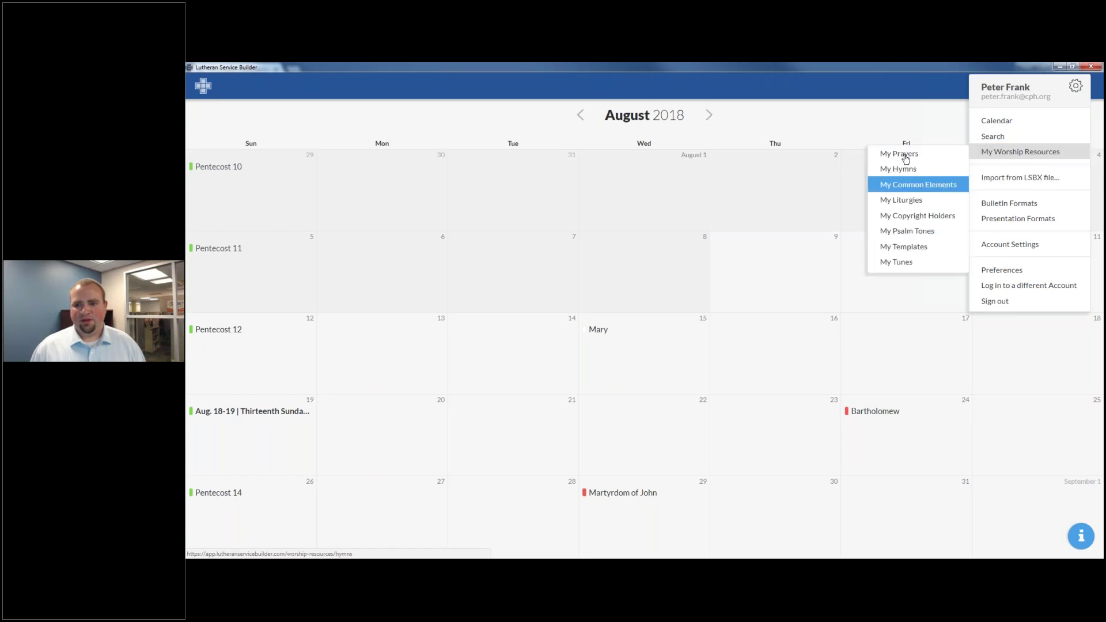
click(918, 184)
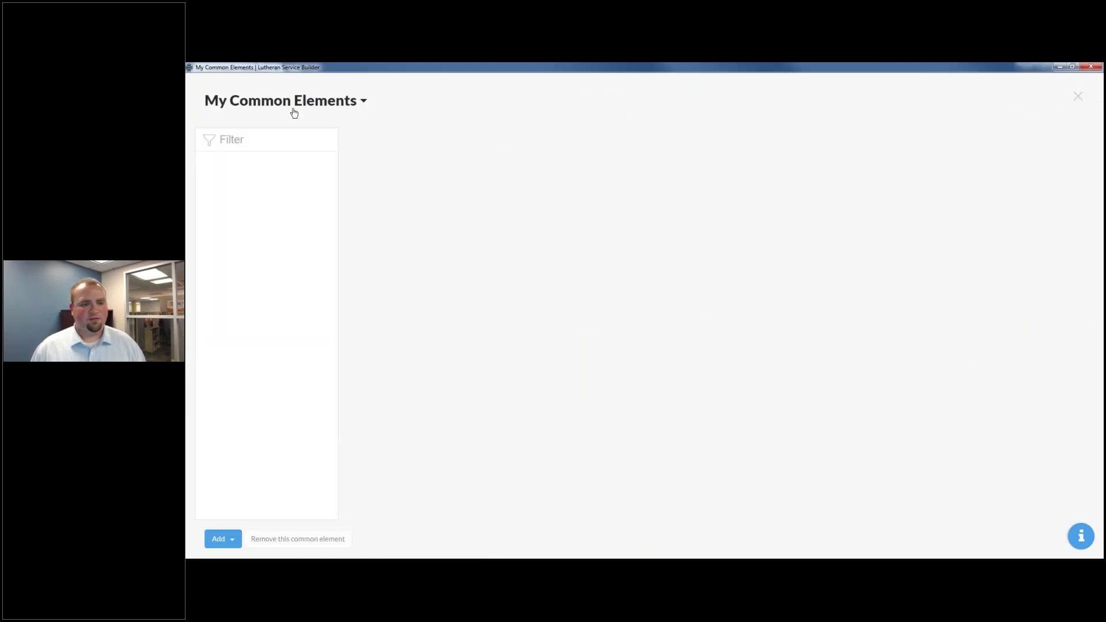
click(295, 109)
click(253, 121)
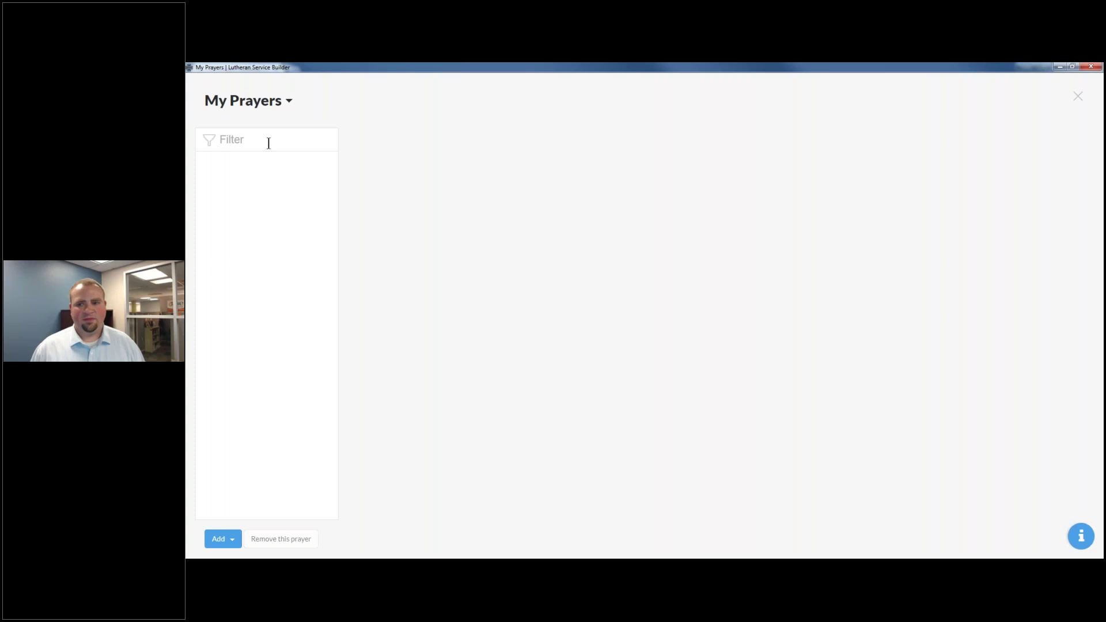
click(1078, 97)
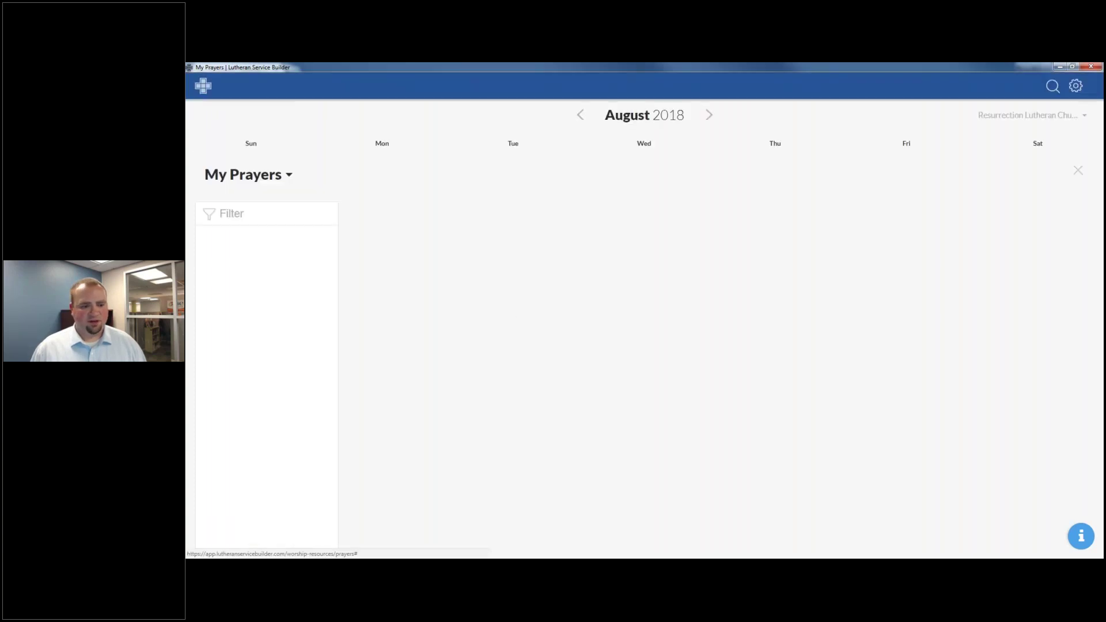
Open the bulletin for the Aug. 18-19 Thirteenth Sunday after Pentecost service and select its Prayer of the Church heading.
click(334, 403)
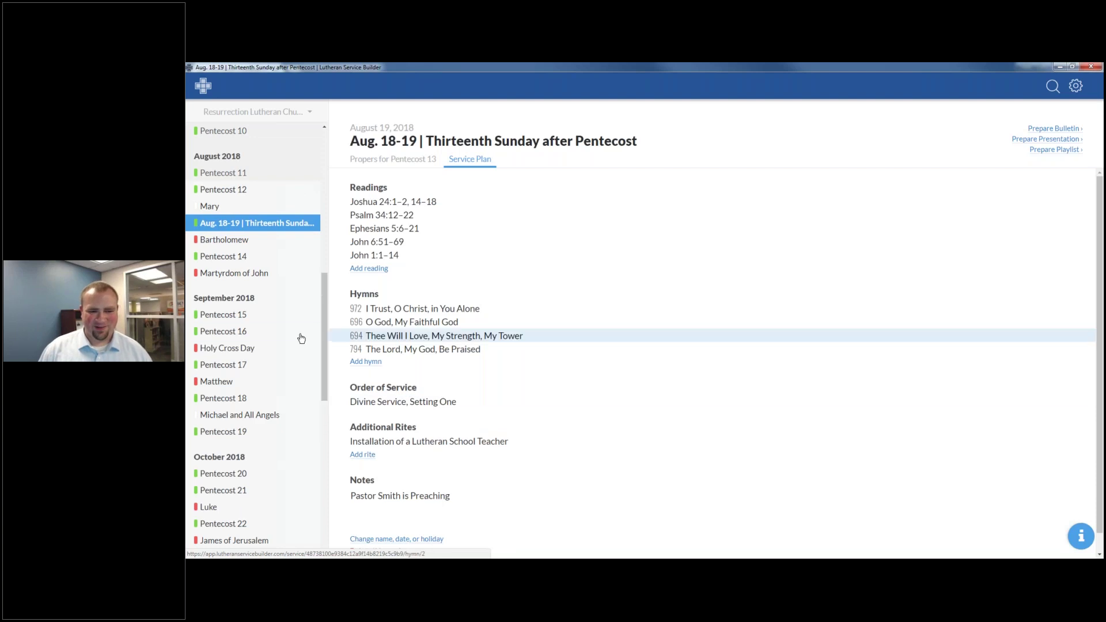
scroll(748, 220, down, 1)
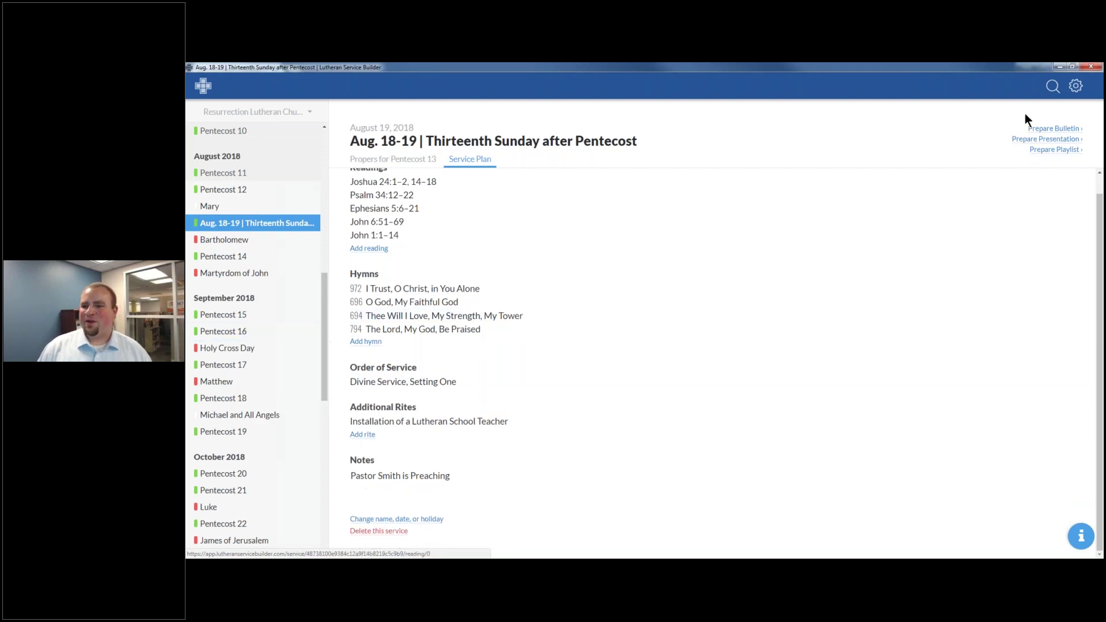
click(1056, 129)
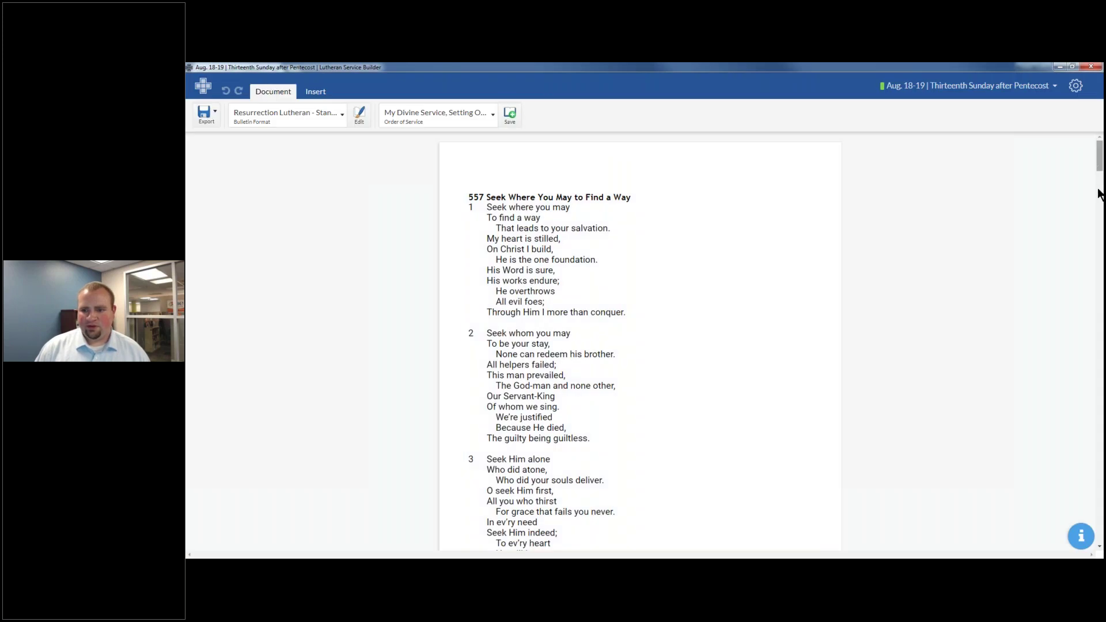
scroll(1054, 379, down, 3)
scroll(1052, 373, down, 20)
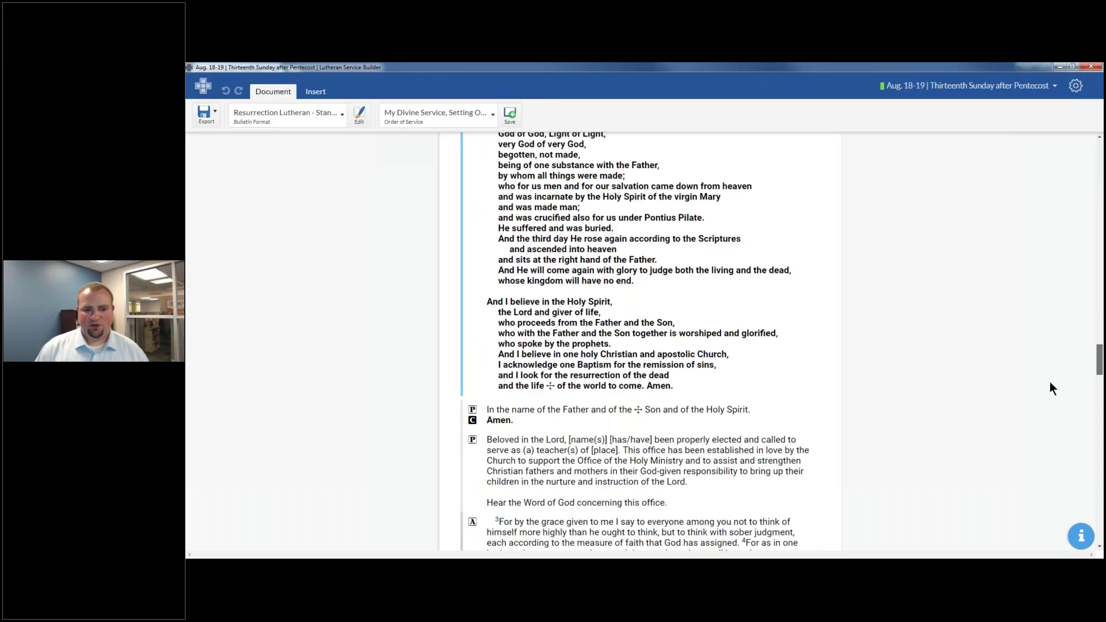
scroll(1044, 421, down, 10)
scroll(1035, 460, down, 6)
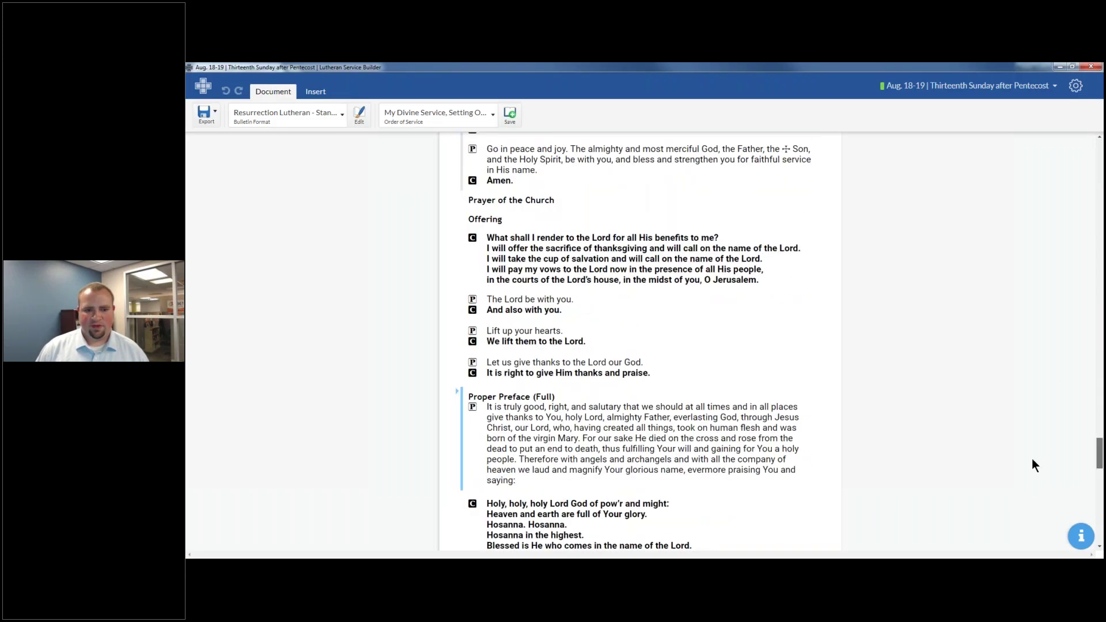
scroll(1032, 465, up, 1)
click(818, 222)
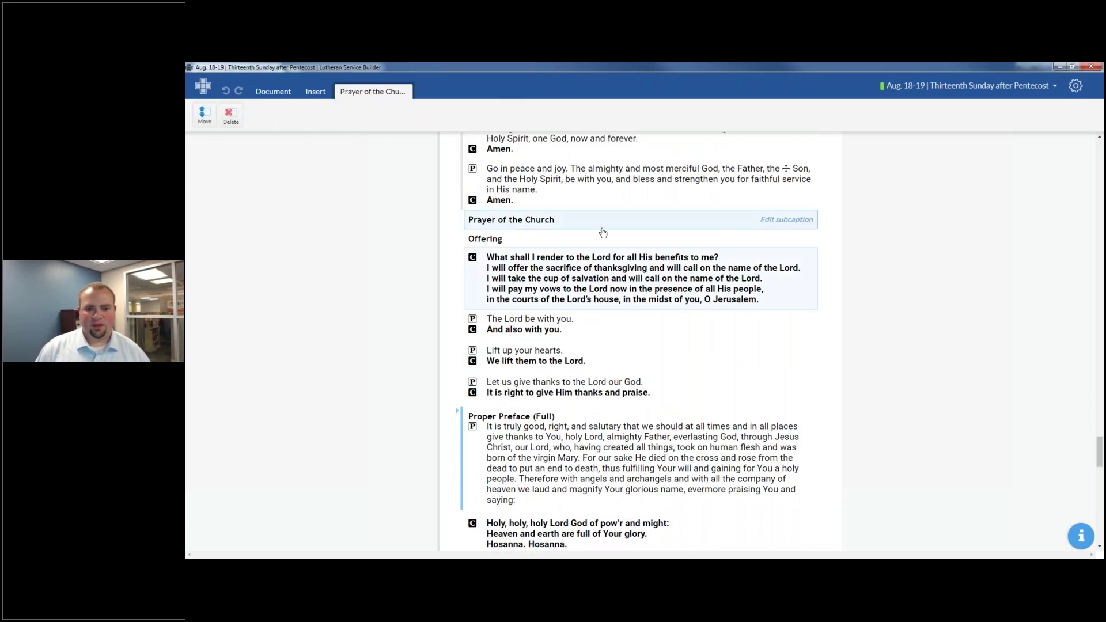
click(515, 238)
click(515, 220)
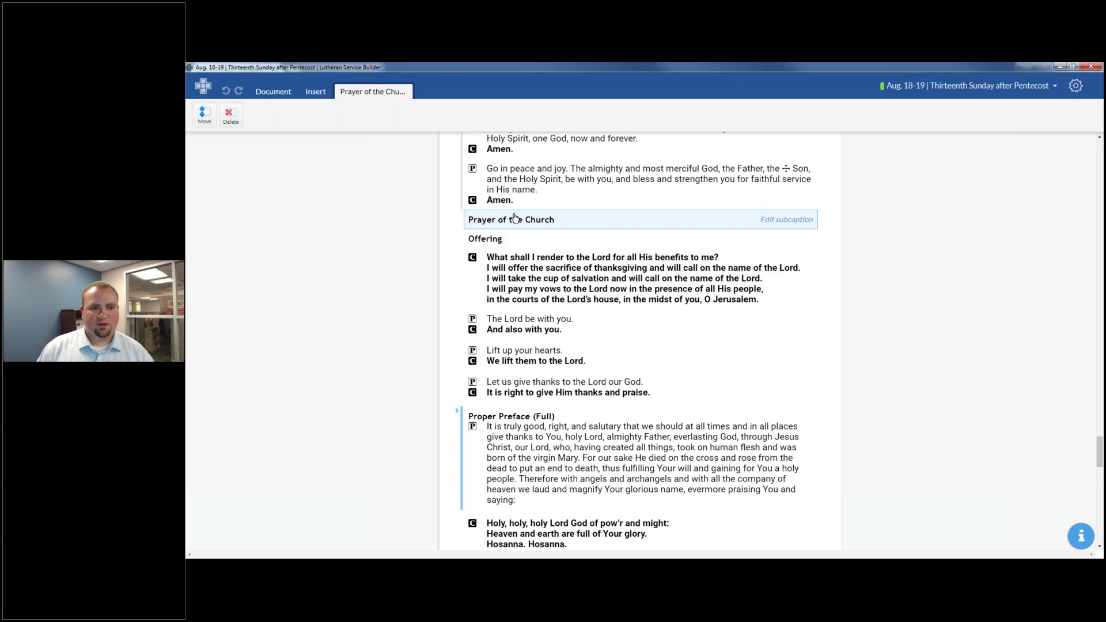
click(306, 146)
click(542, 242)
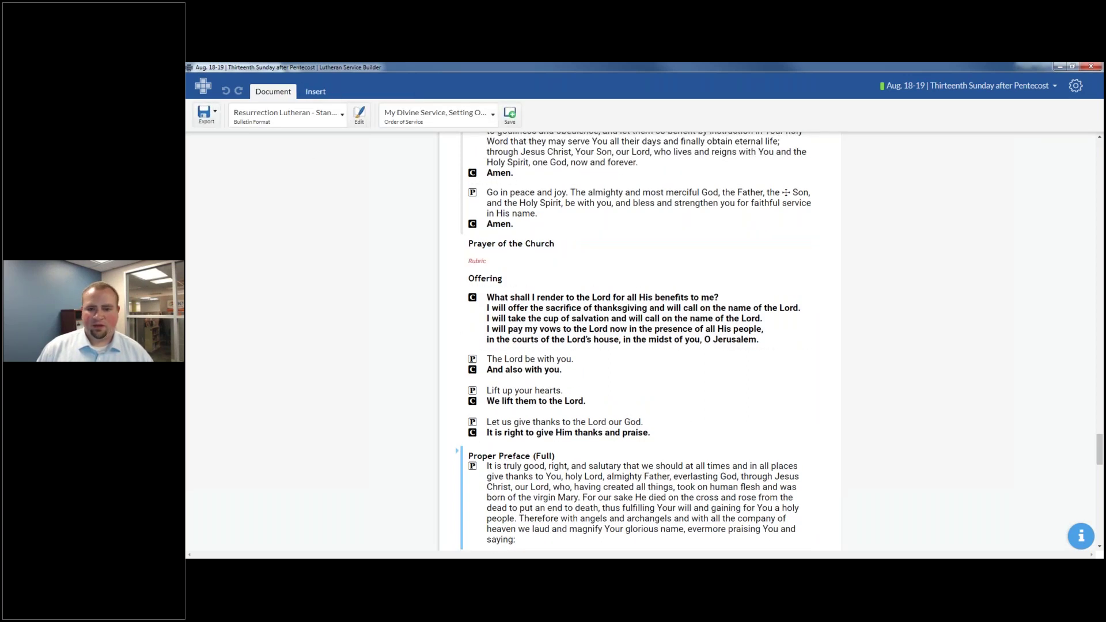
key(ctrl+z)
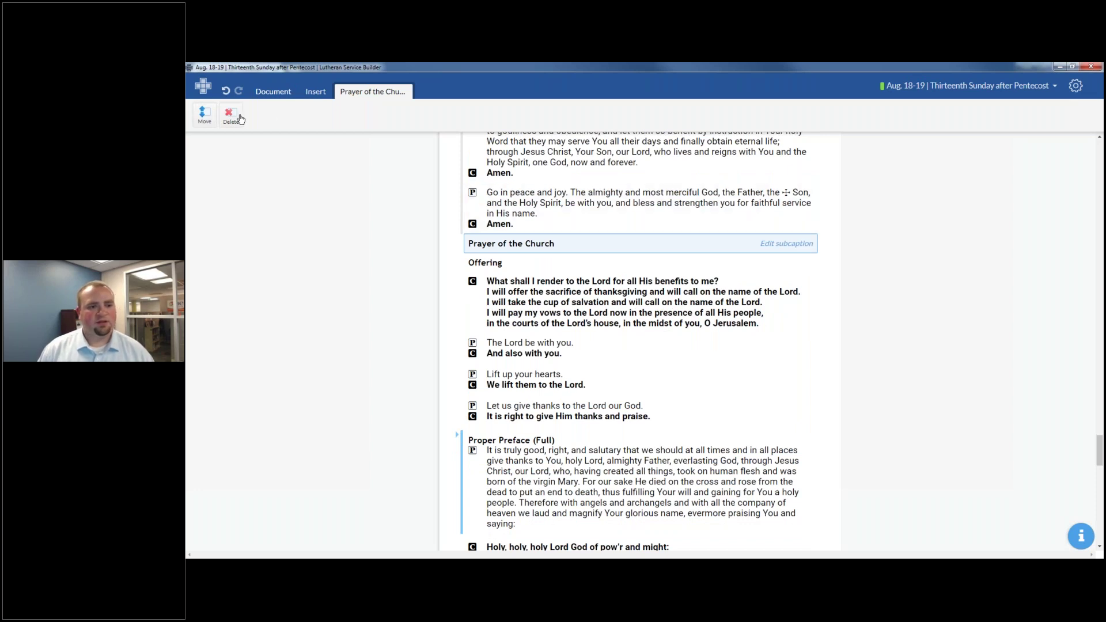
Insert a new element directly above the Prayer of the Church heading in the bulletin.
click(315, 91)
click(372, 117)
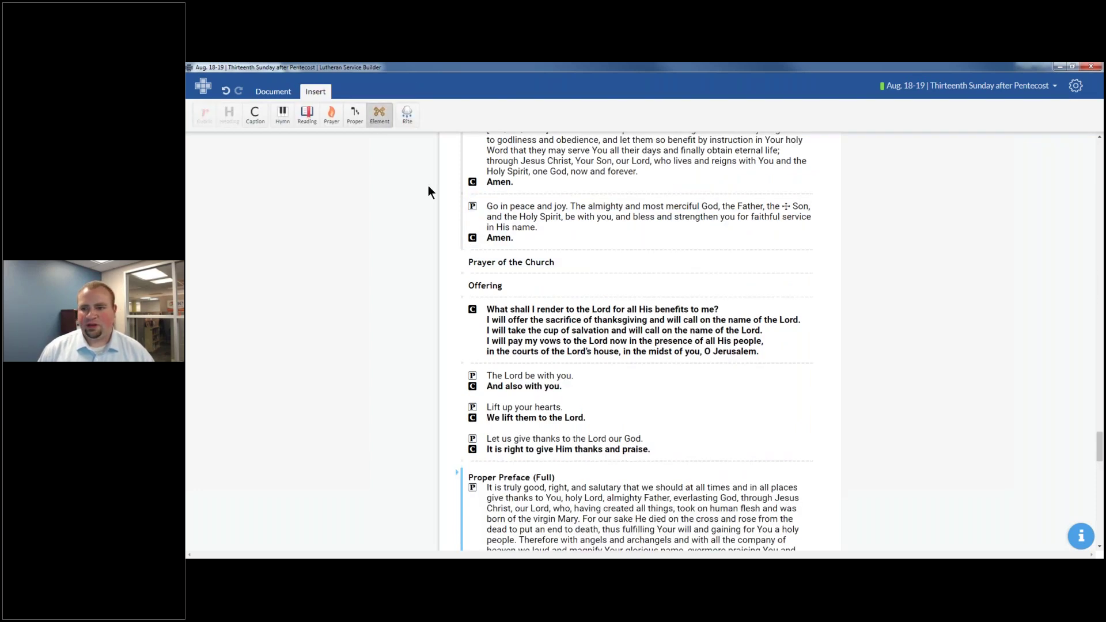
click(585, 258)
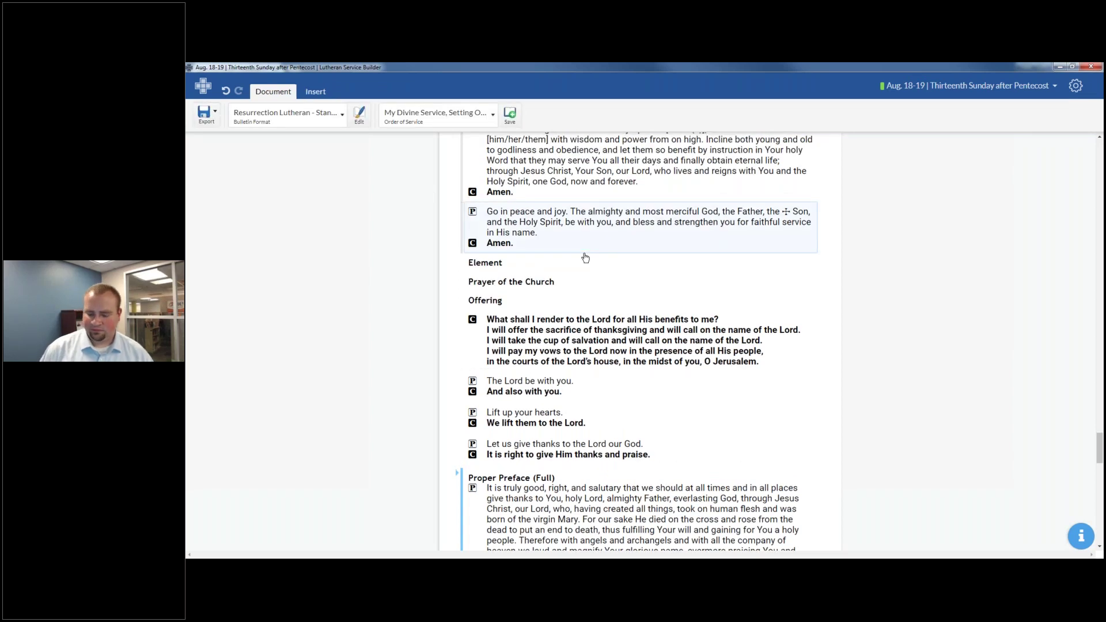
Search for August and August 19 to find content for the new element, and clear the search.
text(August)
key(Return)
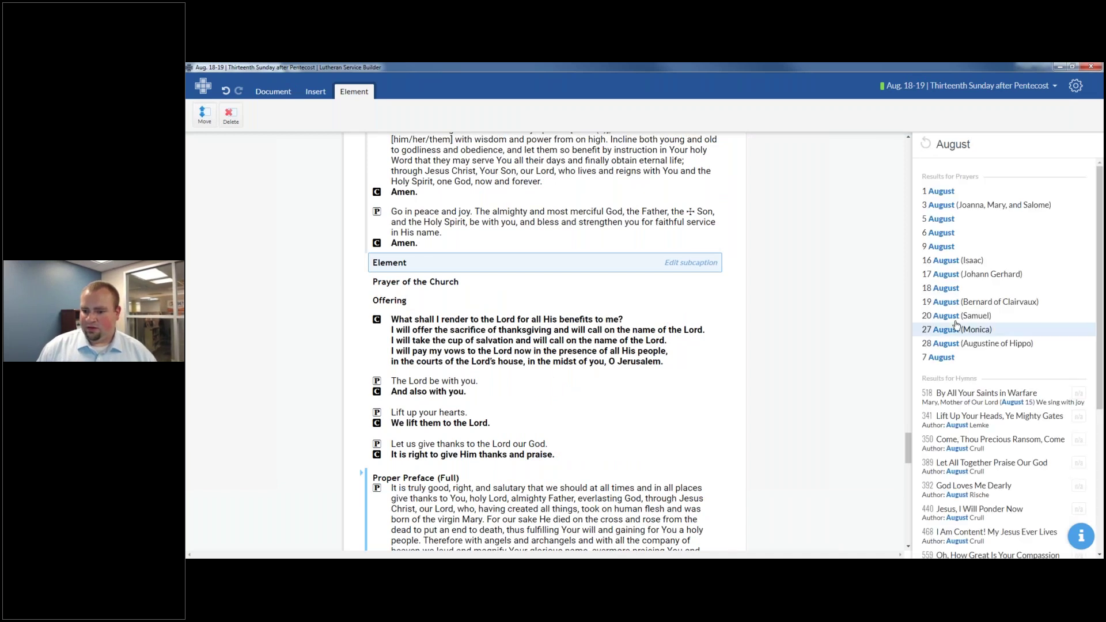
scroll(979, 369, down, 4)
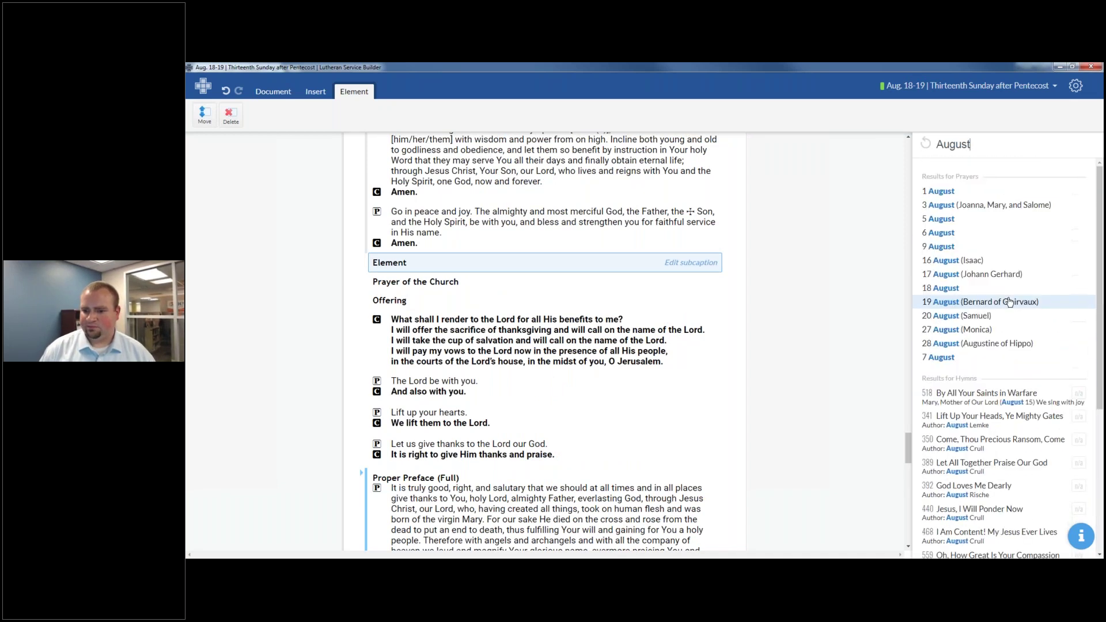
text(19)
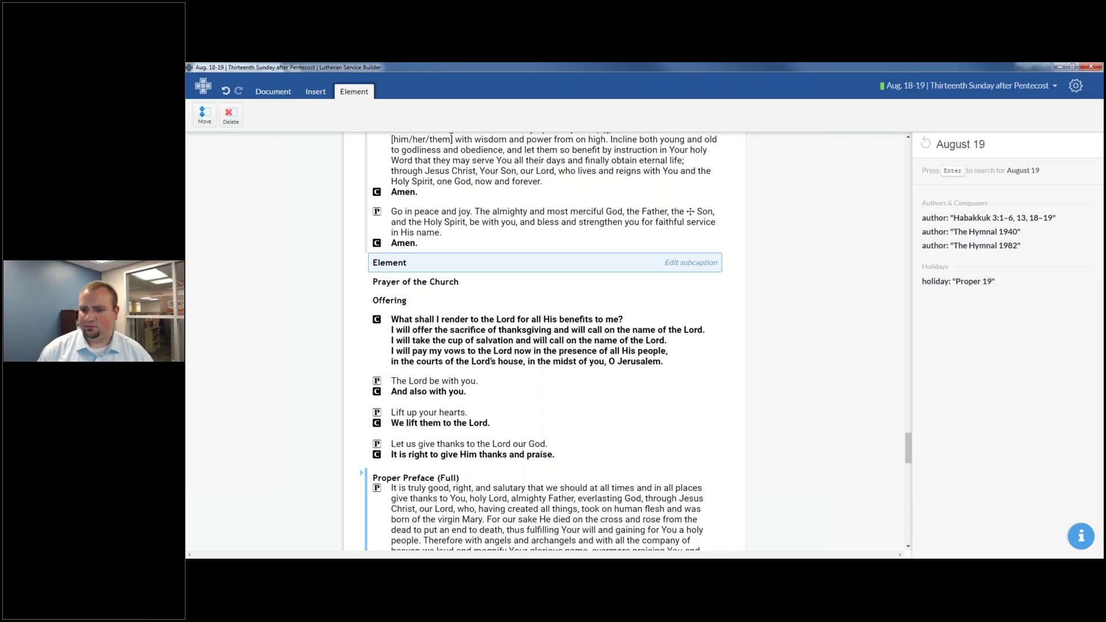
key(Return)
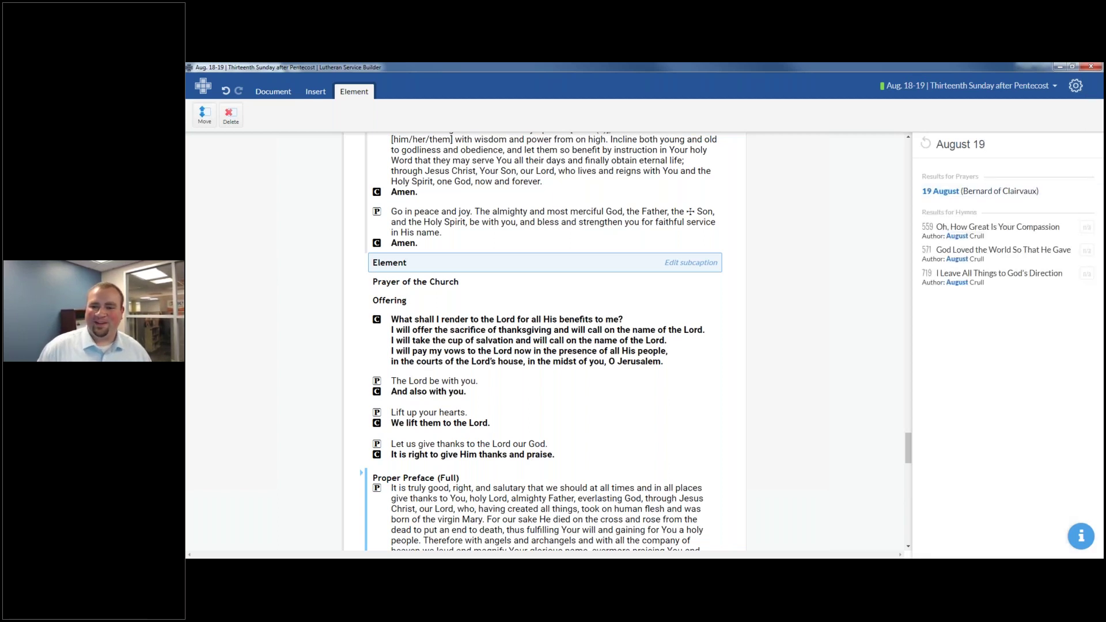
click(926, 143)
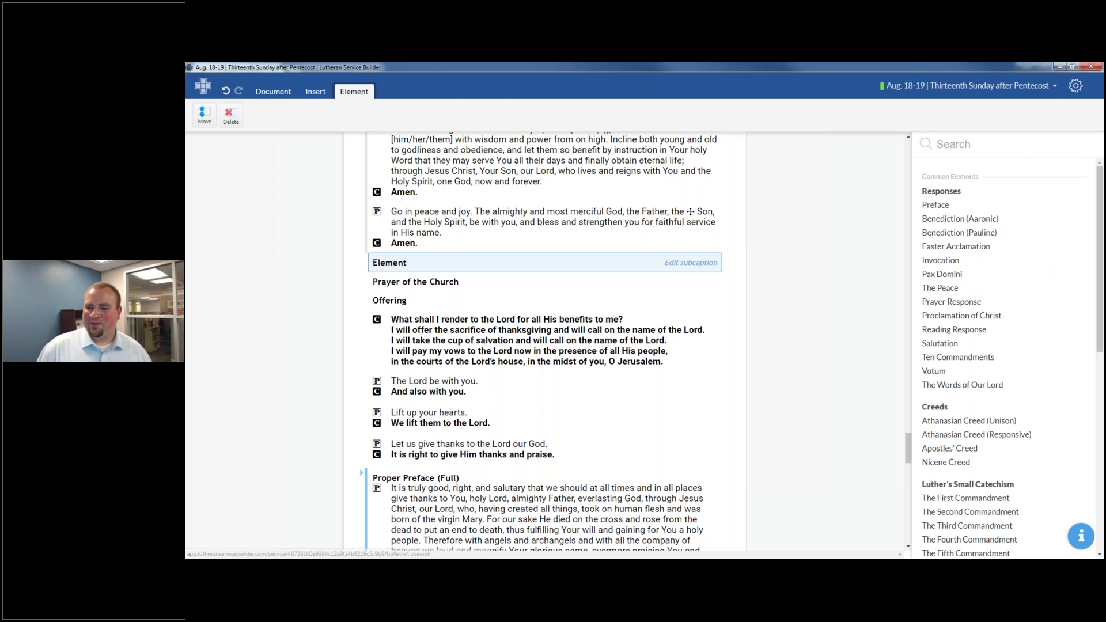
Import the August 19, 2018 (Series B) common element again from its LSBX file on the Desktop.
click(1075, 86)
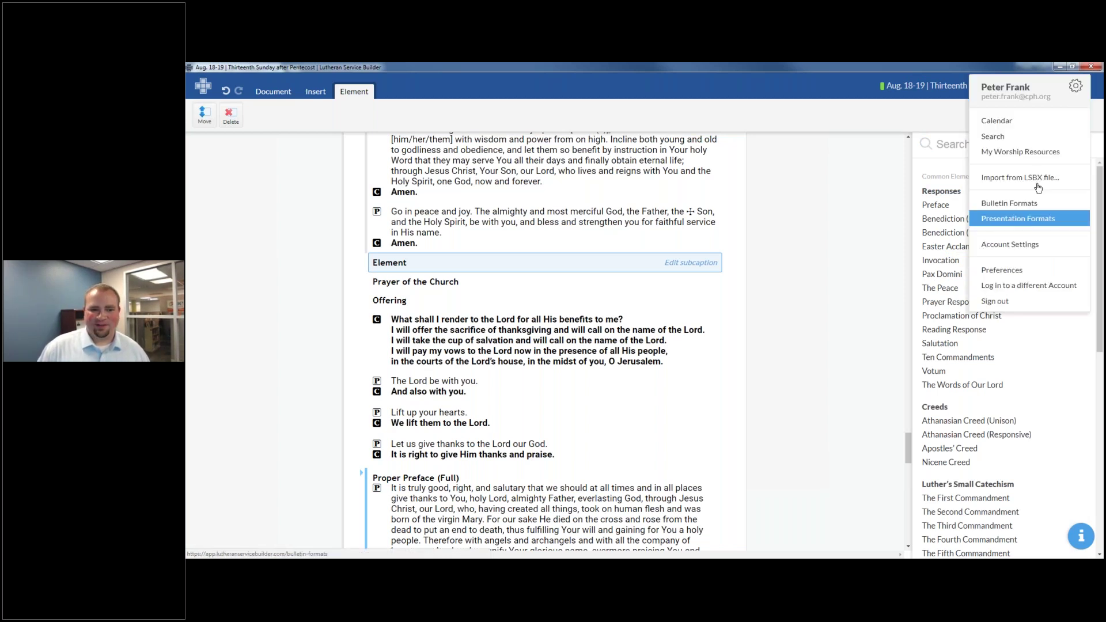
click(1037, 183)
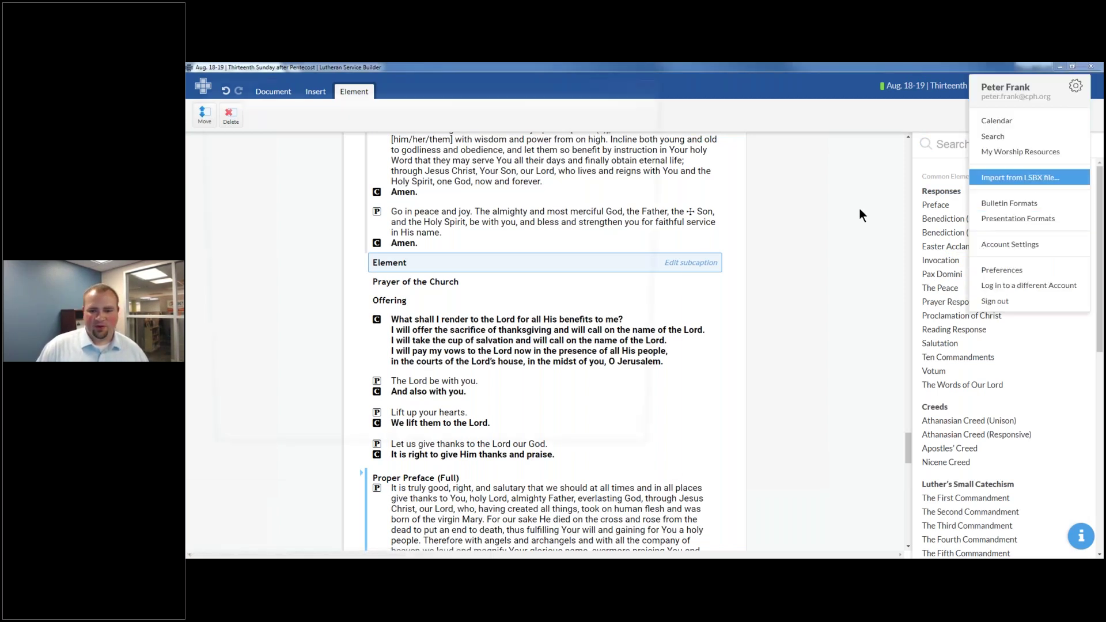
key(Return)
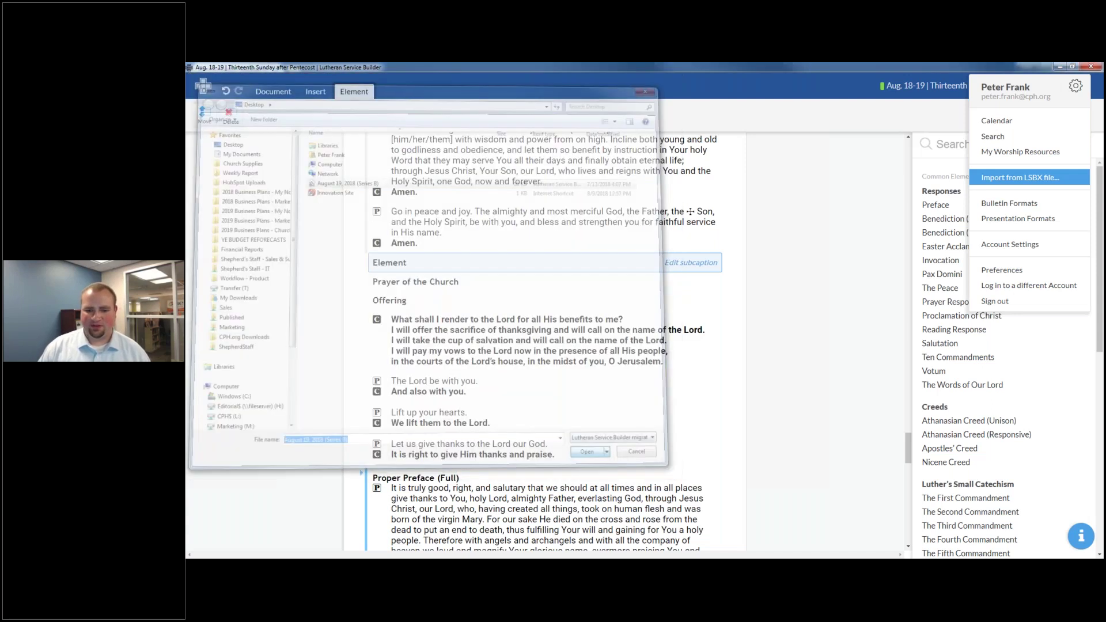
click(732, 351)
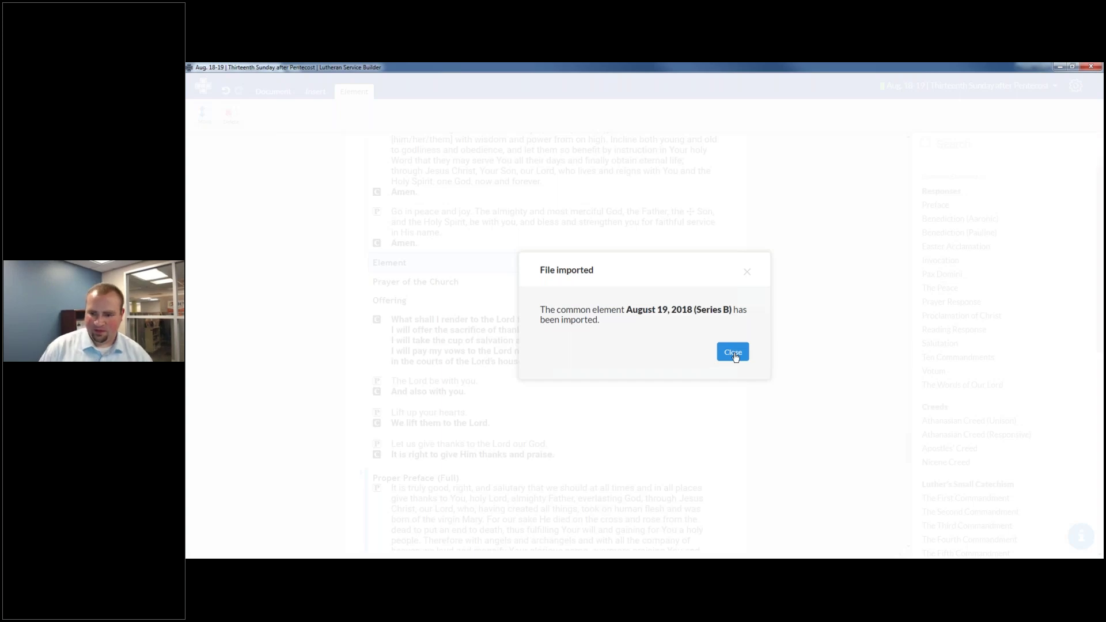
click(733, 352)
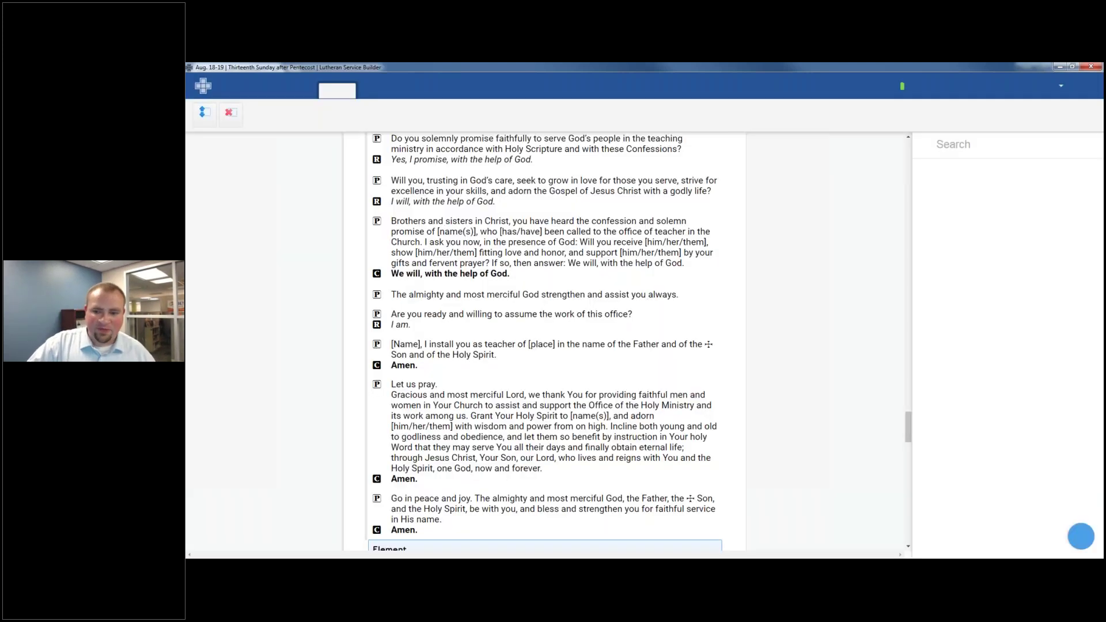
Search the available elements for August and narrow the search to August 19.
click(1004, 147)
text(August)
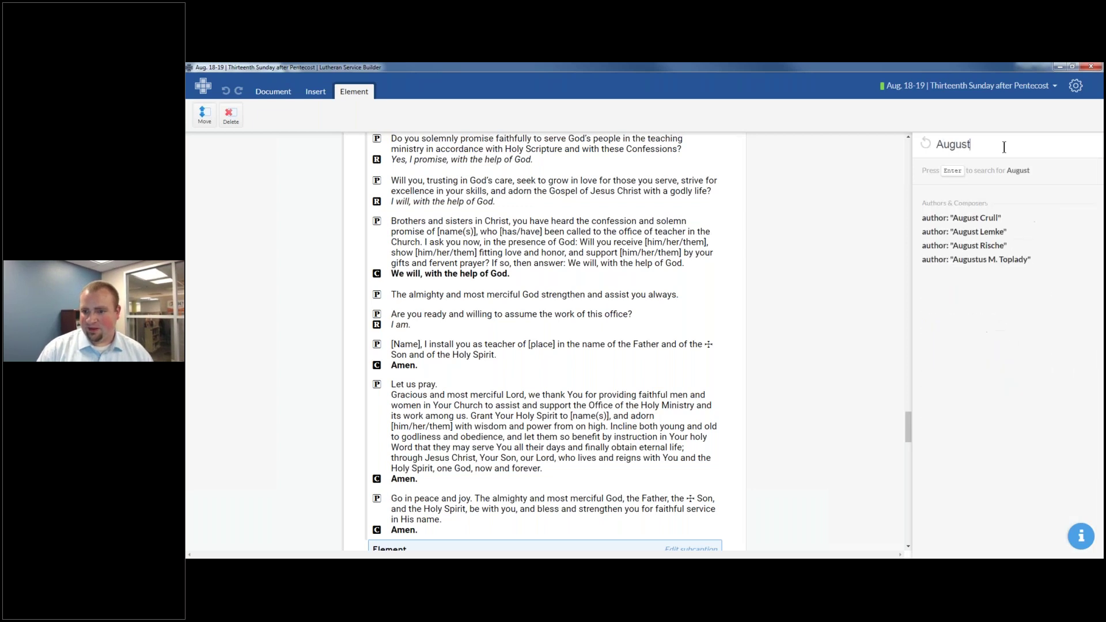
key(Return)
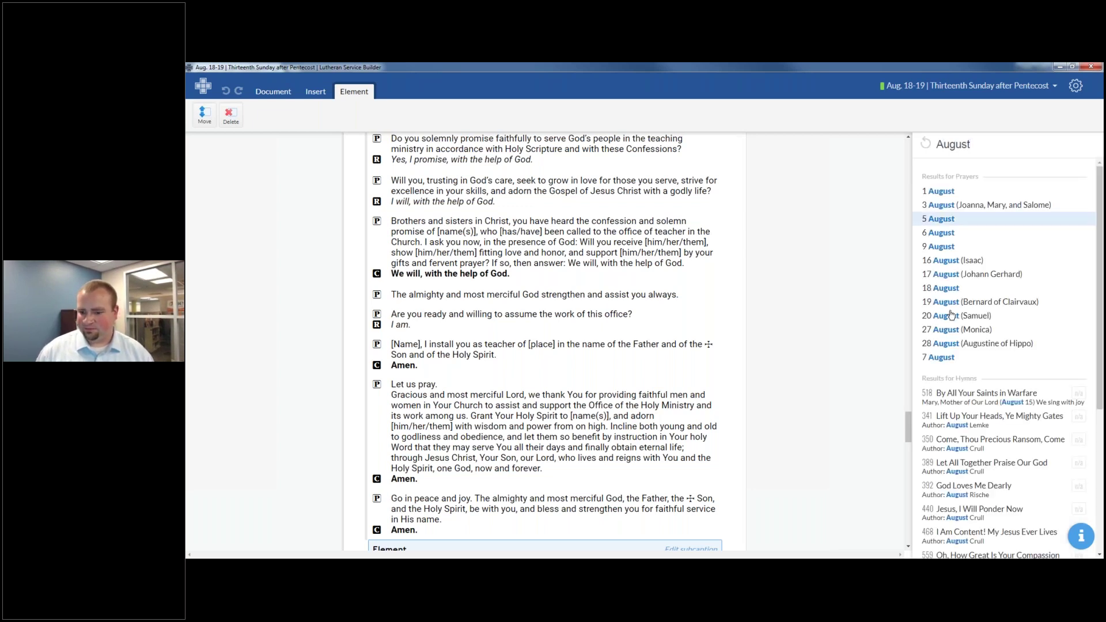
scroll(1091, 425, down, 5)
click(993, 144)
text(0)
key(BackSpace)
text(19)
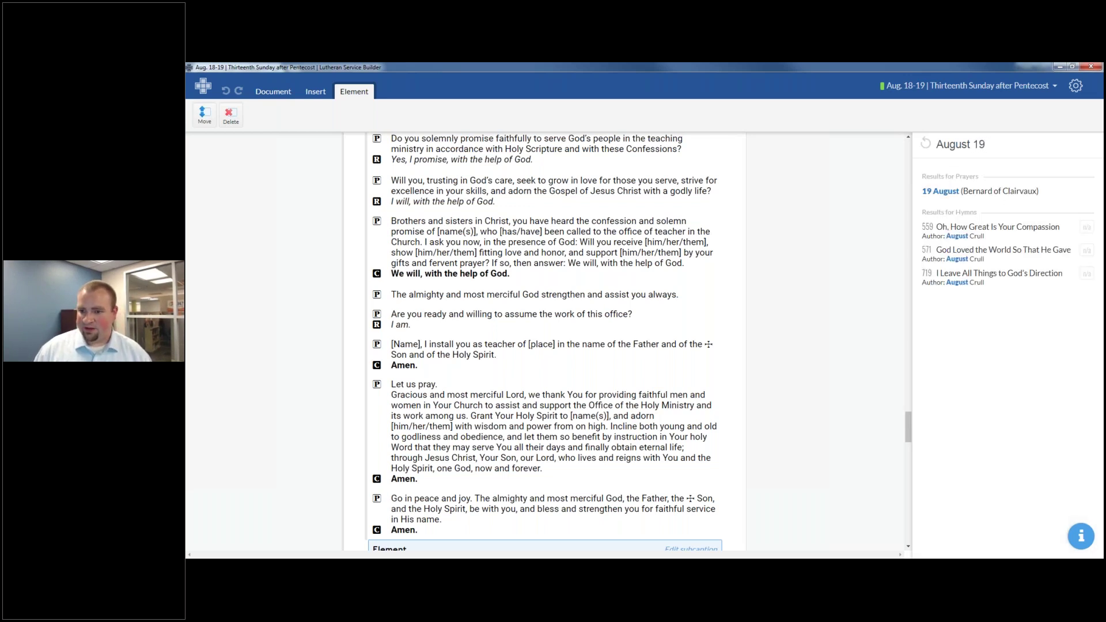
Fill the new element with the 19 August (Bernard of Clairvaux) prayer, and delete that element from the bulletin.
click(999, 198)
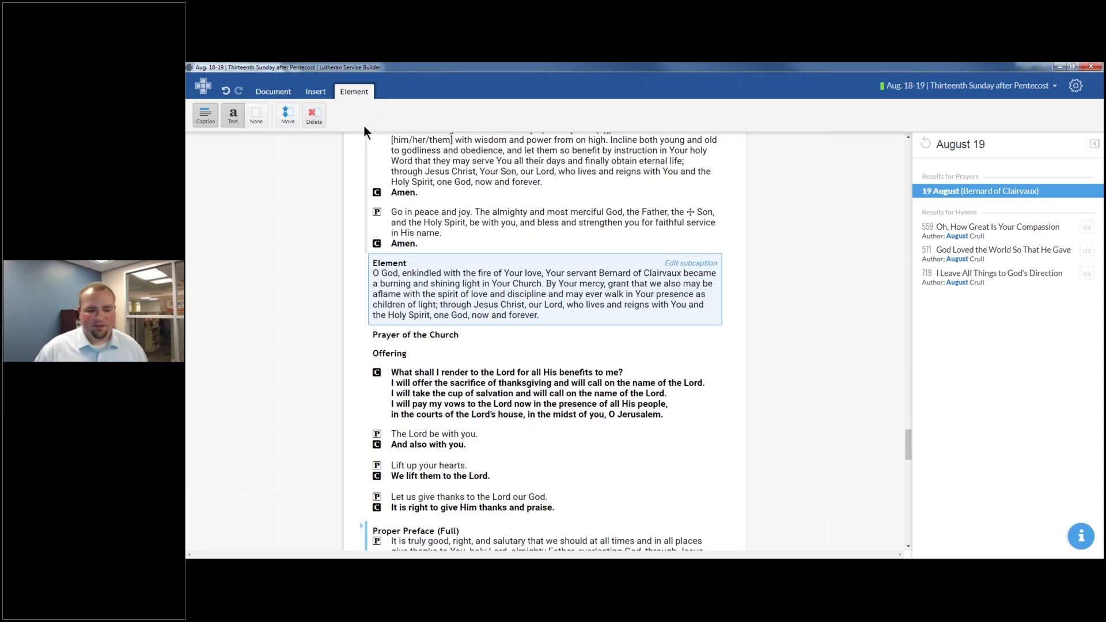
key(Delete)
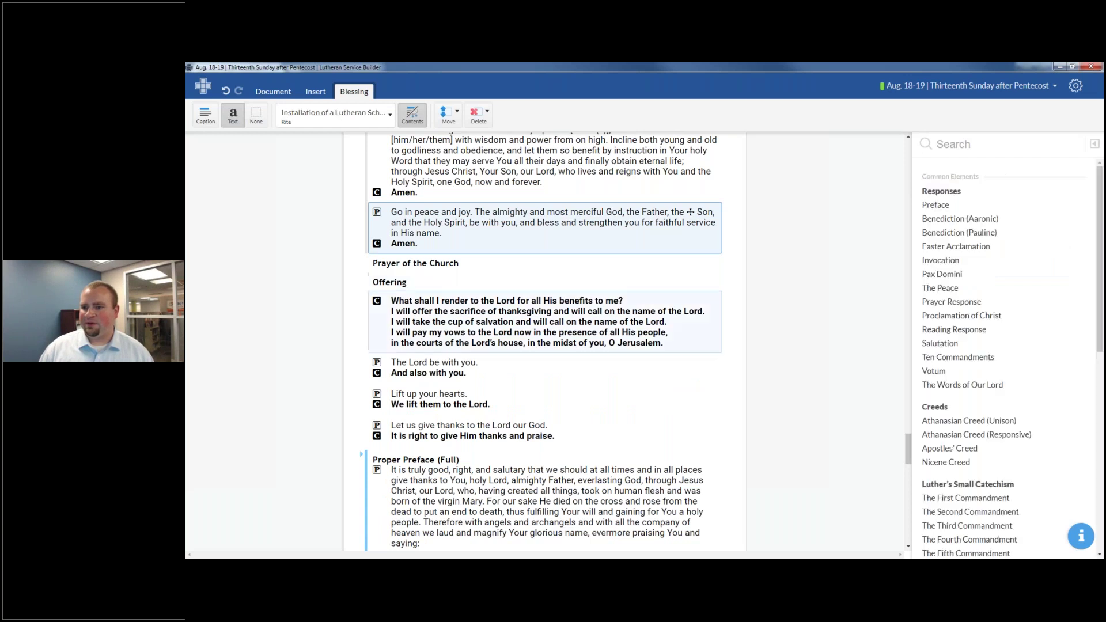
click(1056, 88)
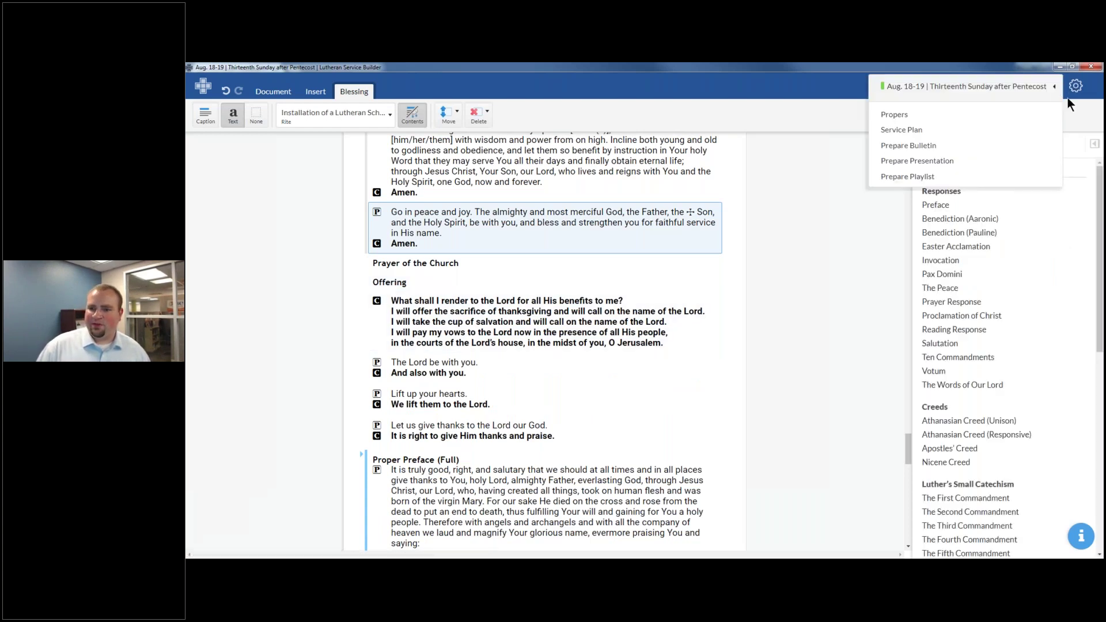
click(955, 117)
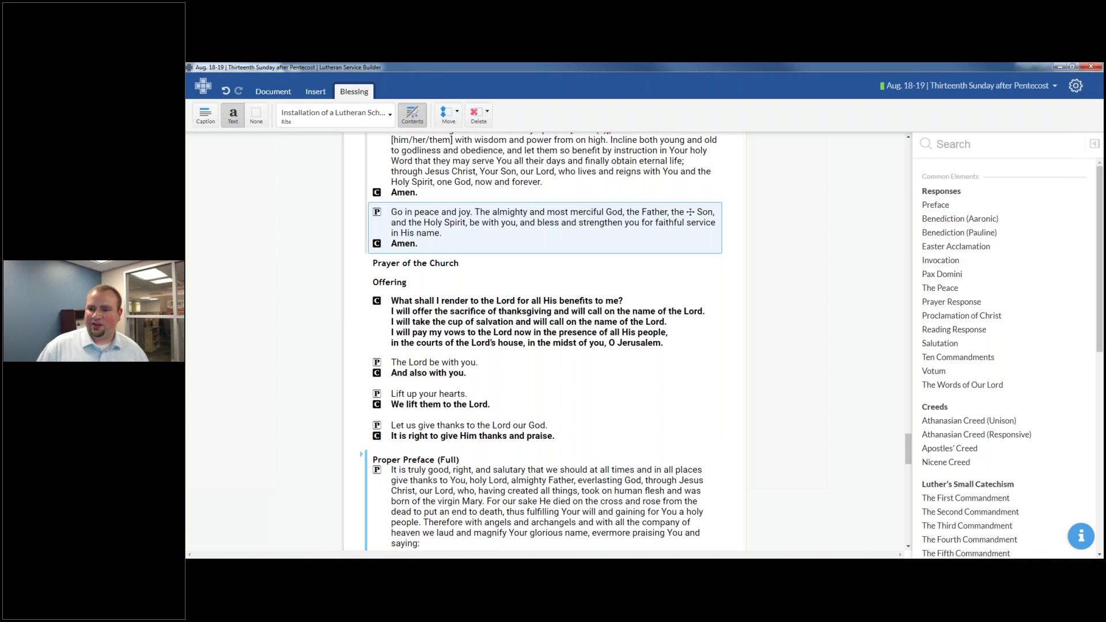
click(1076, 85)
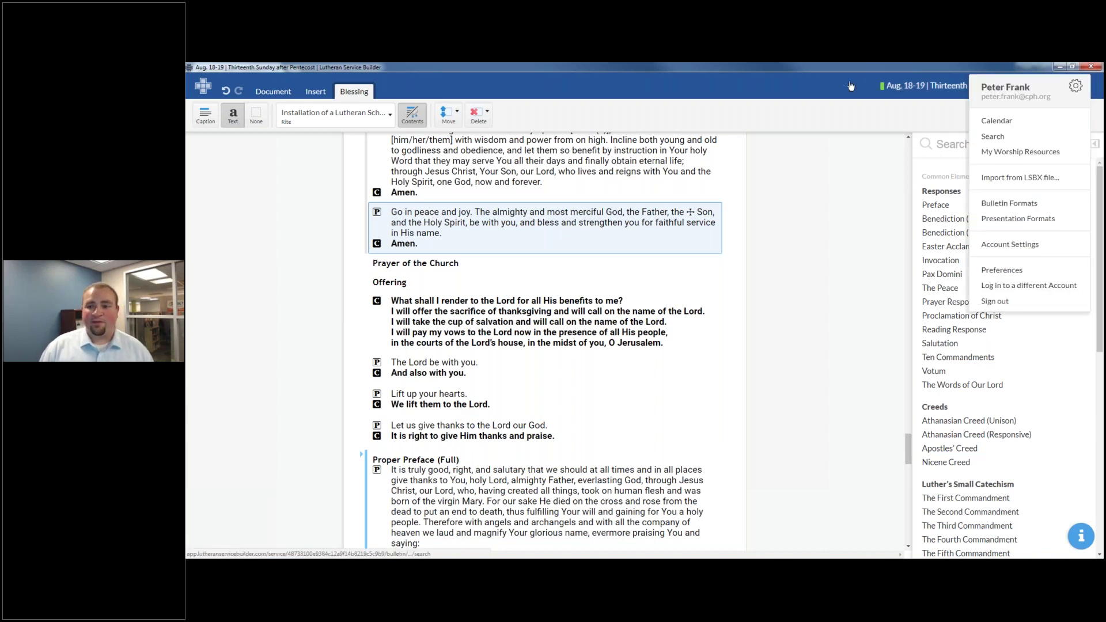
click(1075, 86)
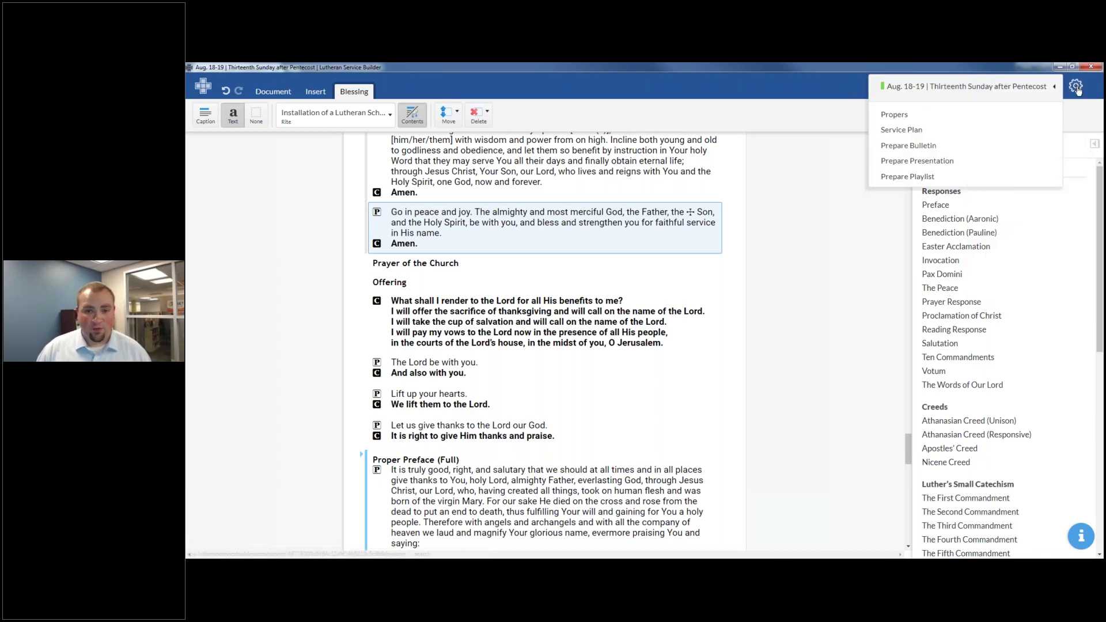
click(1076, 88)
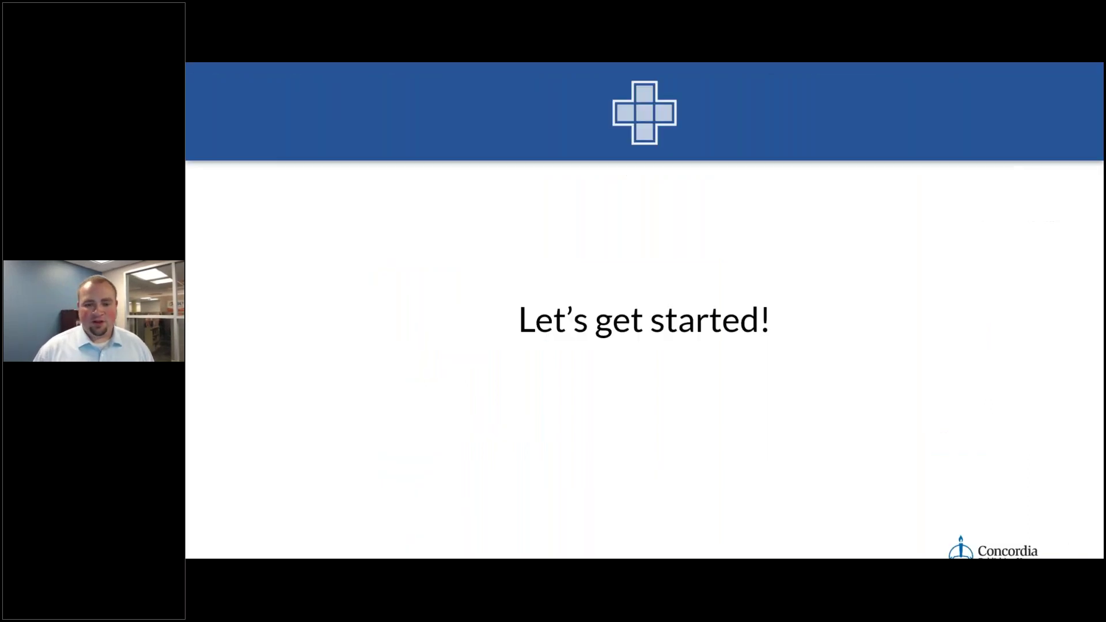
key(Right)
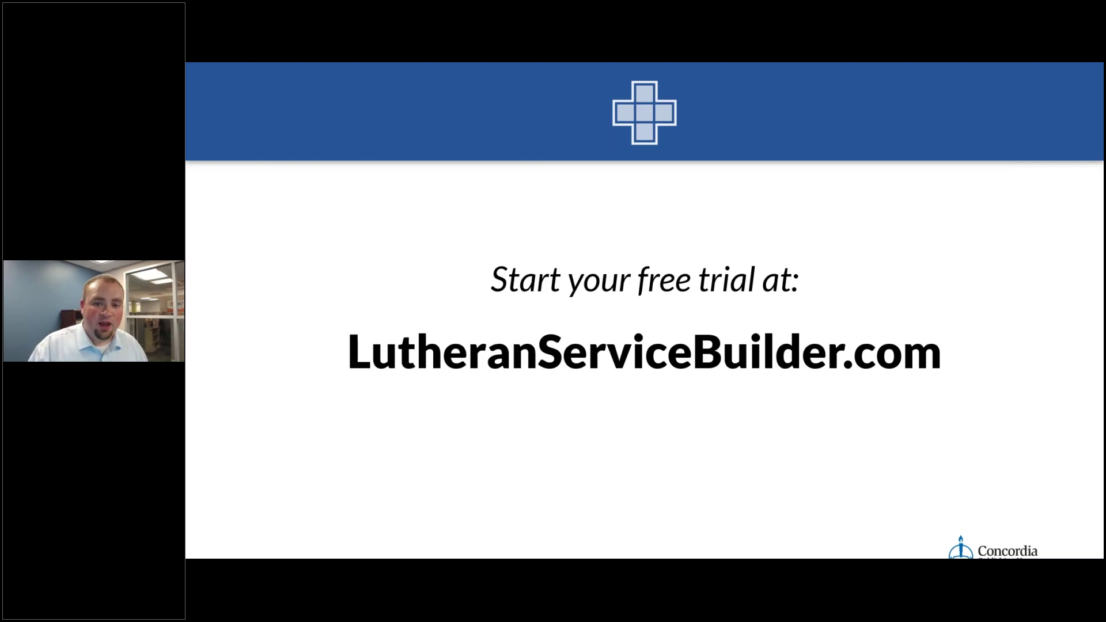
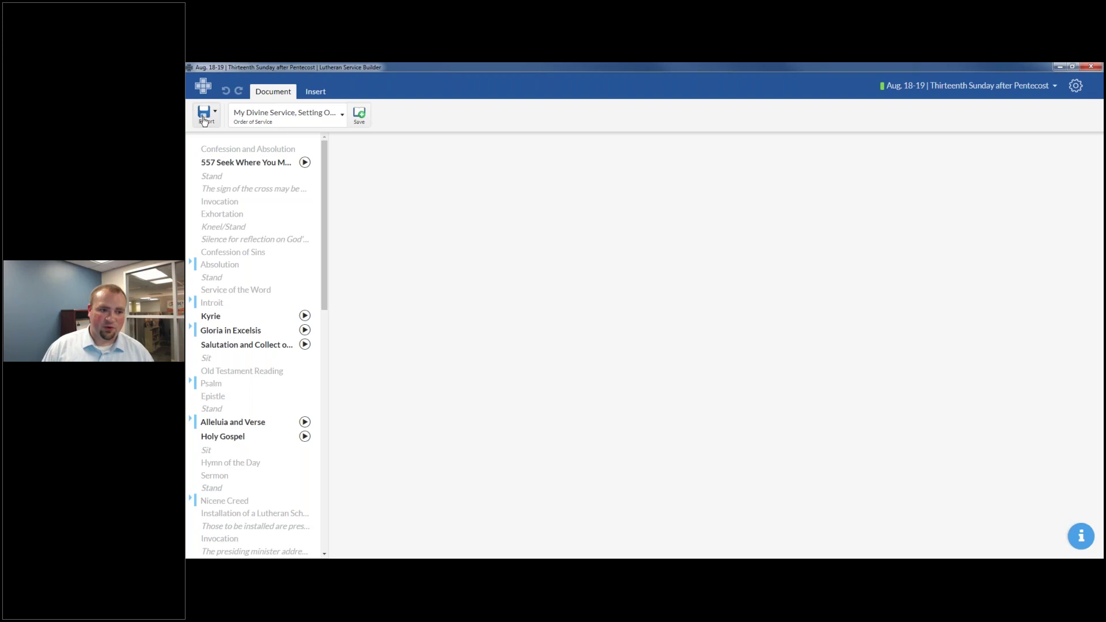
Show the insertable item types for the Aug. 18-19 playlist and look through its service items.
click(317, 93)
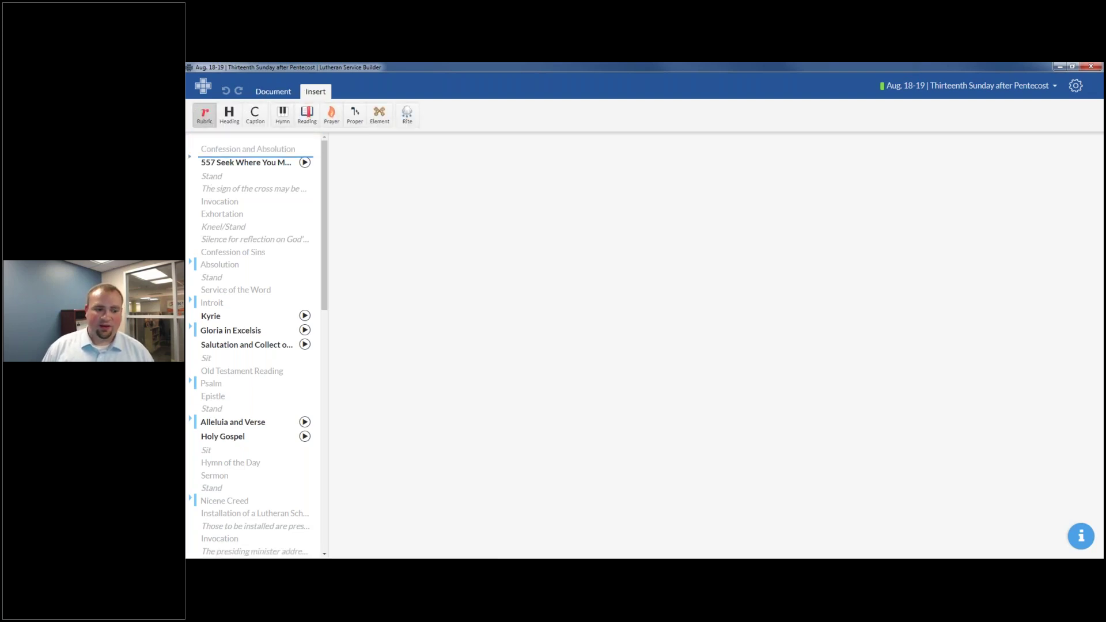
scroll(299, 321, down, 10)
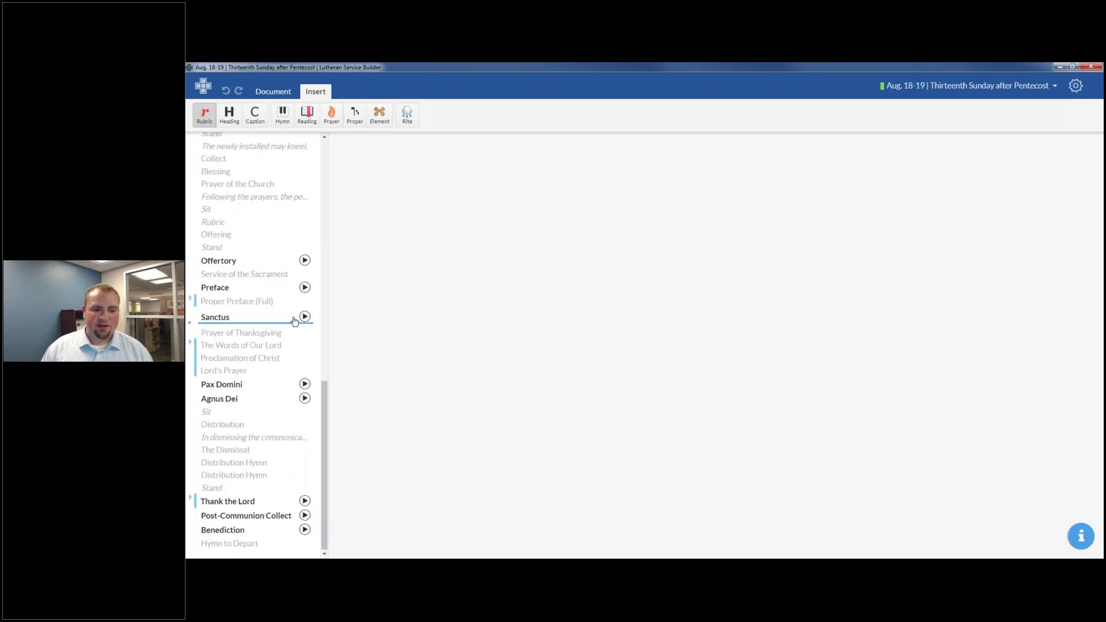
scroll(286, 358, up, 10)
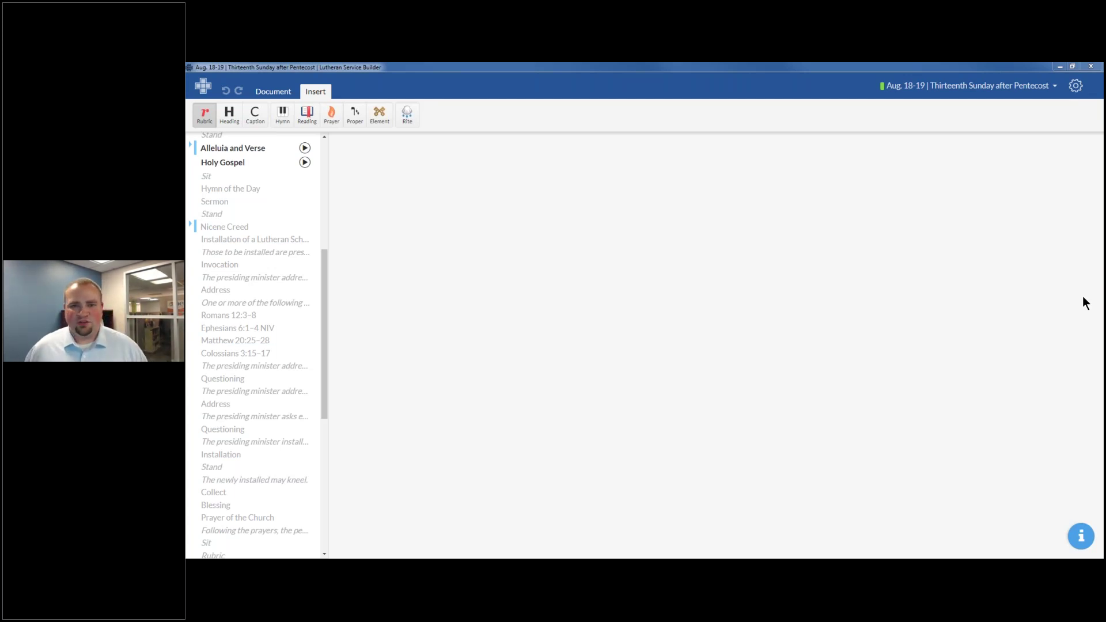
Open the resource search and search for trinity, followed by the exact phrase "Praise God".
click(1076, 85)
click(1024, 136)
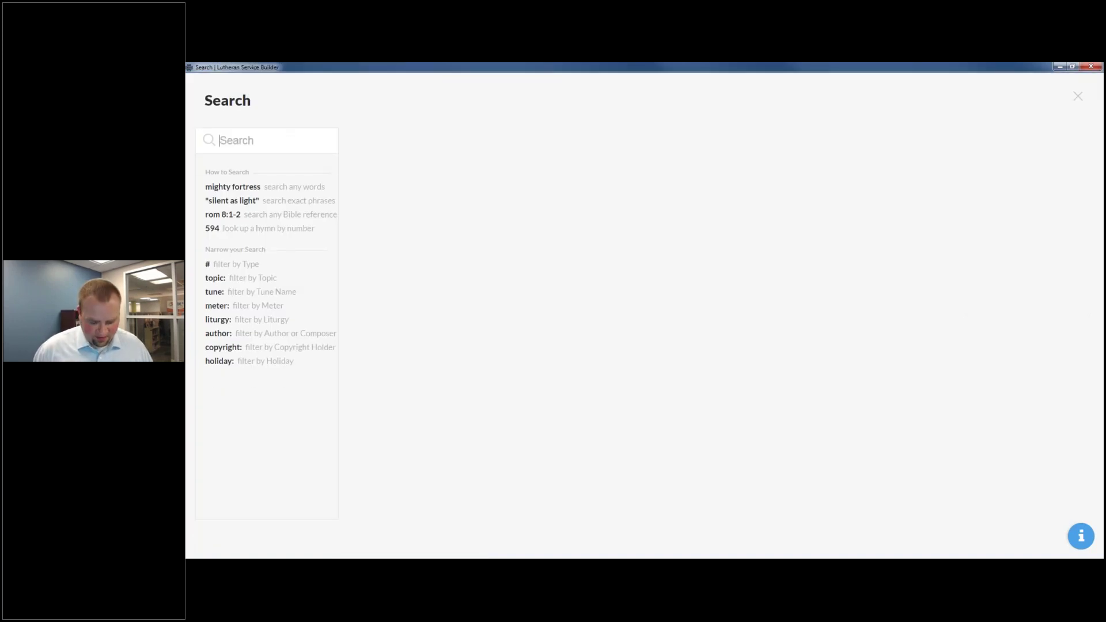
text(trinity)
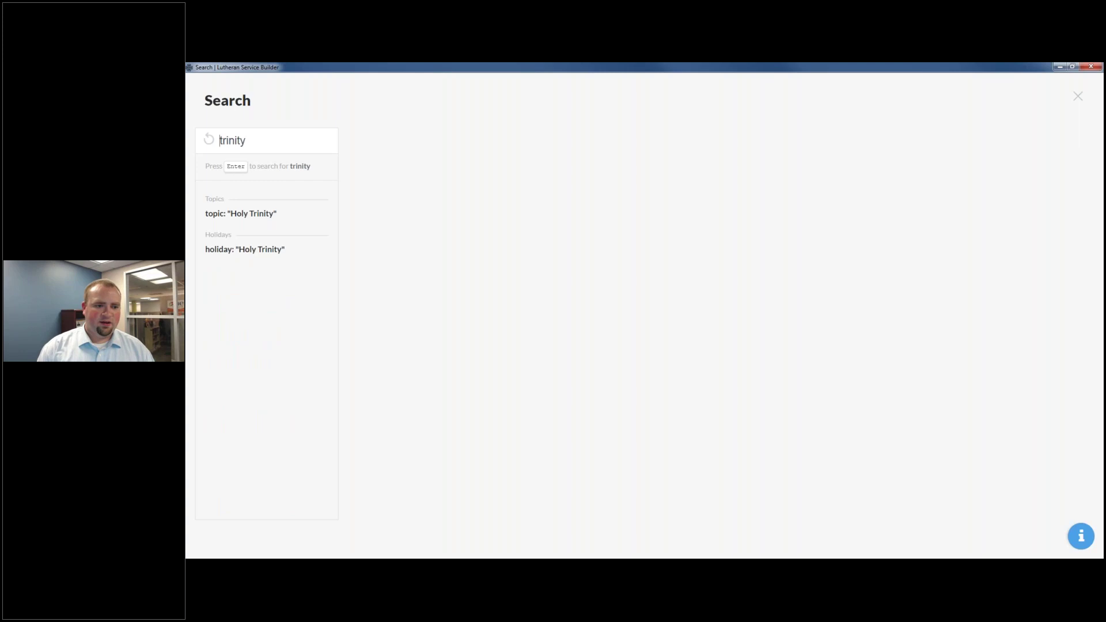
key(Return)
text(")
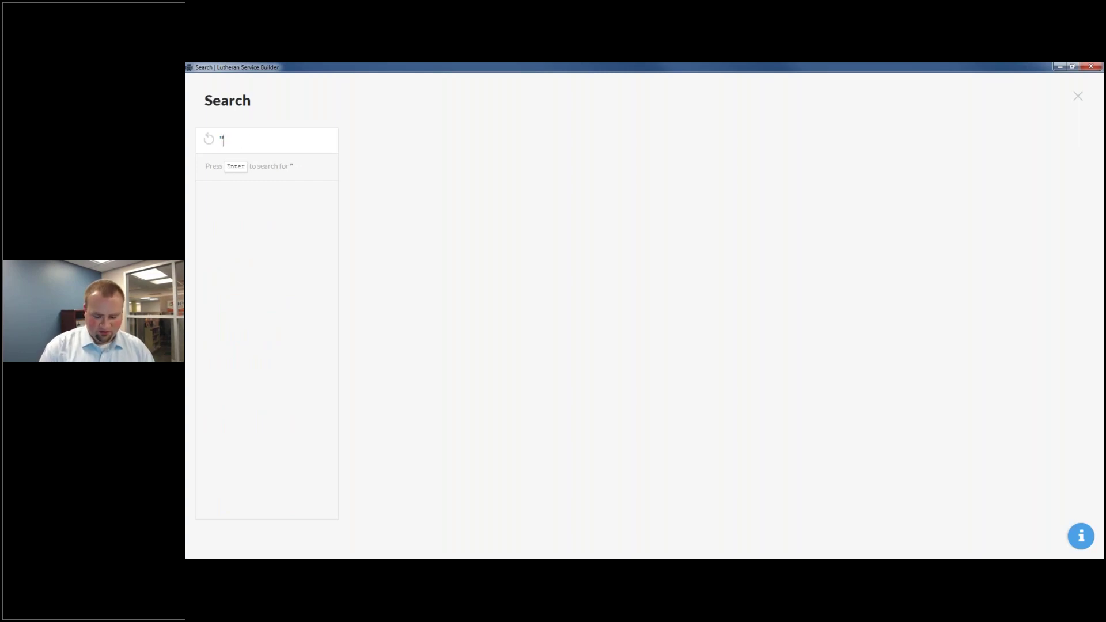
text(Praise )
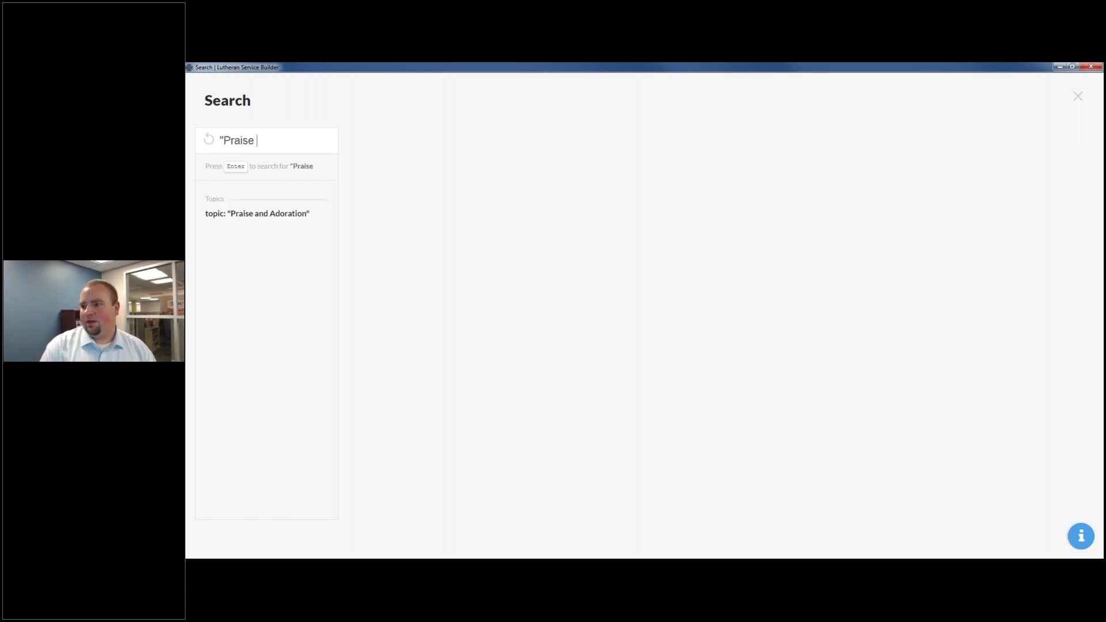
text(God")
key(Return)
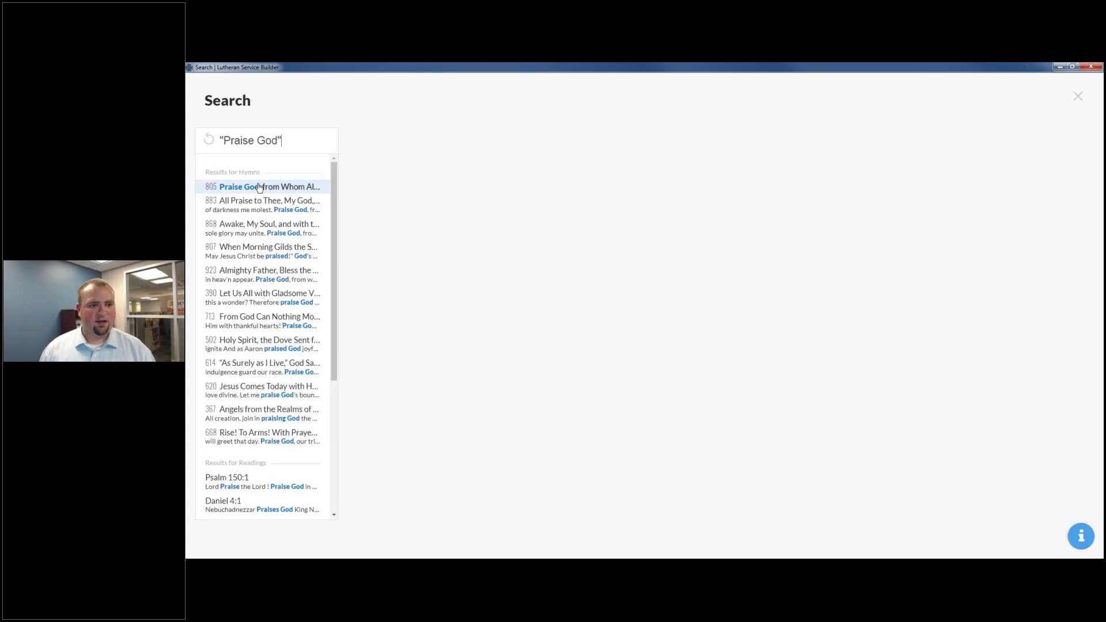
View the texts of hymns 805, 868, 668 and 367 from the search results, and return to hymn 805.
click(259, 188)
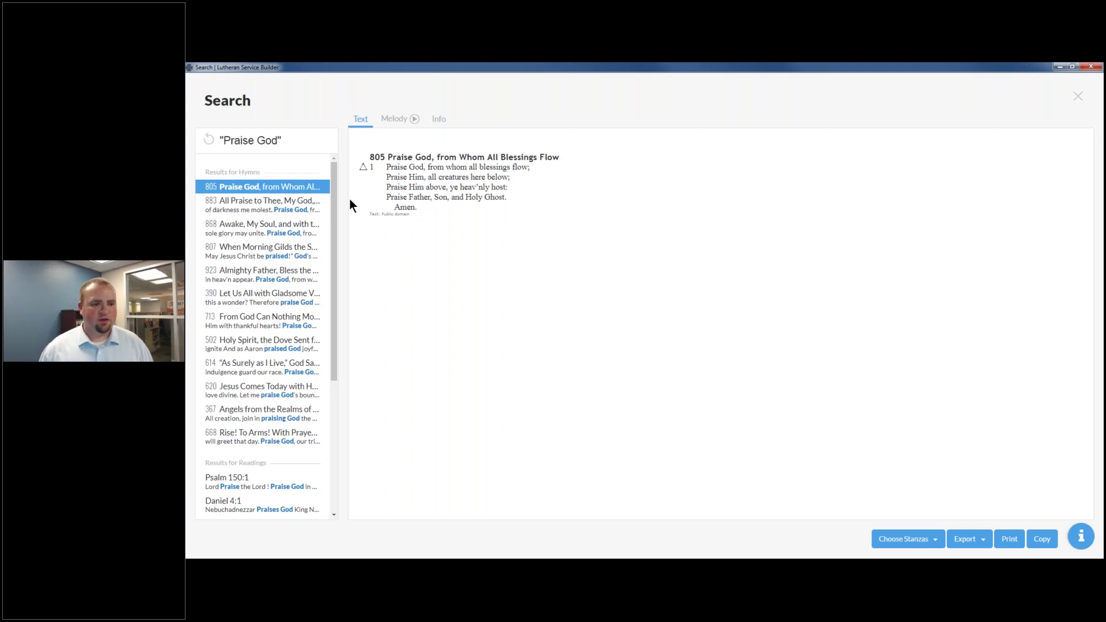
click(267, 224)
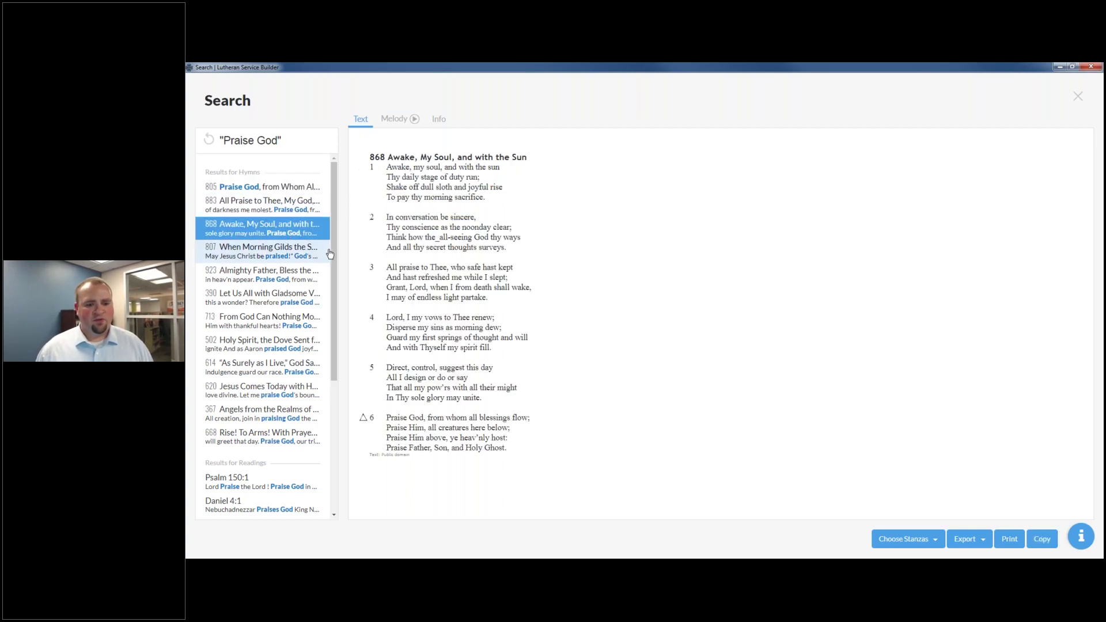
scroll(283, 350, down, 5)
scroll(283, 340, up, 5)
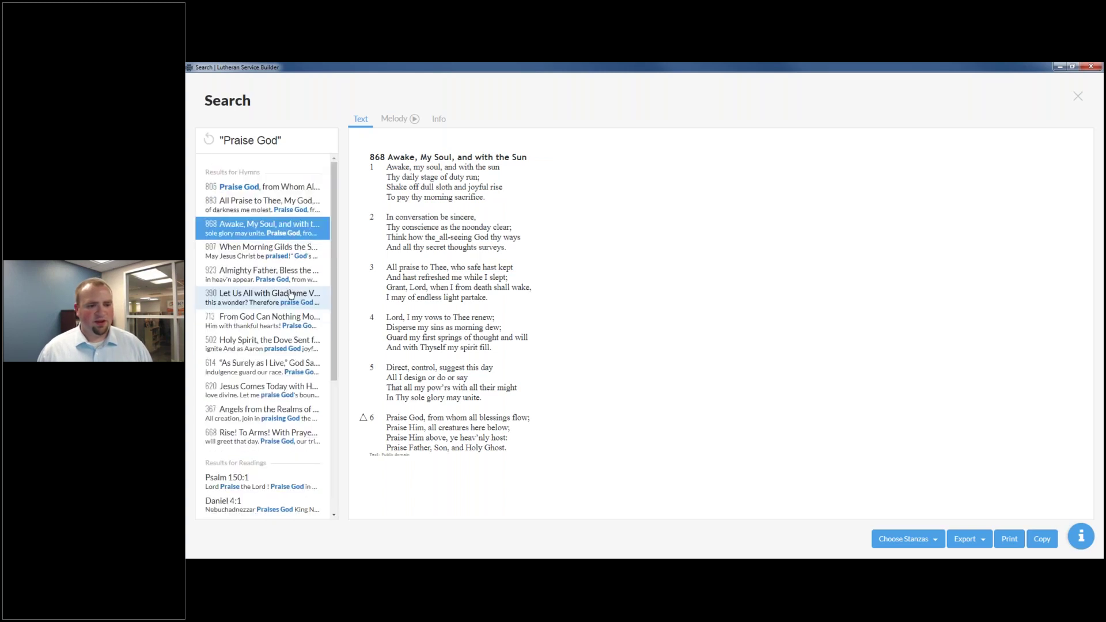
click(233, 440)
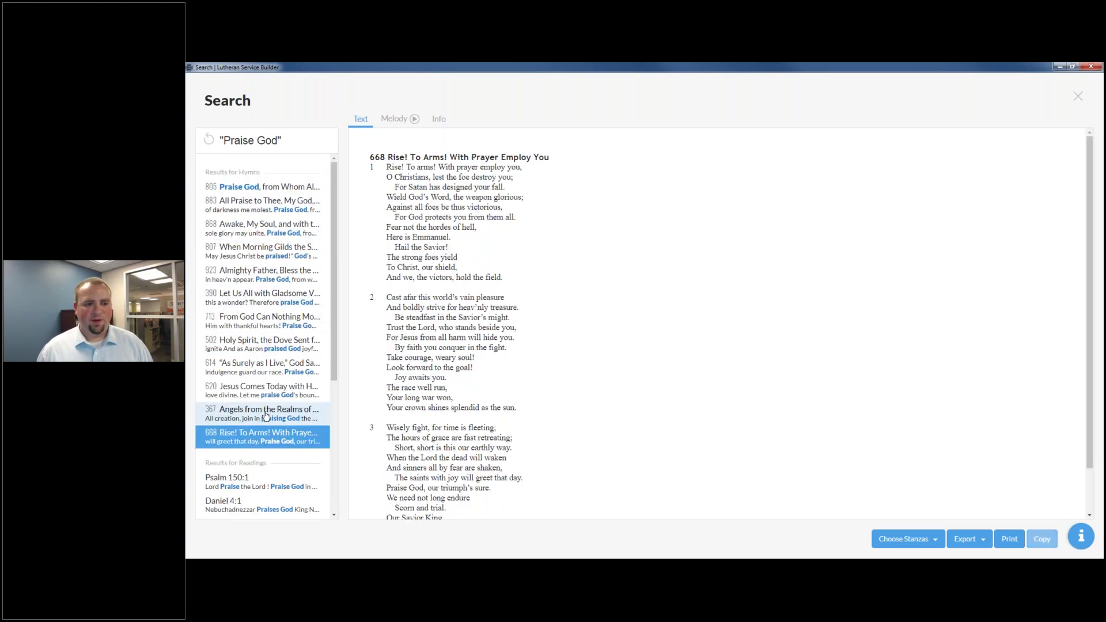
click(259, 413)
click(262, 187)
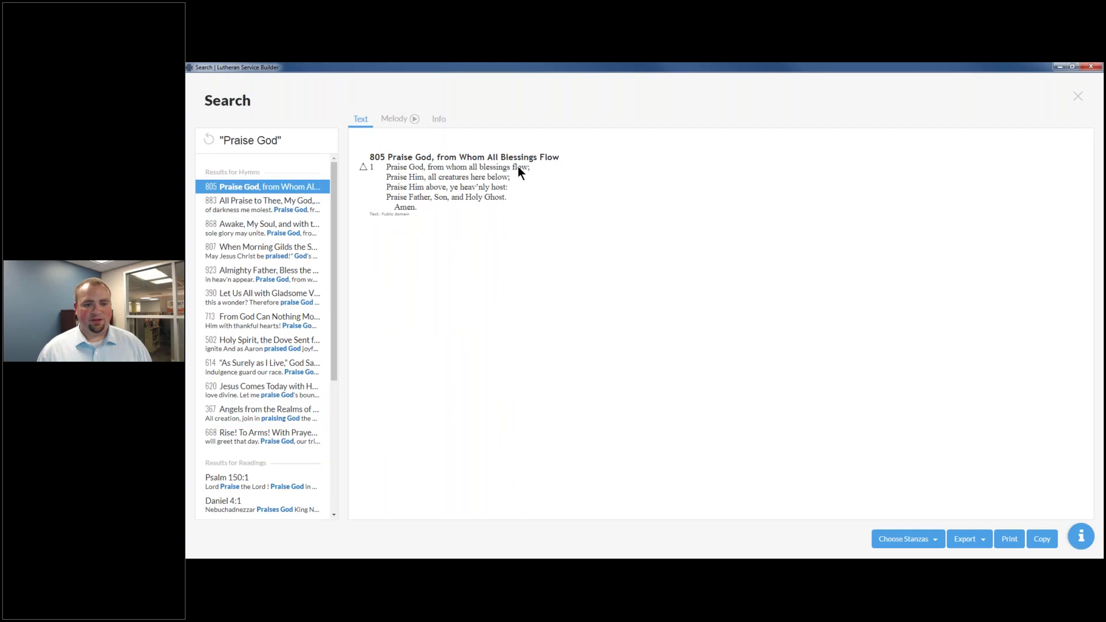
Search for the exact phrase "Praise God, from whom" and view the texts of hymns 883, 868, 923 and 805.
click(290, 143)
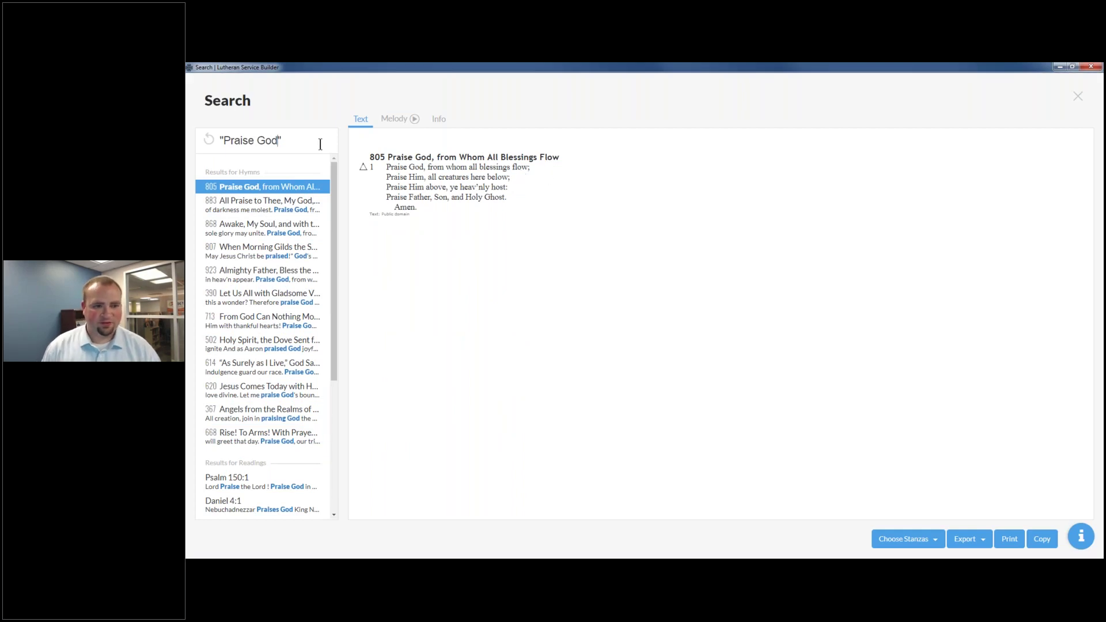
text(, from whom)
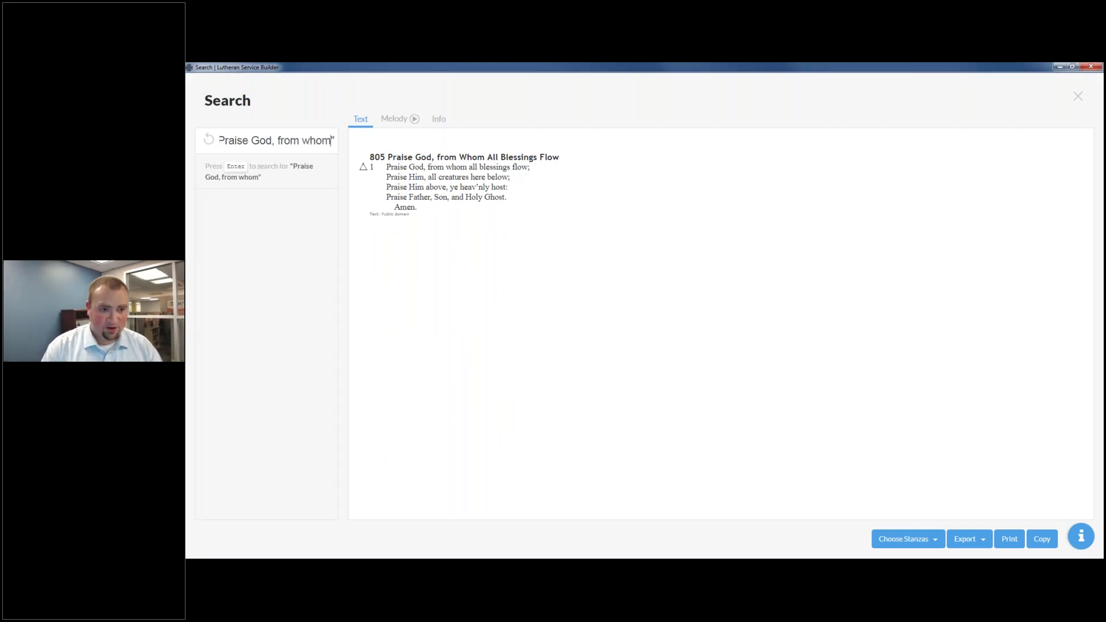
key(Return)
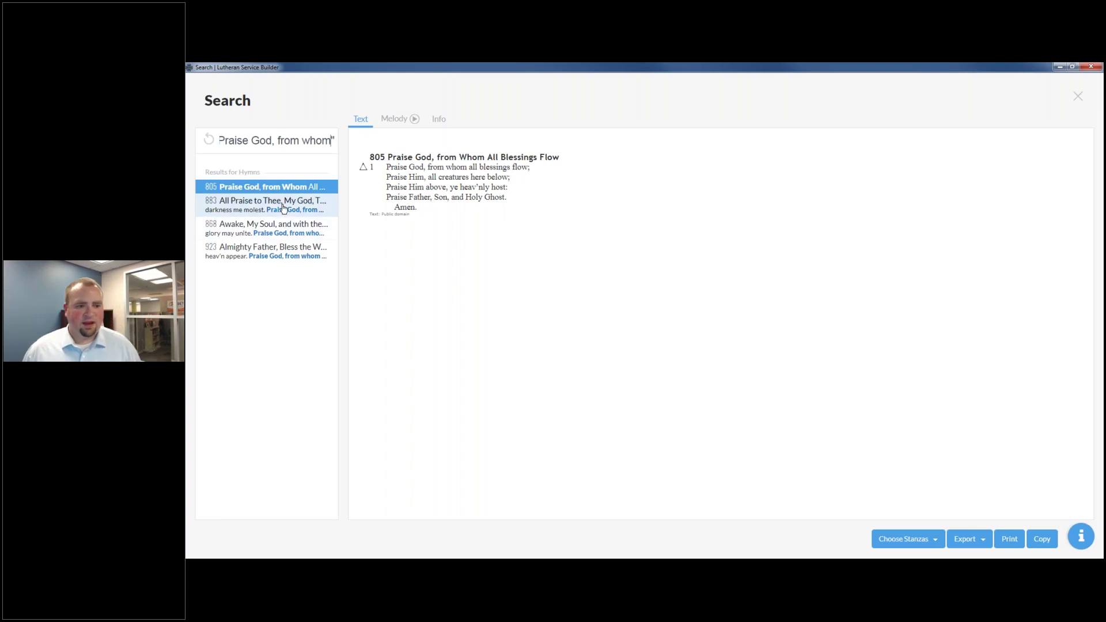
click(286, 208)
click(283, 230)
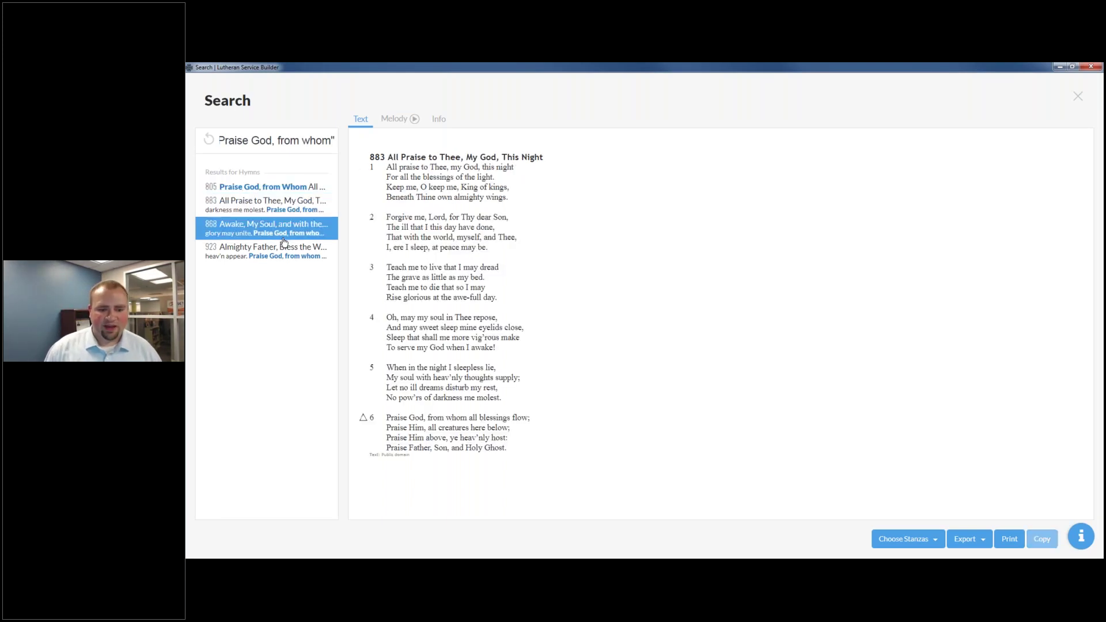
click(257, 259)
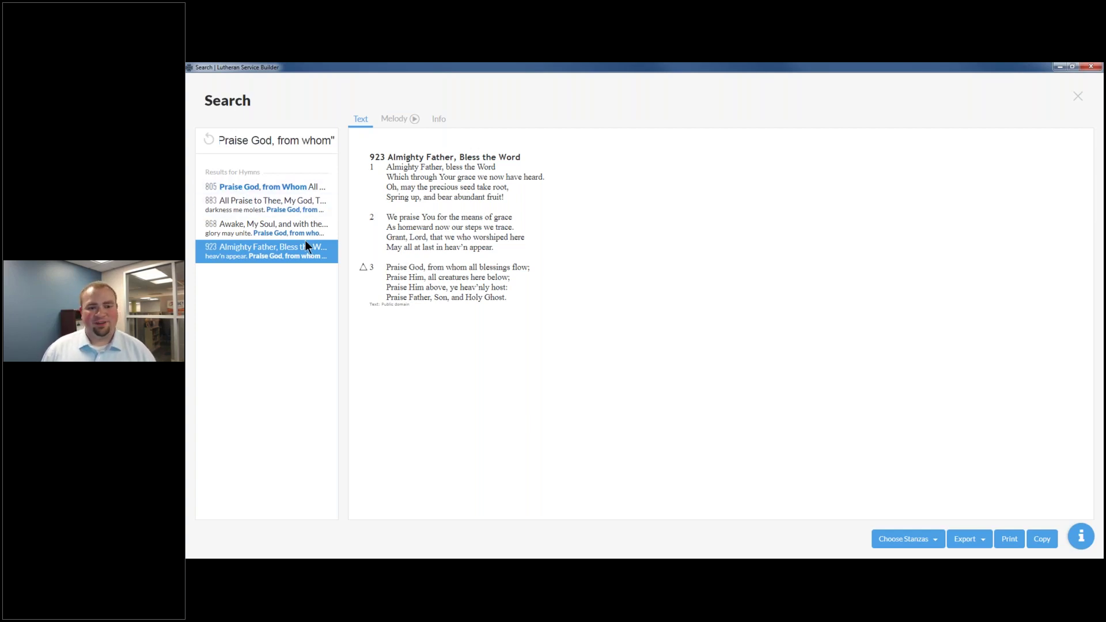
click(311, 191)
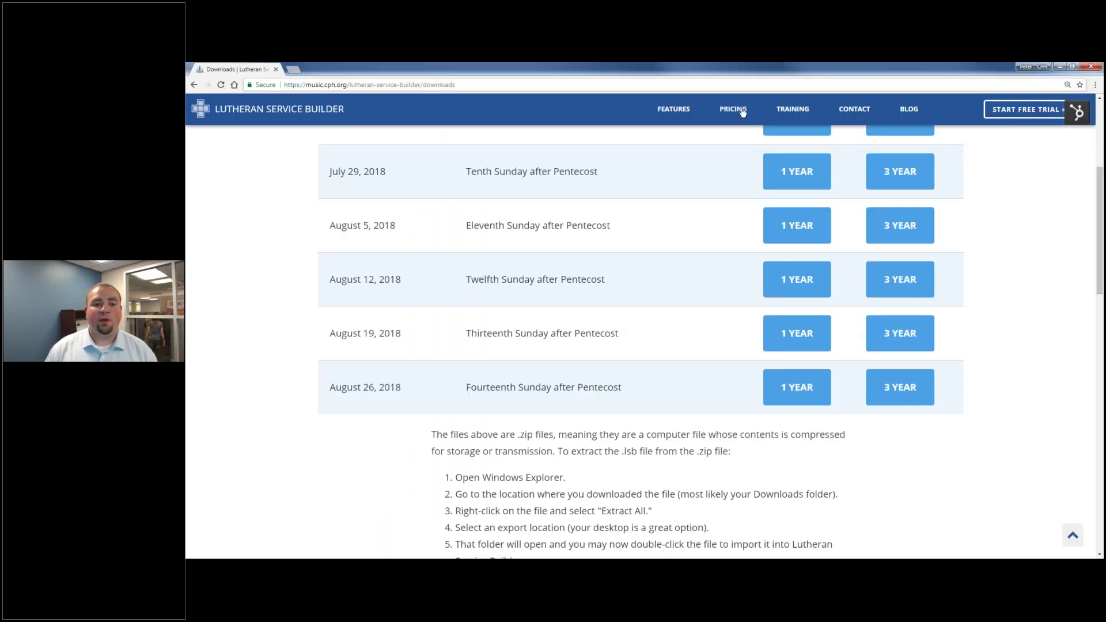
Switch to the browser, open the Lutheran Service Builder pricing page, and look over the subscription pricing and add-ons.
click(743, 111)
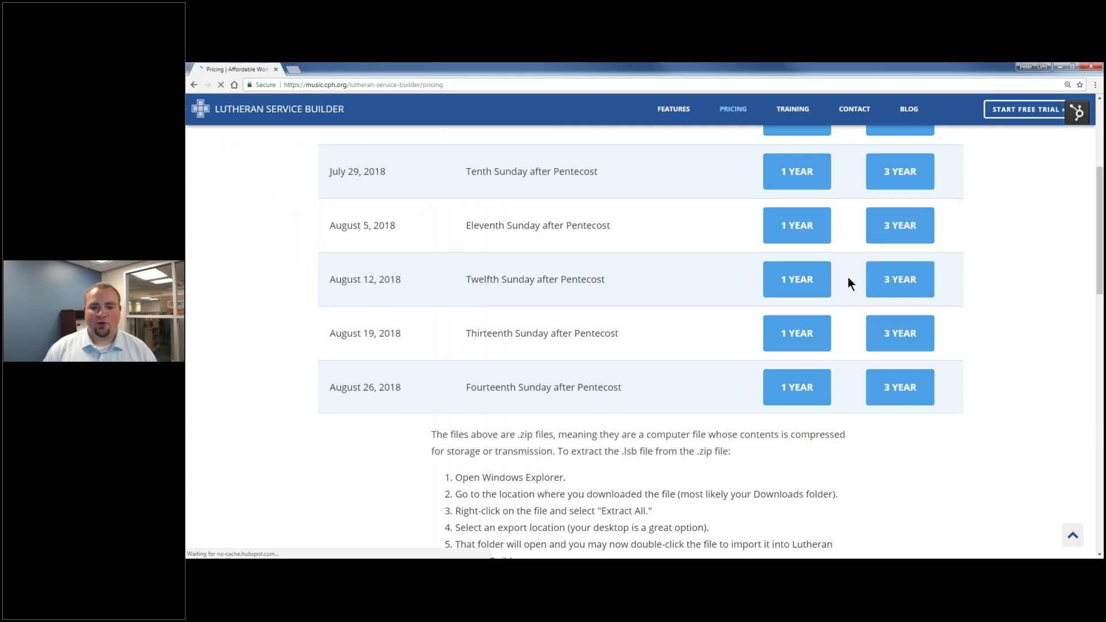
scroll(717, 326, down, 3)
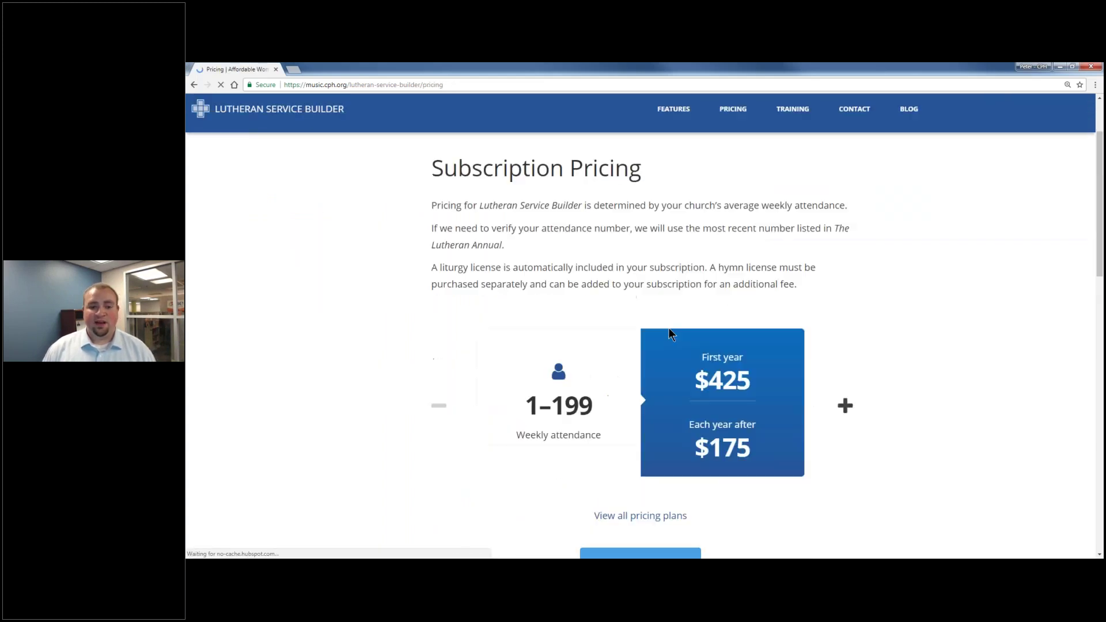
scroll(564, 454, down, 3)
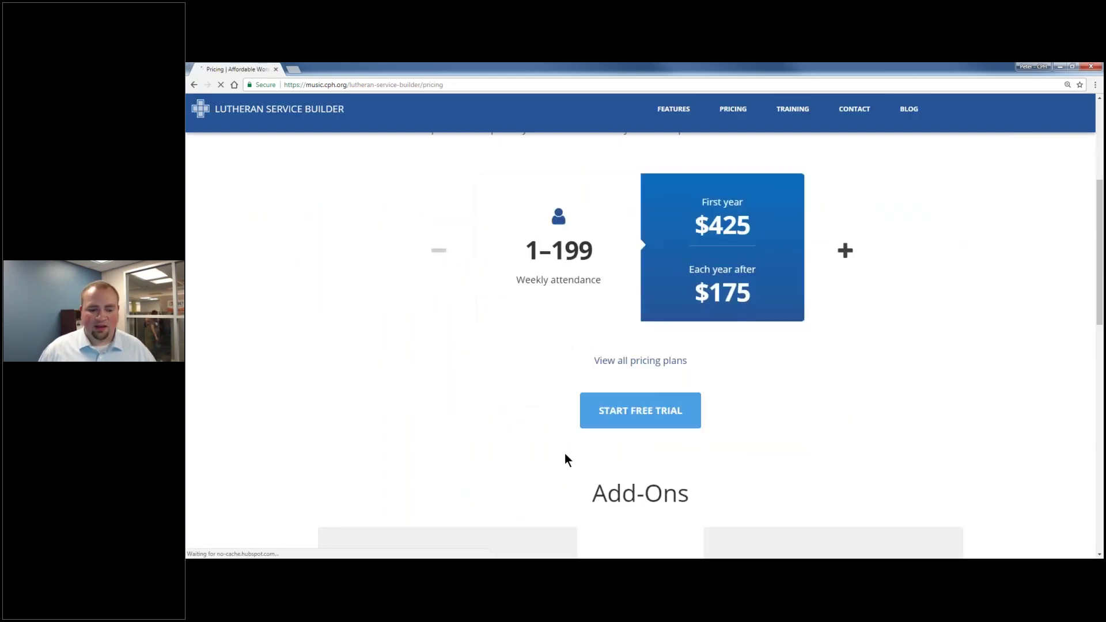
scroll(559, 454, down, 4)
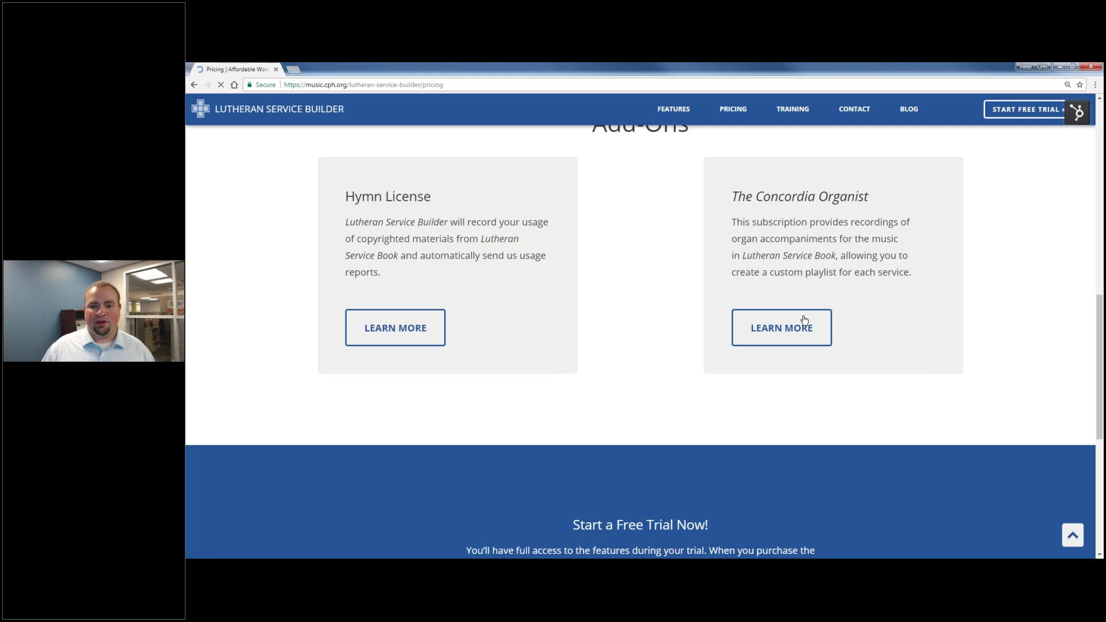
scroll(804, 323, up, 8)
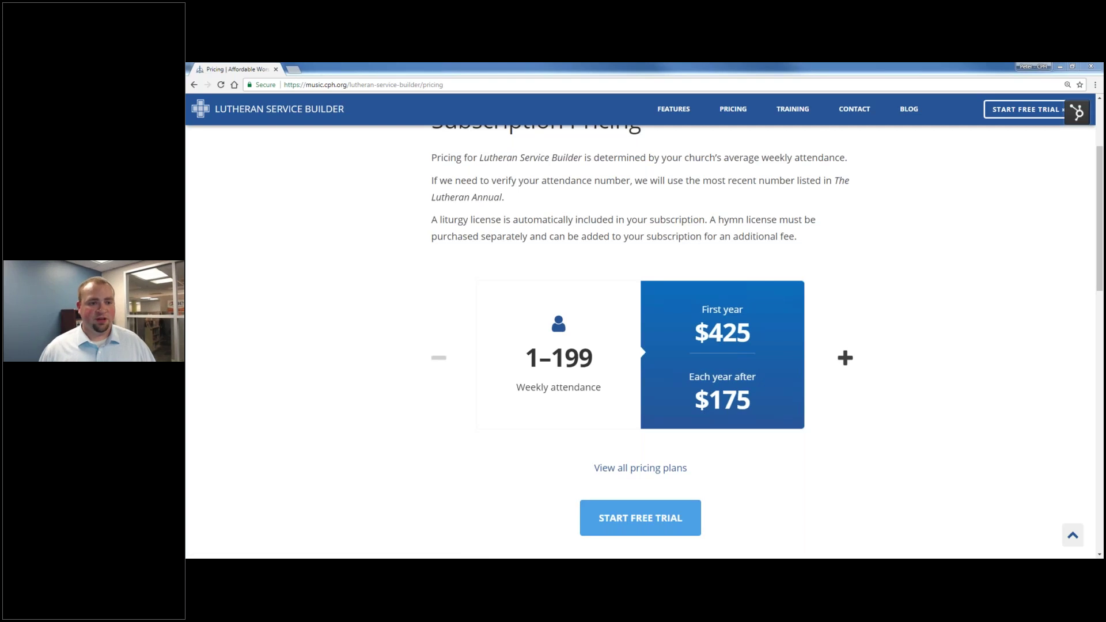
Open music.cph.org/creative-worship in a new browser tab and look over the Creative Worship introduction.
click(295, 72)
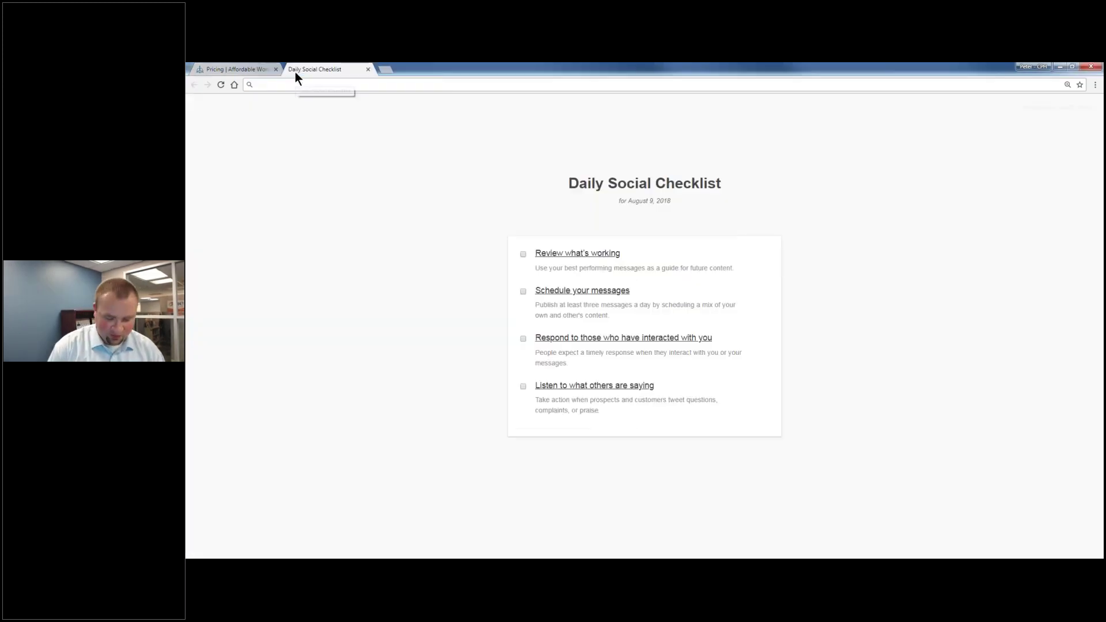
text(music.cph.org)
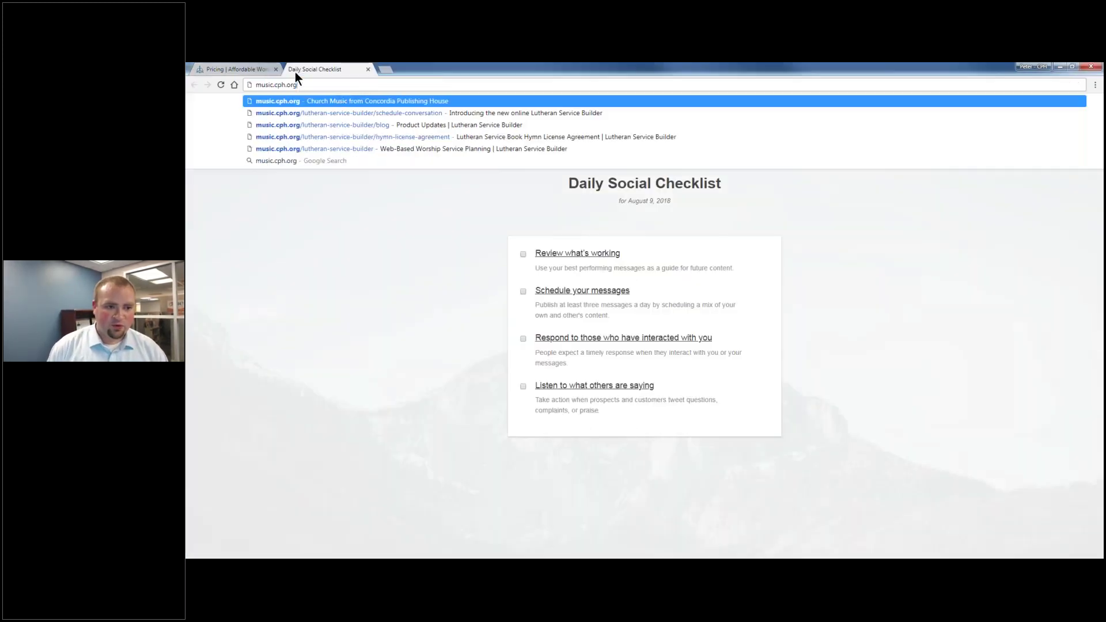
text(/creative-)
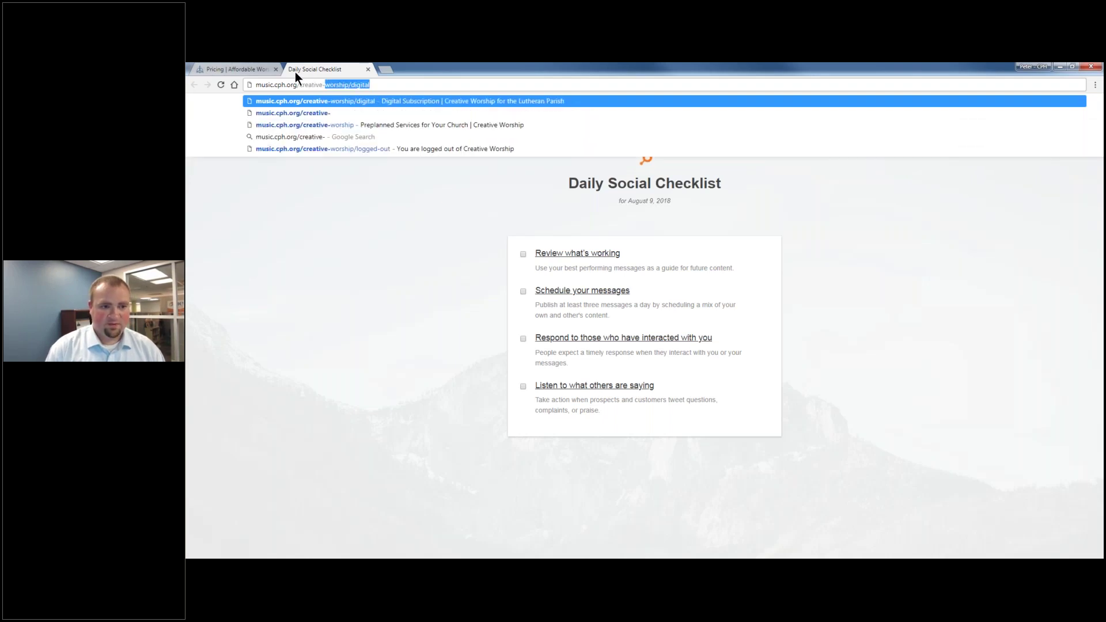
text(worship/)
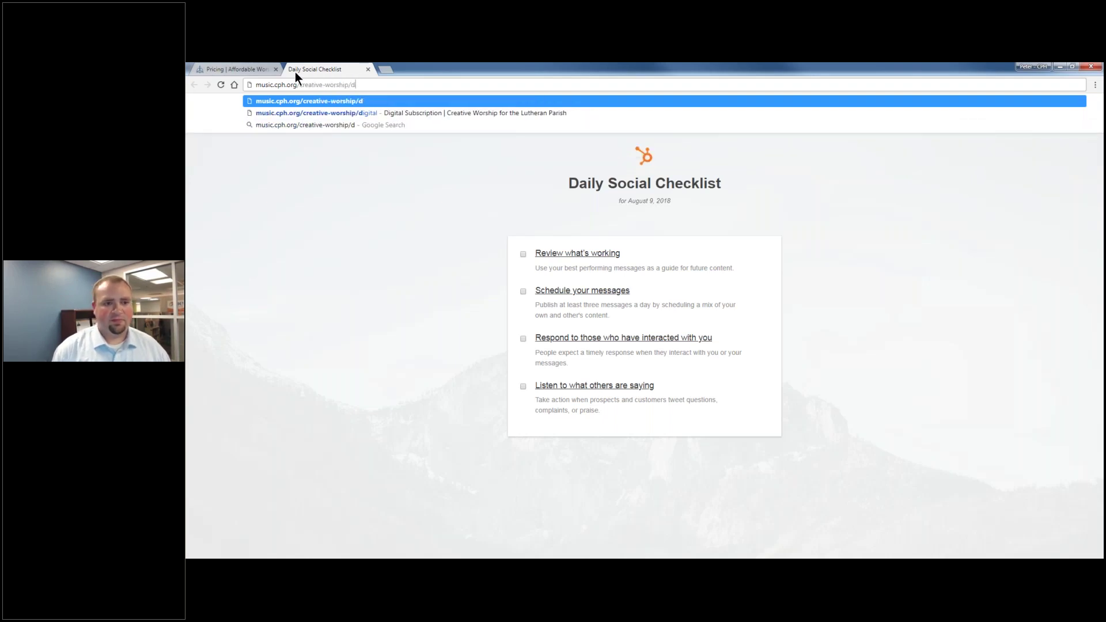
key(Return)
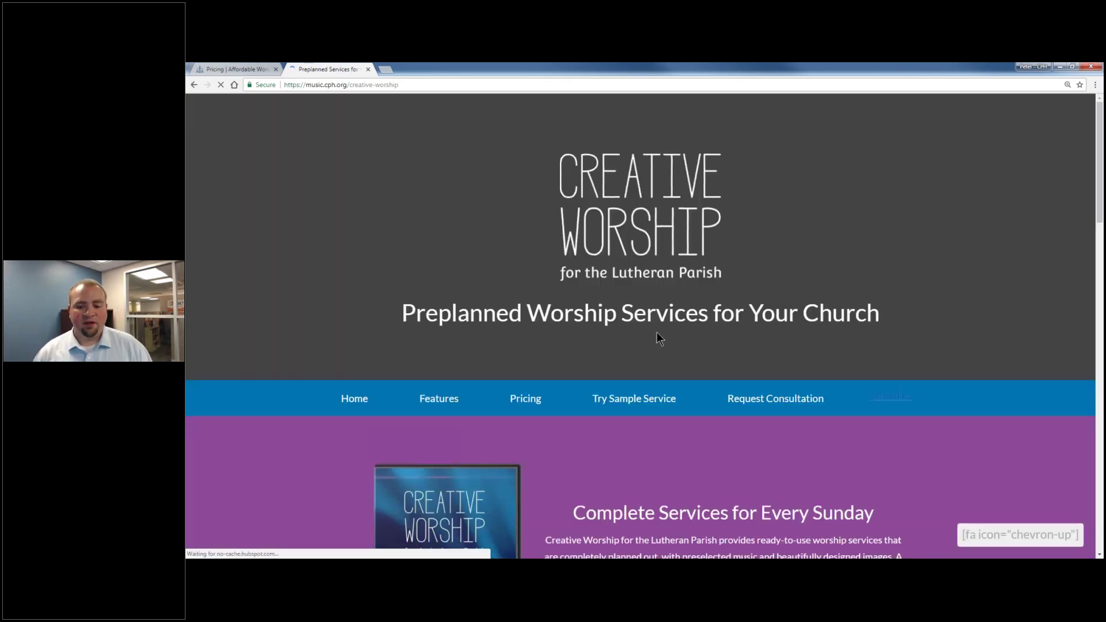
scroll(658, 339, down, 1)
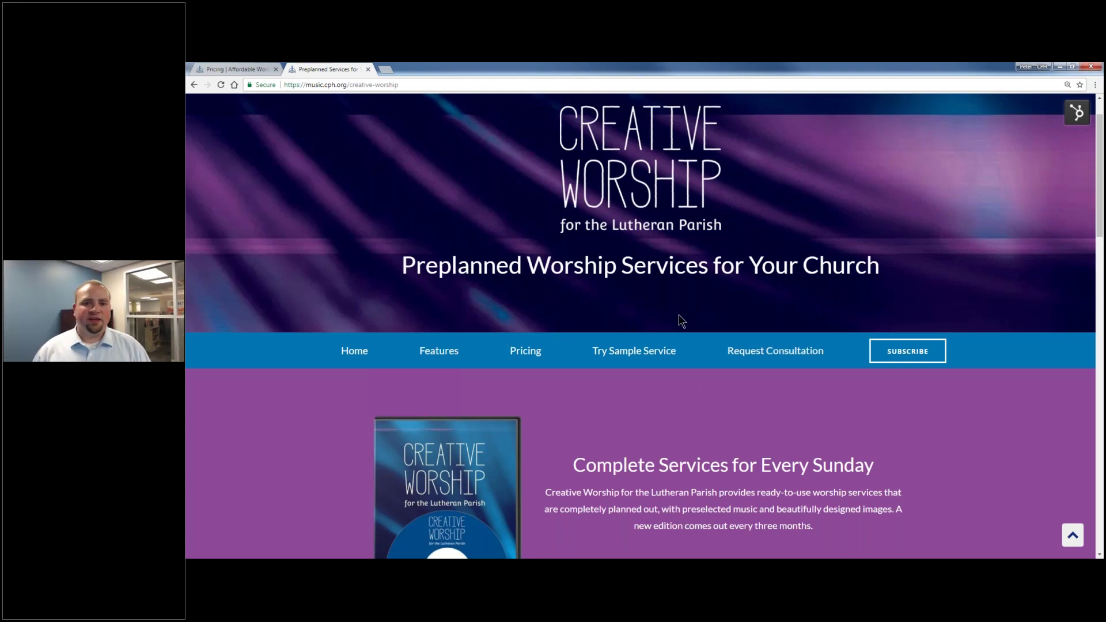
scroll(678, 315, up, 2)
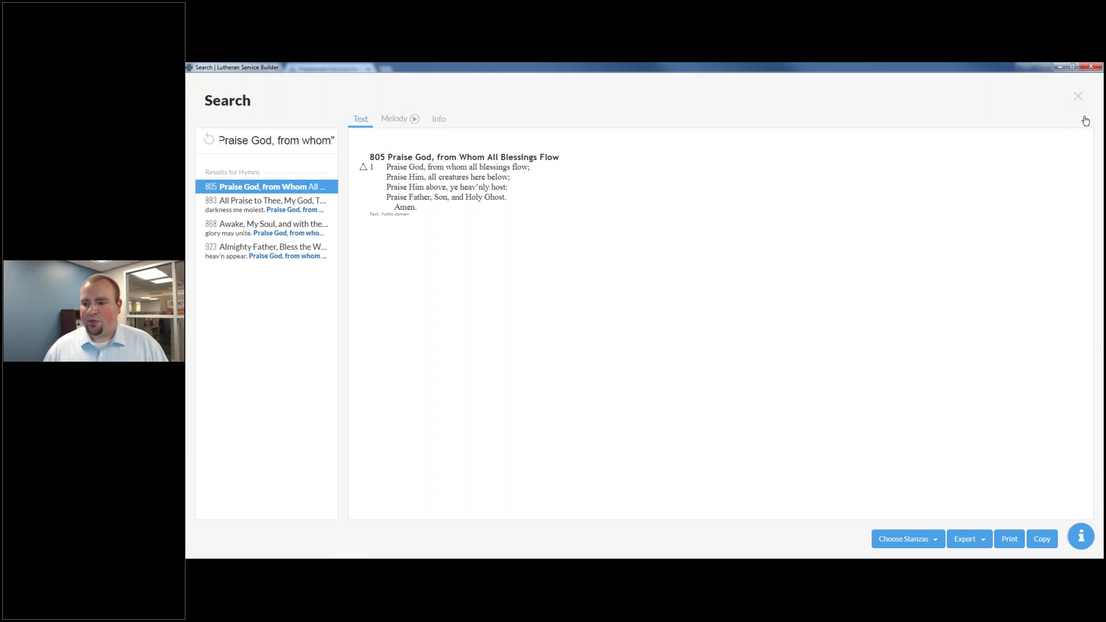
Return to Lutheran Service Builder, leave the search, and open the Resurrection Lutheran - Standard bulletin format.
click(1078, 97)
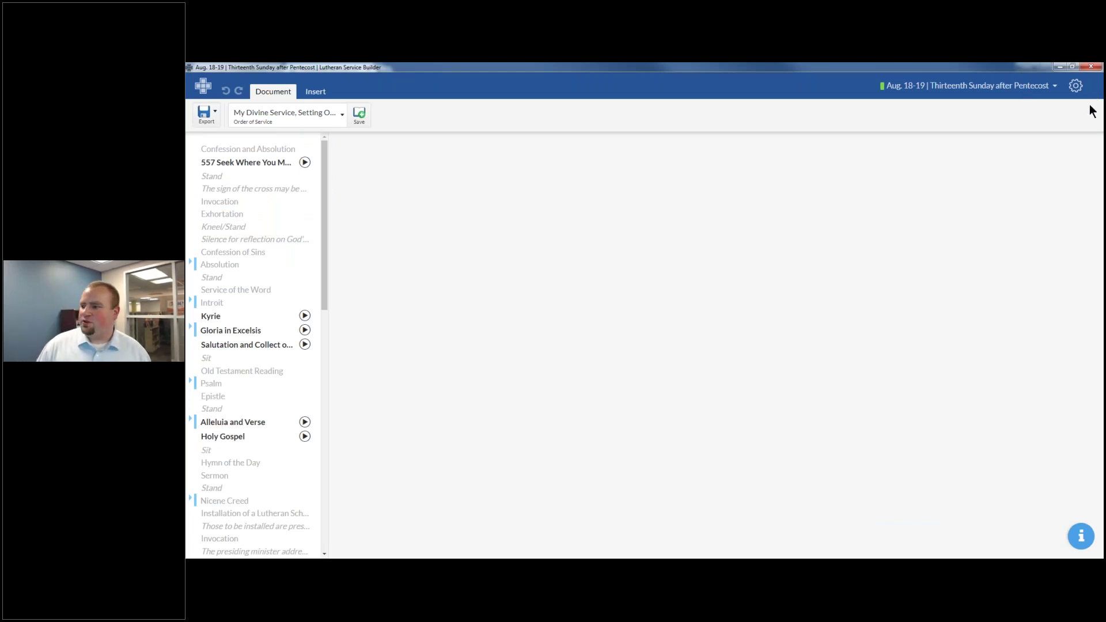
click(1056, 92)
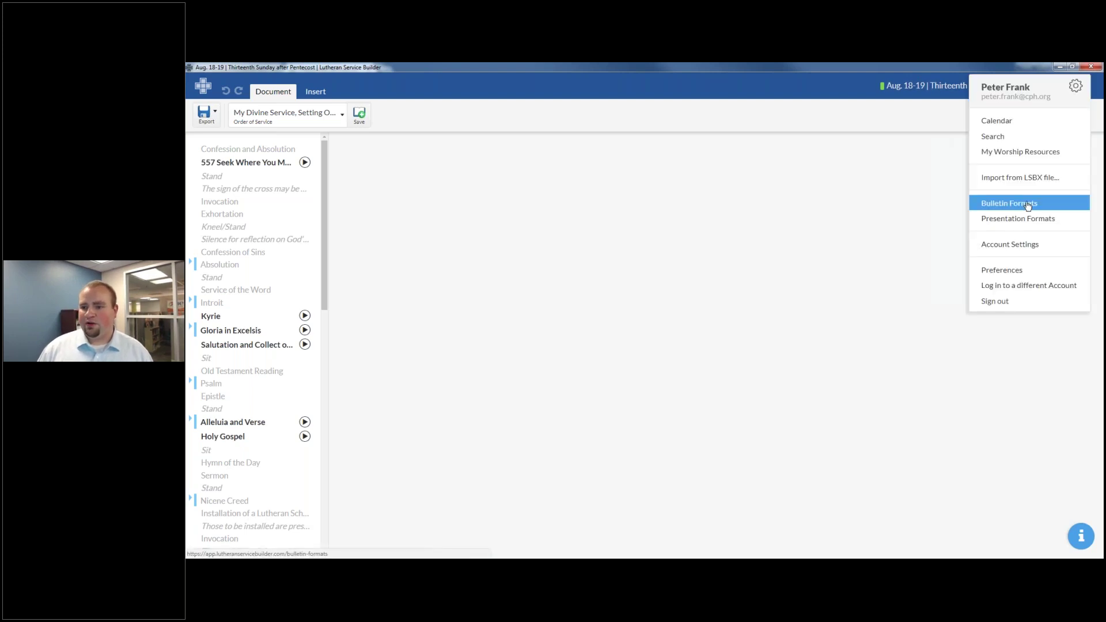
click(1028, 205)
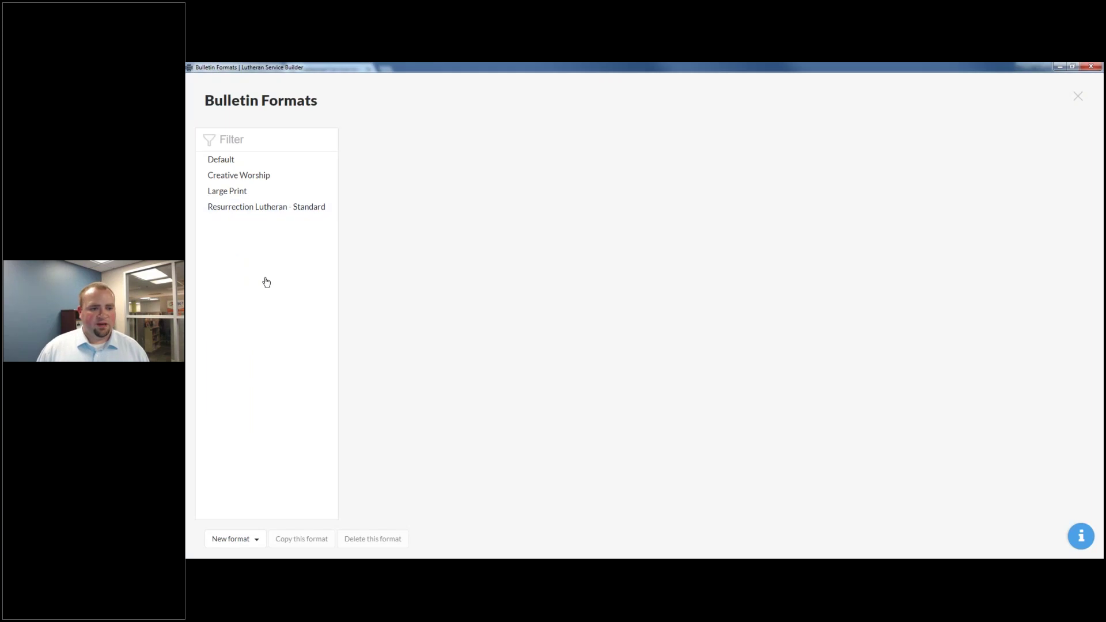
click(265, 206)
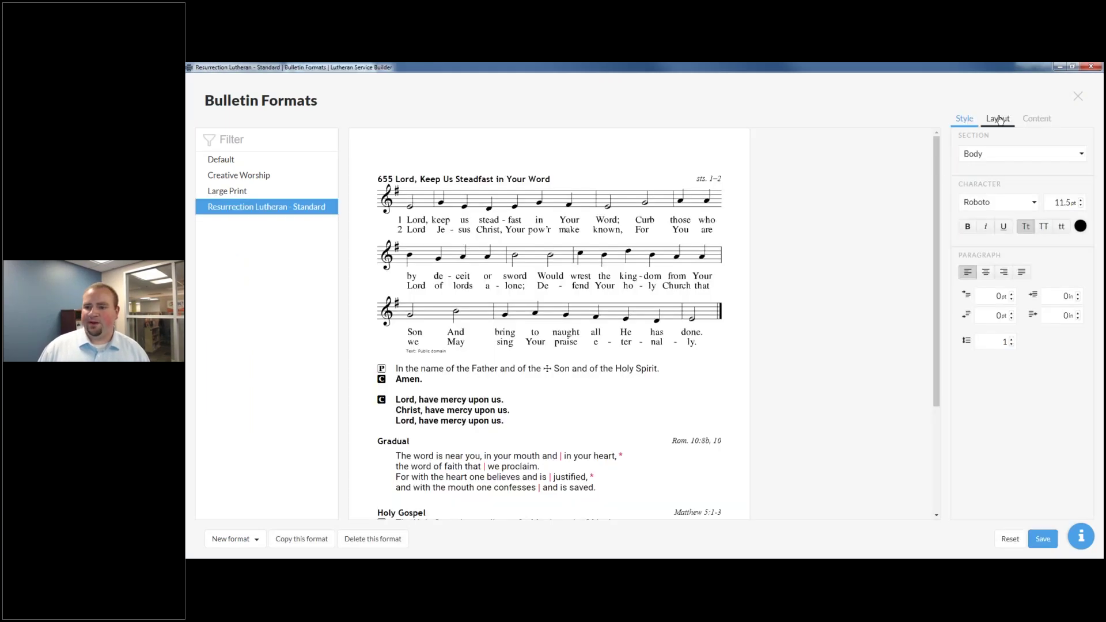
Review the format's content settings for headings, rubrics, hymns, liturgy and propers, including the propers' subcaption and display options.
click(1028, 120)
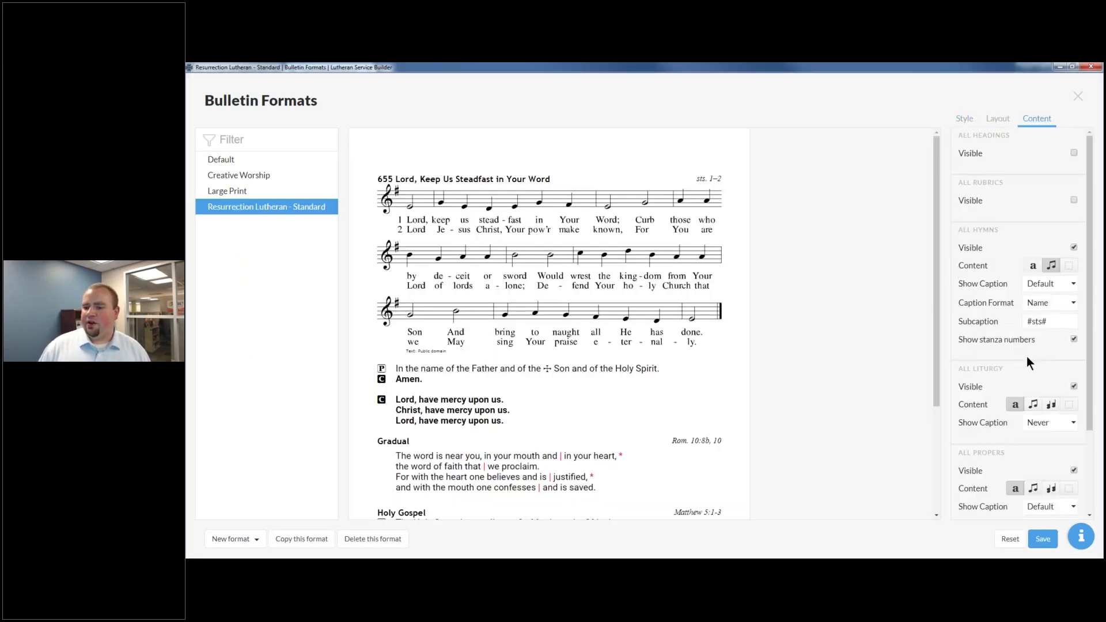
scroll(1049, 376, down, 1)
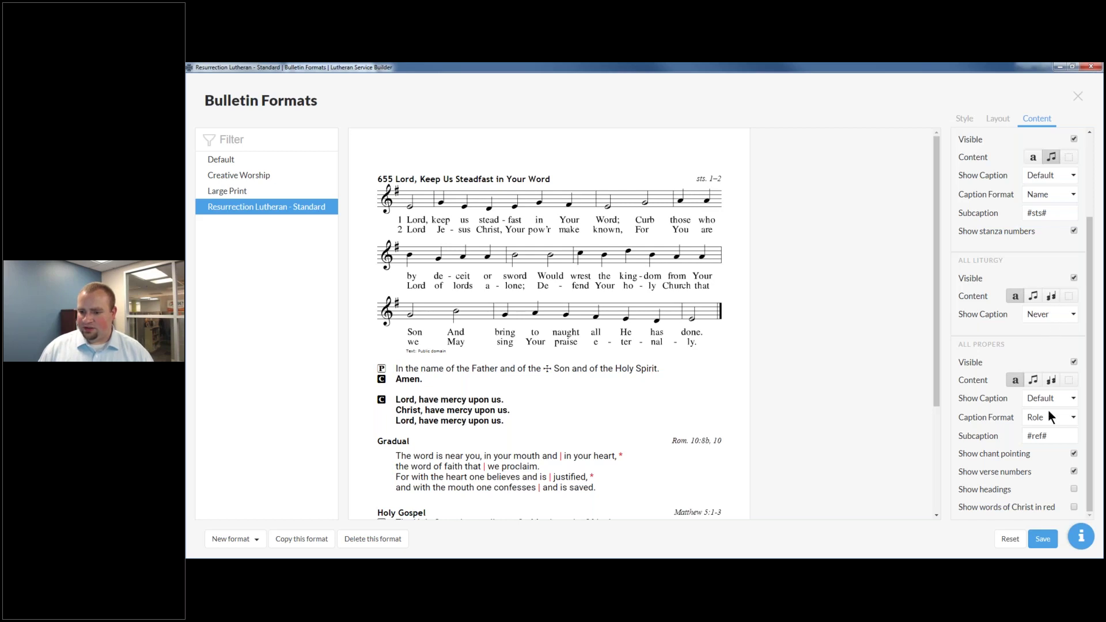
key(Tab)
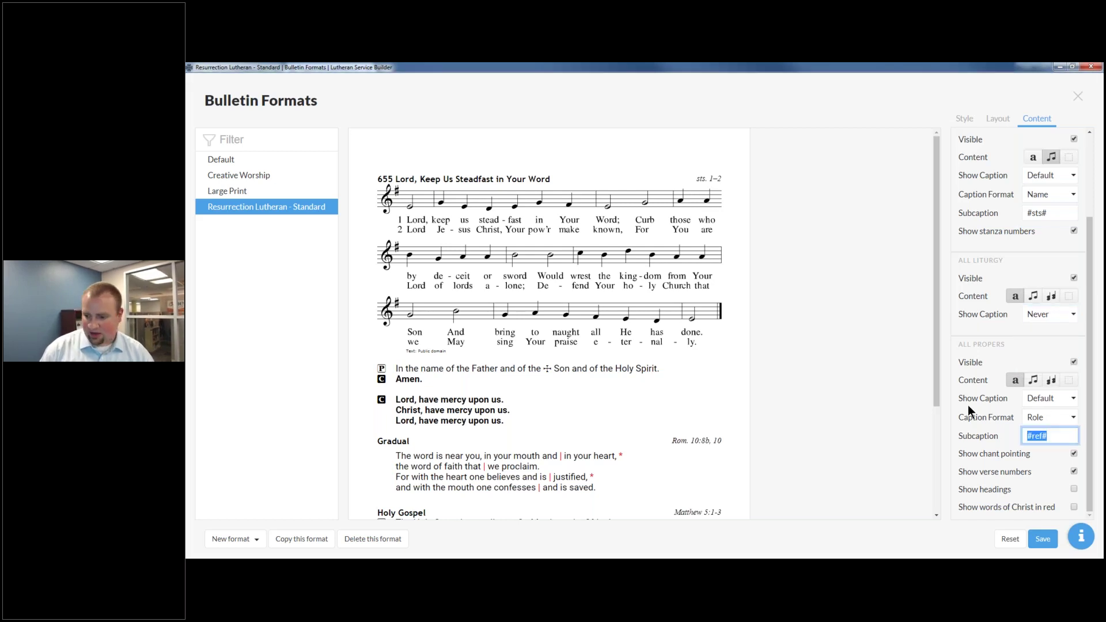
key(End)
scroll(1057, 337, up, 3)
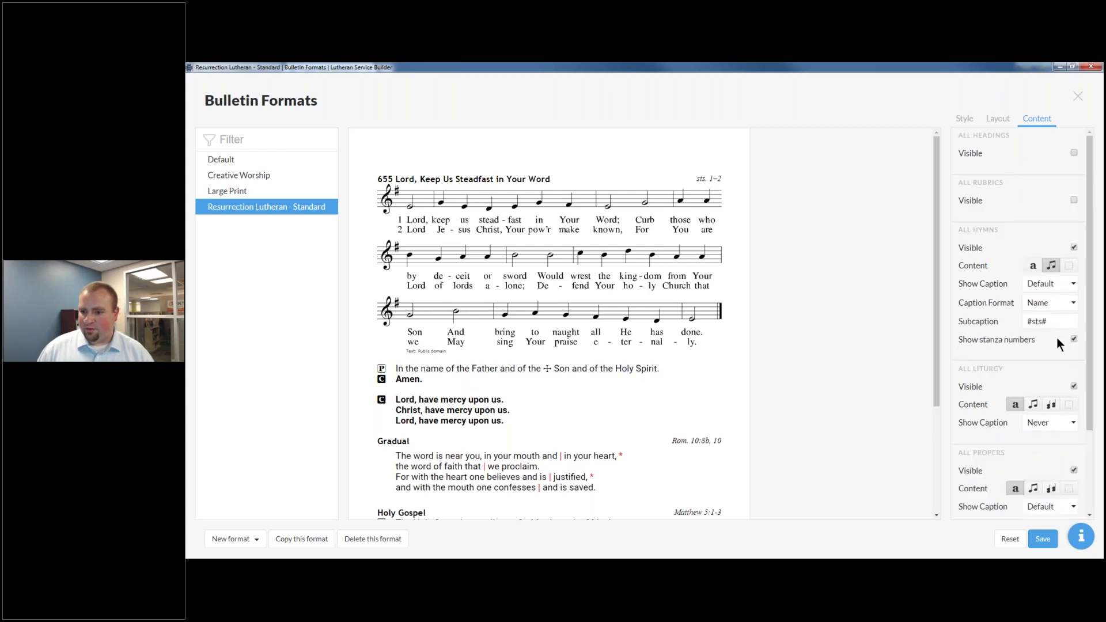
click(1043, 539)
scroll(1033, 353, down, 3)
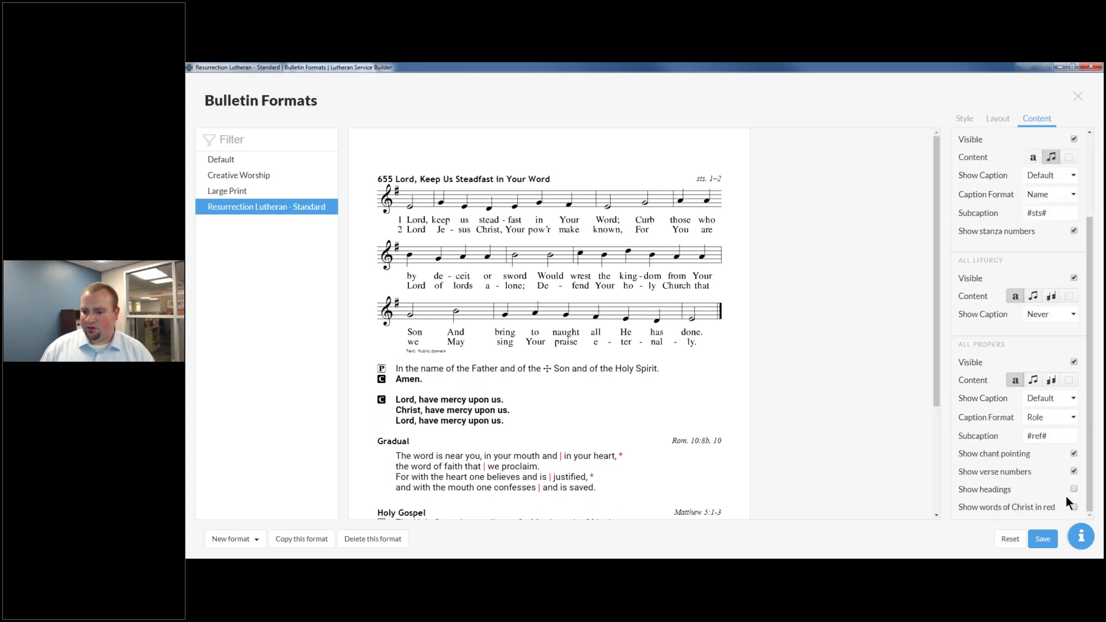
Close the bulletin formats and switch the Aug. 18-19 service from its playlist to its bulletin.
click(1077, 96)
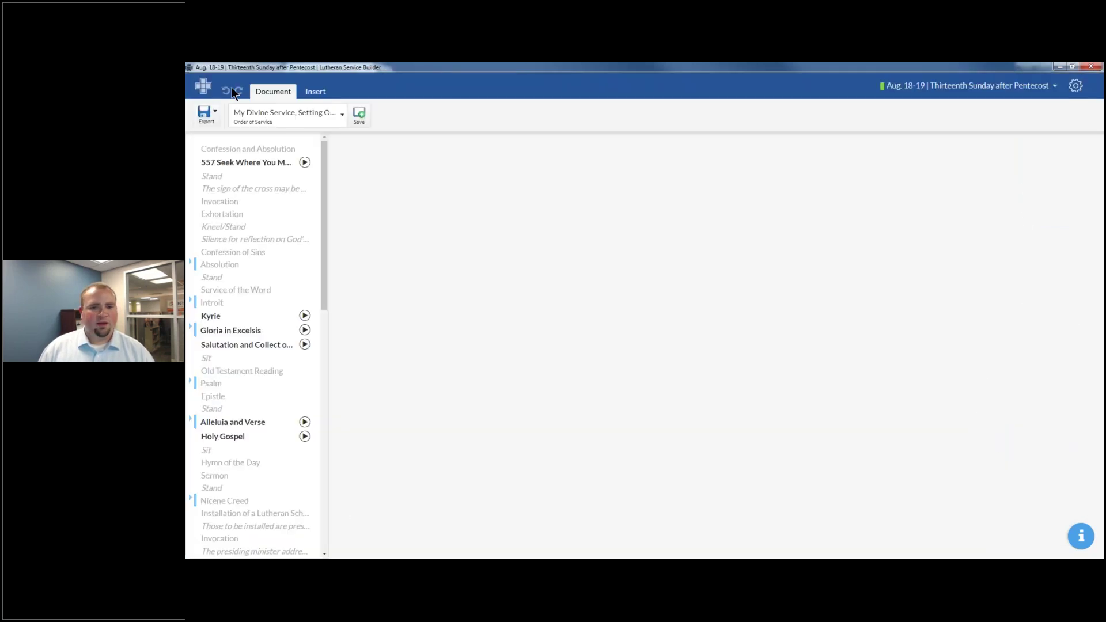
click(885, 91)
click(910, 143)
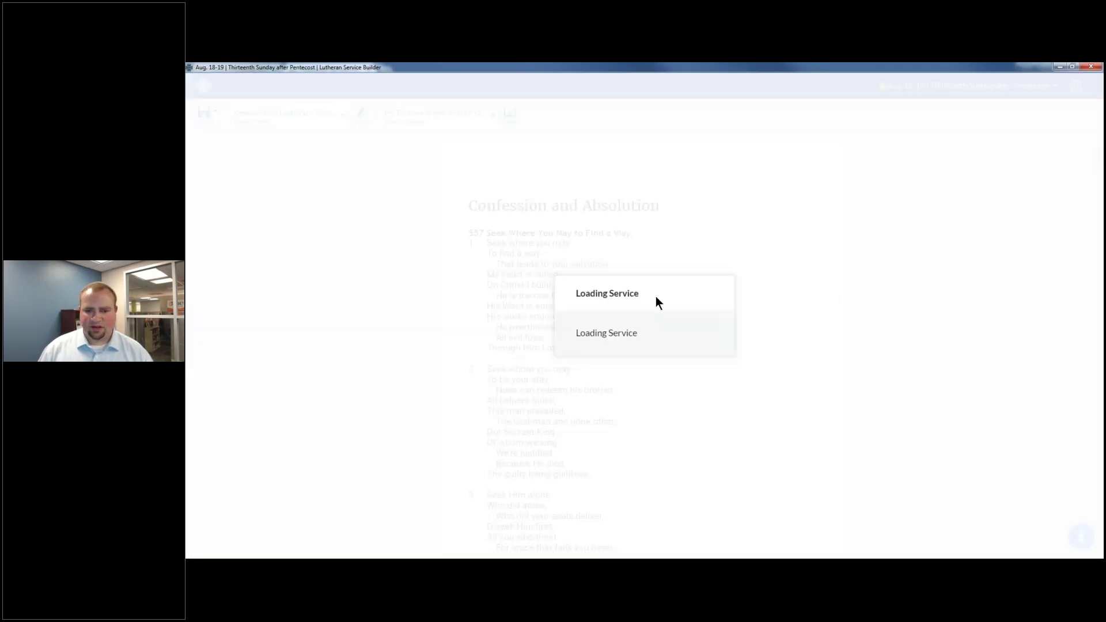
Look through the bulletin from the opening hymn to the Alleluia and Verse, examining the elements' subcaptions.
scroll(665, 277, down, 4)
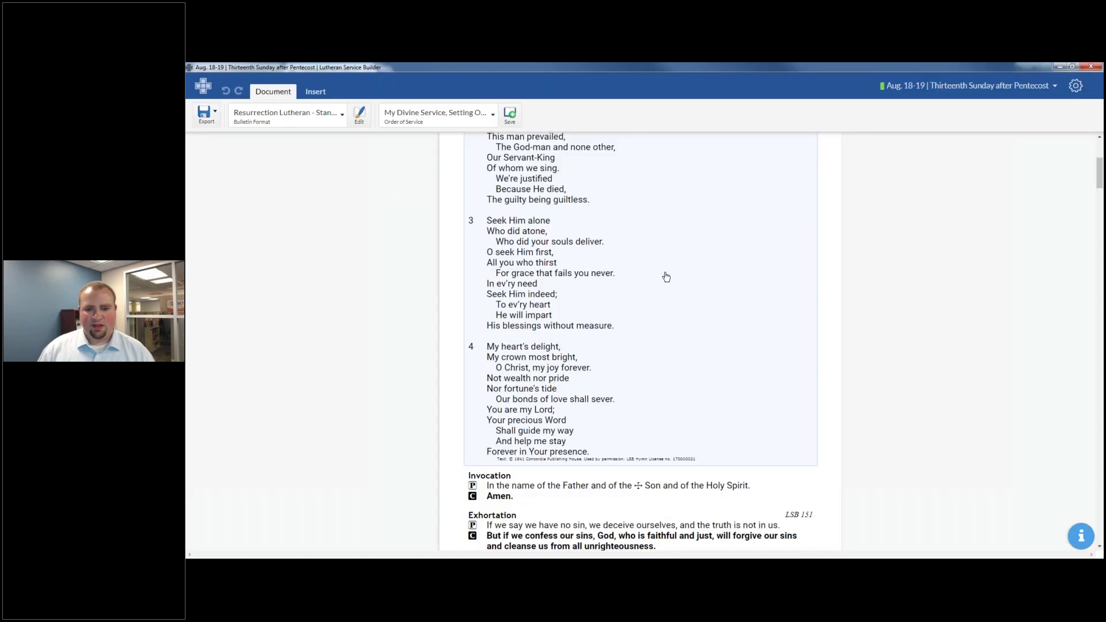
scroll(666, 277, down, 3)
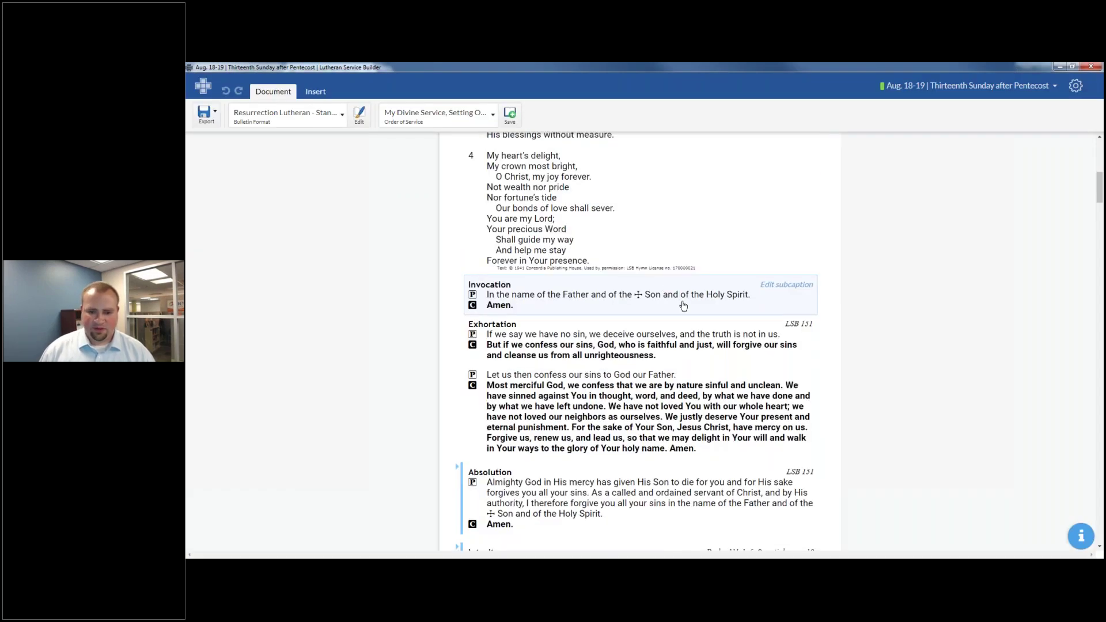
click(683, 306)
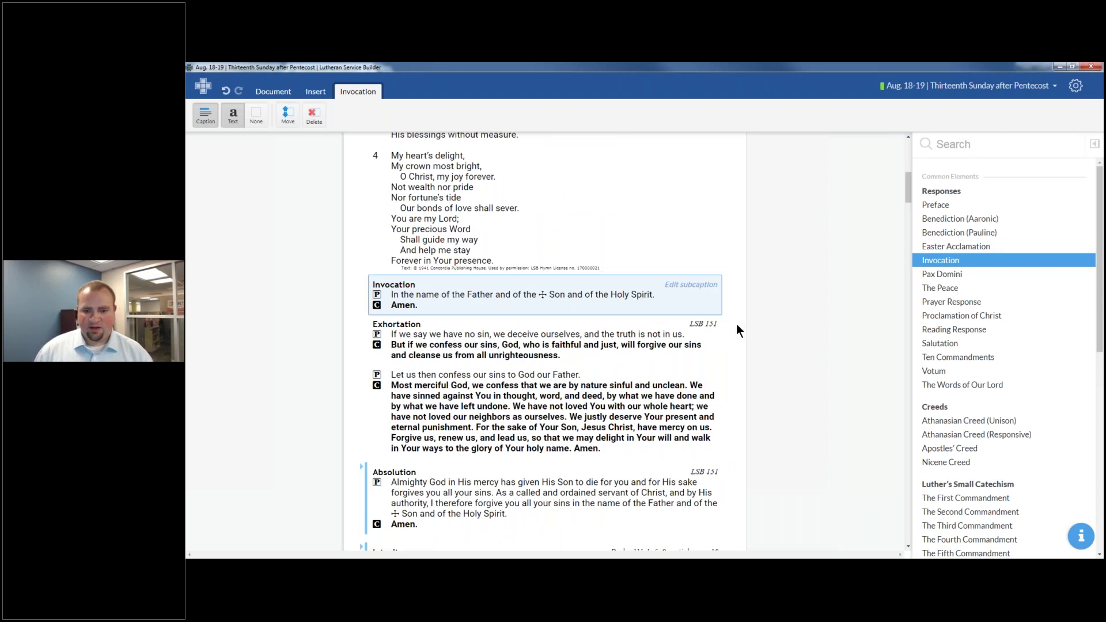
click(747, 292)
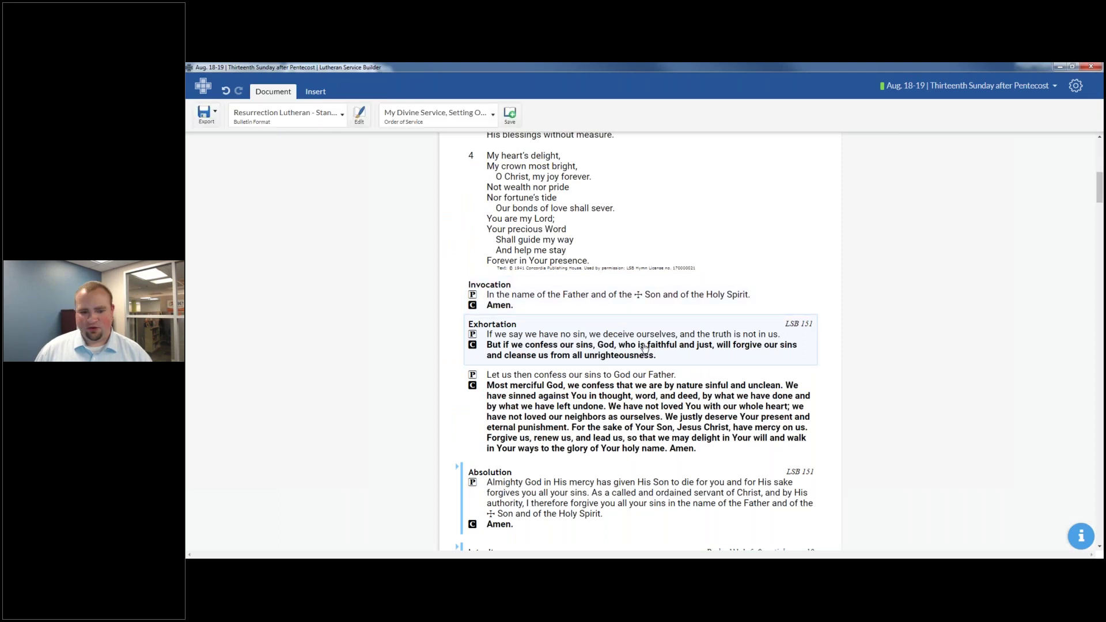
scroll(644, 348, down, 1)
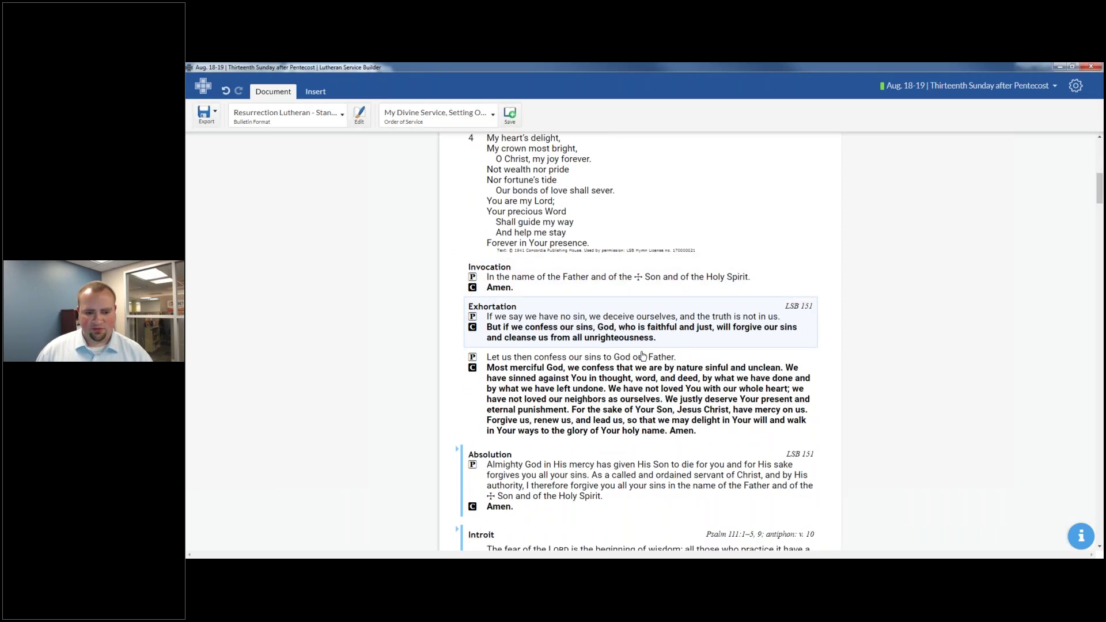
scroll(643, 356, down, 5)
scroll(634, 365, down, 4)
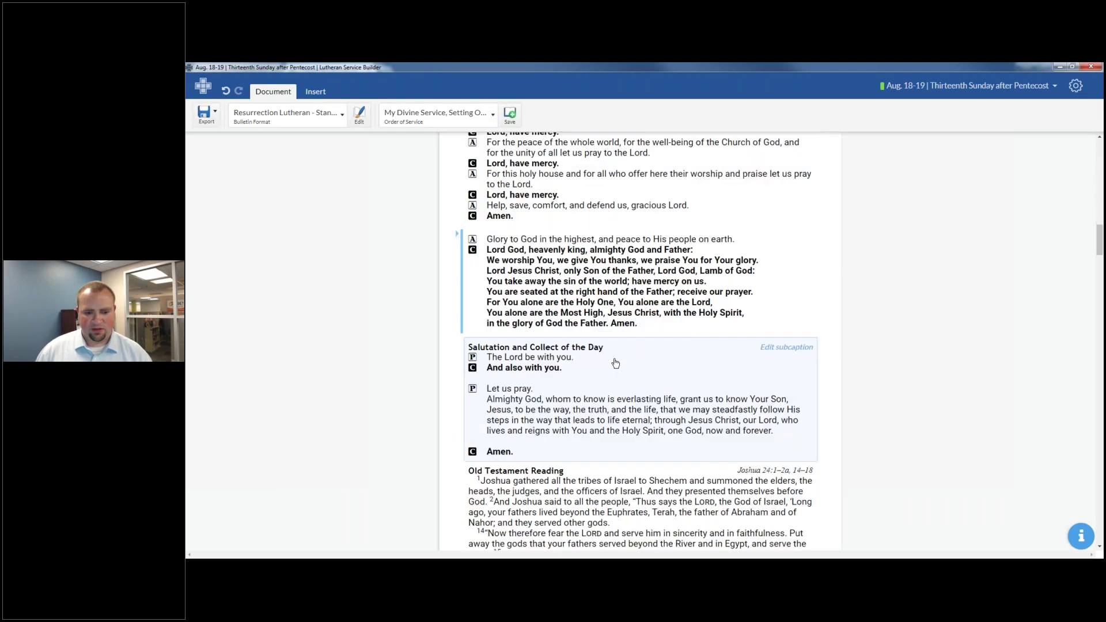
scroll(615, 363, down, 2)
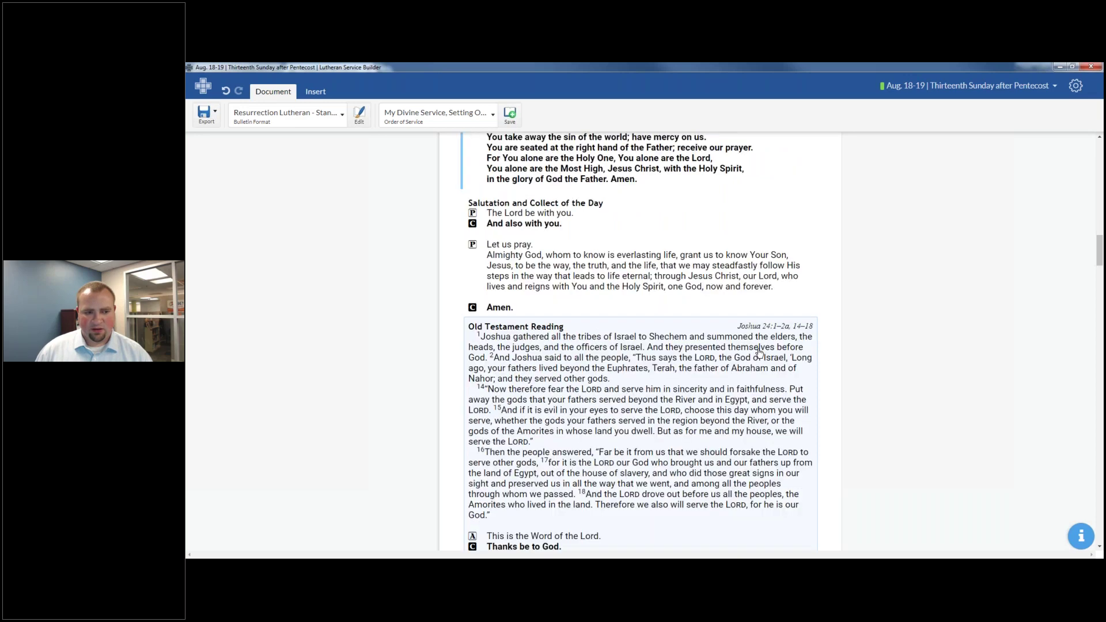
scroll(731, 369, down, 6)
click(704, 391)
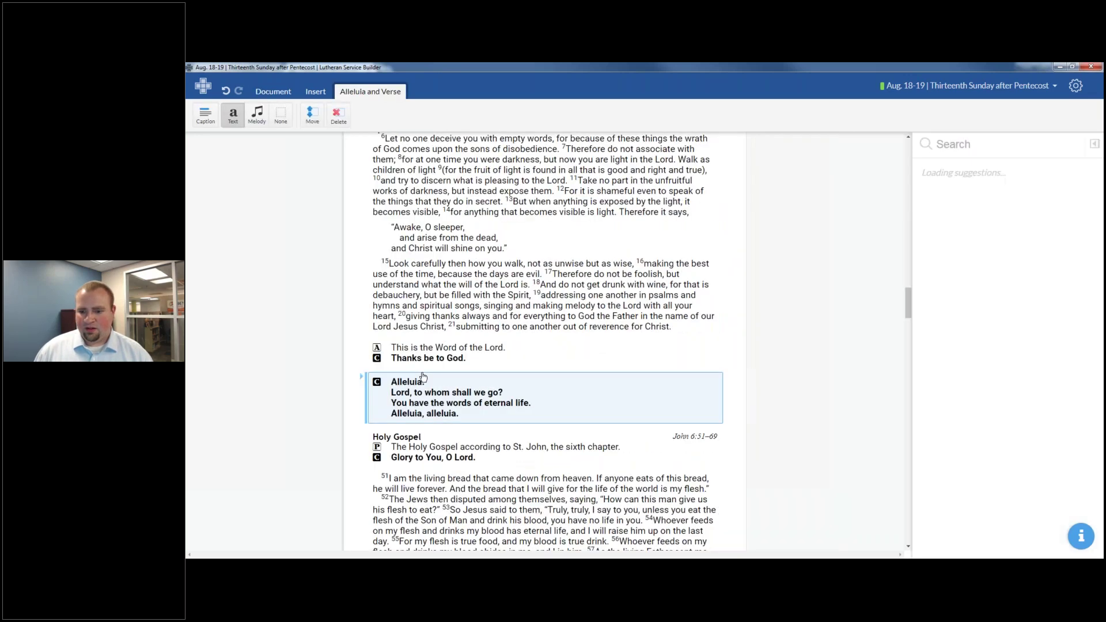
Insert a blank liturgy element between the opening hymn and the Invocation.
scroll(598, 328, up, 4)
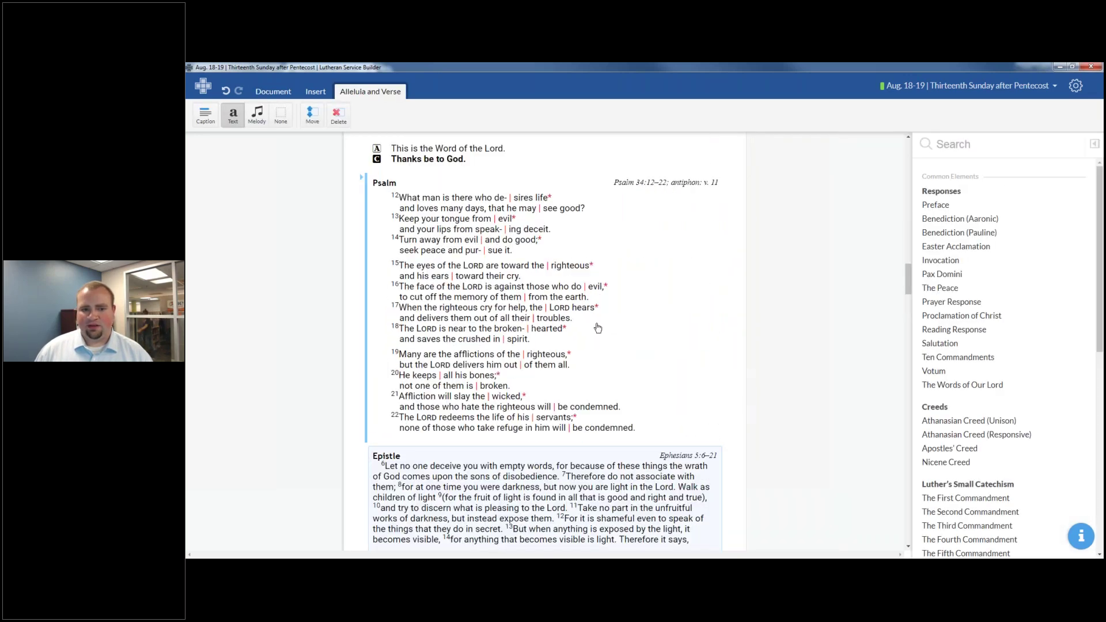
scroll(591, 243, up, 6)
scroll(475, 335, up, 8)
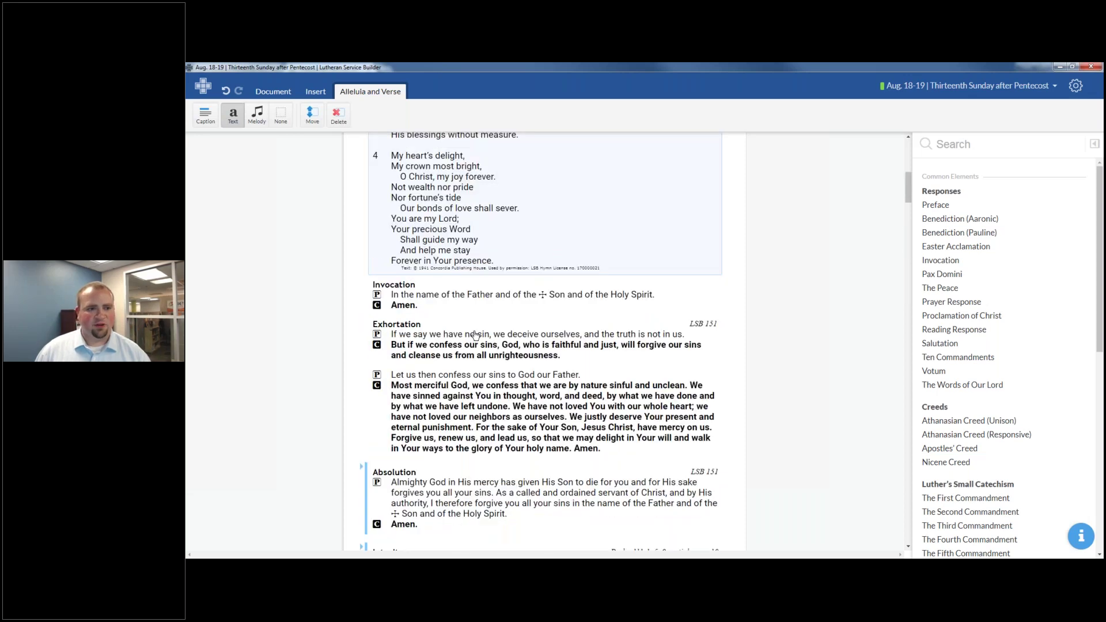
scroll(475, 335, up, 2)
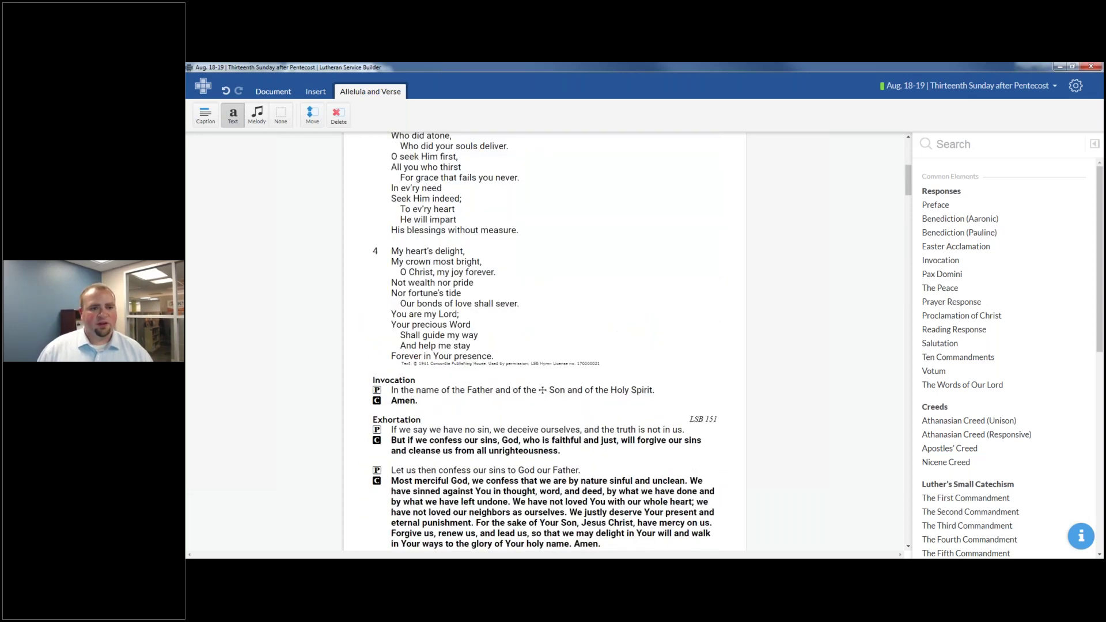
click(315, 91)
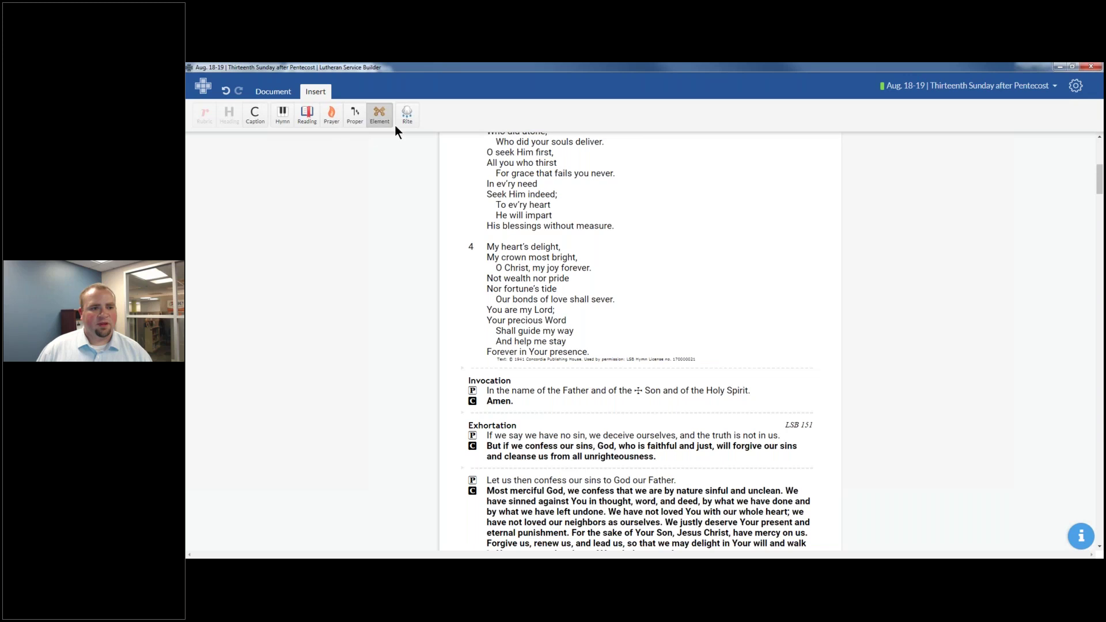
click(536, 369)
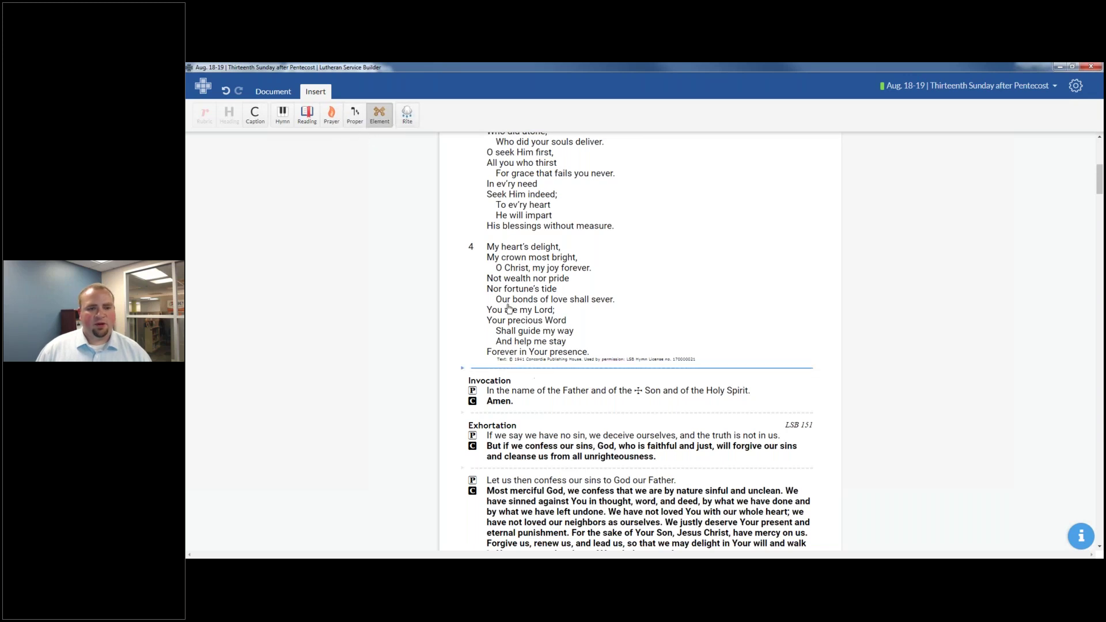
drag(508, 309, 513, 311)
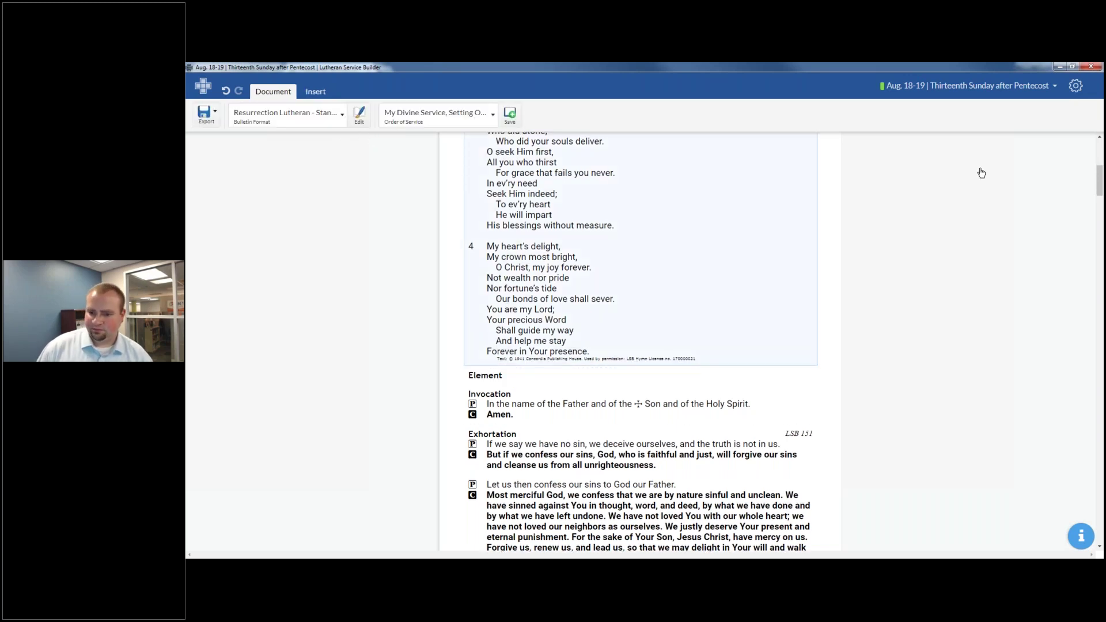
Search for Sanctus and fill the blank element with the Sanctus from Divine Service, Setting One.
text(D)
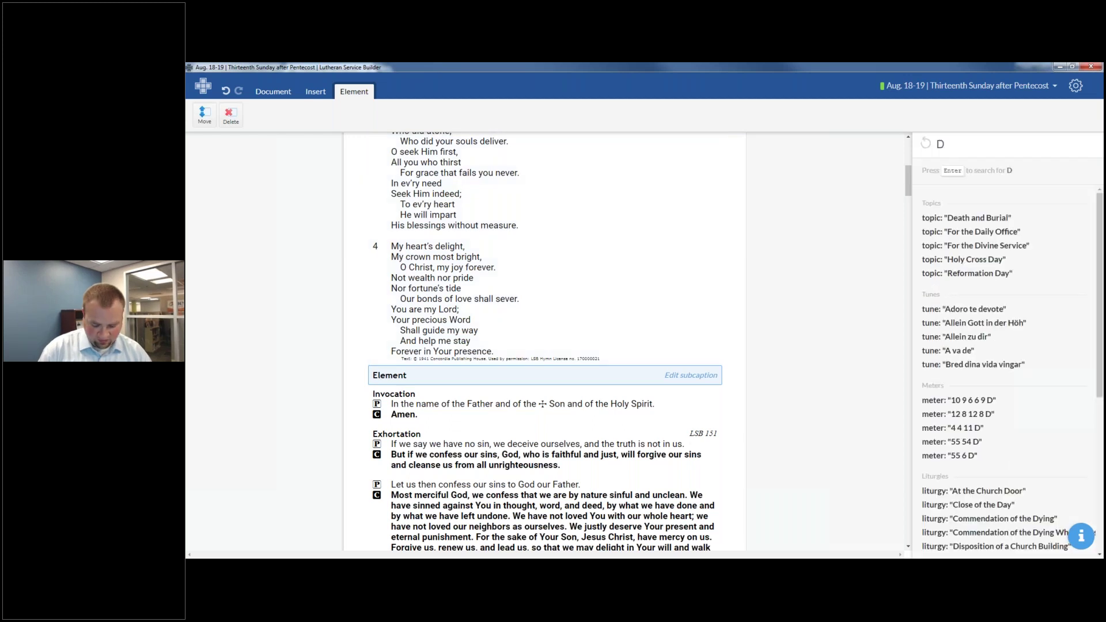
key(BackSpace)
text(S)
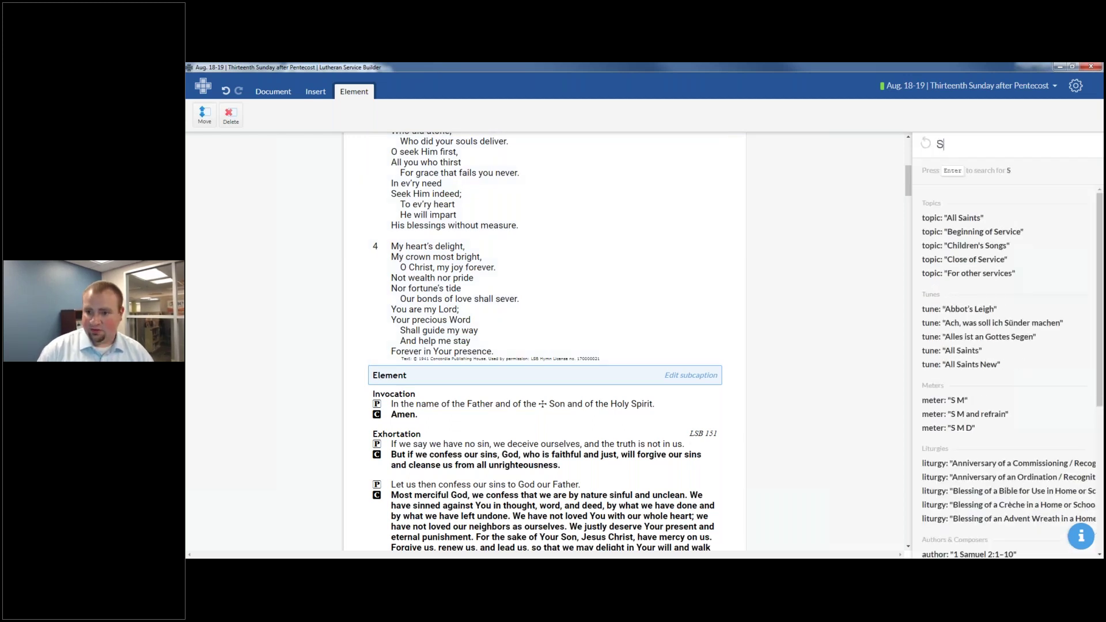
text(anctus)
key(Return)
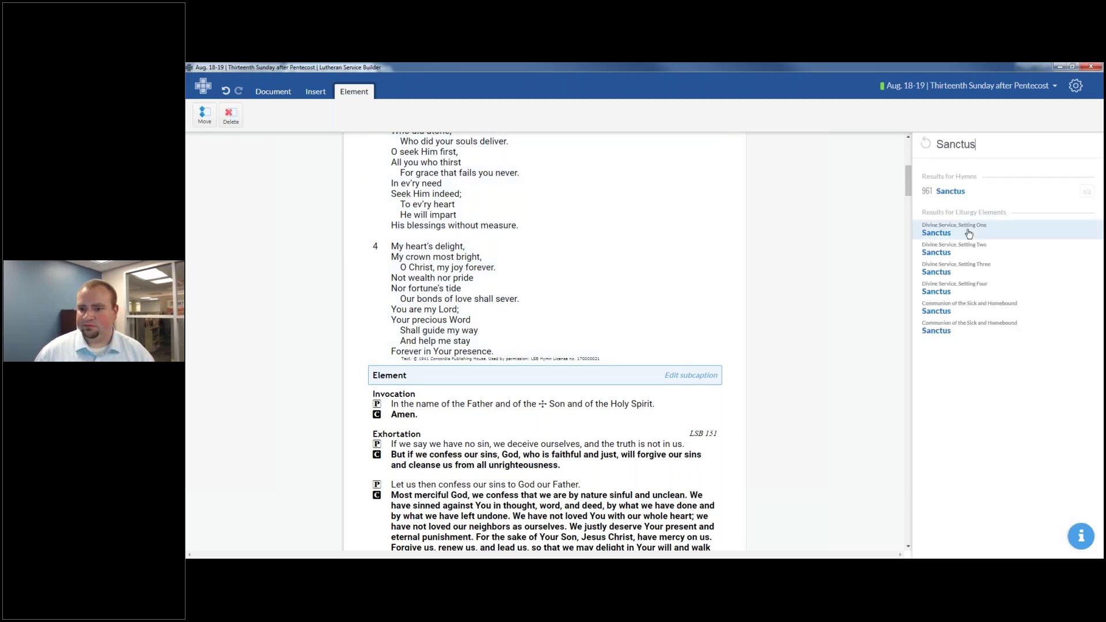
key(Return)
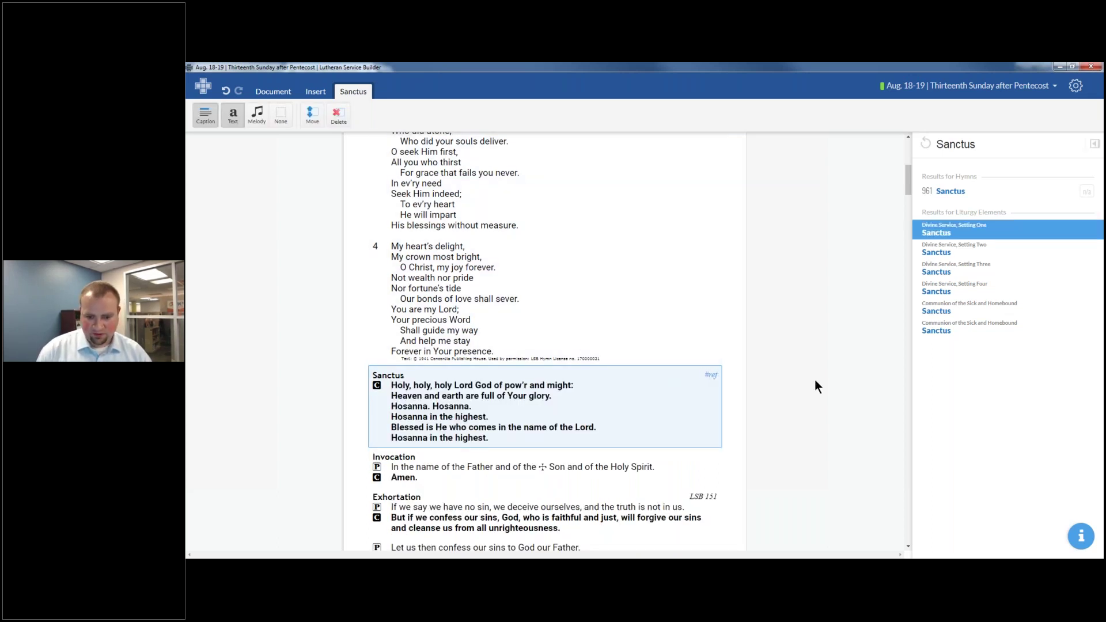
Examine the Sanctus's Scripture reference subcaption and the placeholder behind it, leaving its text as it is.
click(743, 387)
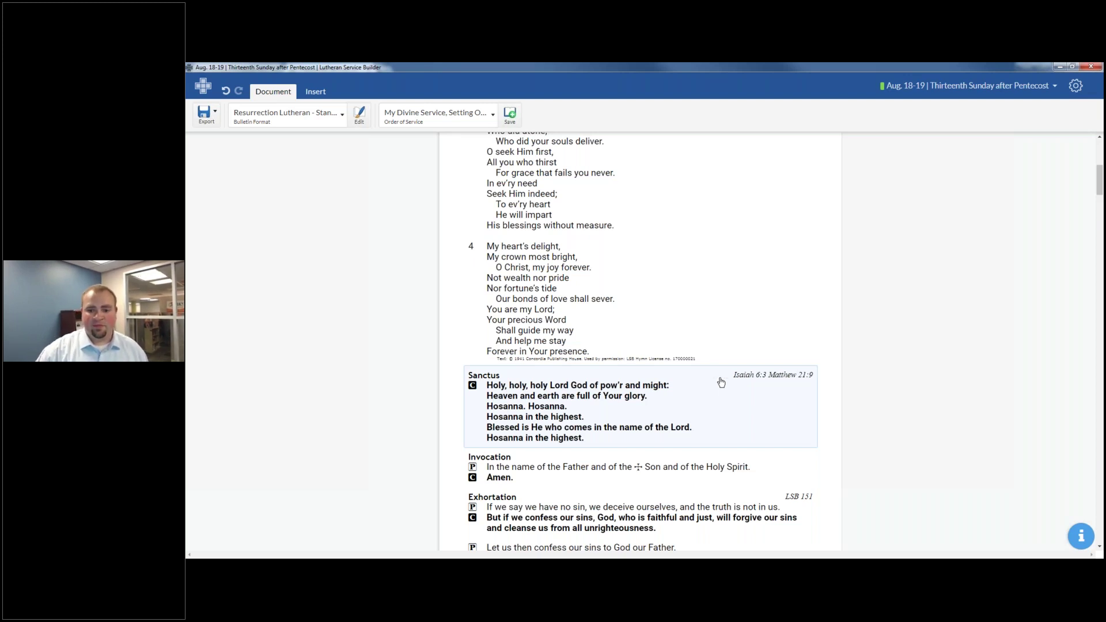
click(766, 375)
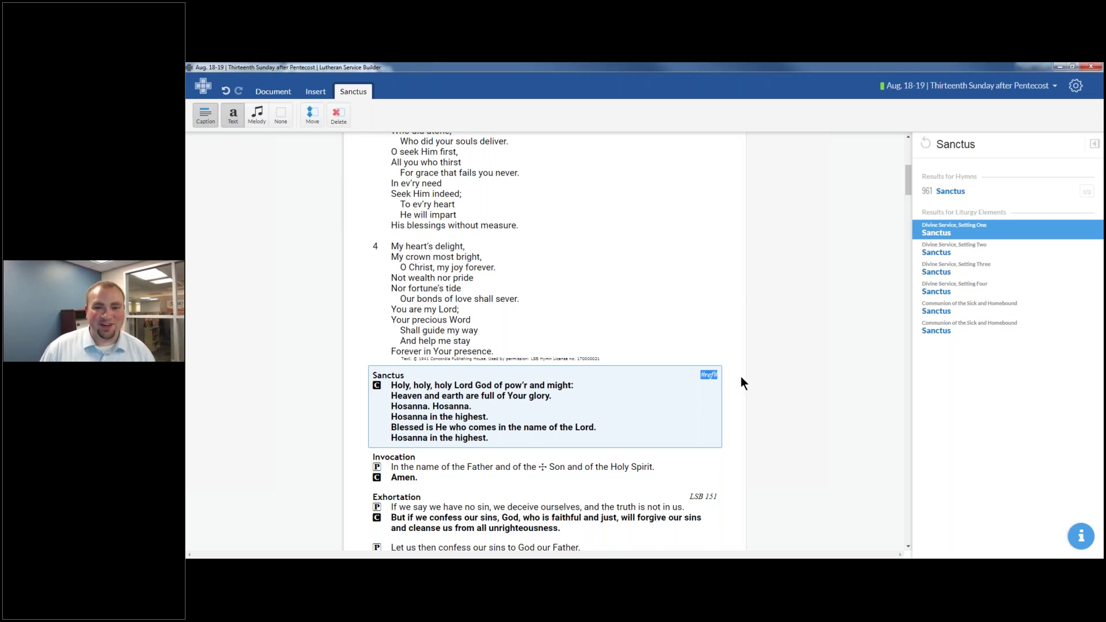
click(714, 375)
key(Return)
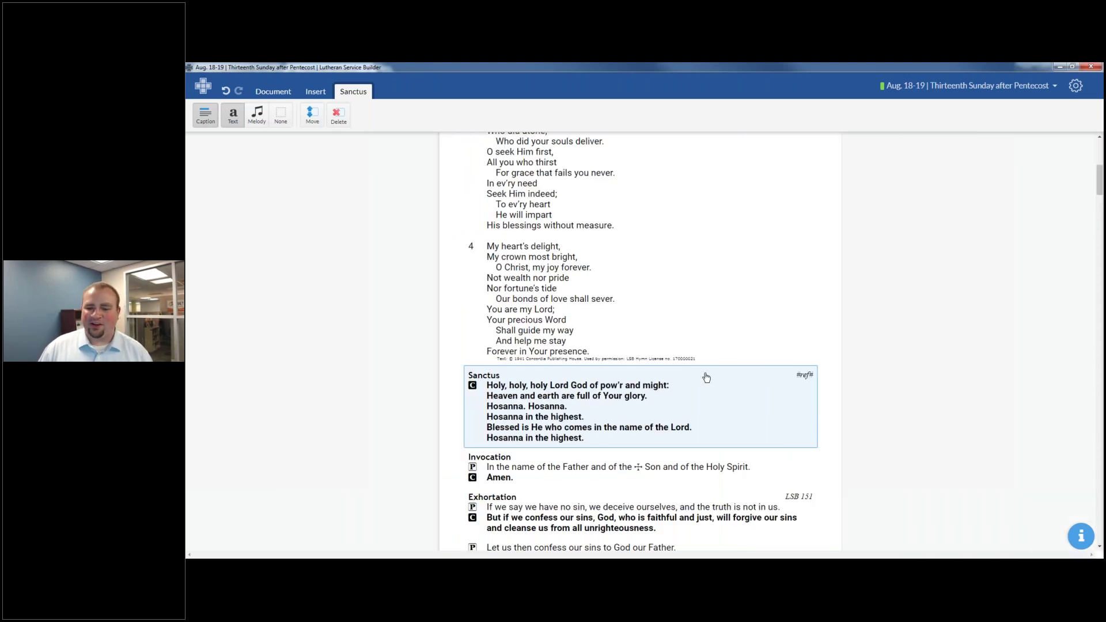